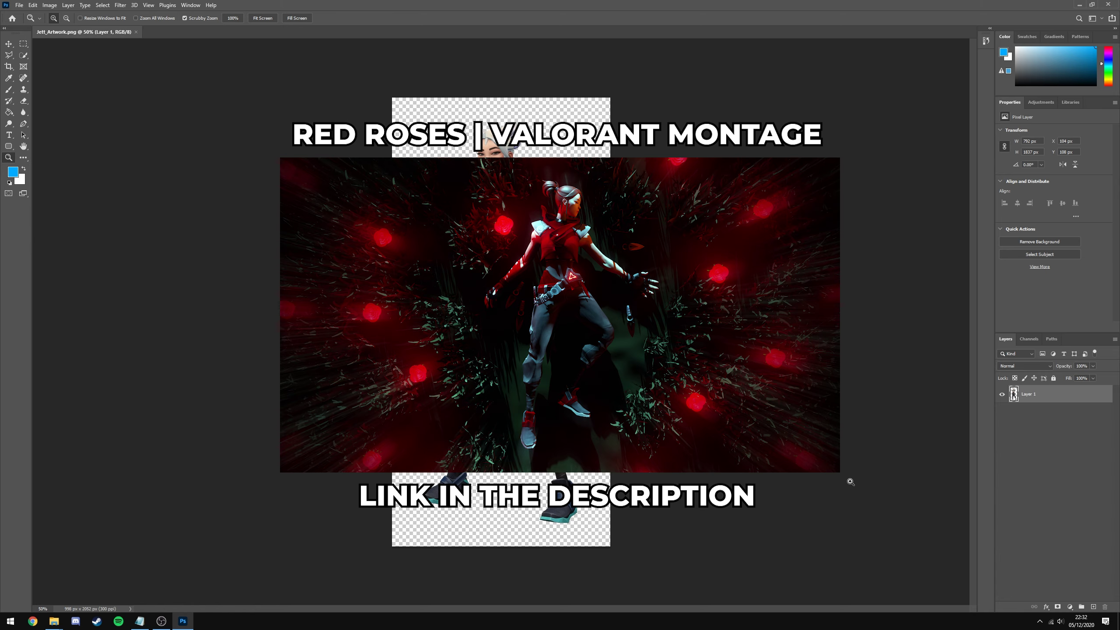
# Add a Gradient Map adjustment layer above the character layer.
pyautogui.click(515, 254)
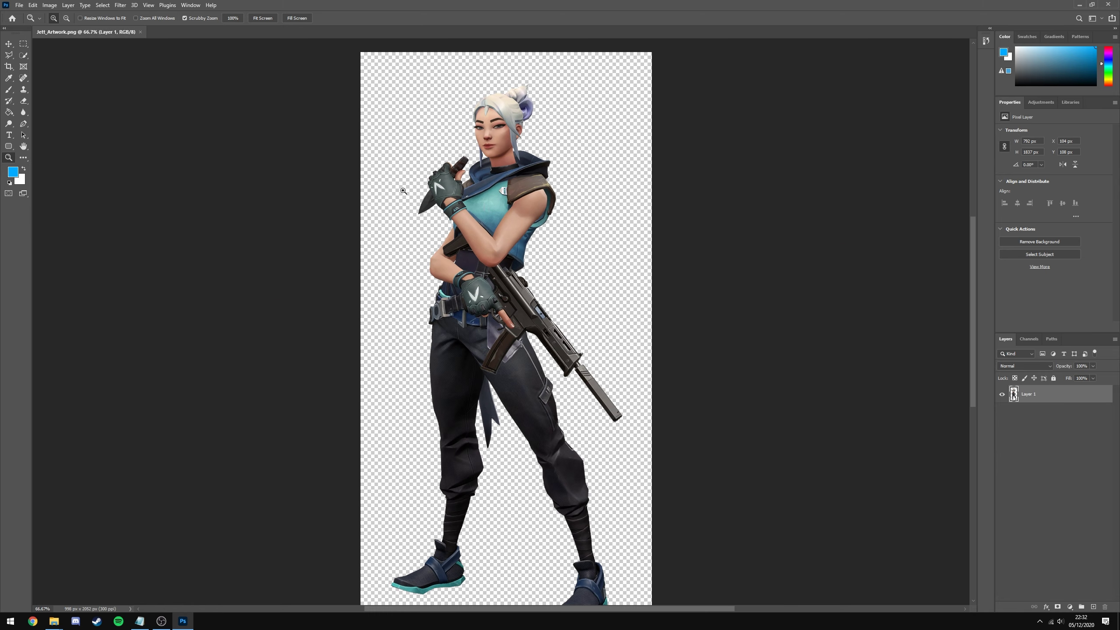
pyautogui.scroll(-1, 405, 271)
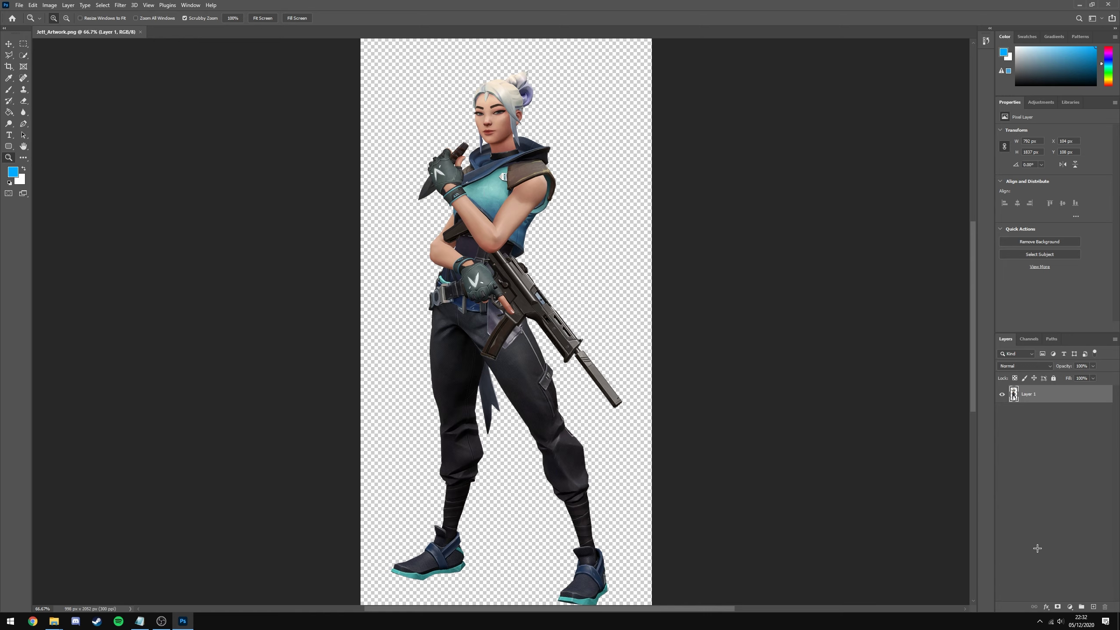
pyautogui.click(1029, 519)
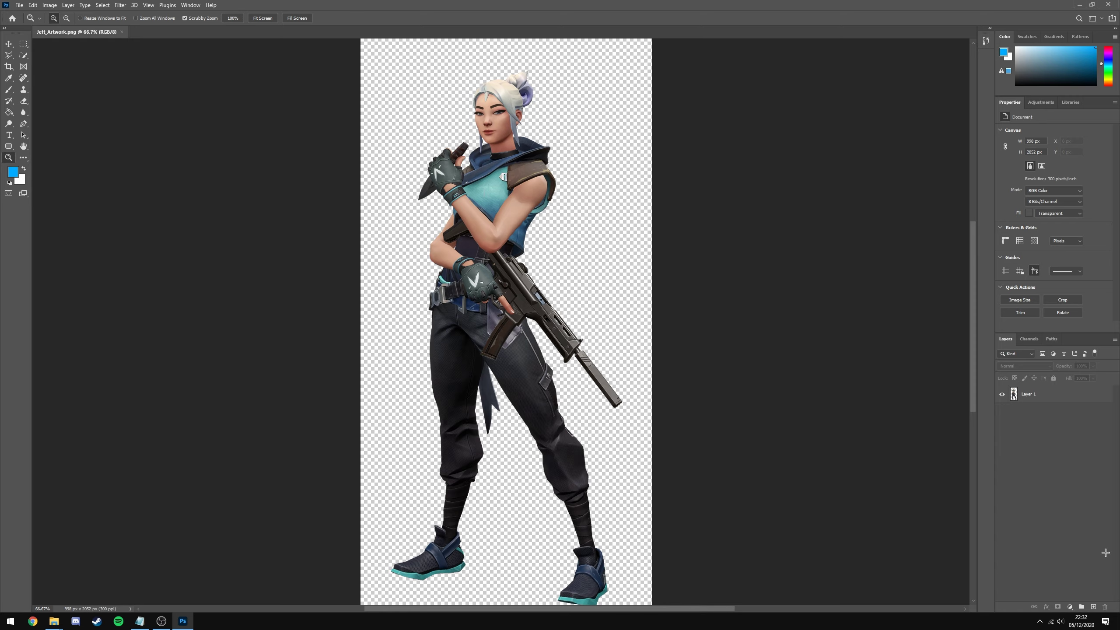
pyautogui.click(1070, 608)
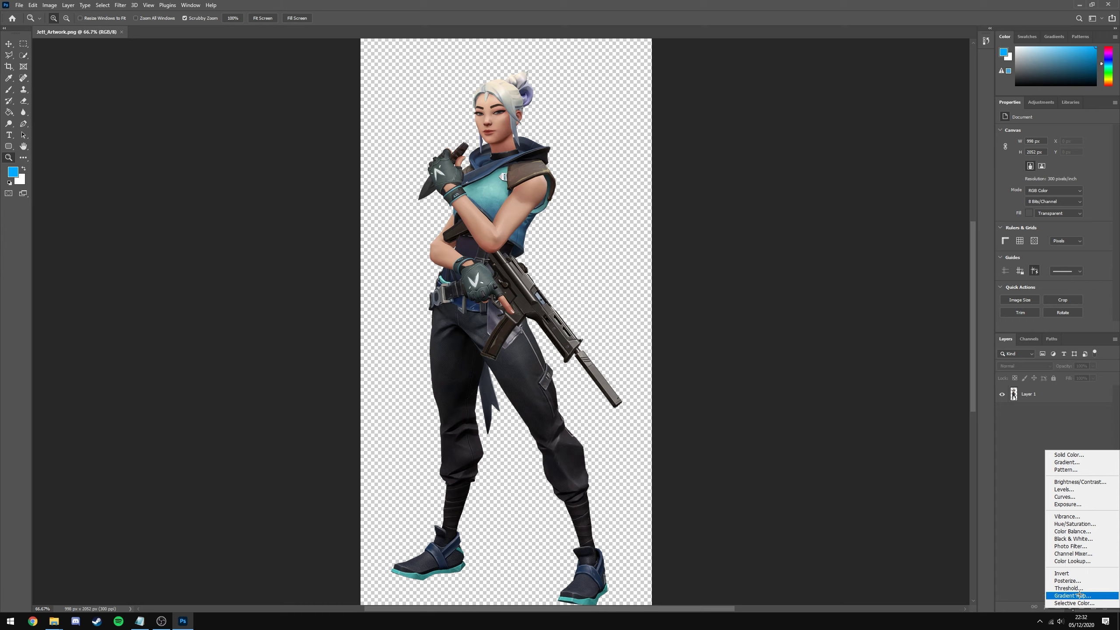
pyautogui.click(1078, 595)
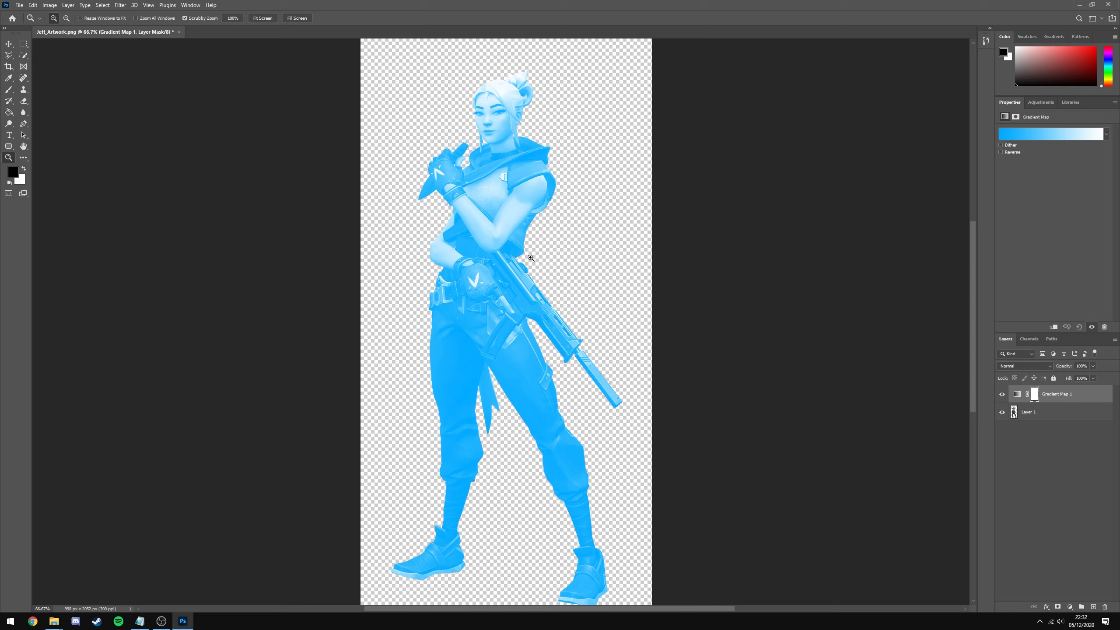
# Set the gradient map's blue colour stop to pure red (ff0000).
pyautogui.click(1039, 140)
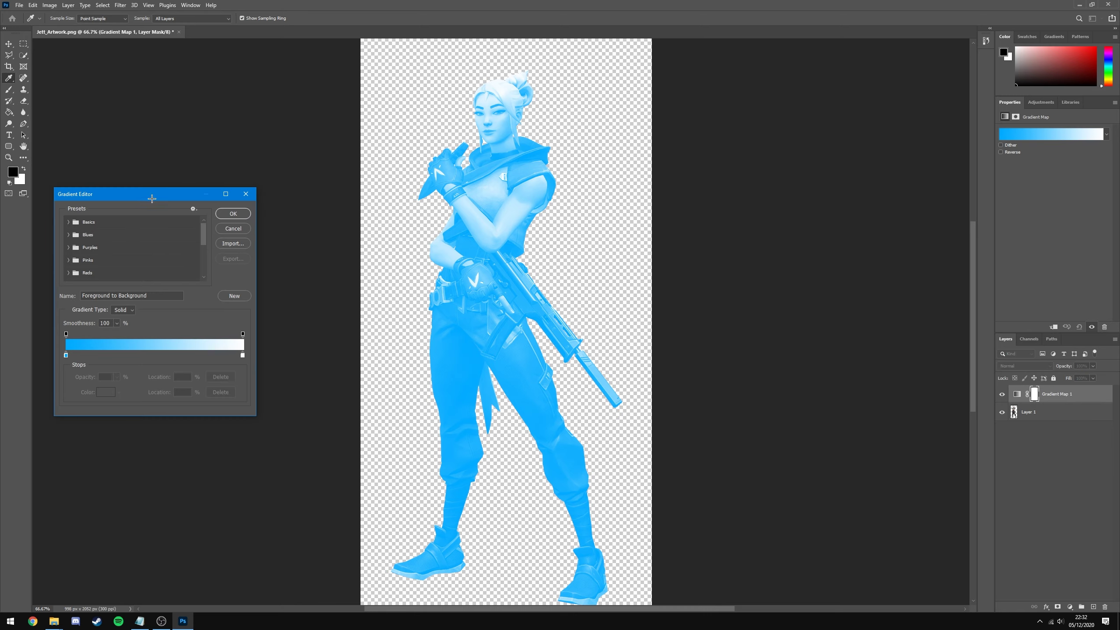
pyautogui.click(170, 294)
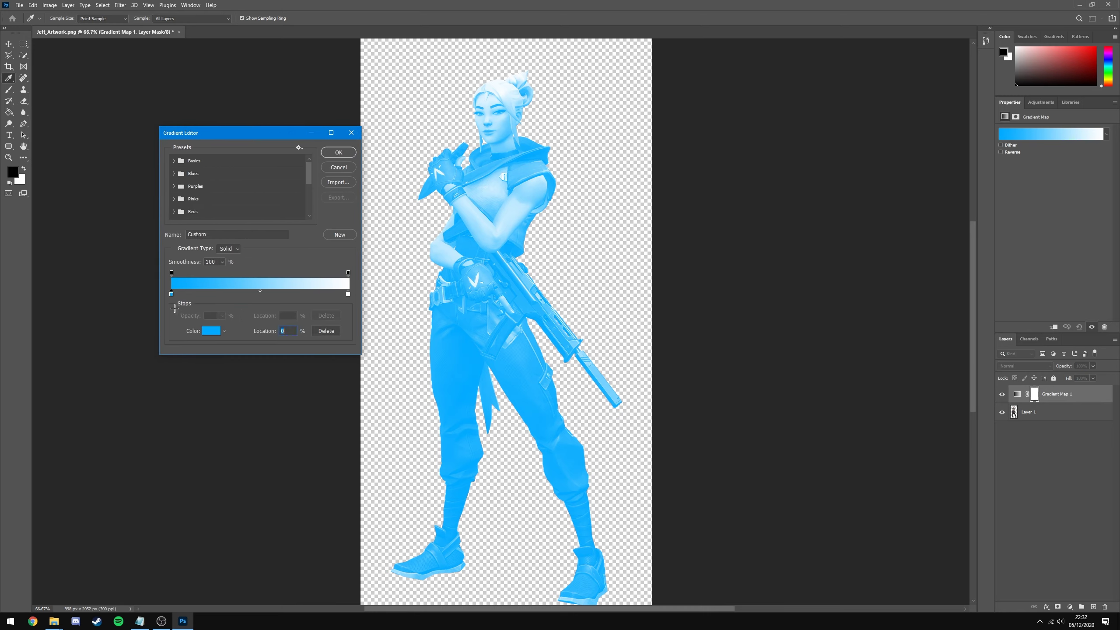
pyautogui.click(212, 333)
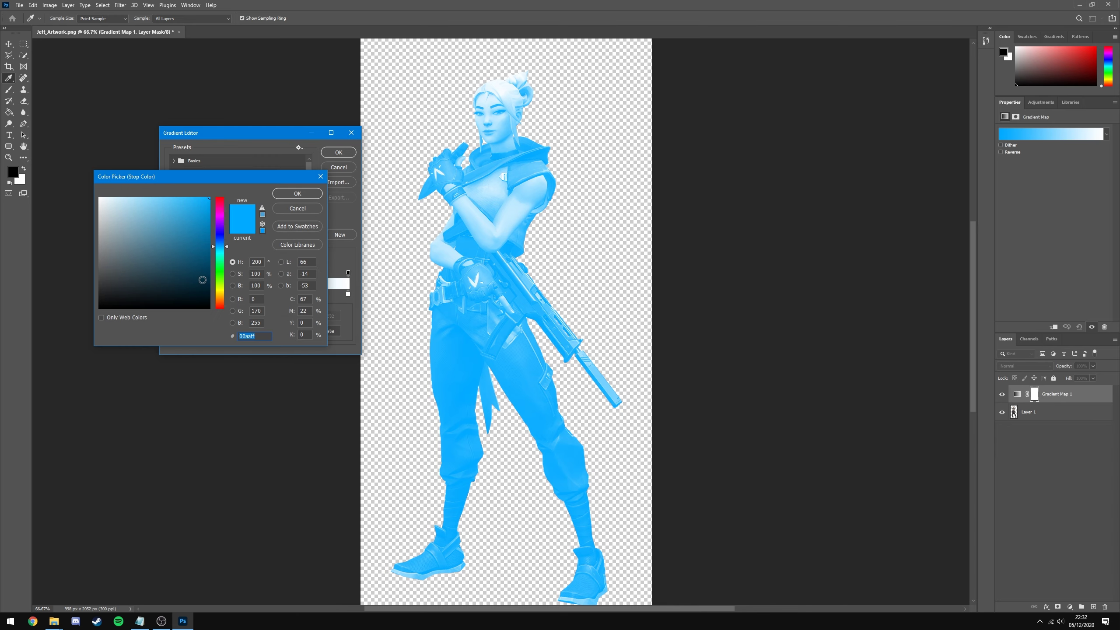
pyautogui.moveTo(220, 221); pyautogui.dragTo(228, 184)
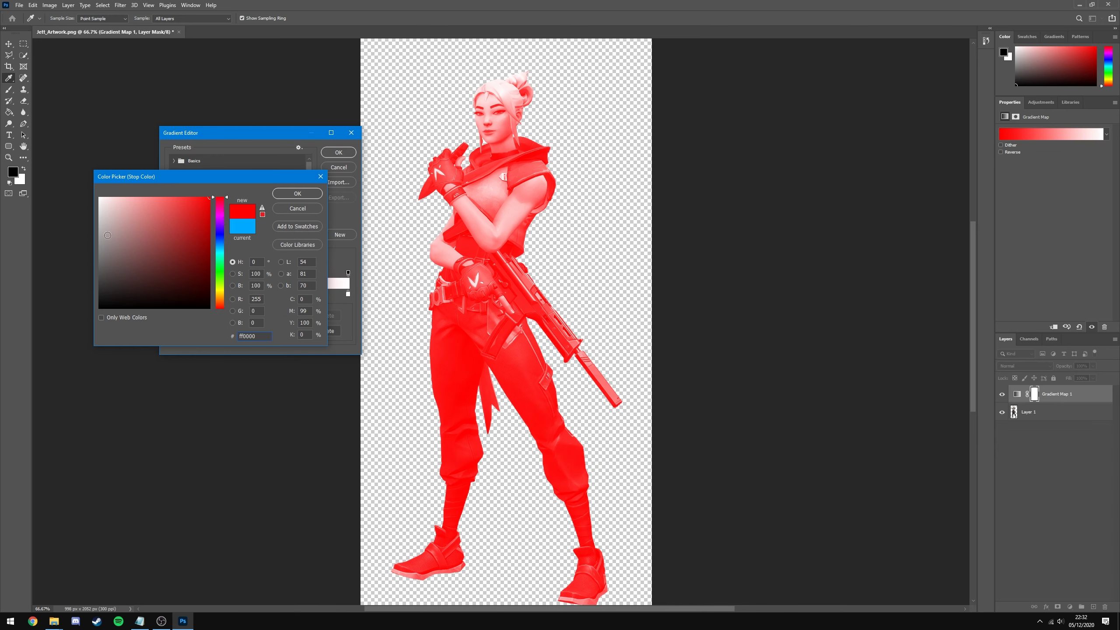
pyautogui.click(316, 193)
# Set the gradient map's white colour stop to black, accept the gradient and reverse its direction.
pyautogui.click(348, 294)
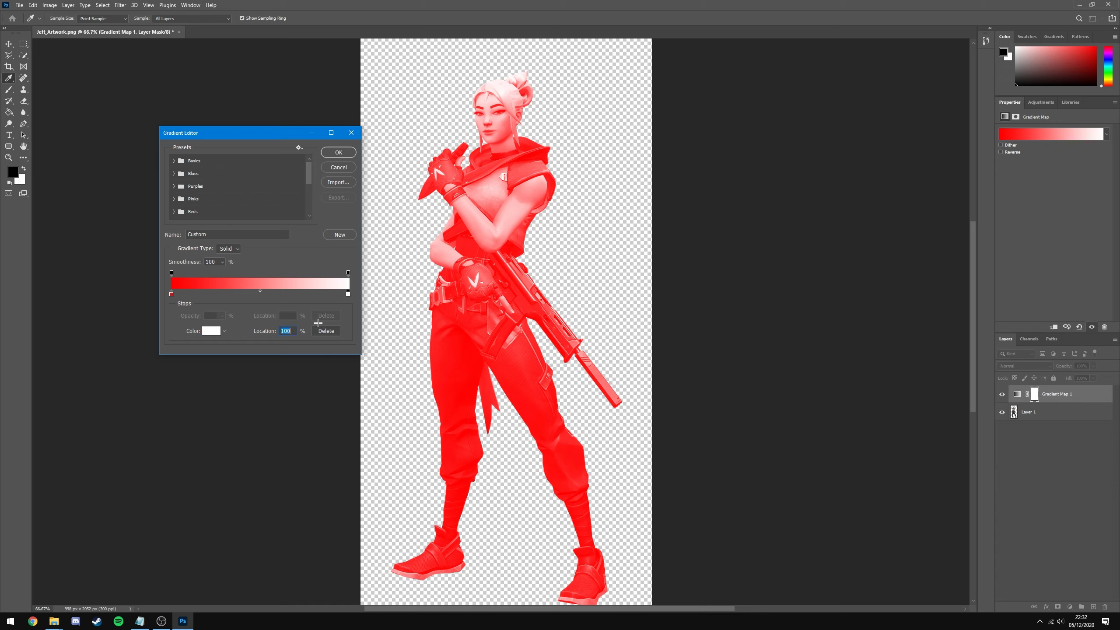
pyautogui.click(211, 331)
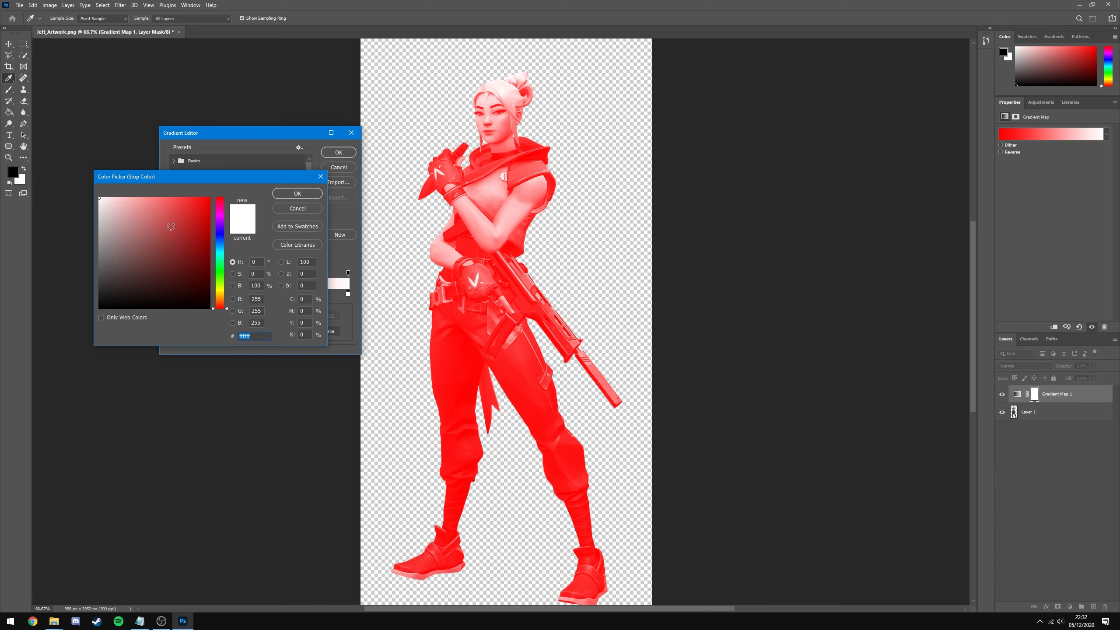
pyautogui.moveTo(193, 220); pyautogui.dragTo(100, 307)
pyautogui.click(293, 195)
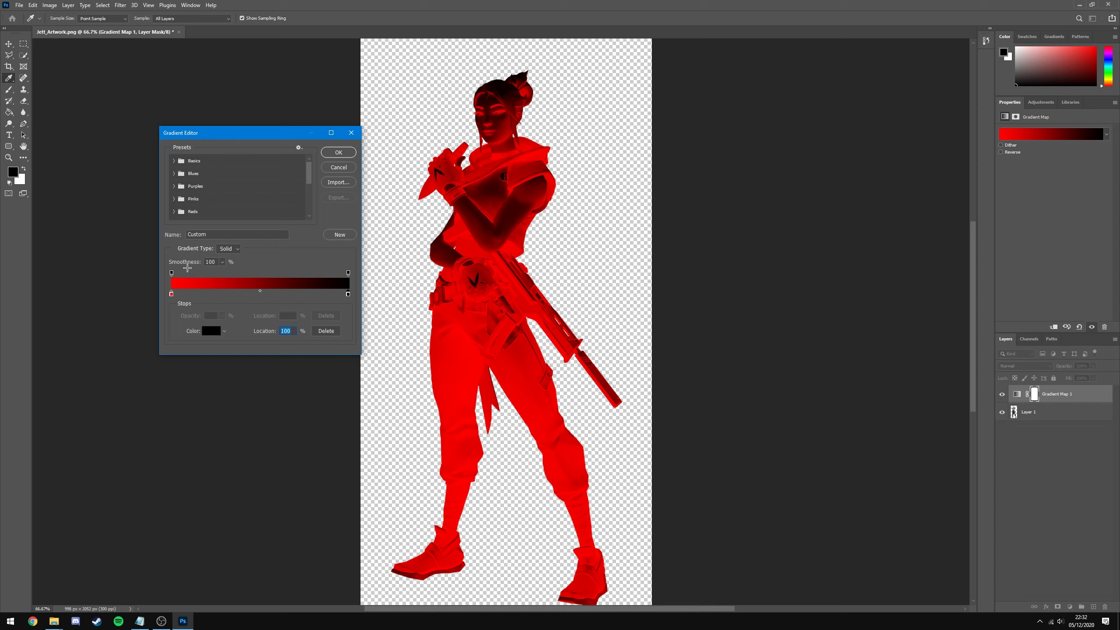
pyautogui.click(348, 151)
pyautogui.press('z')
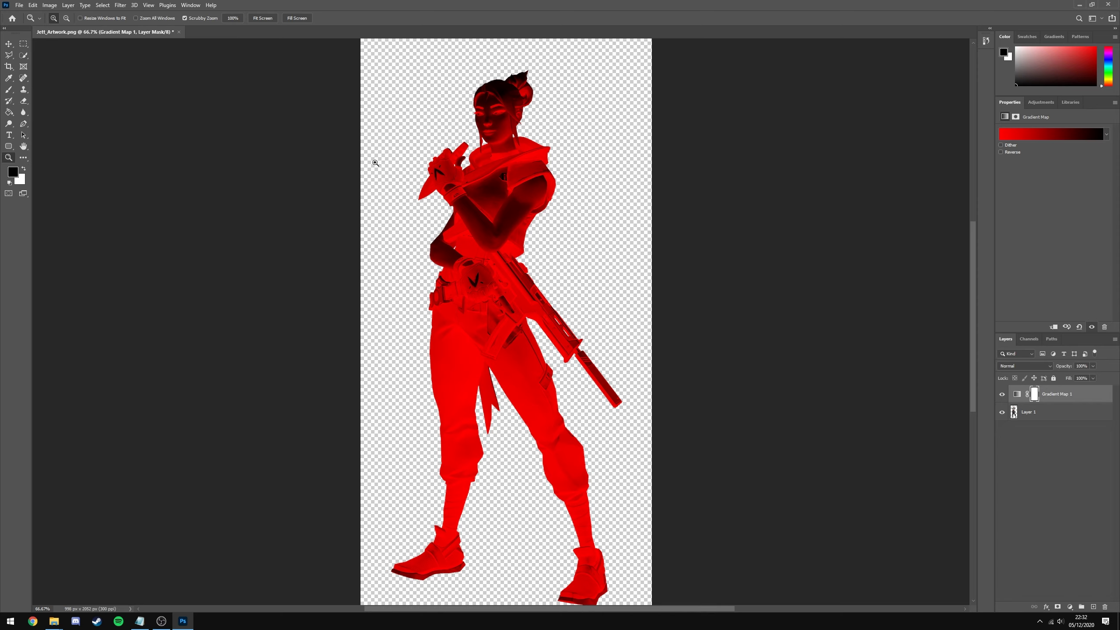
pyautogui.click(1000, 152)
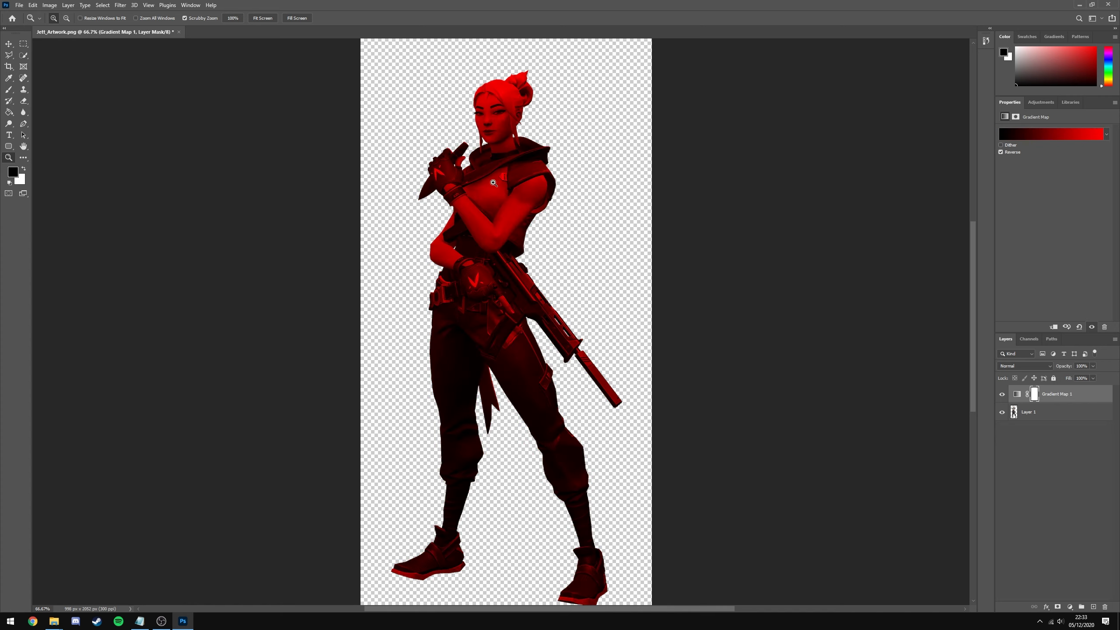
# Shift the colour midpoint of the gradient map toward the red stop, to roughly a quarter of the gradient's length.
pyautogui.click(1072, 138)
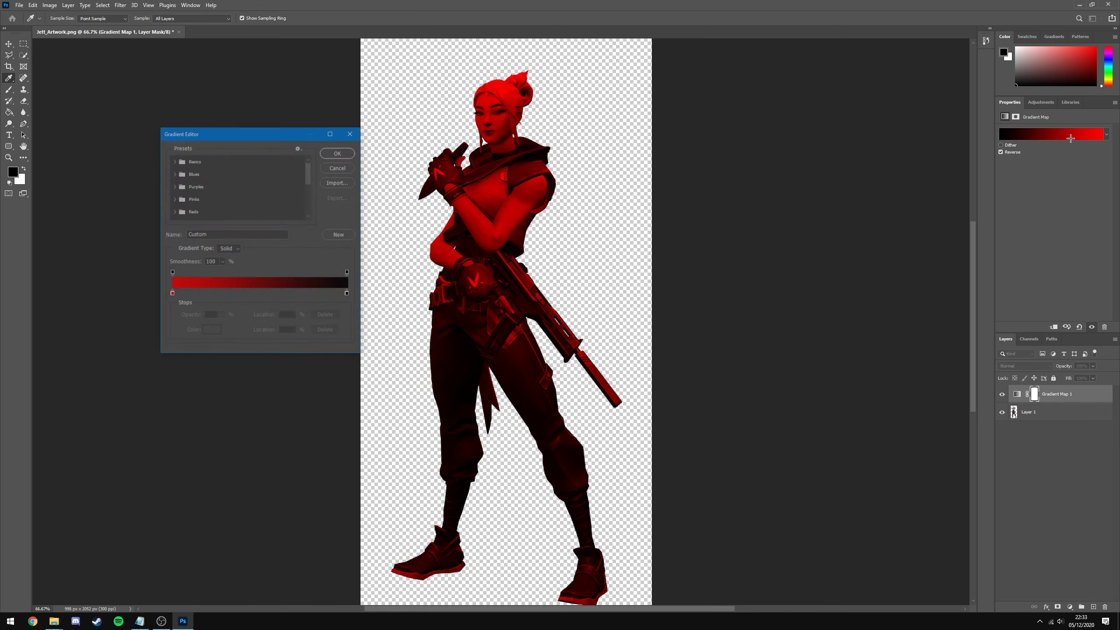
pyautogui.click(171, 294)
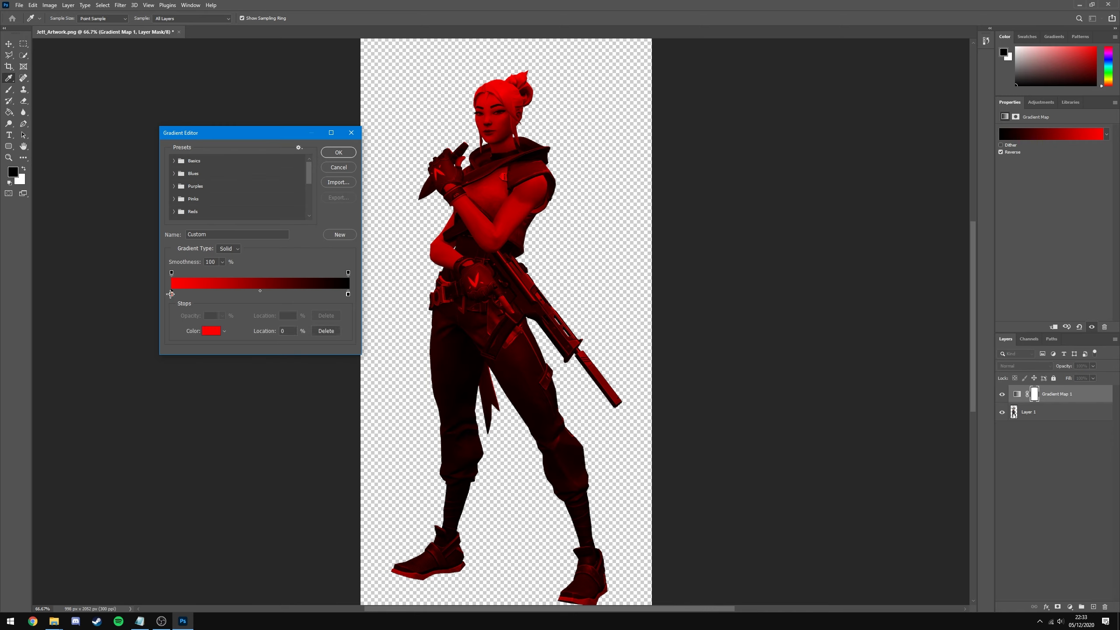
pyautogui.click(259, 292)
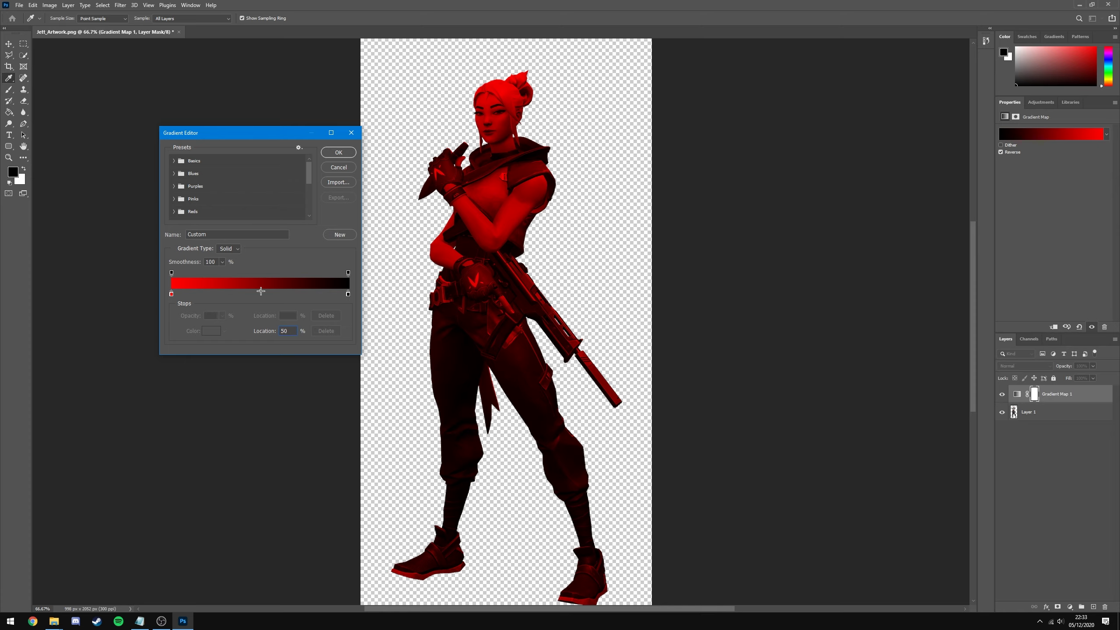
pyautogui.moveTo(259, 291); pyautogui.dragTo(212, 291)
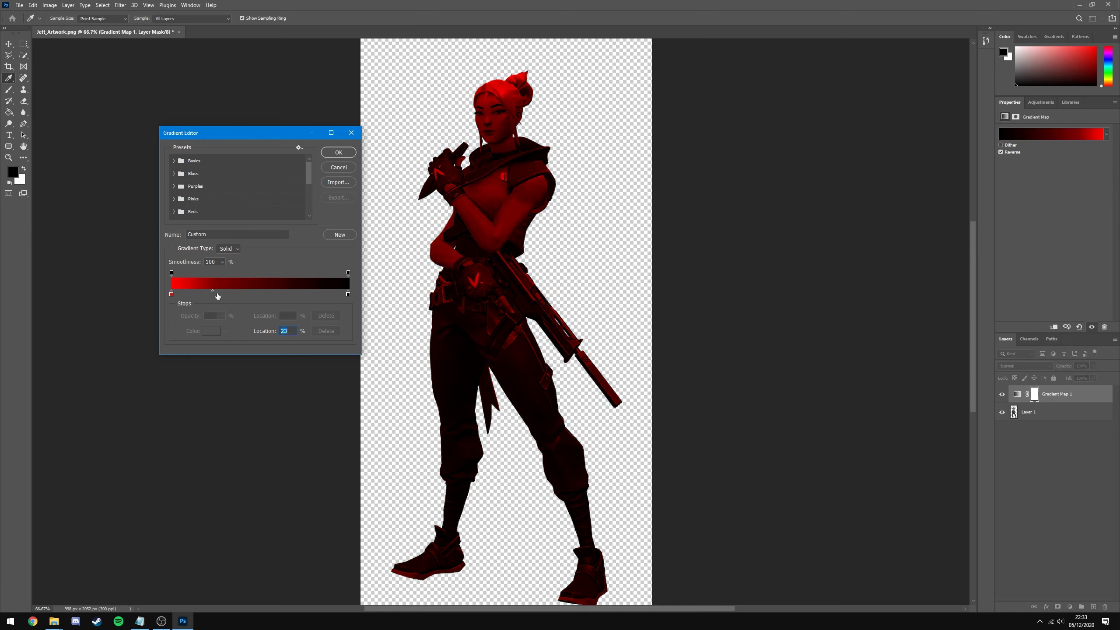
pyautogui.click(215, 292)
pyautogui.press('Delete')
pyautogui.moveTo(213, 292)
pyautogui.mouseDown()
pyautogui.moveTo(234, 293)
pyautogui.moveTo(219, 292)
pyautogui.mouseUp()
pyautogui.click(338, 152)
pyautogui.press('z')
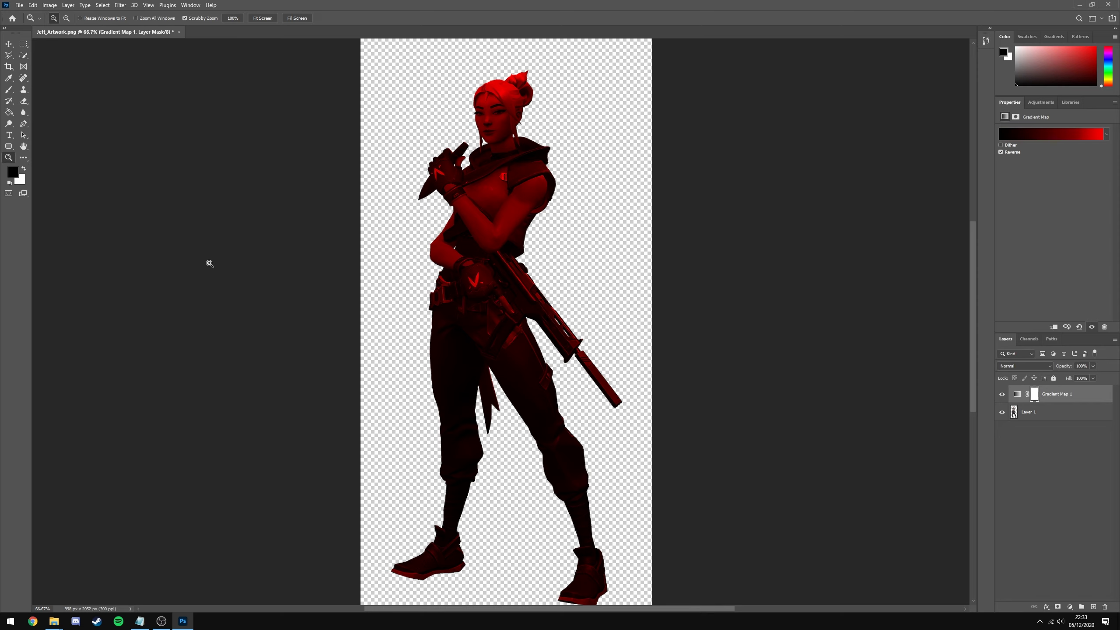
# Invert the Gradient Map layer's mask to black so the recolouring is hidden.
pyautogui.click(1035, 395)
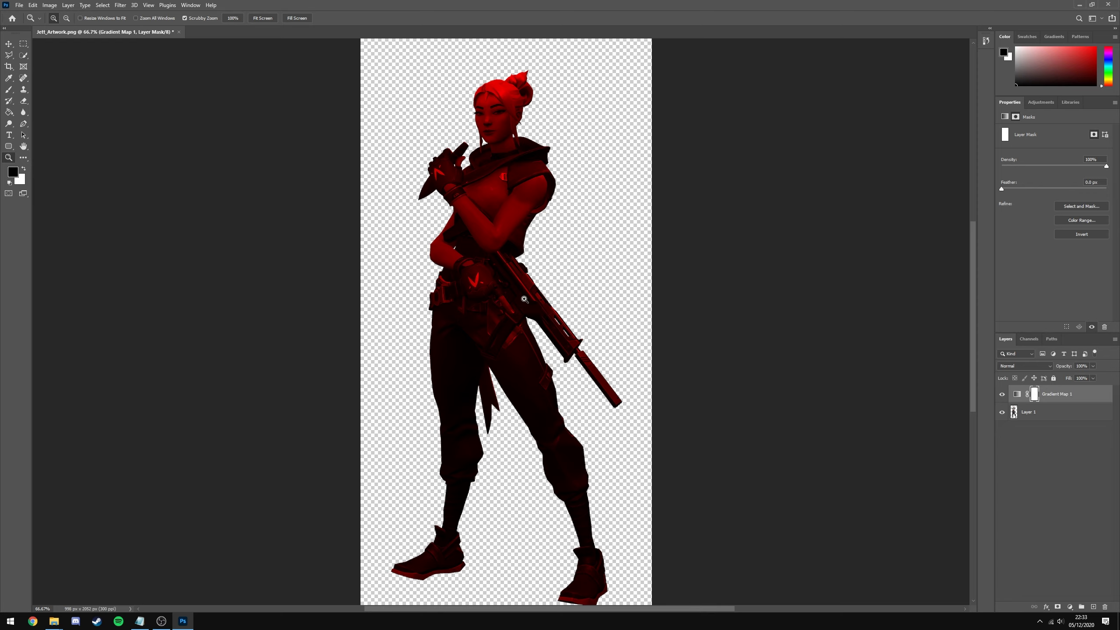
pyautogui.hotkey('ctrl', 'i')
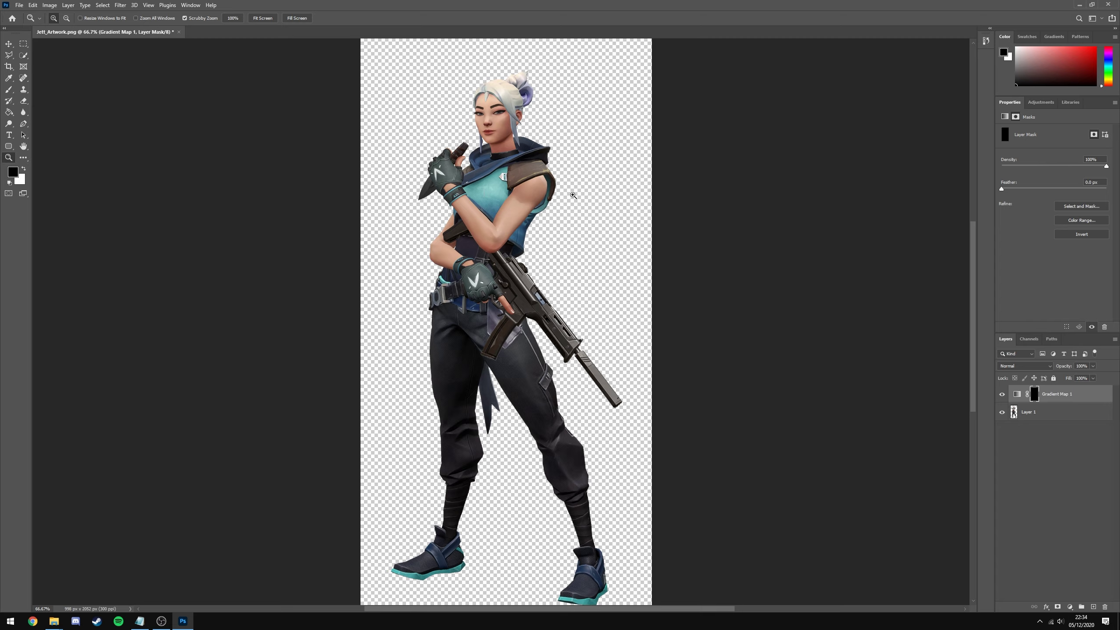
# Set up an enlarged brush at the character's chest for mask painting, with white as the foreground colour.
pyautogui.click(507, 89)
pyautogui.click(534, 190)
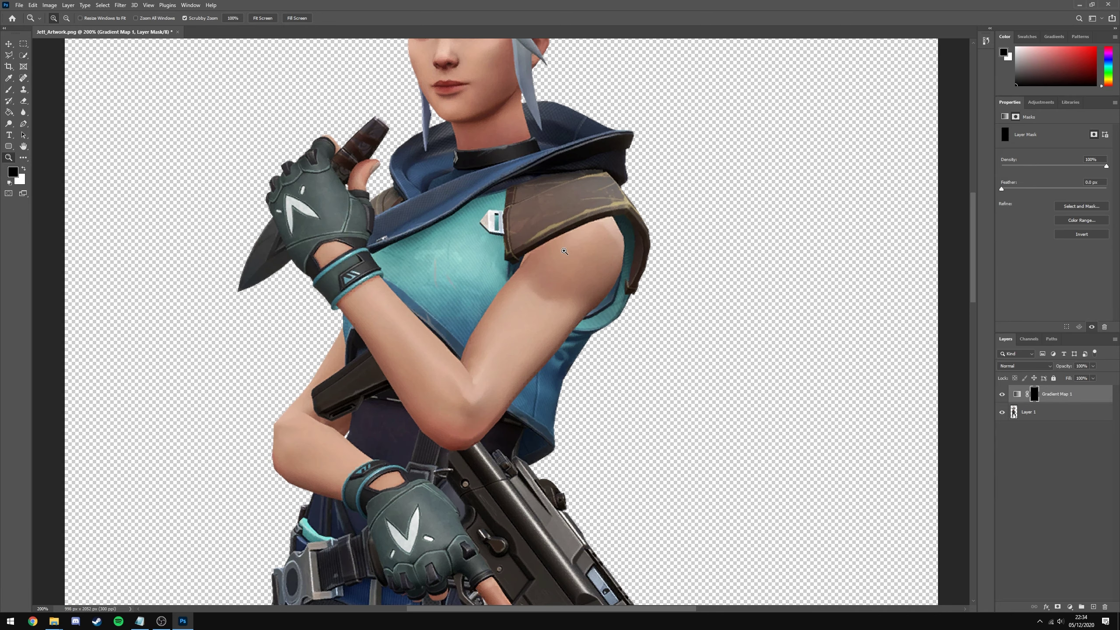
pyautogui.scroll(2, 366, 386)
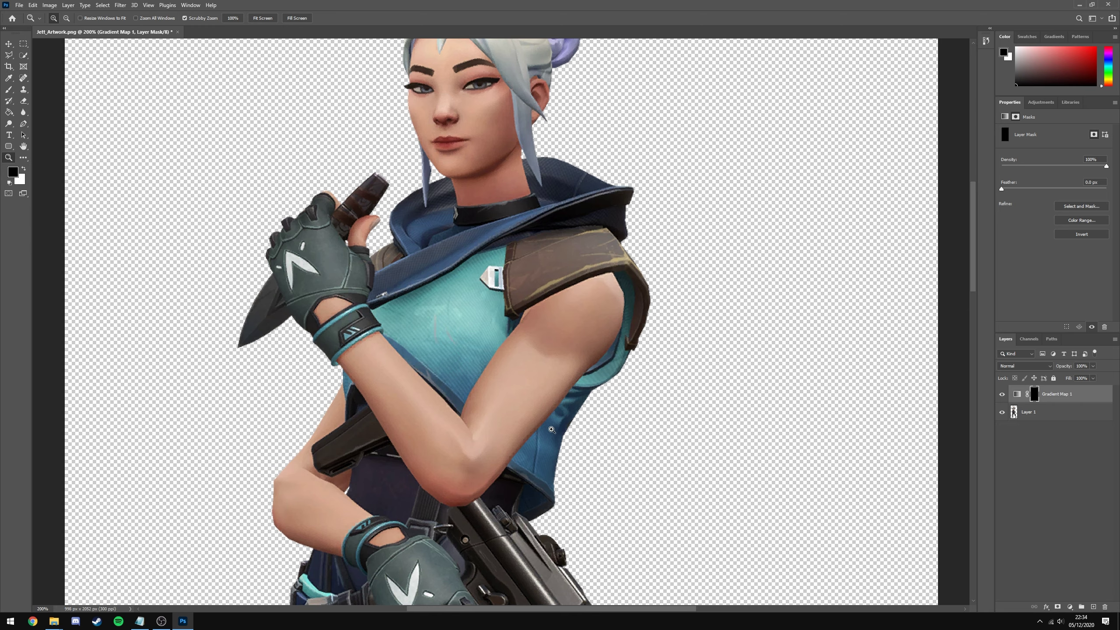
pyautogui.click(521, 438)
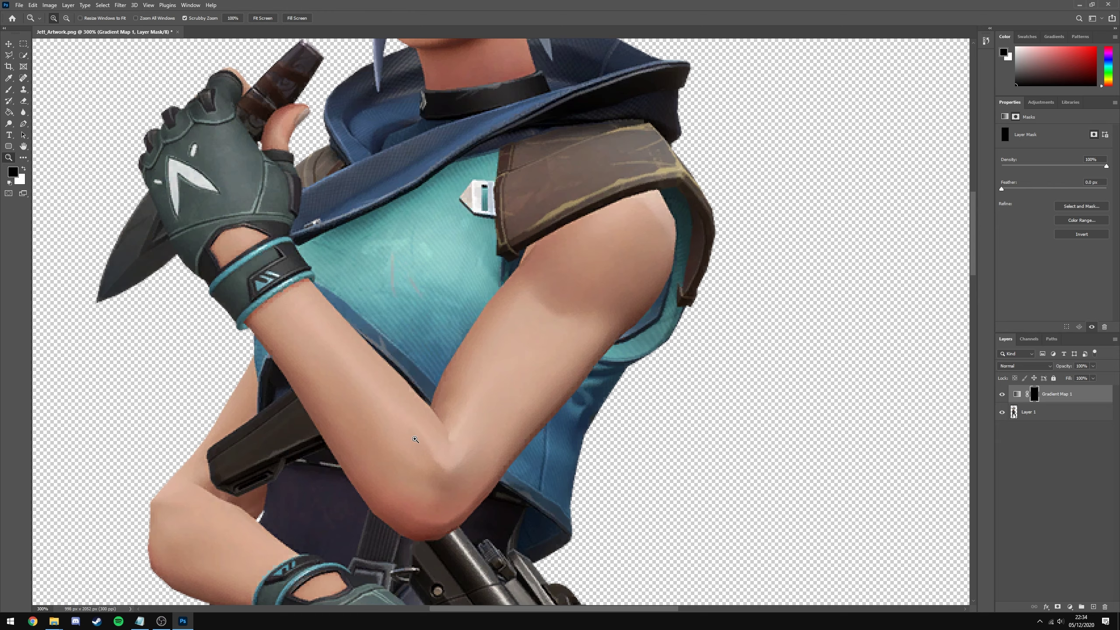
pyautogui.keyDown('alt'); pyautogui.click(386, 260); pyautogui.keyUp('alt')
pyautogui.keyDown('alt'); pyautogui.click(387, 260); pyautogui.keyUp('alt')
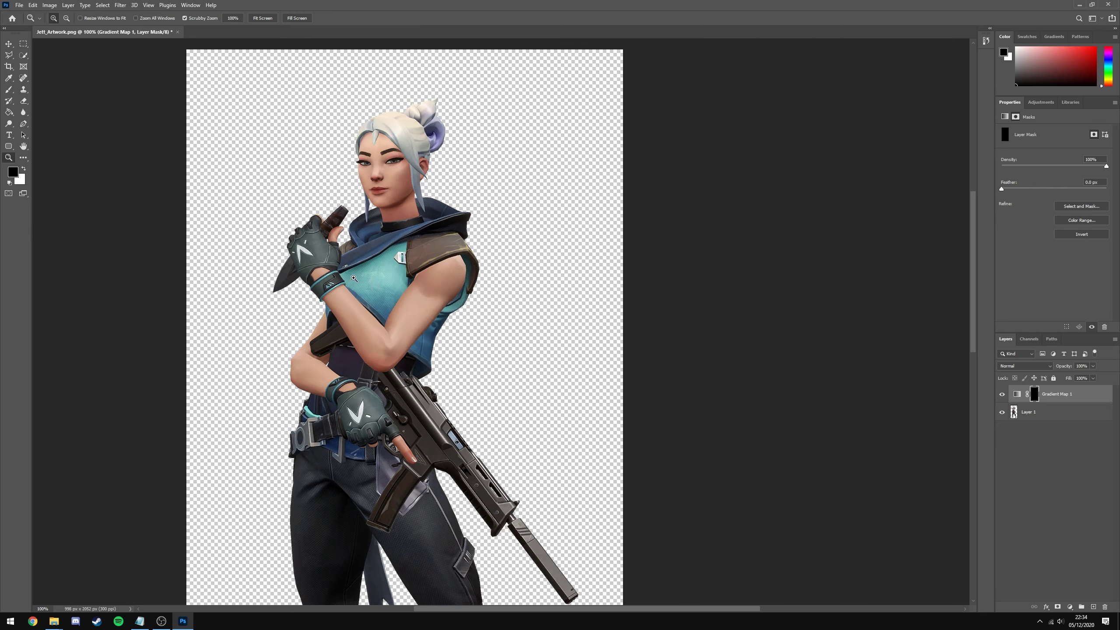
pyautogui.click(309, 293)
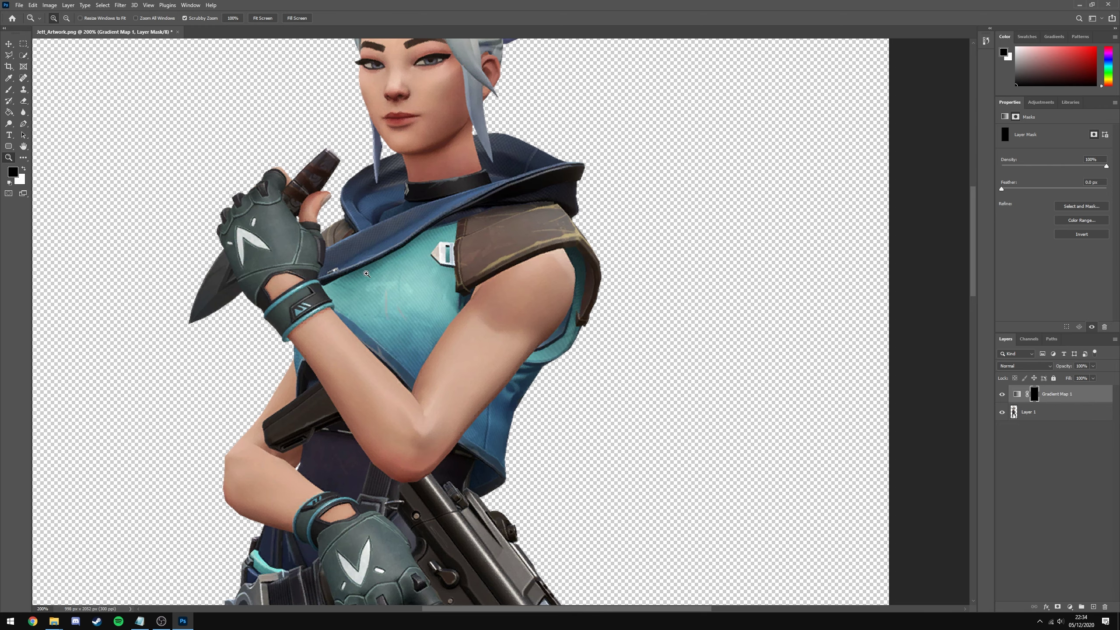
pyautogui.click(318, 316)
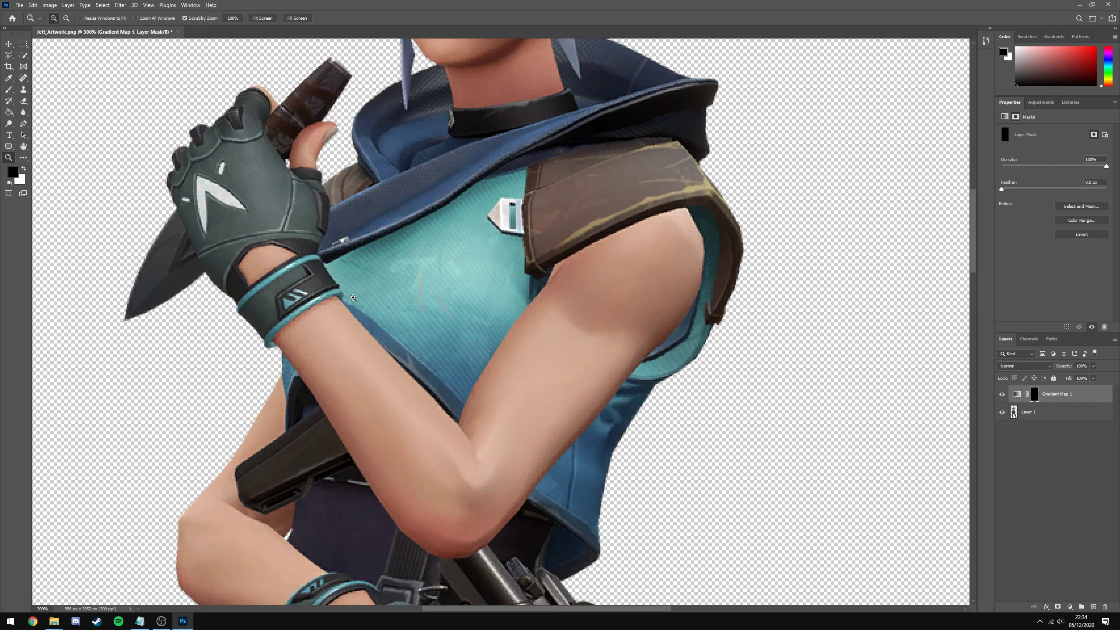
pyautogui.press('b')
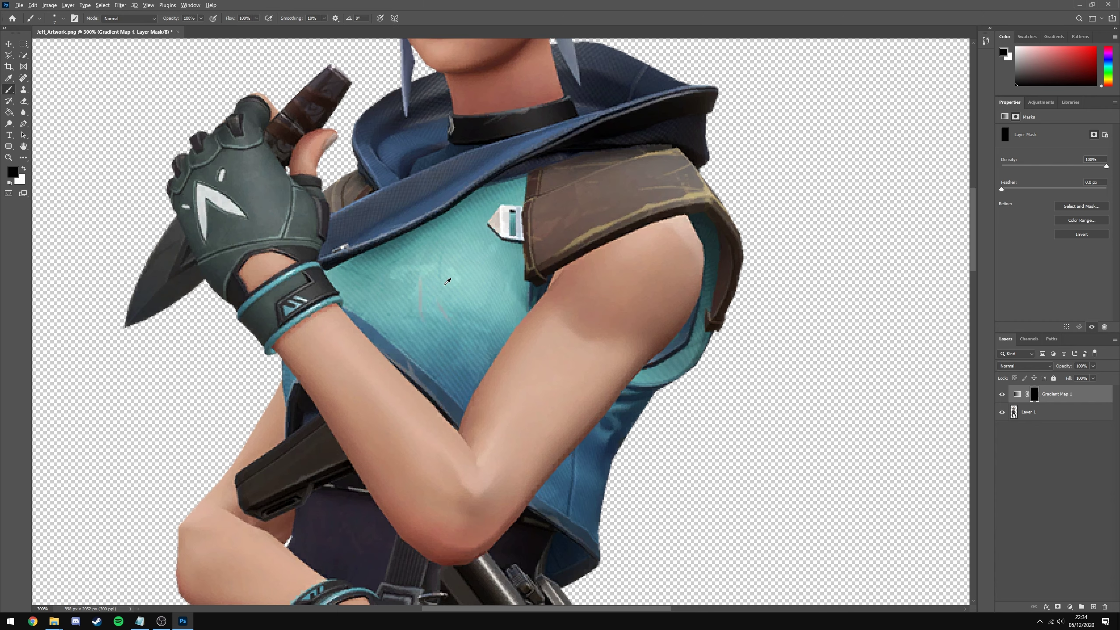
pyautogui.moveTo(444, 284)
pyautogui.mouseDown()
pyautogui.moveTo(520, 290)
pyautogui.moveTo(503, 275)
pyautogui.moveTo(502, 223)
pyautogui.moveTo(549, 123)
pyautogui.moveTo(550, 565)
pyautogui.moveTo(525, 304)
pyautogui.moveTo(564, 537)
pyautogui.moveTo(459, 522)
pyautogui.mouseUp()
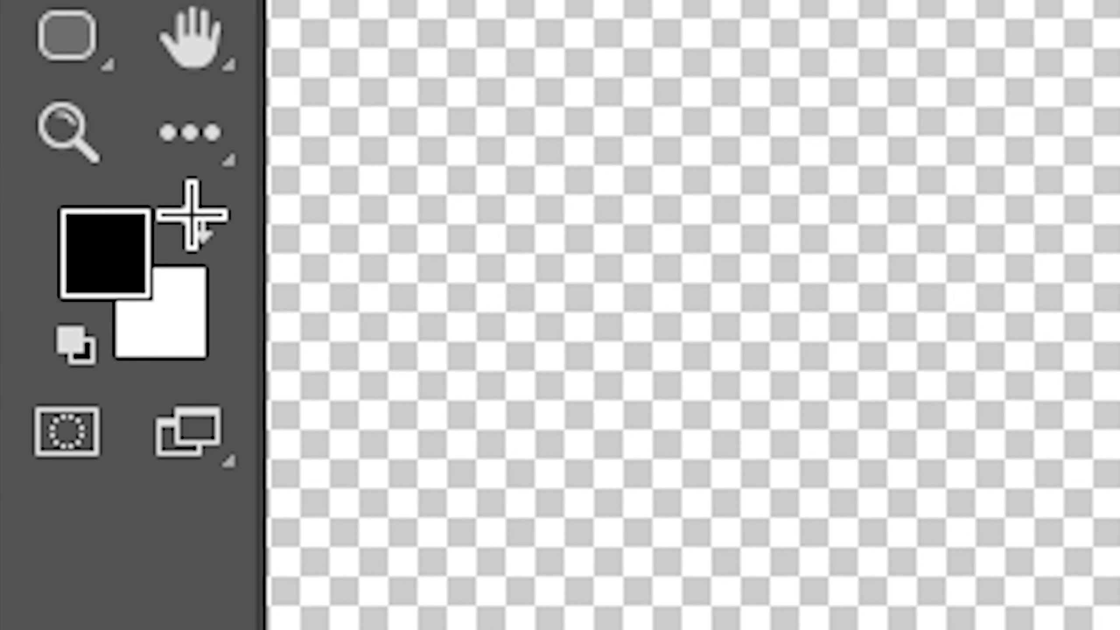
pyautogui.click(24, 167)
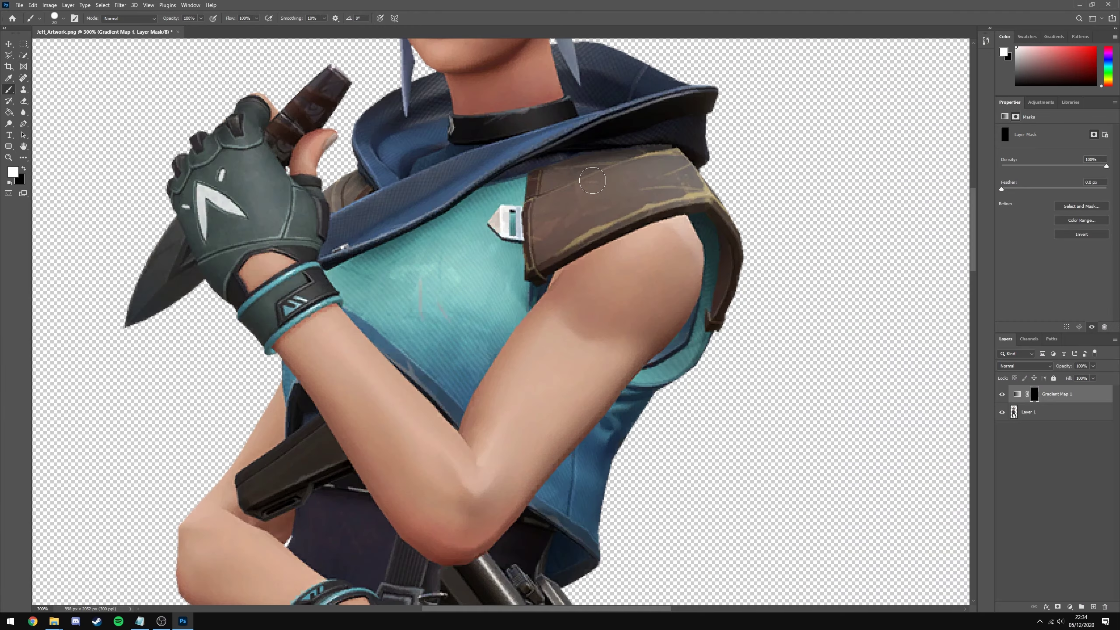
# Try painting a white stroke on the Gradient Map mask over the chest of the teal top.
pyautogui.press('x')
pyautogui.press('x')
pyautogui.click(13, 171)
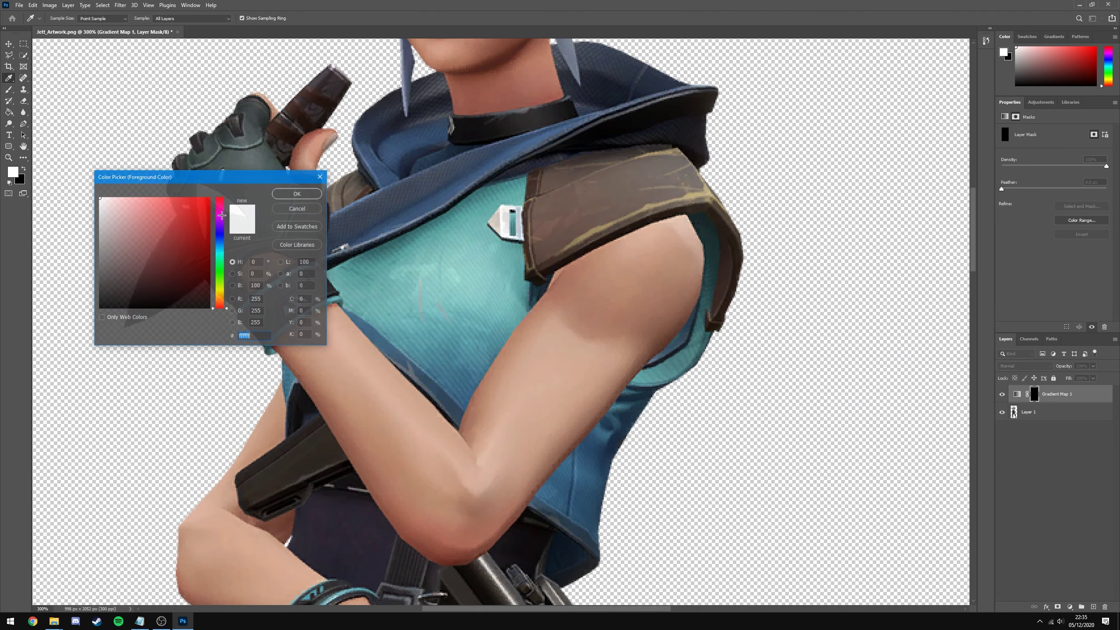
pyautogui.click(289, 194)
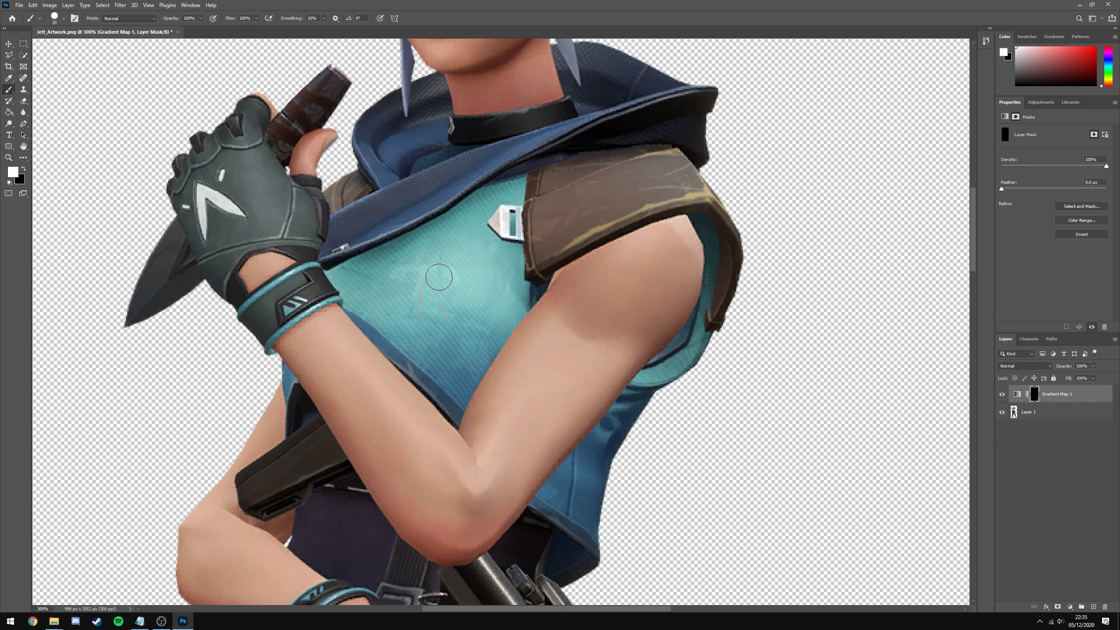
pyautogui.moveTo(391, 274)
pyautogui.mouseDown()
pyautogui.moveTo(493, 272)
pyautogui.moveTo(453, 323)
pyautogui.moveTo(499, 342)
pyautogui.mouseUp()
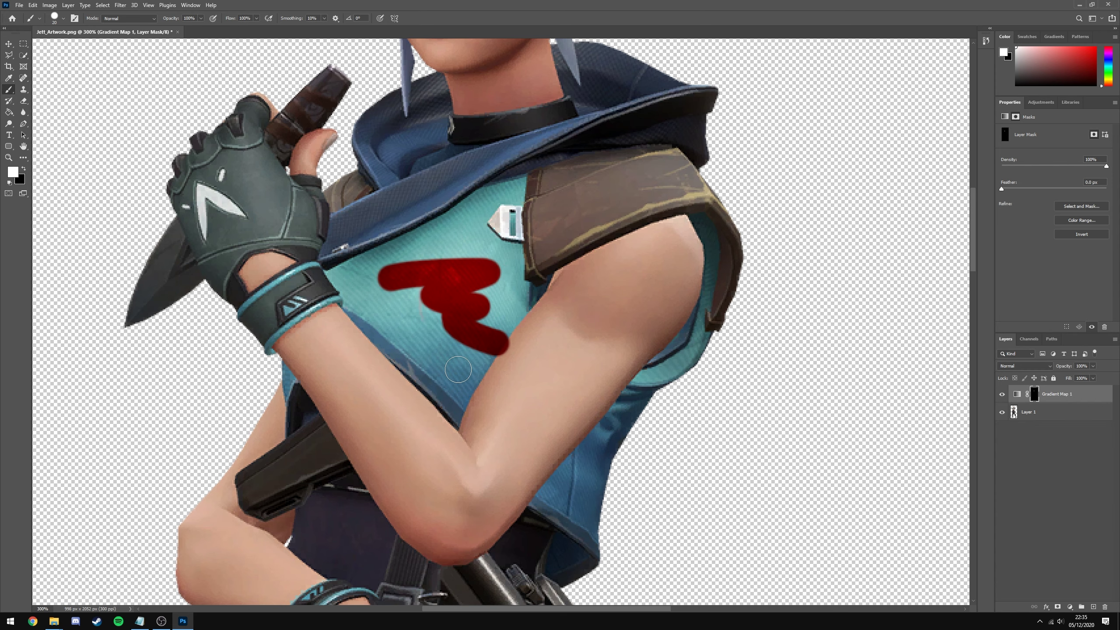
pyautogui.hotkey('ctrl', 'z')
# Try outlining a polygonal lasso selection over the lower part of the teal chest panel, along the forearm.
pyautogui.scroll(-1, 120, 293)
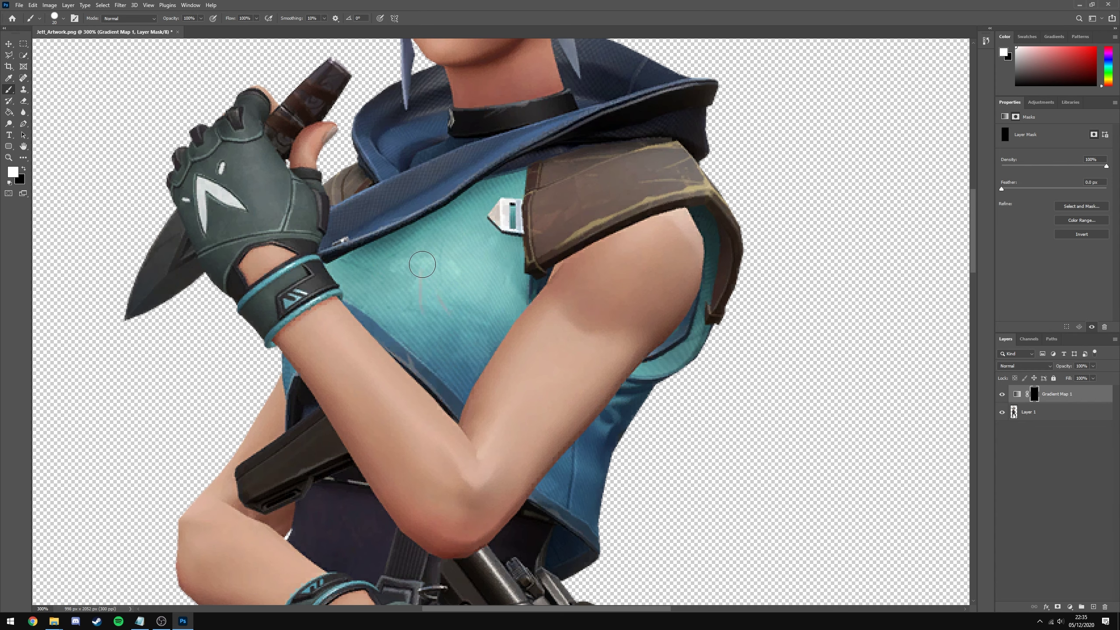
pyautogui.press('l')
pyautogui.click(342, 303)
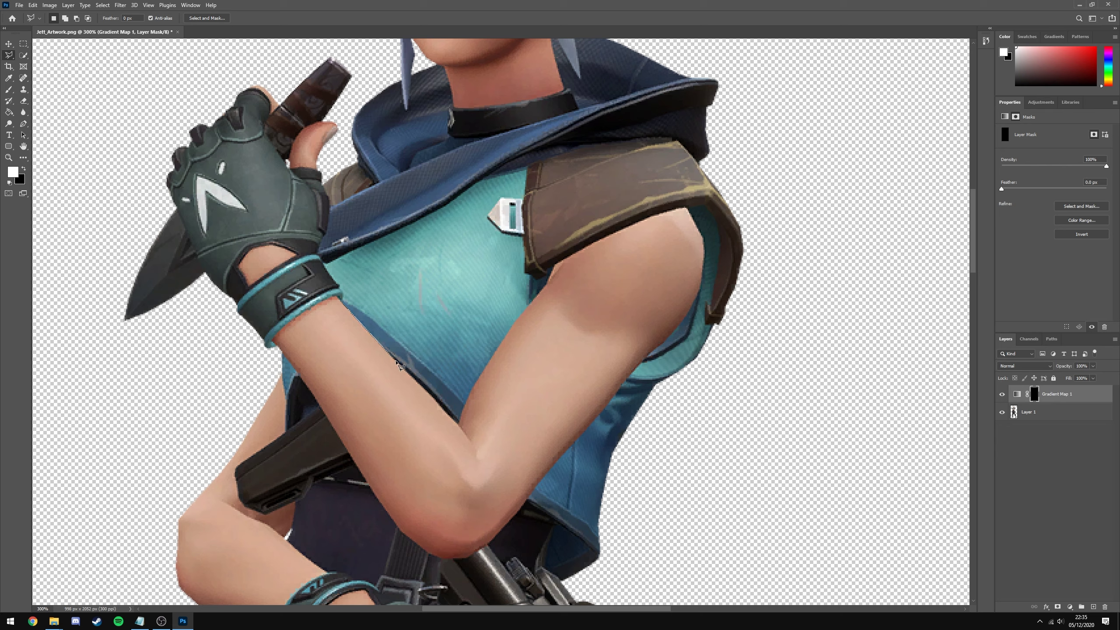
pyautogui.click(399, 362)
pyautogui.click(445, 355)
pyautogui.click(421, 287)
pyautogui.click(376, 286)
pyautogui.click(347, 308)
# Try filling the lasso selection on the Gradient Map mask with a near-white colour, deselect it, and undo the fill.
pyautogui.rightClick(383, 304)
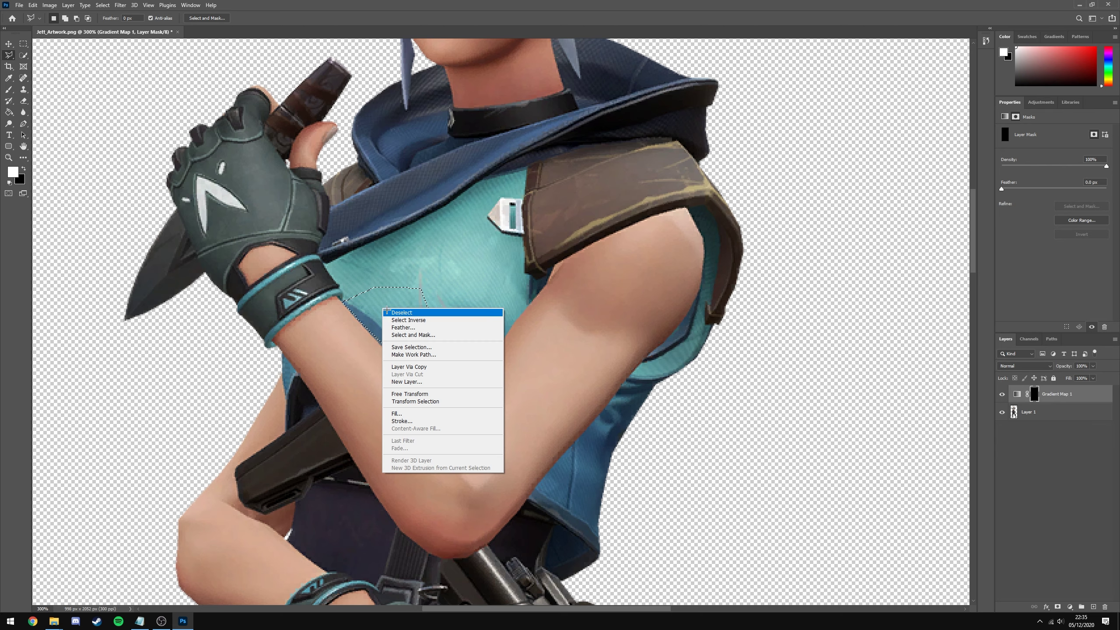
pyautogui.click(397, 413)
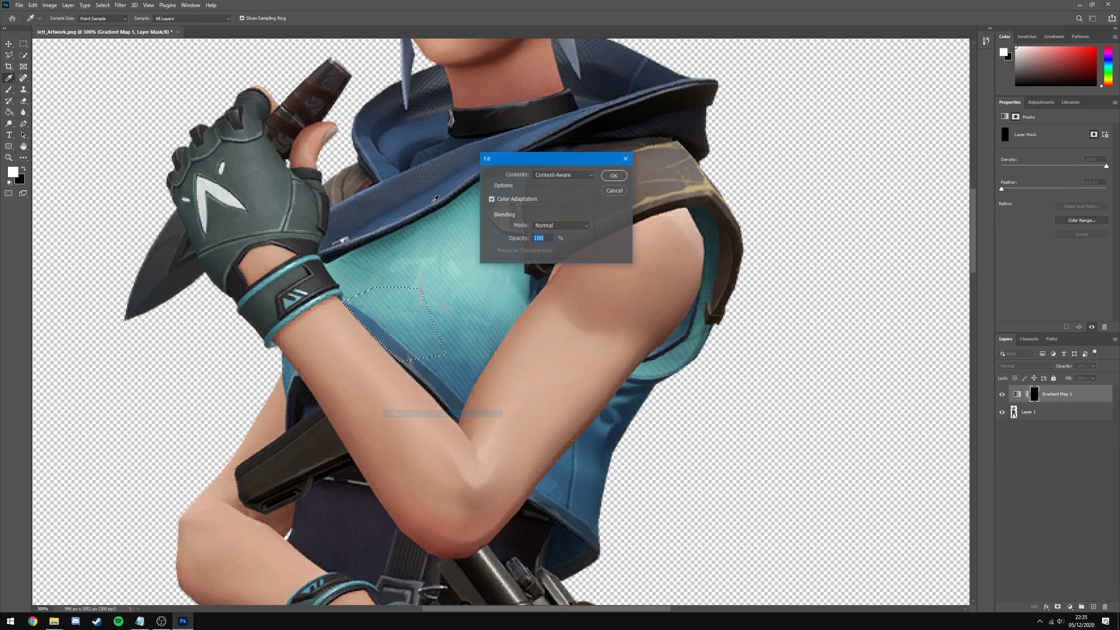
pyautogui.click(562, 175)
pyautogui.click(556, 197)
pyautogui.click(118, 221)
pyautogui.moveTo(118, 220); pyautogui.dragTo(100, 208)
pyautogui.click(297, 193)
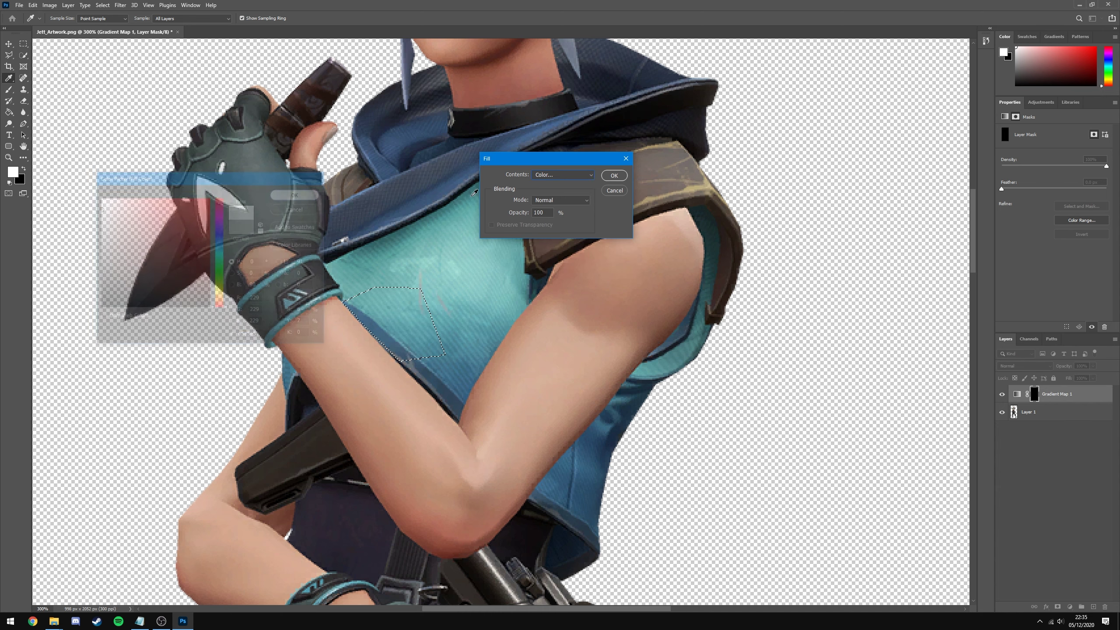
pyautogui.click(614, 175)
pyautogui.press('m')
pyautogui.hotkey('ctrl', 'd')
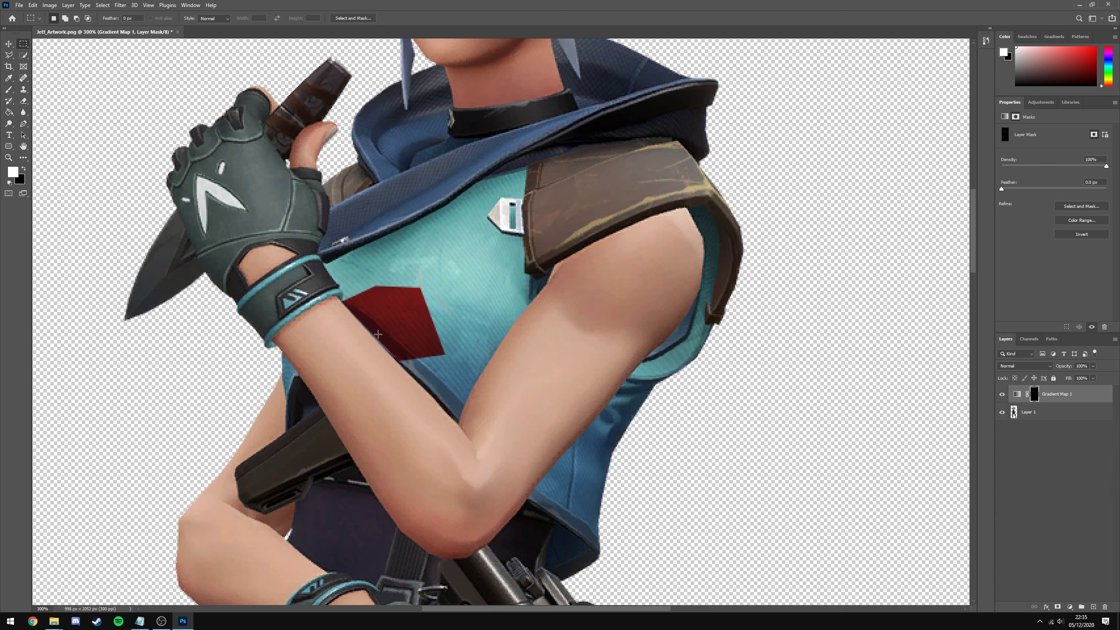
pyautogui.hotkey('ctrl', 'z')
pyautogui.hotkey('ctrl', 'z')
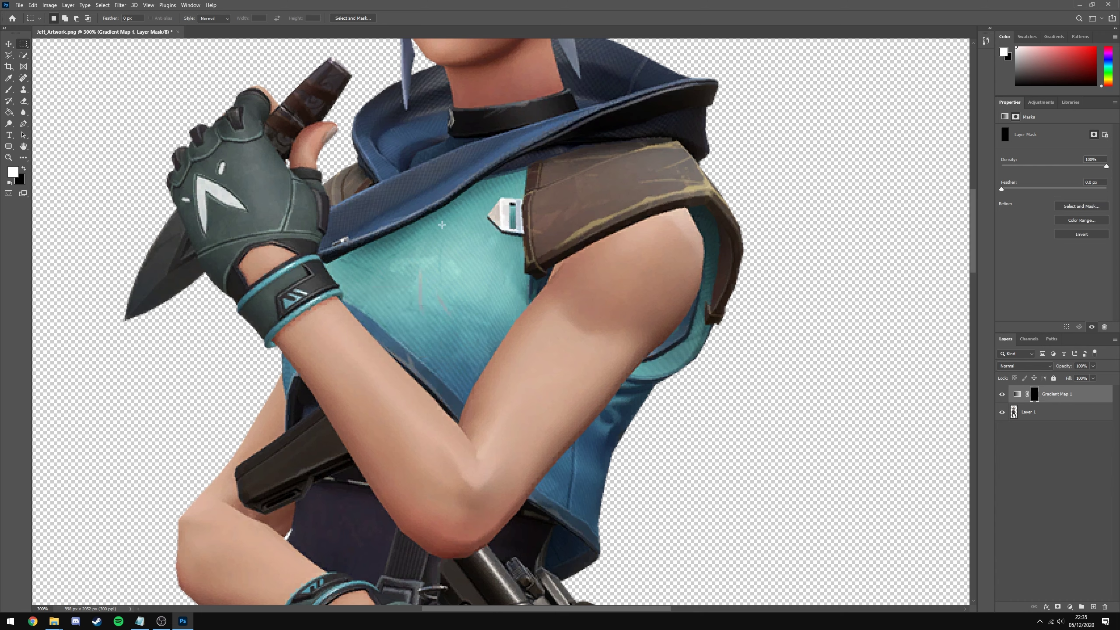
# Try tracing the teal top's lower edge along both forearms with Pen tool anchor points.
pyautogui.press('p')
pyautogui.click(339, 298)
pyautogui.click(398, 362)
pyautogui.click(458, 426)
pyautogui.click(473, 377)
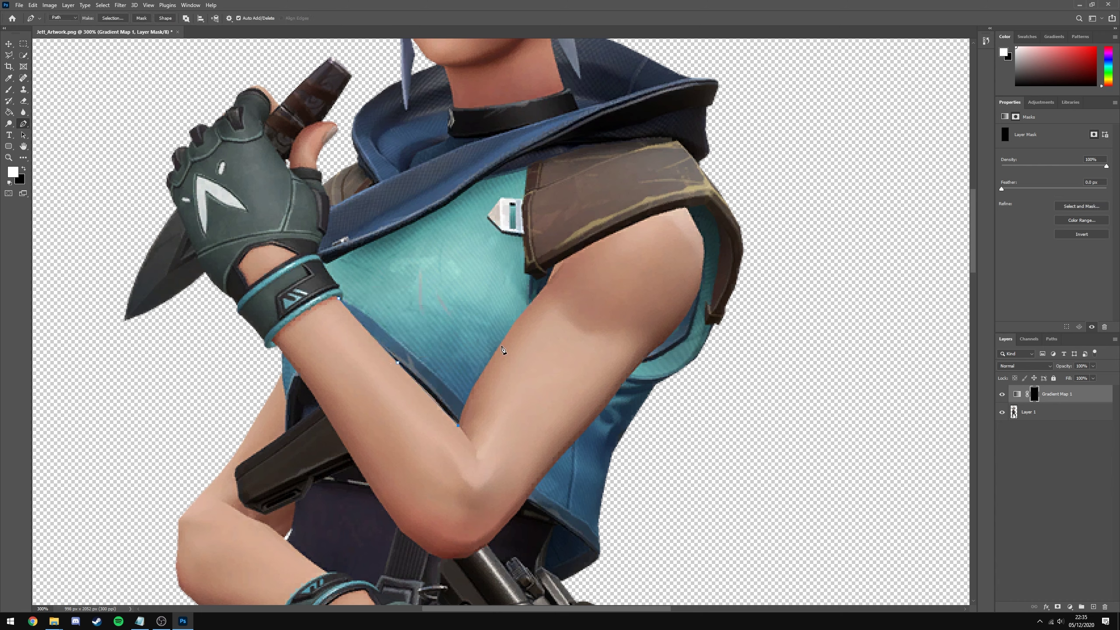
pyautogui.click(502, 346)
pyautogui.click(529, 314)
pyautogui.press('m')
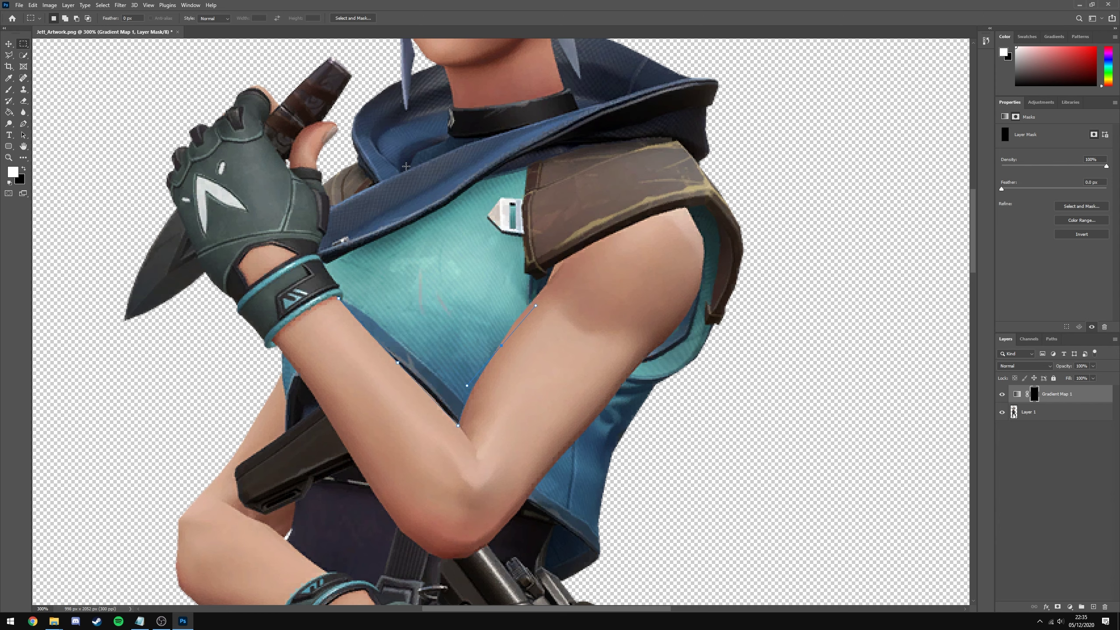
pyautogui.hotkey('ctrl', 'Return')
# Paint the chest panel, hood, armhole trim and lower back of the top white on the Gradient Map mask, bucket-filling the chest's interior.
pyautogui.scroll(2, 369, 242)
pyautogui.press('b')
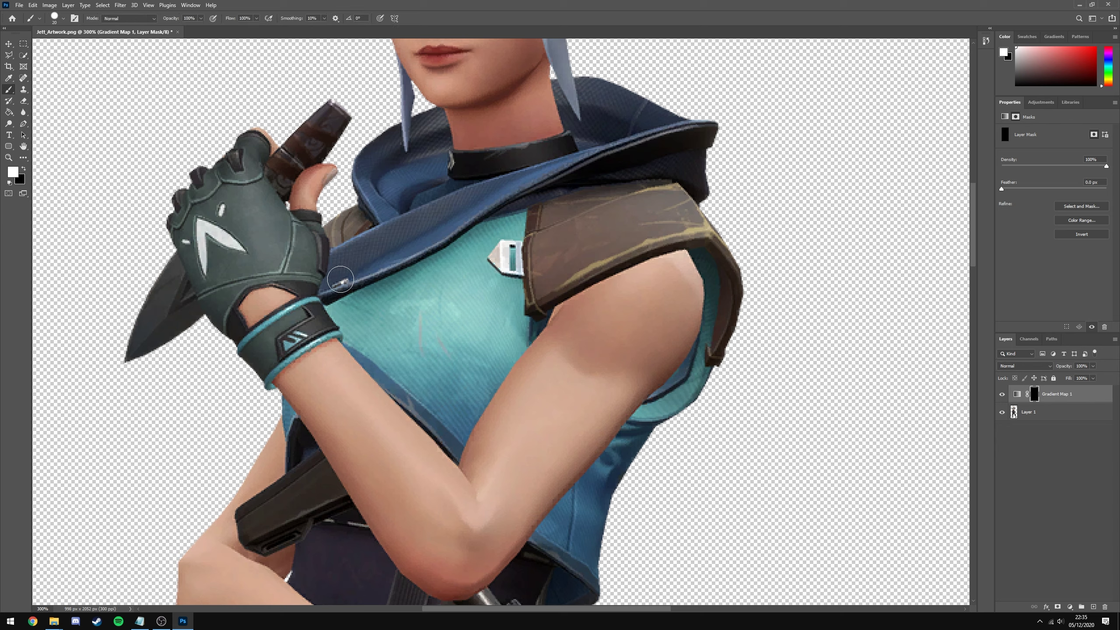
pyautogui.moveTo(385, 286)
pyautogui.mouseDown()
pyautogui.moveTo(515, 218)
pyautogui.moveTo(518, 313)
pyautogui.moveTo(536, 320)
pyautogui.moveTo(459, 459)
pyautogui.moveTo(337, 306)
pyautogui.moveTo(388, 279)
pyautogui.moveTo(376, 306)
pyautogui.moveTo(392, 318)
pyautogui.moveTo(404, 377)
pyautogui.moveTo(422, 391)
pyautogui.mouseUp()
pyautogui.press('g')
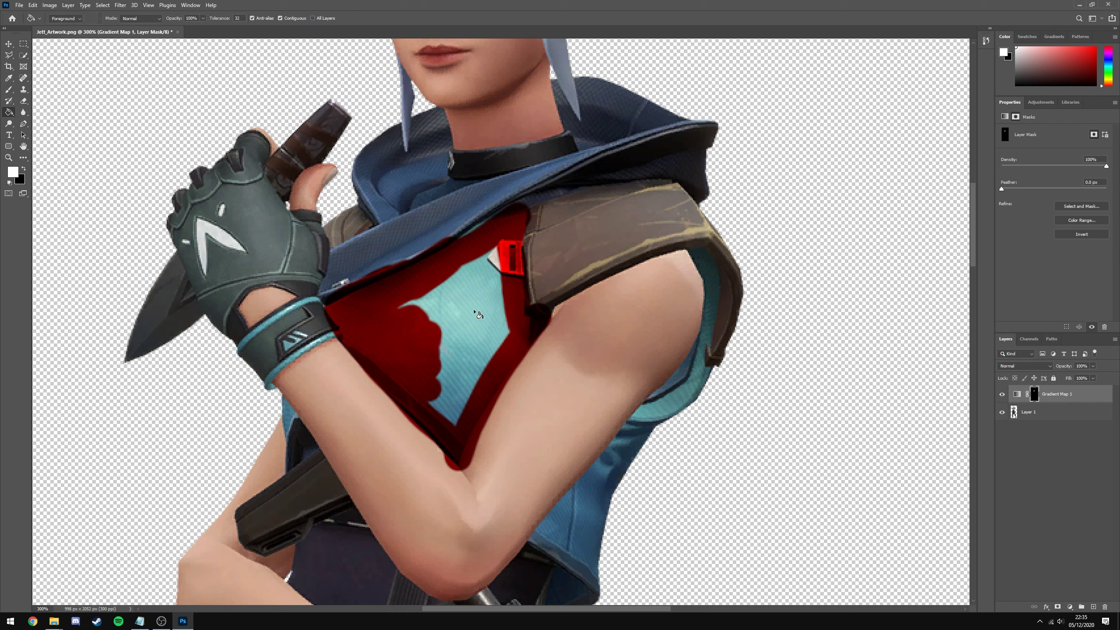
pyautogui.click(465, 356)
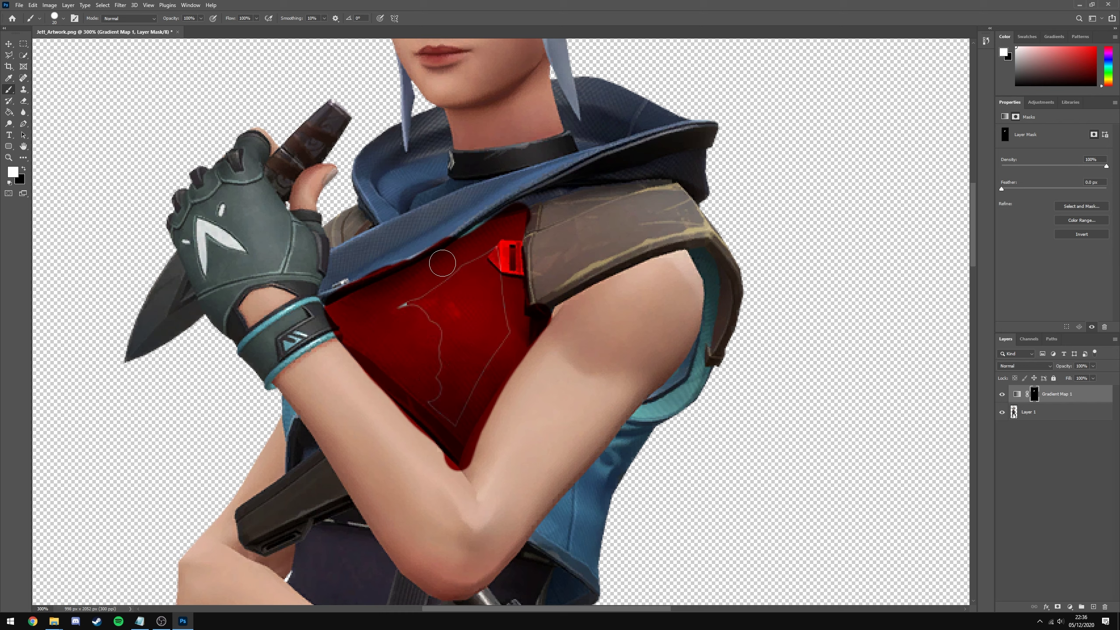
pyautogui.press('b')
pyautogui.moveTo(407, 262)
pyautogui.mouseDown()
pyautogui.moveTo(385, 276)
pyautogui.moveTo(415, 322)
pyautogui.moveTo(430, 400)
pyautogui.moveTo(470, 387)
pyautogui.moveTo(451, 287)
pyautogui.moveTo(343, 284)
pyautogui.moveTo(342, 258)
pyautogui.moveTo(389, 224)
pyautogui.moveTo(363, 170)
pyautogui.moveTo(387, 132)
pyautogui.moveTo(445, 110)
pyautogui.moveTo(604, 536)
pyautogui.mouseUp()
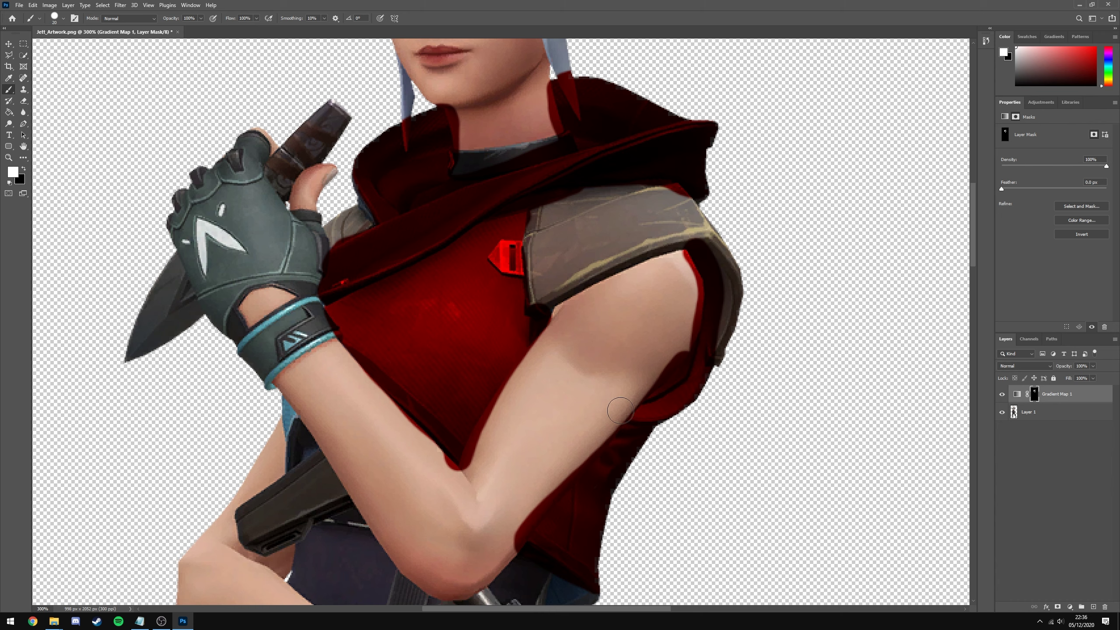
# Set the Gradient Map's colour midpoint to 24% and recolour its red stop to magenta #f000ff.
pyautogui.click(1018, 395)
pyautogui.click(1030, 129)
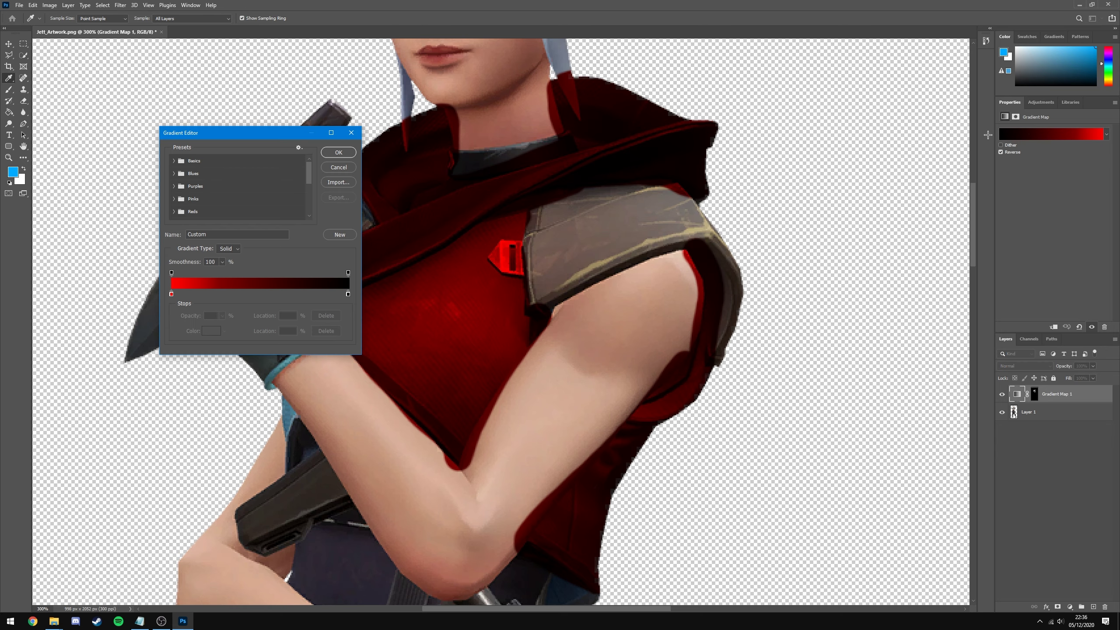
pyautogui.click(172, 294)
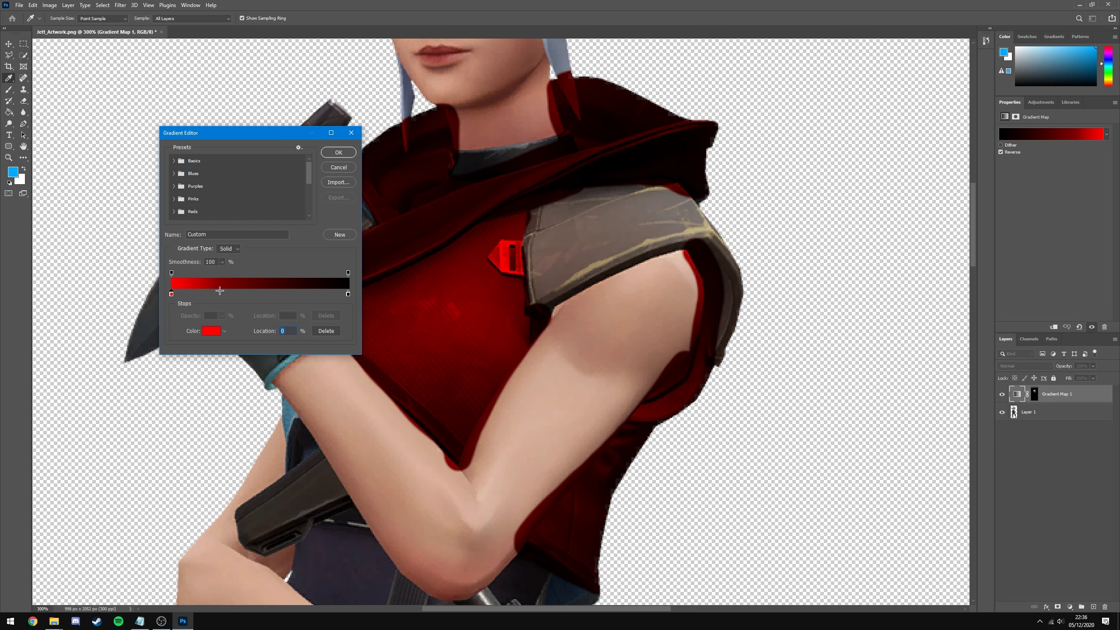
pyautogui.moveTo(219, 290)
pyautogui.mouseDown()
pyautogui.moveTo(282, 291)
pyautogui.moveTo(214, 291)
pyautogui.mouseUp()
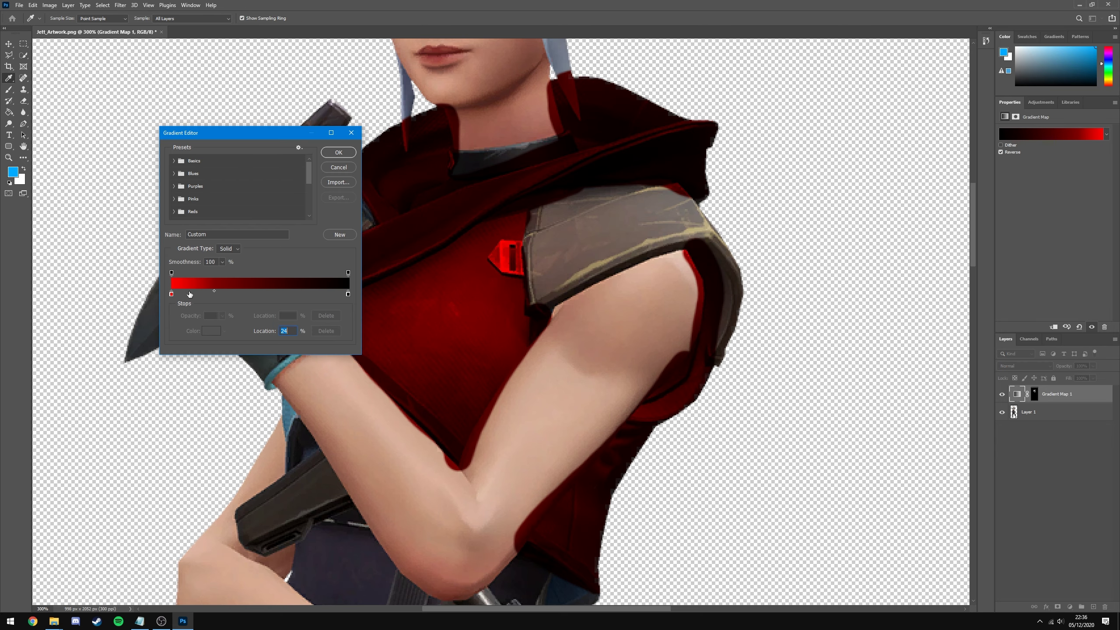
pyautogui.doubleClick(172, 294)
pyautogui.click(220, 216)
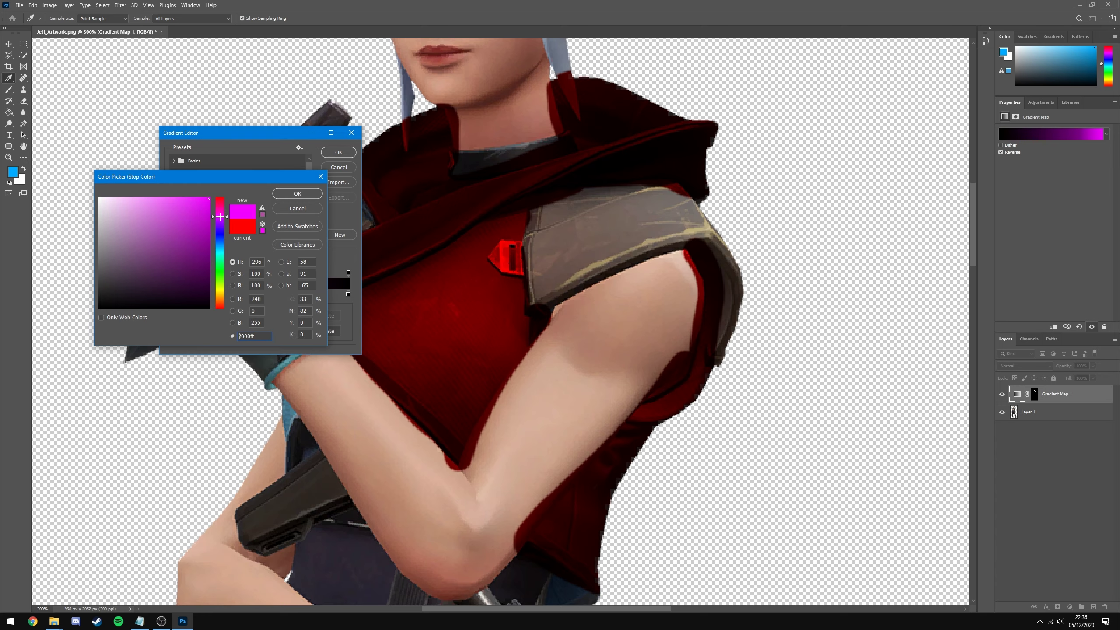
pyautogui.press('Return')
pyautogui.press('Return')
# Recolour the gradient's magenta stop to a slightly muted red and set the colour midpoint to 35%.
pyautogui.press('z')
pyautogui.moveTo(497, 321)
pyautogui.mouseDown()
pyautogui.moveTo(397, 320)
pyautogui.moveTo(497, 321)
pyautogui.mouseUp()
pyautogui.click(1069, 137)
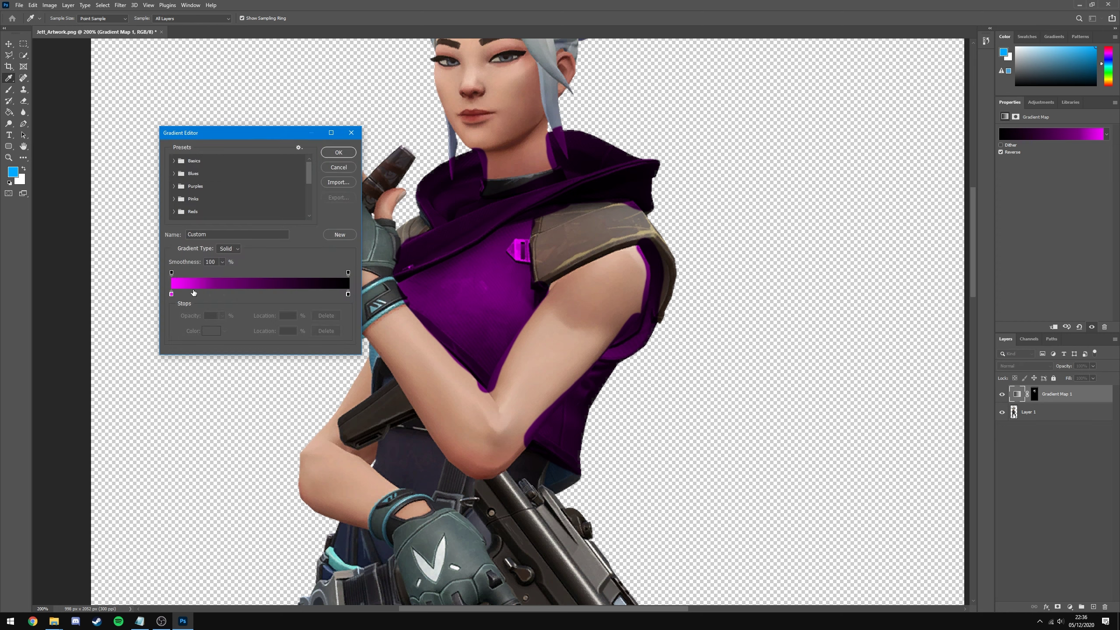
pyautogui.doubleClick(194, 294)
pyautogui.moveTo(215, 218)
pyautogui.mouseDown()
pyautogui.moveTo(214, 197)
pyautogui.moveTo(189, 213)
pyautogui.moveTo(196, 218)
pyautogui.mouseUp()
pyautogui.click(288, 193)
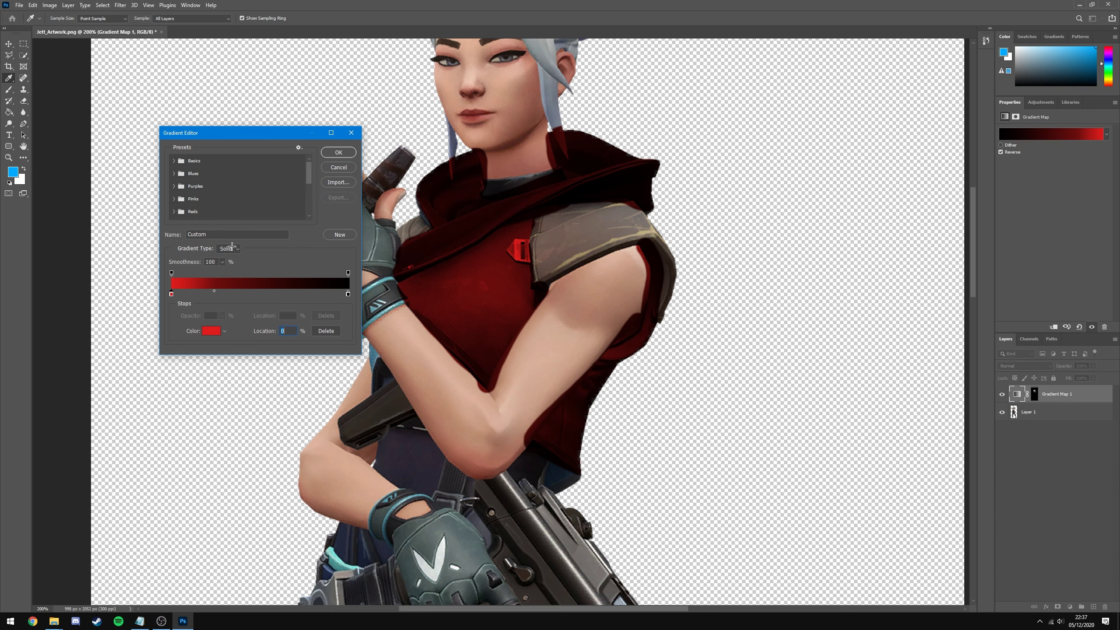
pyautogui.moveTo(214, 291); pyautogui.dragTo(234, 292)
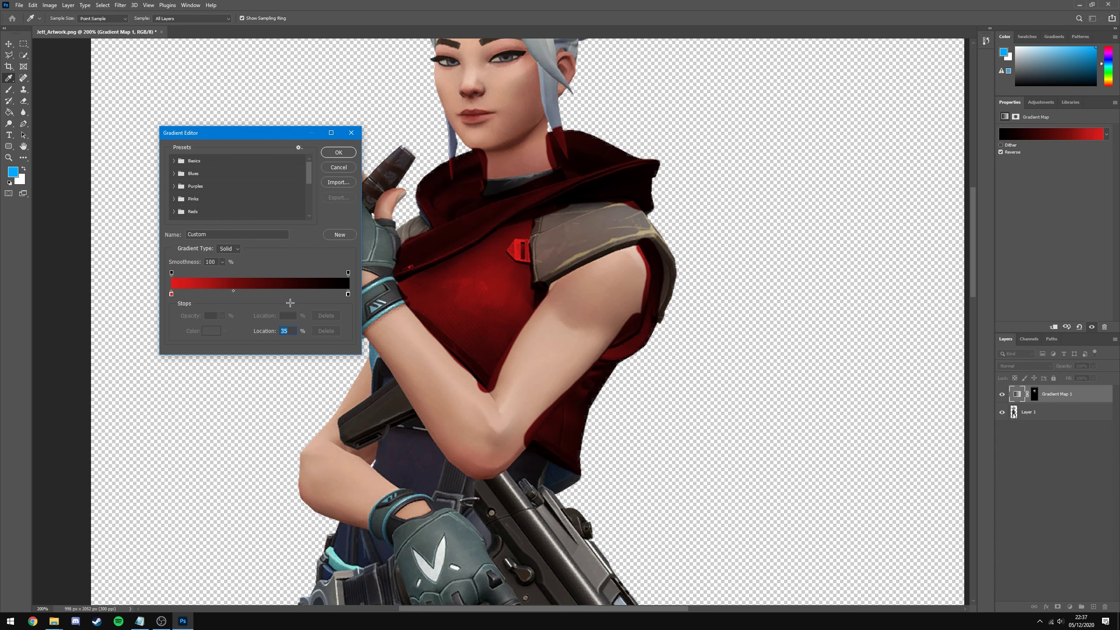
pyautogui.press('Return')
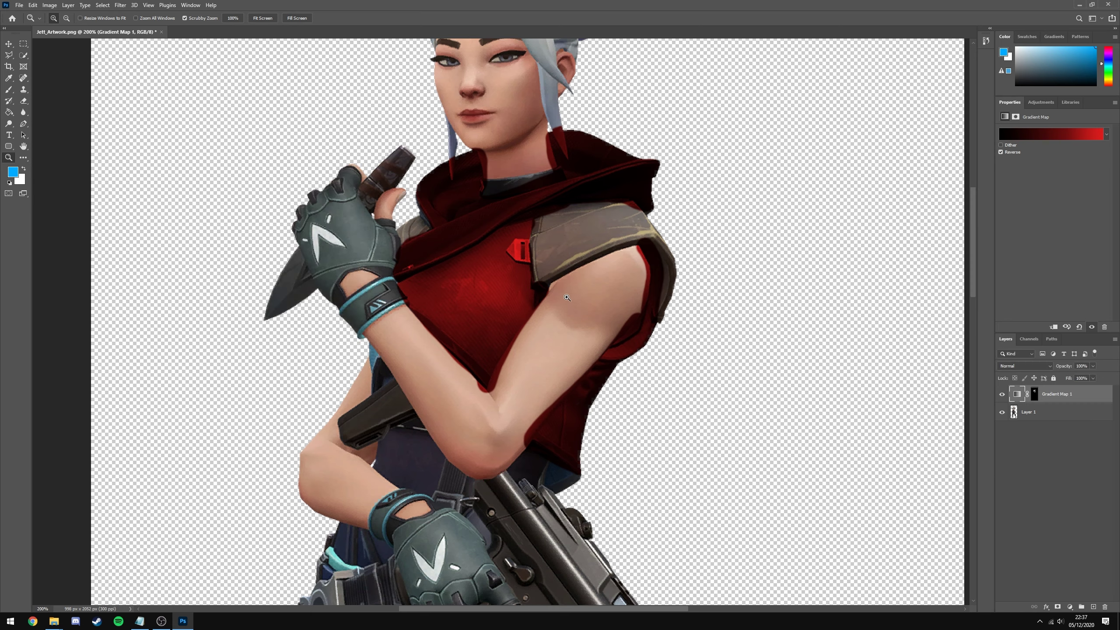
# Try painting a dark stroke directly on Layer 1 over the garment patch below the glove, and undo it.
pyautogui.press('z')
pyautogui.click(509, 229)
pyautogui.click(561, 242)
pyautogui.press('b')
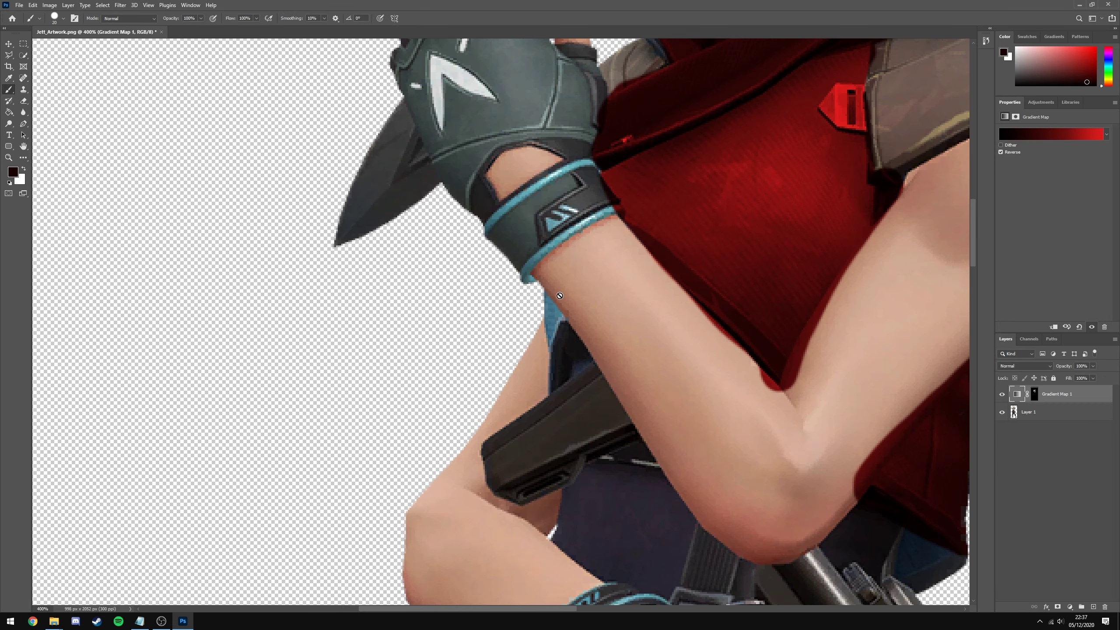
pyautogui.click(1033, 394)
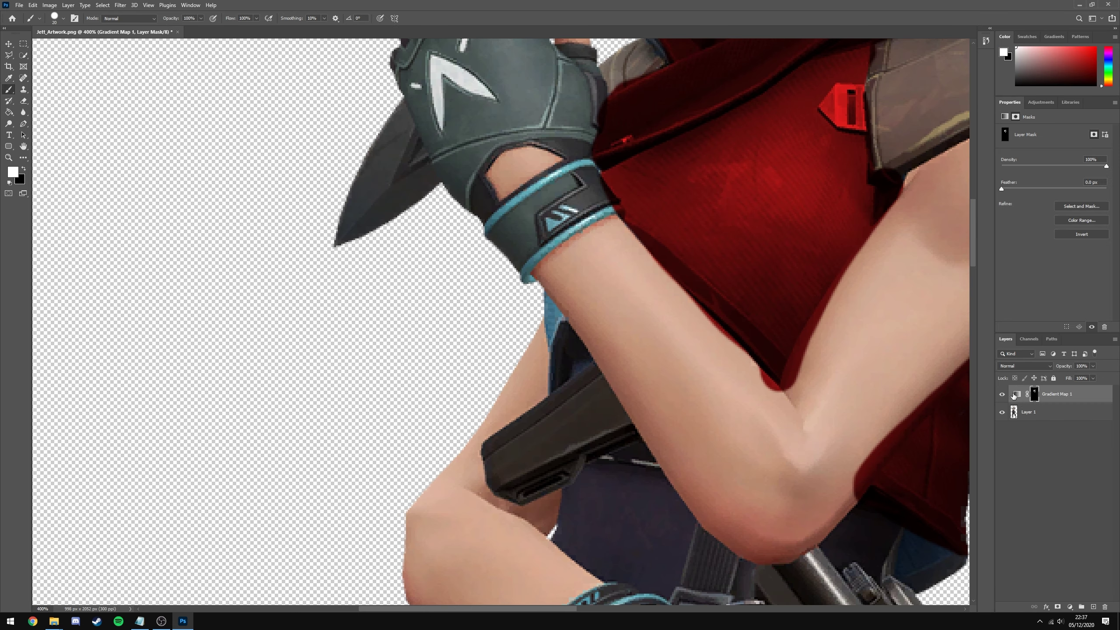
pyautogui.click(1028, 412)
pyautogui.moveTo(536, 317)
pyautogui.mouseDown()
pyautogui.moveTo(544, 294)
pyautogui.moveTo(546, 358)
pyautogui.moveTo(514, 462)
pyautogui.moveTo(630, 593)
pyautogui.mouseUp()
pyautogui.hotkey('ctrl', 'z')
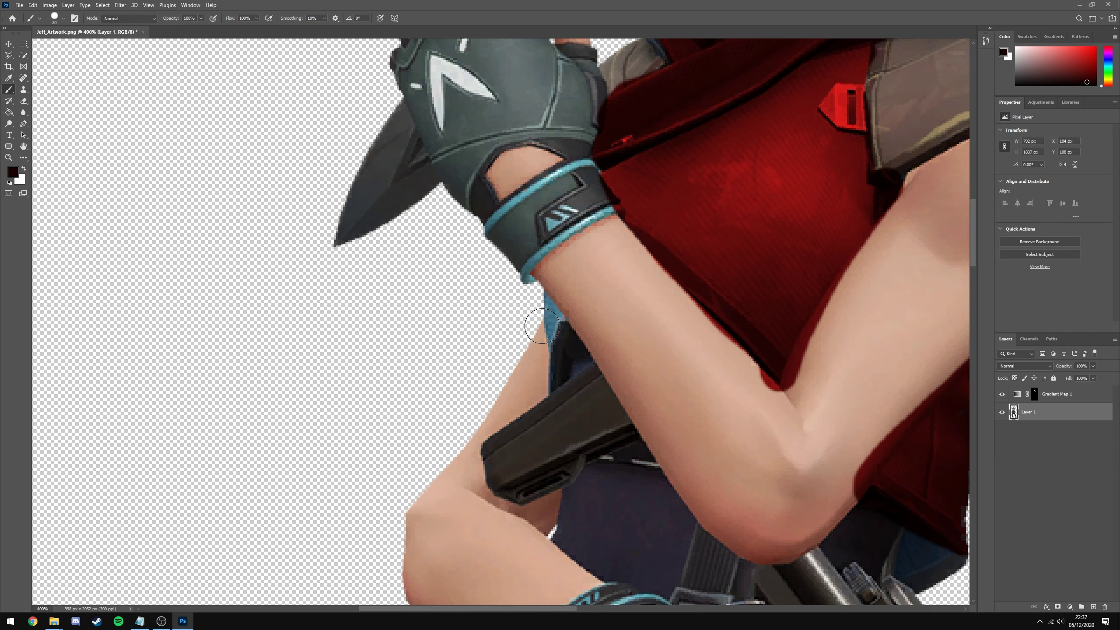
# Paint white on the Gradient Map mask over the blue garment patch behind the forearm and, with a smaller brush, the glove's teal cuff trim.
pyautogui.click(1034, 395)
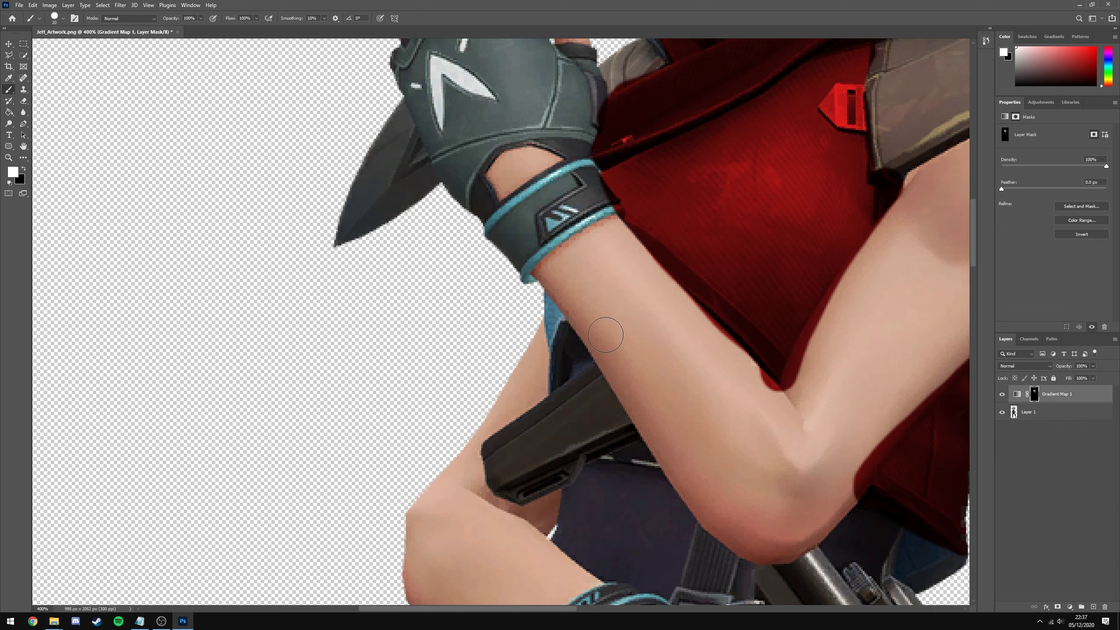
pyautogui.moveTo(547, 287); pyautogui.dragTo(557, 391)
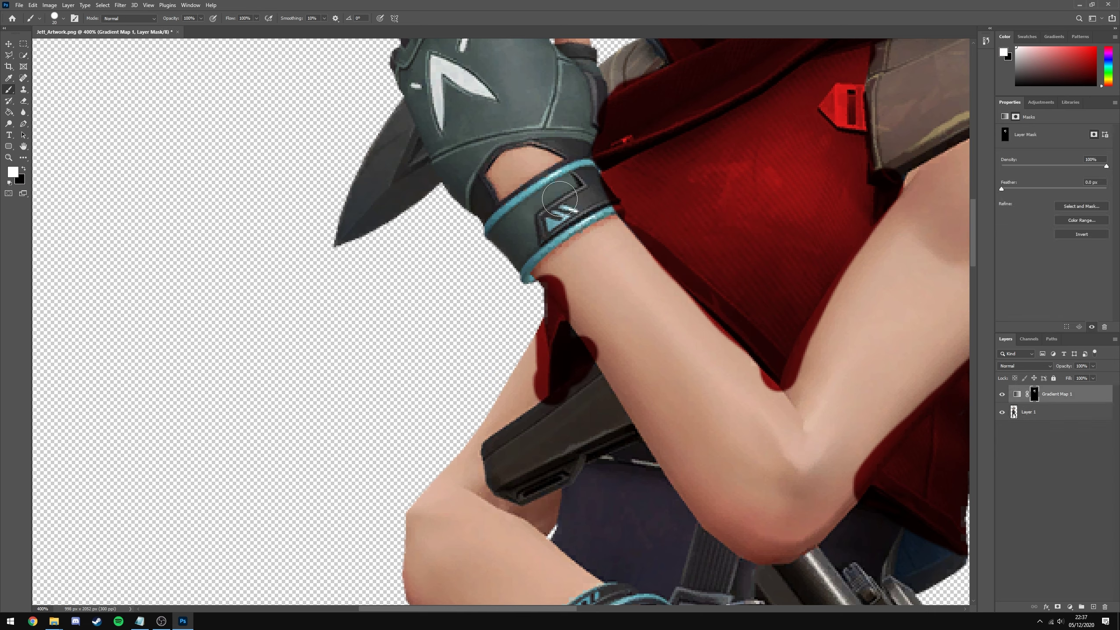
pyautogui.press('[')
pyautogui.press('[')
pyautogui.press('[')
pyautogui.press('[')
pyautogui.press('[')
pyautogui.moveTo(616, 211); pyautogui.dragTo(524, 270)
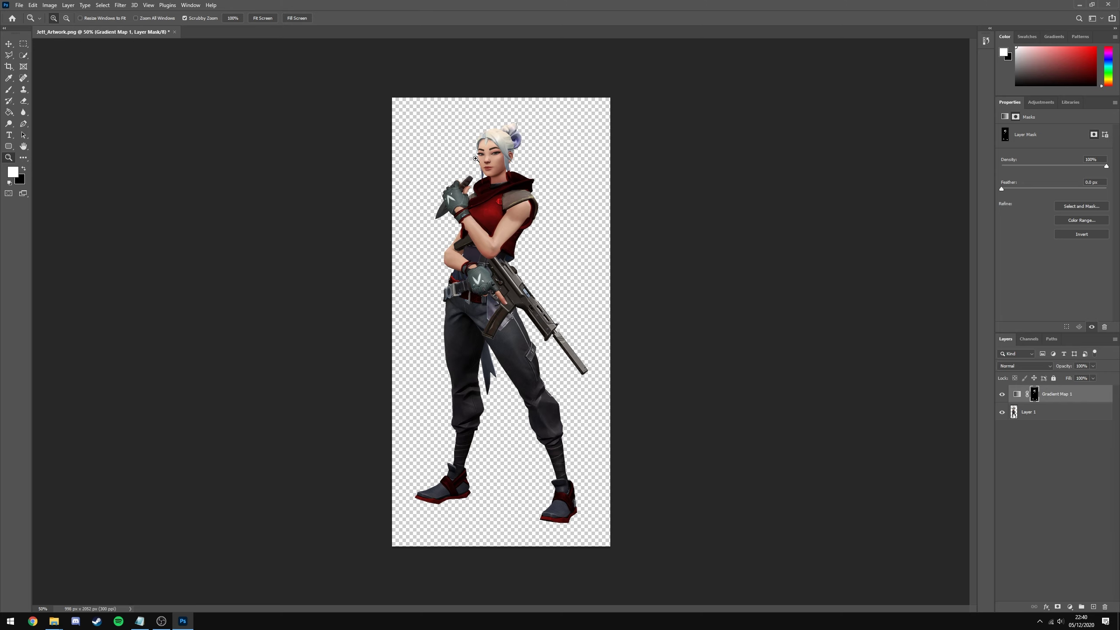
# Set up the brush with pure black (#000000) as the foreground colour for correcting the Gradient Map mask around the head and hood.
pyautogui.moveTo(458, 148); pyautogui.dragTo(613, 329)
pyautogui.scroll(-1, 573, 309)
pyautogui.press('b')
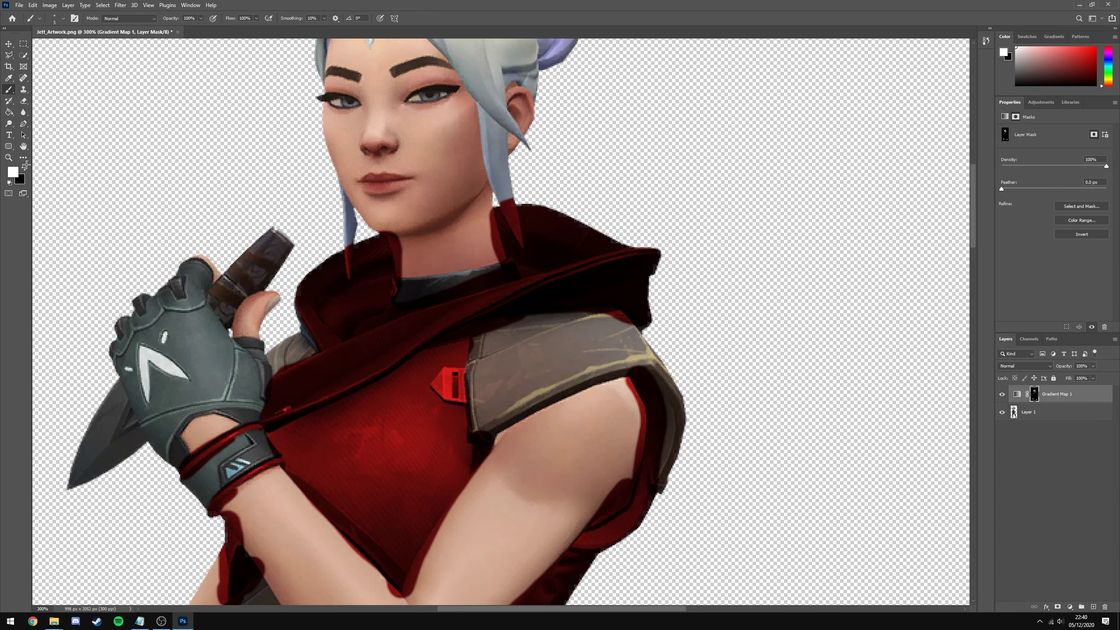
pyautogui.press('x')
pyautogui.click(13, 171)
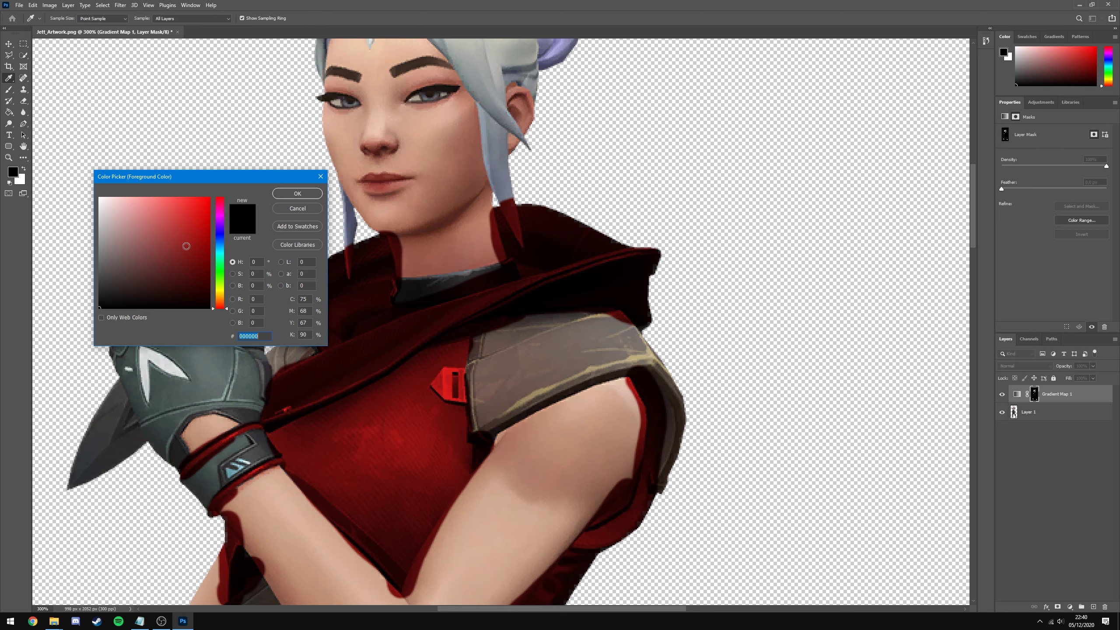
pyautogui.click(298, 192)
# Paint black on the Gradient Map mask over the sides of the neck and the dark collar to remove the red spill.
pyautogui.scroll(1, 494, 258)
pyautogui.press('z')
pyautogui.moveTo(501, 233); pyautogui.dragTo(501, 234)
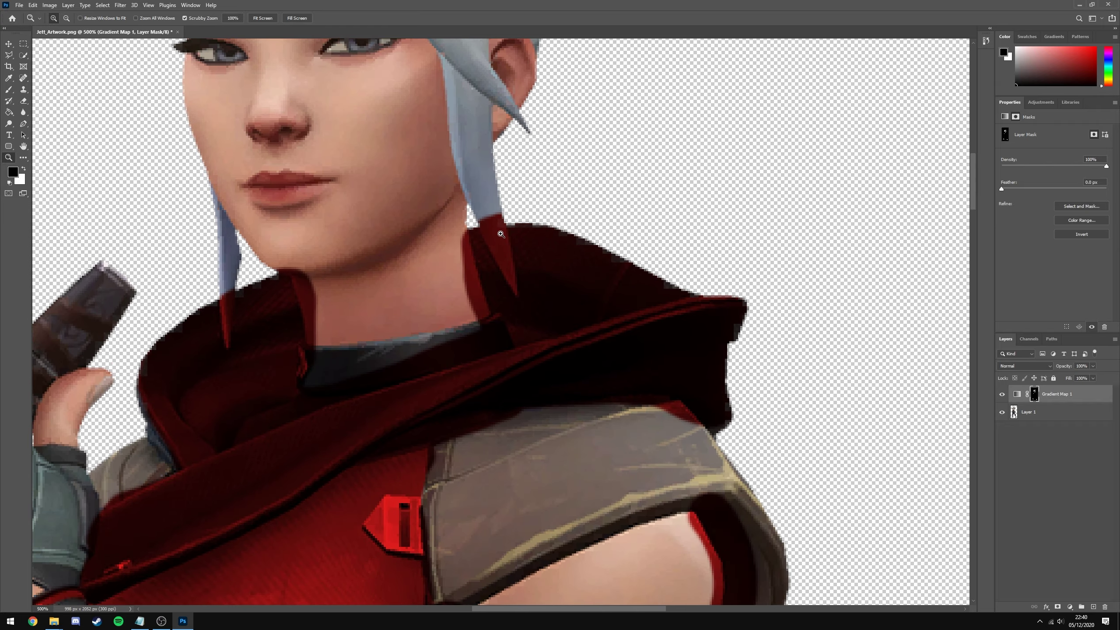
pyautogui.click(501, 233)
pyautogui.keyDown('alt'); pyautogui.click(424, 247); pyautogui.keyUp('alt')
pyautogui.press('b')
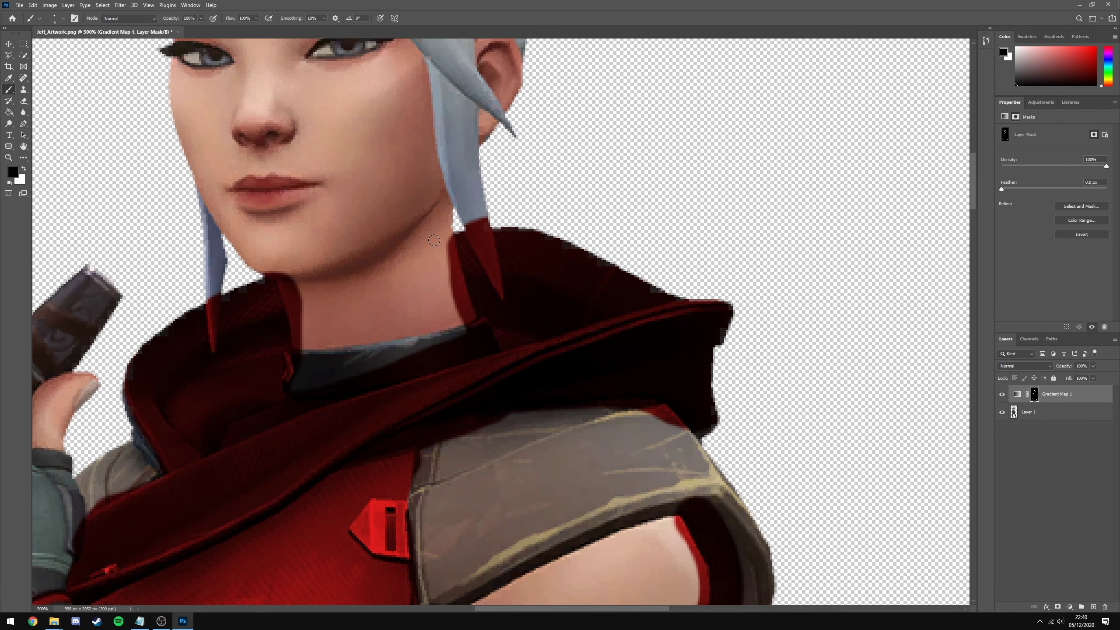
pyautogui.click(446, 245)
pyautogui.moveTo(450, 247)
pyautogui.mouseDown()
pyautogui.moveTo(472, 326)
pyautogui.moveTo(481, 322)
pyautogui.moveTo(453, 330)
pyautogui.moveTo(469, 324)
pyautogui.moveTo(447, 271)
pyautogui.mouseUp()
pyautogui.moveTo(266, 270)
pyautogui.mouseDown()
pyautogui.moveTo(287, 294)
pyautogui.moveTo(297, 377)
pyautogui.mouseUp()
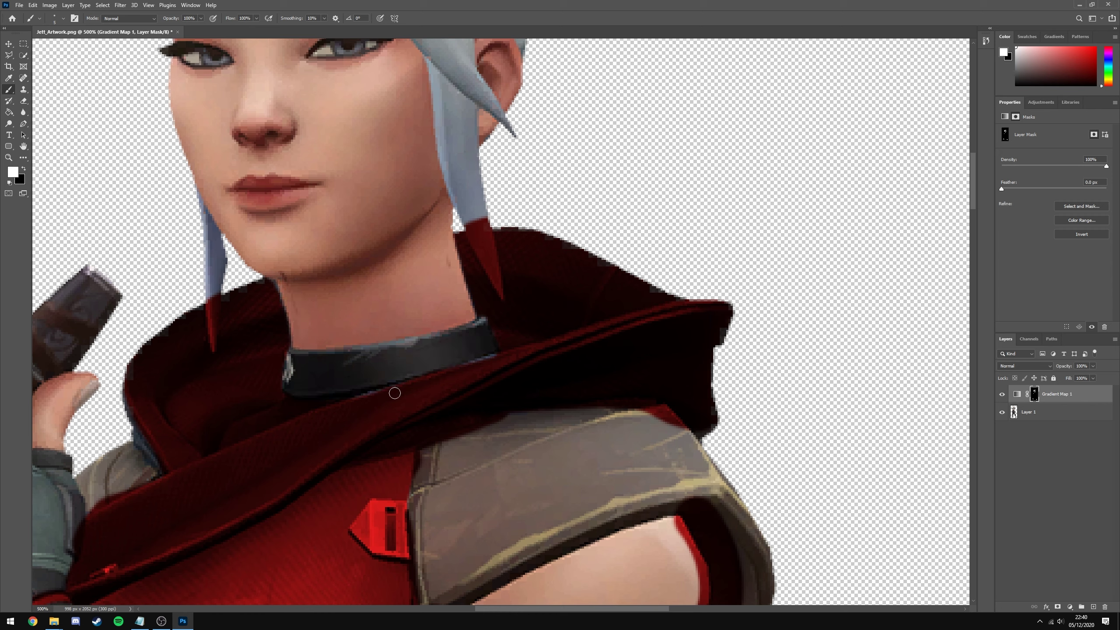
# Paint black on the Gradient Map mask over the red tip of the hair strand hanging below the ear.
pyautogui.press('x')
pyautogui.press('x')
pyautogui.moveTo(469, 224); pyautogui.dragTo(495, 277)
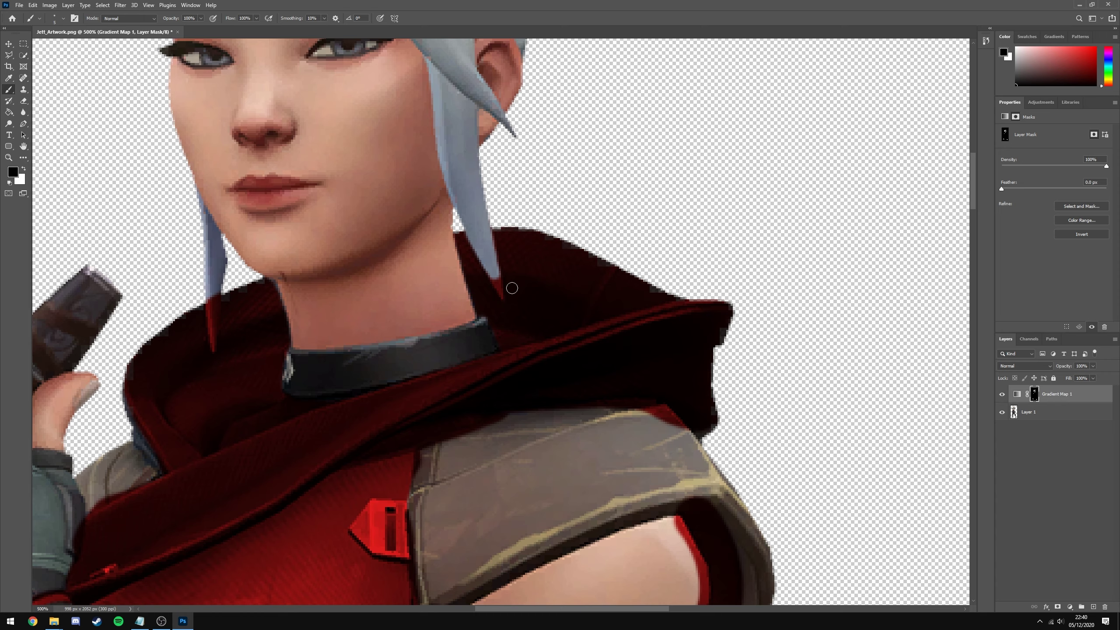
pyautogui.keyDown('alt'); pyautogui.rightClick(507, 230); pyautogui.keyUp('alt')
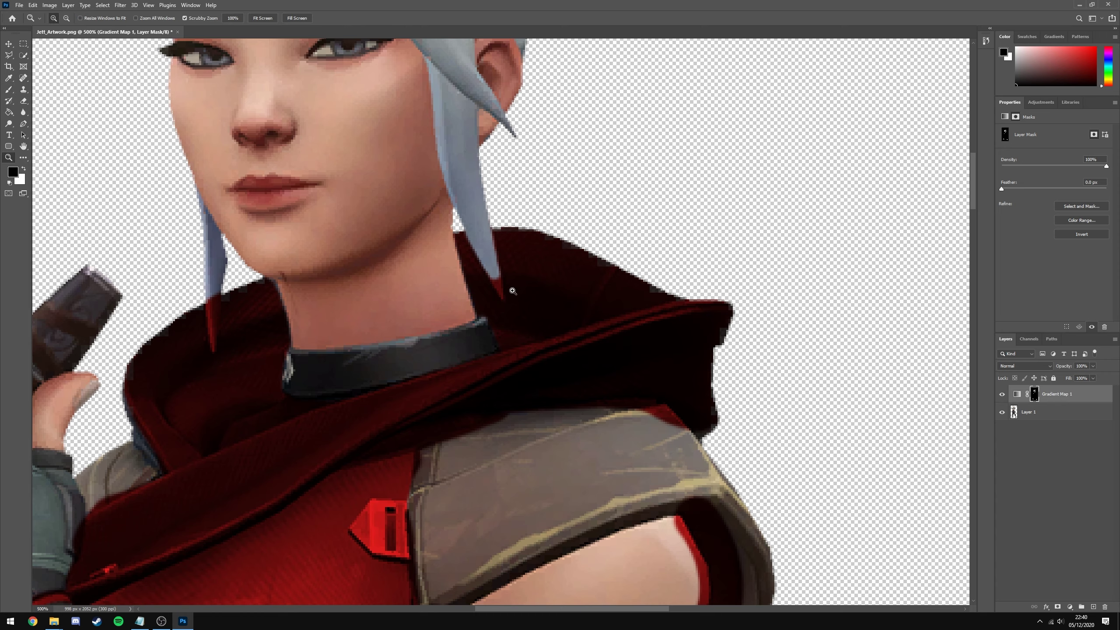
pyautogui.scroll(3, 519, 285)
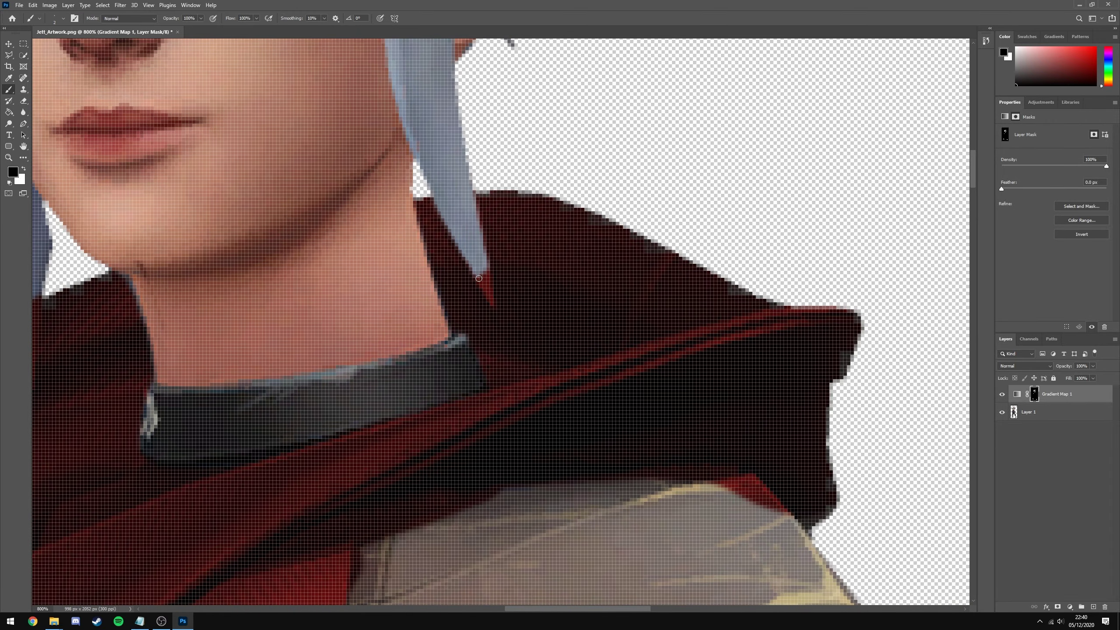
pyautogui.press('z')
pyautogui.moveTo(478, 278); pyautogui.dragTo(367, 275)
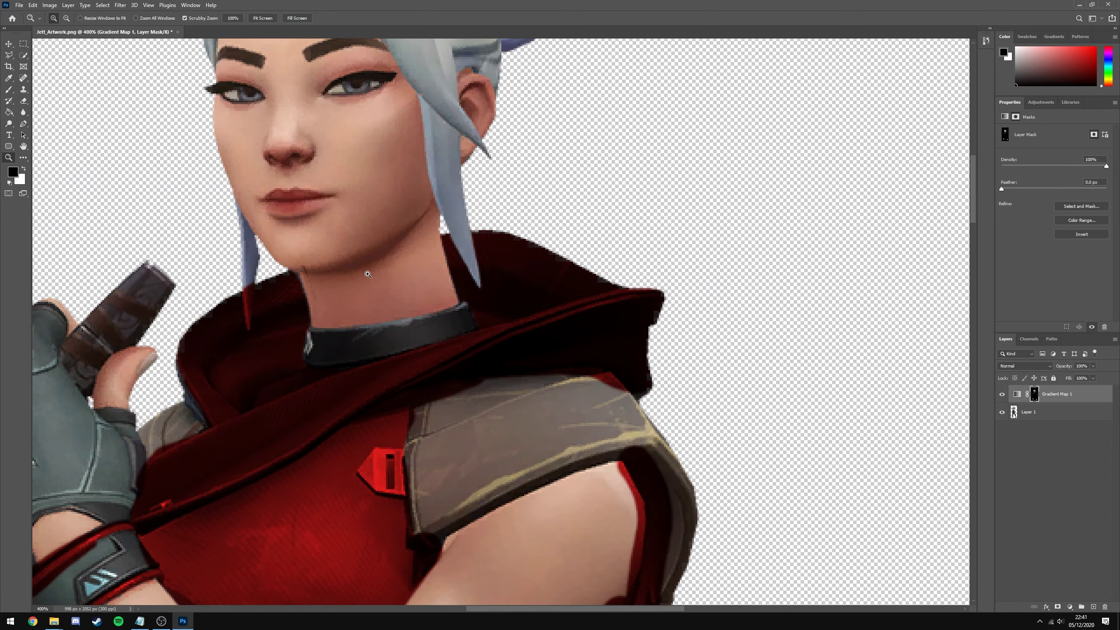
# Paint black on the Gradient Map mask over the red tip of the thin hair strand on the knife-hand side of the face.
pyautogui.scroll(3, 269, 284)
pyautogui.press('b')
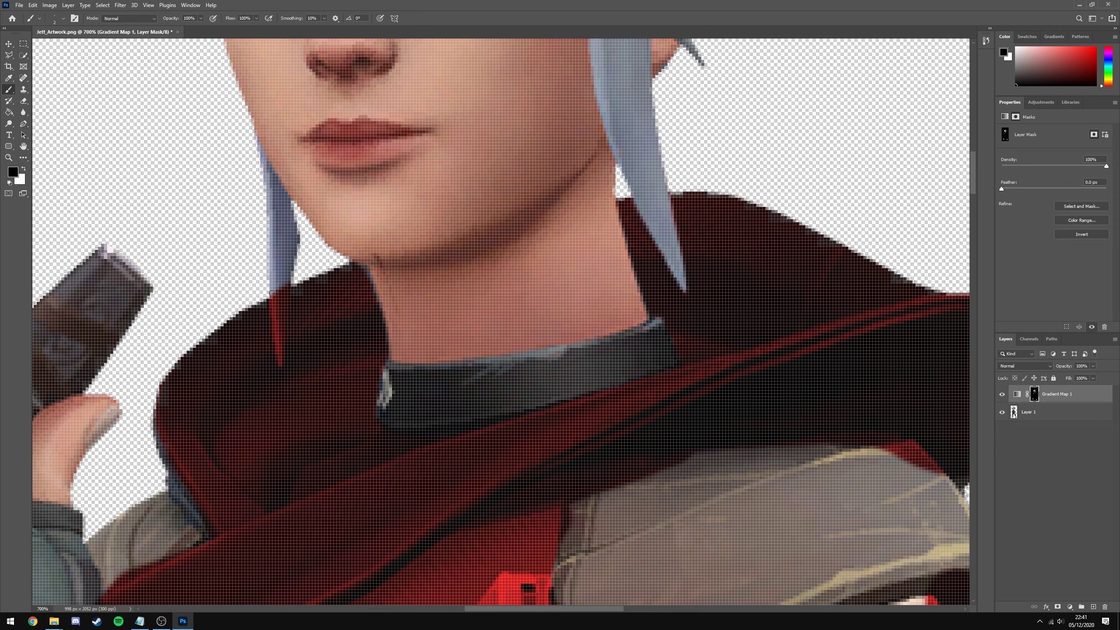
pyautogui.moveTo(273, 310); pyautogui.dragTo(279, 354)
# Inspect the whole figure and the upper body, comparing the artwork with and without the Gradient Map adjustment.
pyautogui.press('z')
pyautogui.scroll(-8, 282, 390)
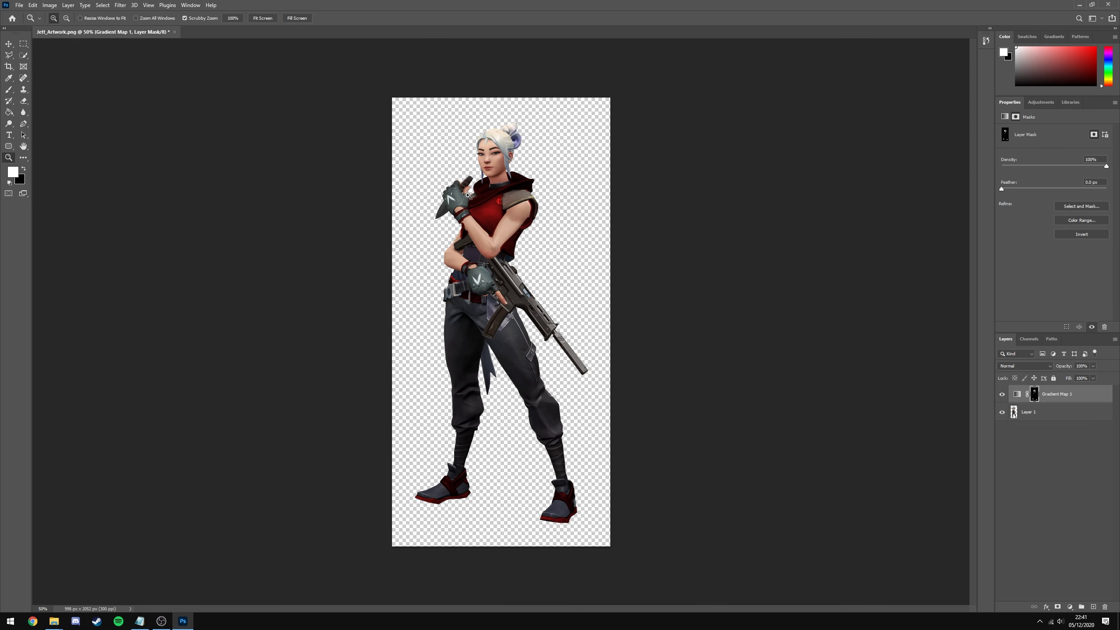
pyautogui.scroll(6, 480, 191)
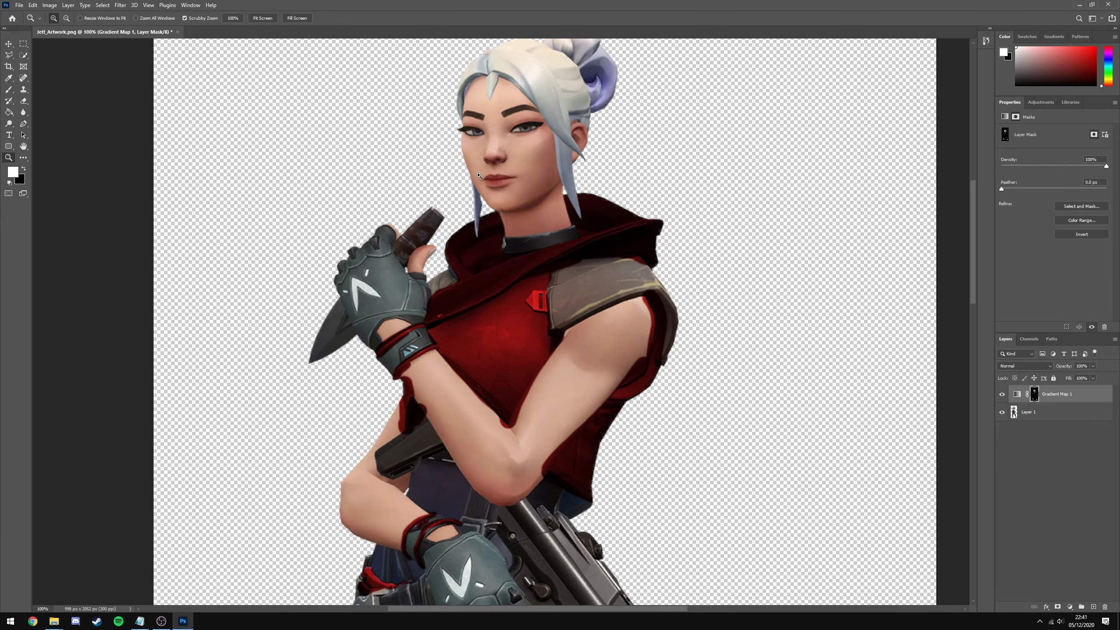
pyautogui.scroll(1, 450, 270)
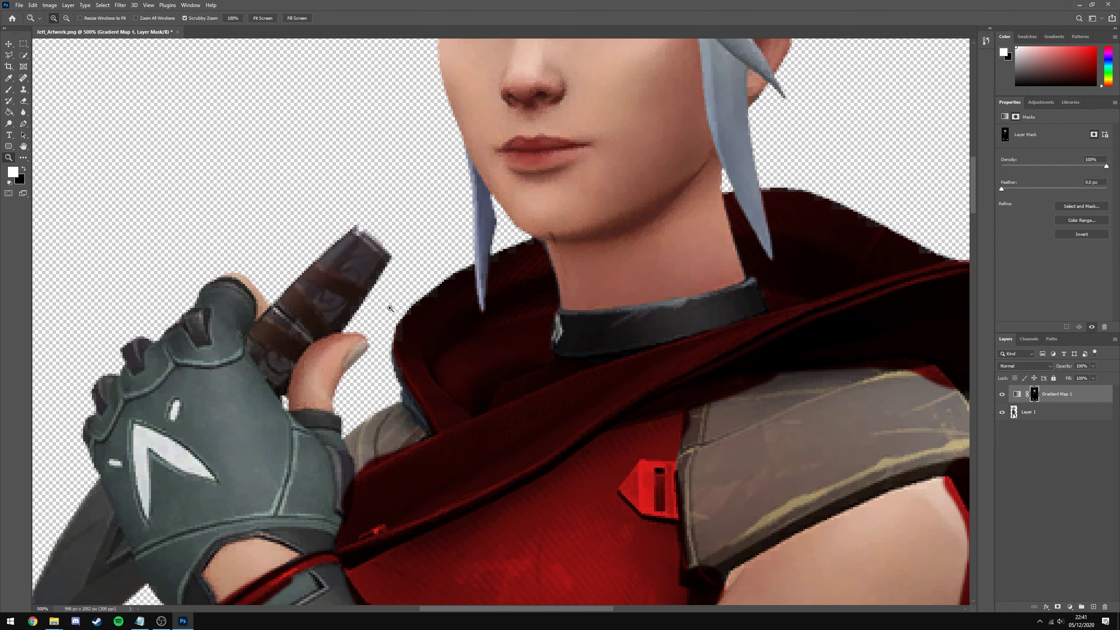
pyautogui.press('b')
pyautogui.press('x')
pyautogui.scroll(-2, 817, 570)
pyautogui.hscroll(3, 818, 569)
pyautogui.click(1001, 395)
pyautogui.click(1000, 395)
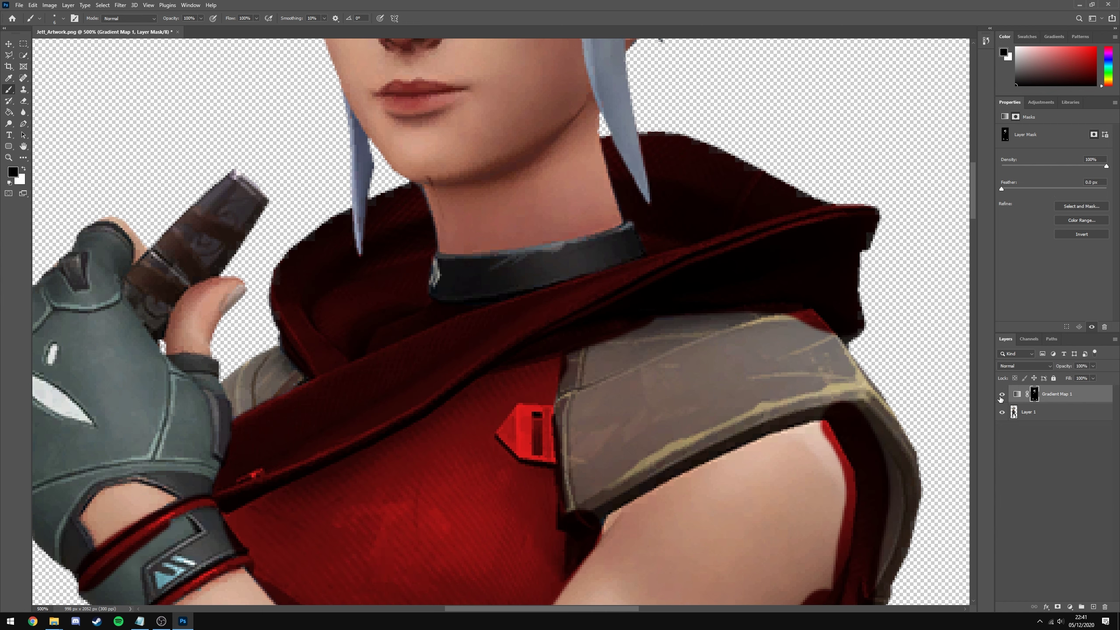
pyautogui.click(1001, 395)
pyautogui.click(1001, 395)
pyautogui.click(1002, 395)
pyautogui.click(1002, 395)
pyautogui.click(1001, 395)
pyautogui.click(1002, 394)
# Paint black on the Gradient Map mask over the chest badge beside the shoulder pad to restore its original colours.
pyautogui.moveTo(561, 388)
pyautogui.mouseDown()
pyautogui.moveTo(570, 358)
pyautogui.moveTo(654, 328)
pyautogui.mouseUp()
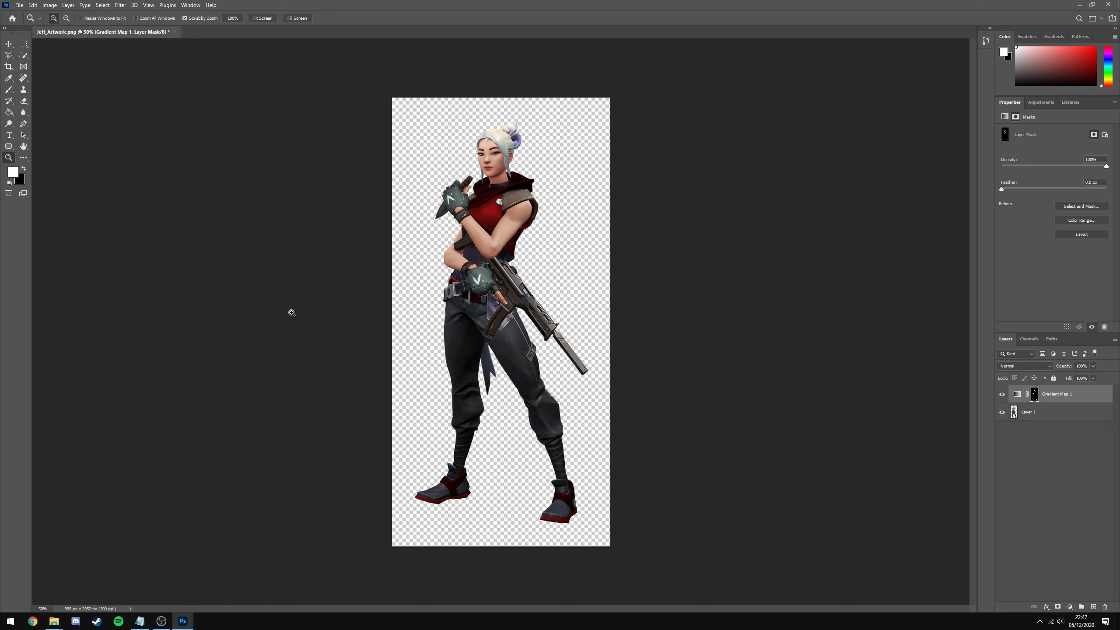
pyautogui.click(477, 219)
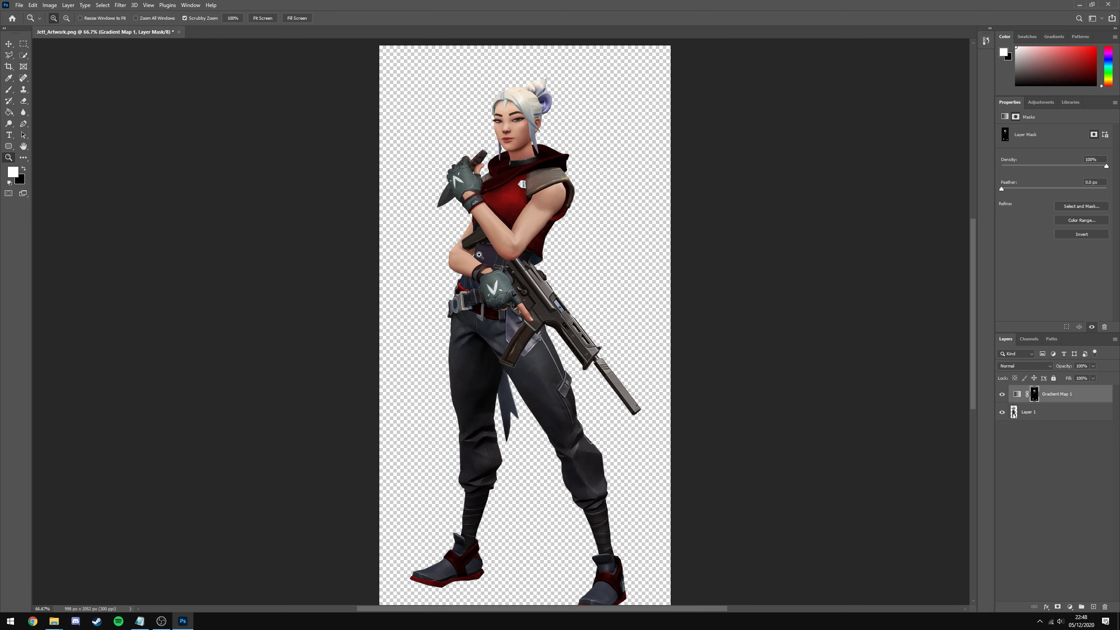
pyautogui.scroll(-1, 480, 257)
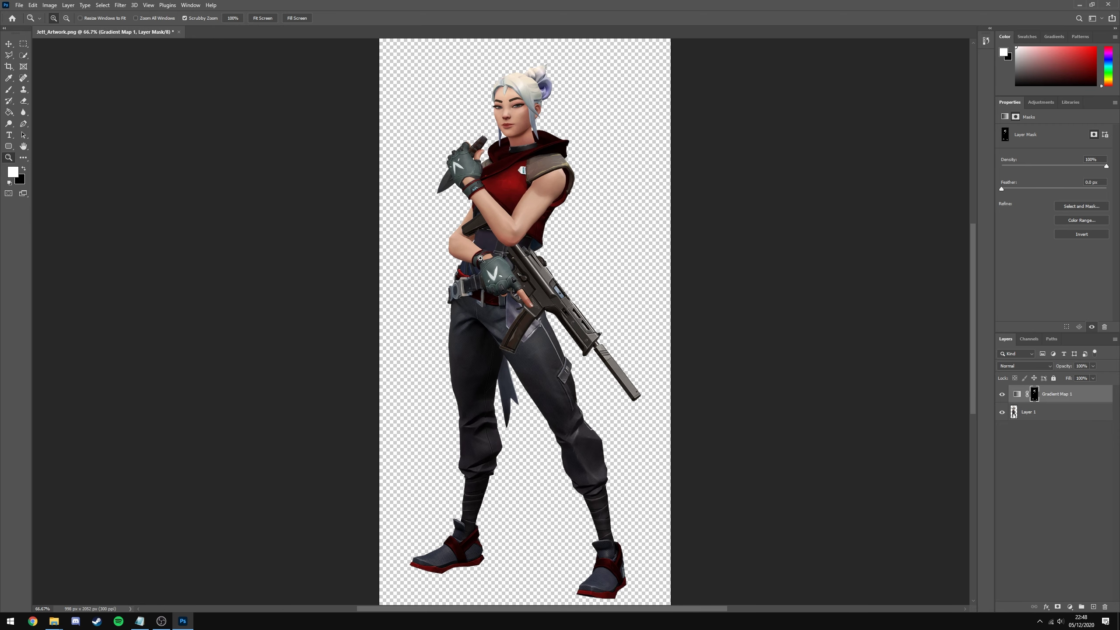
pyautogui.click(648, 561)
pyautogui.scroll(4, 573, 463)
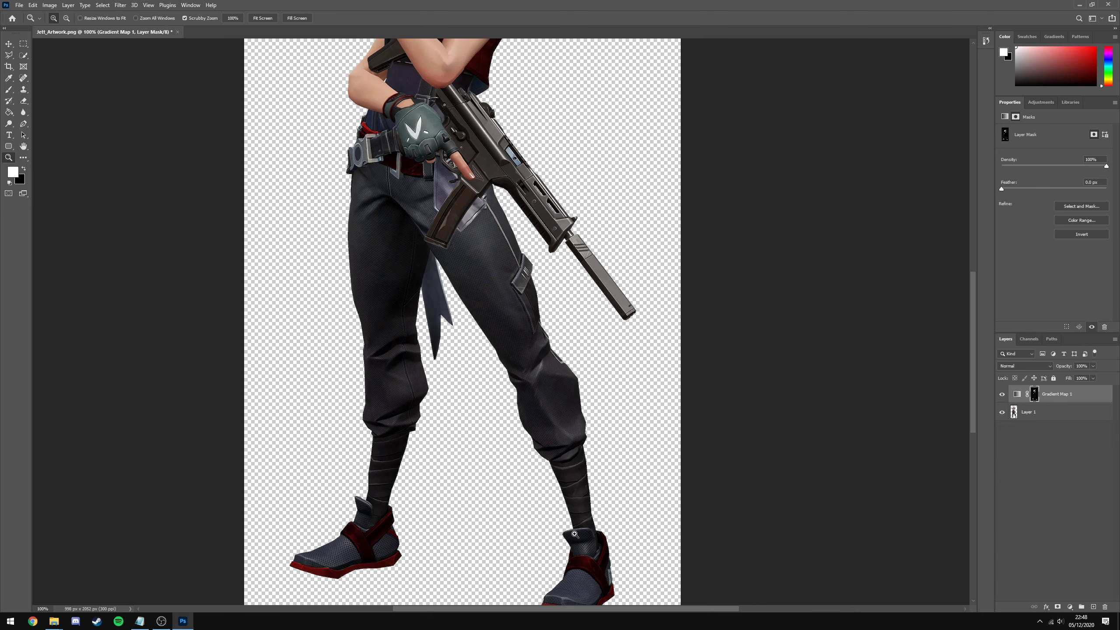
pyautogui.scroll(1, 403, 188)
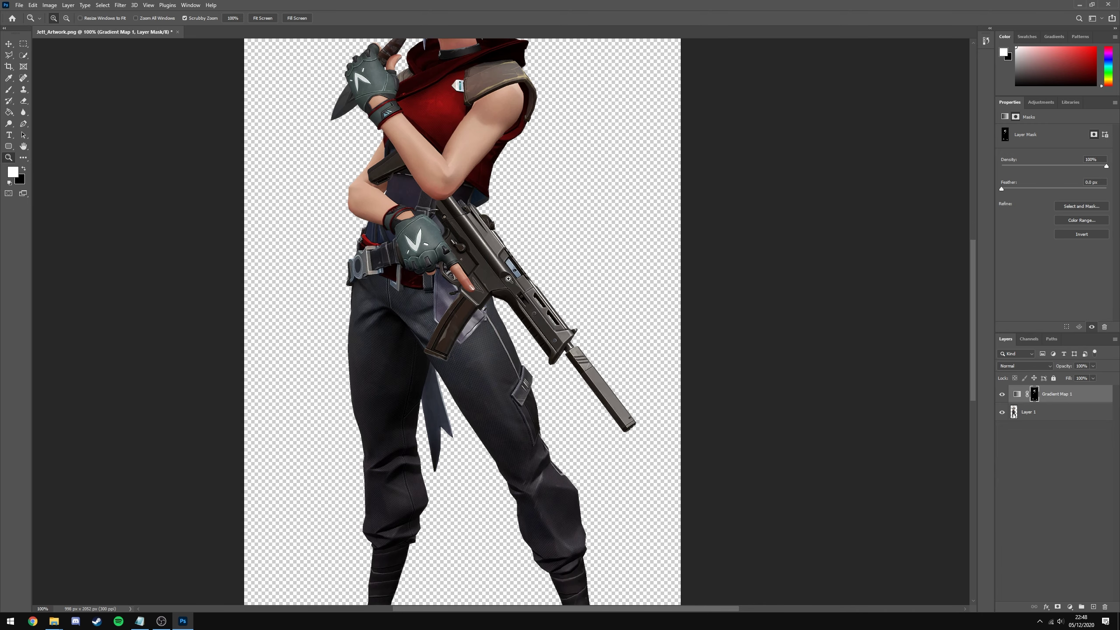
pyautogui.scroll(2, 508, 279)
# Duplicate the Gradient Map 1 adjustment layer together with its mask and hide the original.
pyautogui.click(1017, 395)
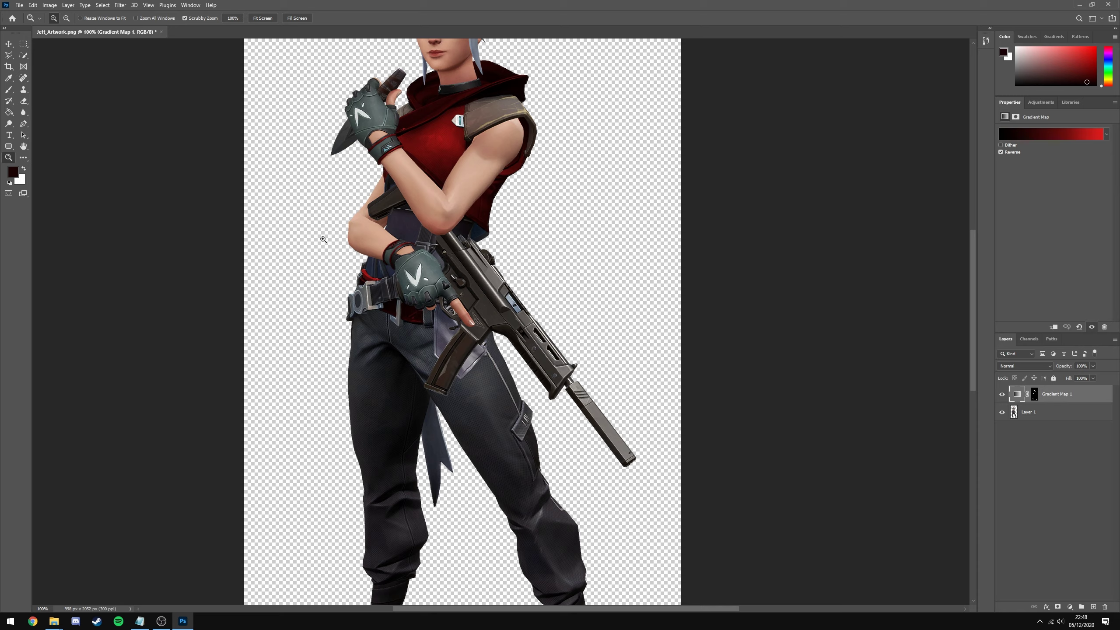
pyautogui.hotkey('ctrl', 'j')
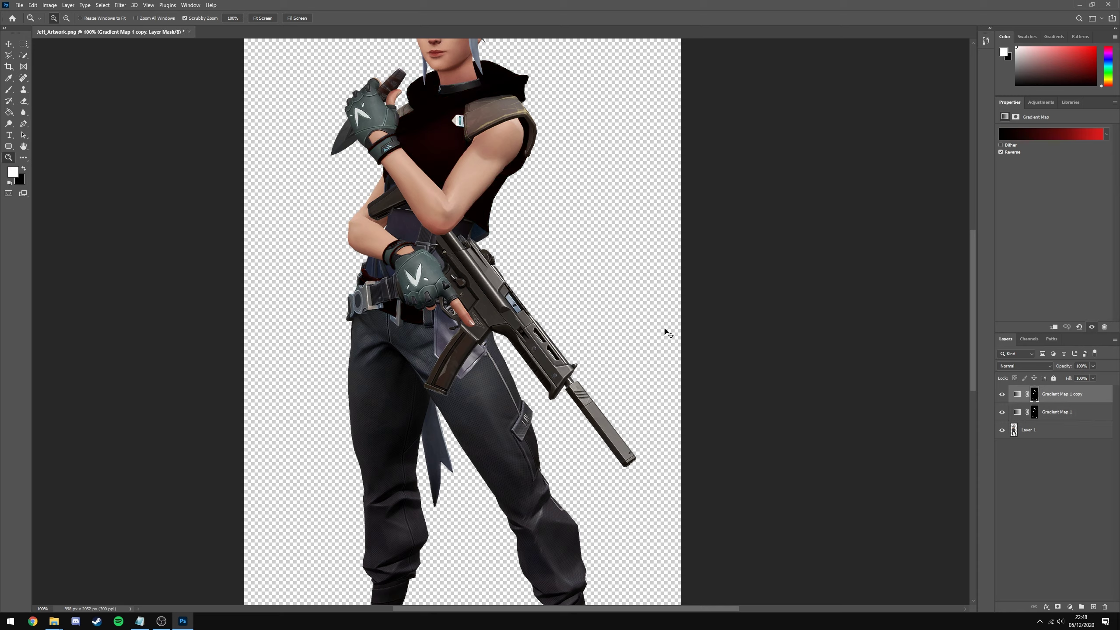
pyautogui.click(1000, 412)
# Brighten the red of Gradient Map 1 copy by moving its gradient's colour midpoint towards black, to about 68%, and accept the gradient.
pyautogui.click(1017, 394)
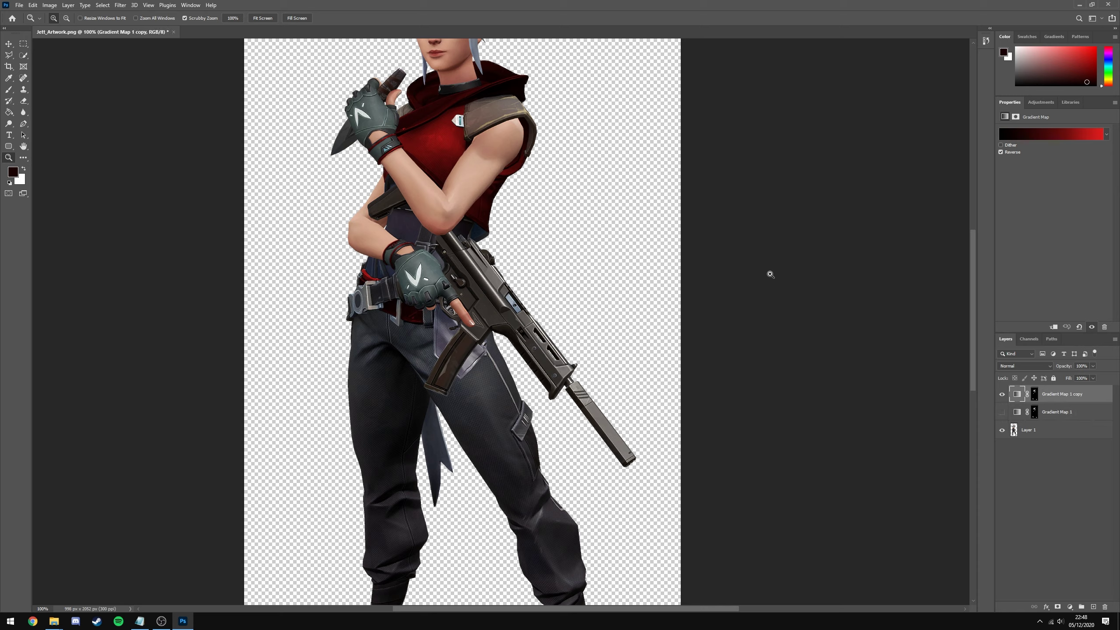
pyautogui.scroll(2, 514, 408)
pyautogui.scroll(-5, 513, 408)
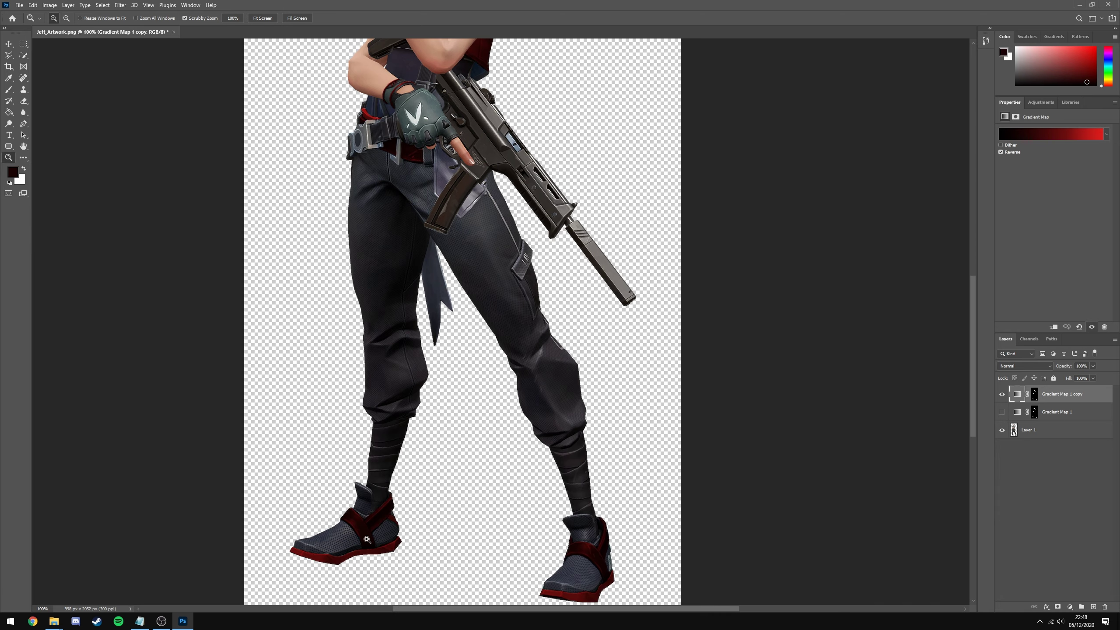
pyautogui.click(362, 394)
pyautogui.click(362, 394)
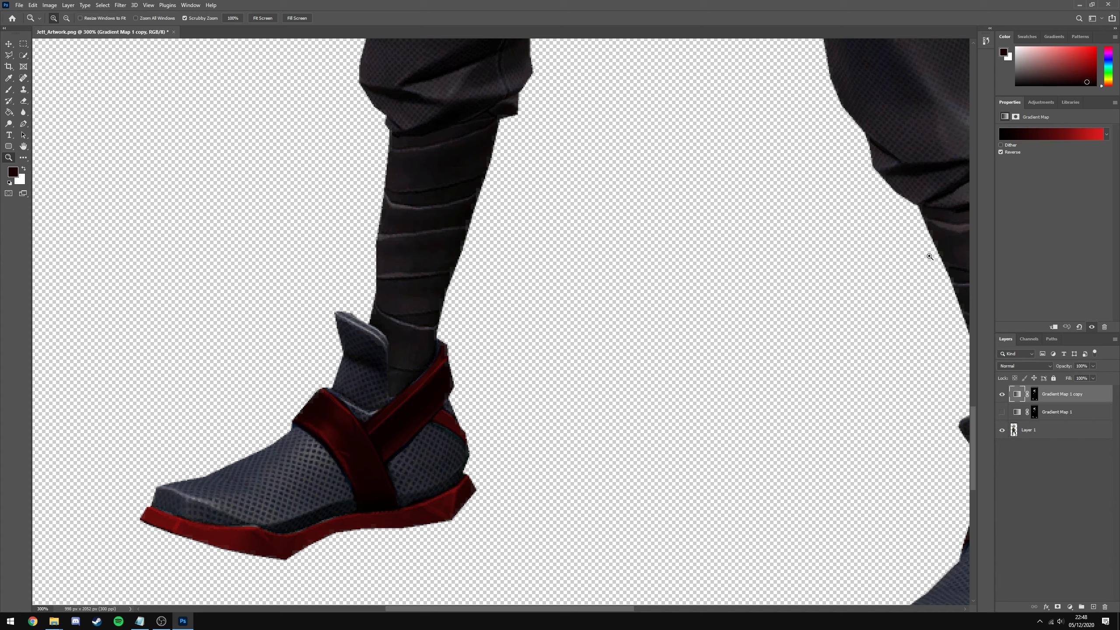
pyautogui.click(1032, 133)
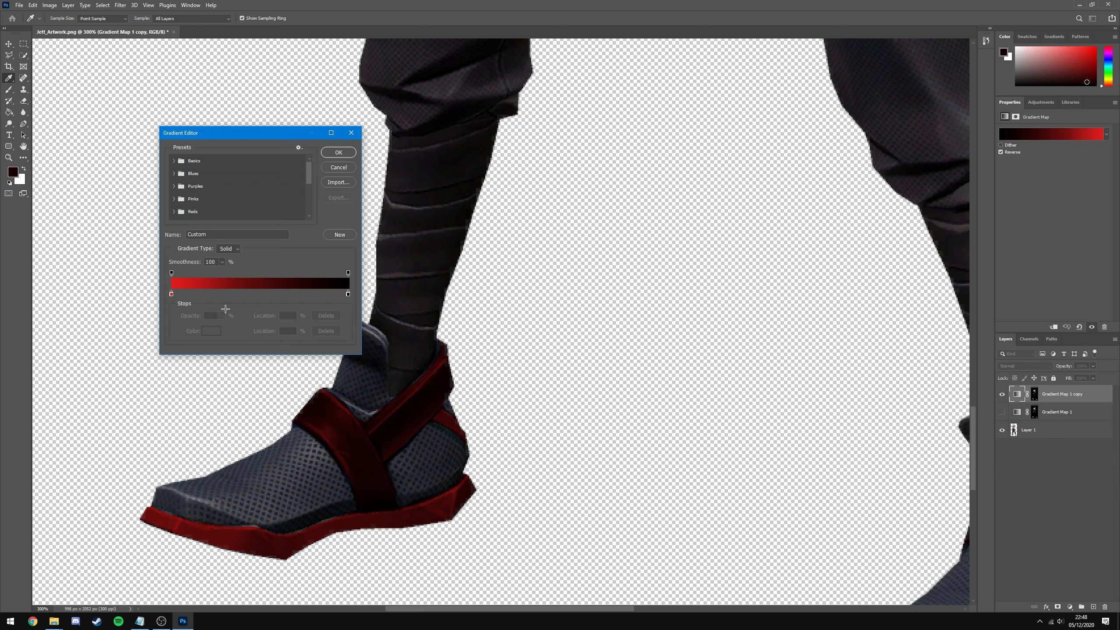
pyautogui.click(172, 294)
pyautogui.moveTo(260, 293); pyautogui.dragTo(292, 293)
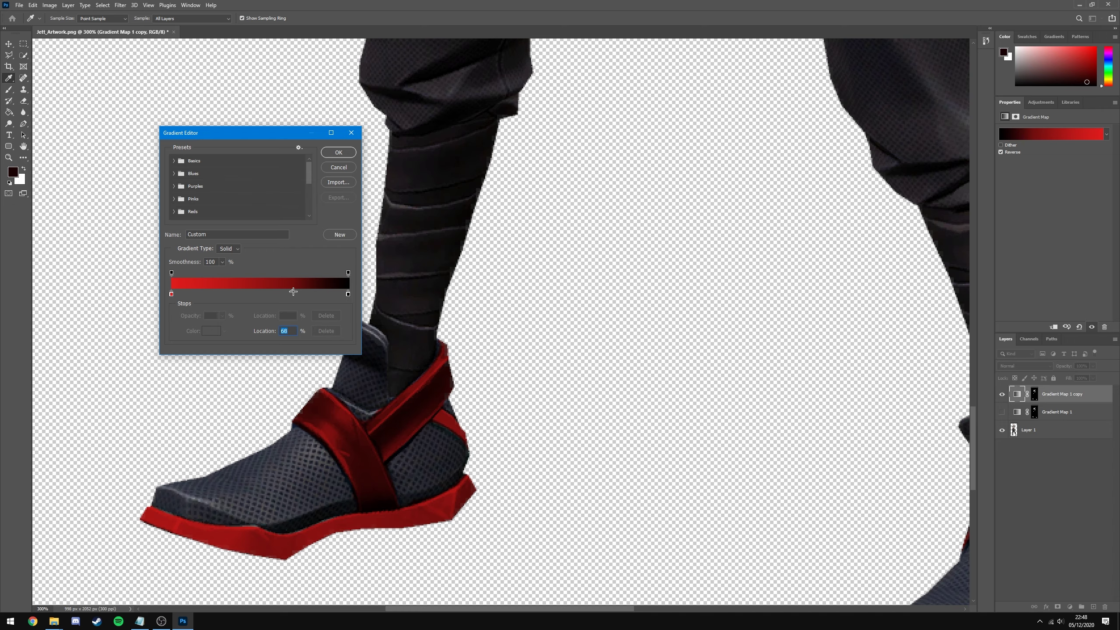
pyautogui.moveTo(287, 295); pyautogui.dragTo(290, 294)
pyautogui.click(339, 152)
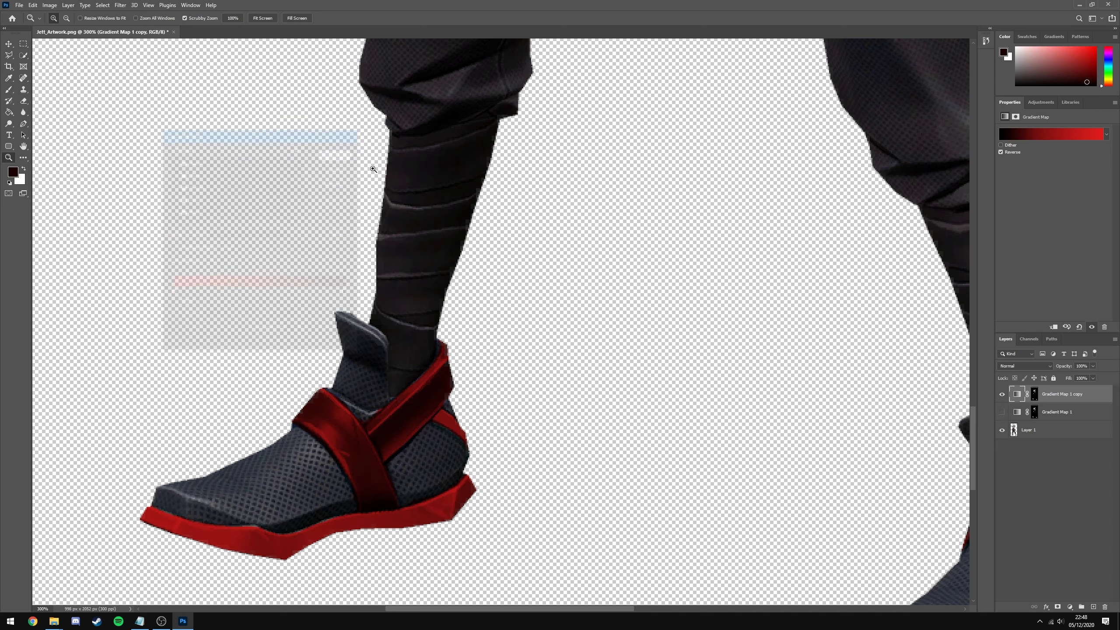
# Examine the brighter red on the whole figure, from the hood and top down to the shoes.
pyautogui.press('z')
pyautogui.keyDown('alt'); pyautogui.click(471, 270); pyautogui.keyUp('alt')
pyautogui.keyDown('alt'); pyautogui.click(472, 273); pyautogui.keyUp('alt')
pyautogui.keyDown('alt'); pyautogui.click(472, 274); pyautogui.keyUp('alt')
pyautogui.keyDown('alt'); pyautogui.click(472, 273); pyautogui.keyUp('alt')
pyautogui.click(483, 278)
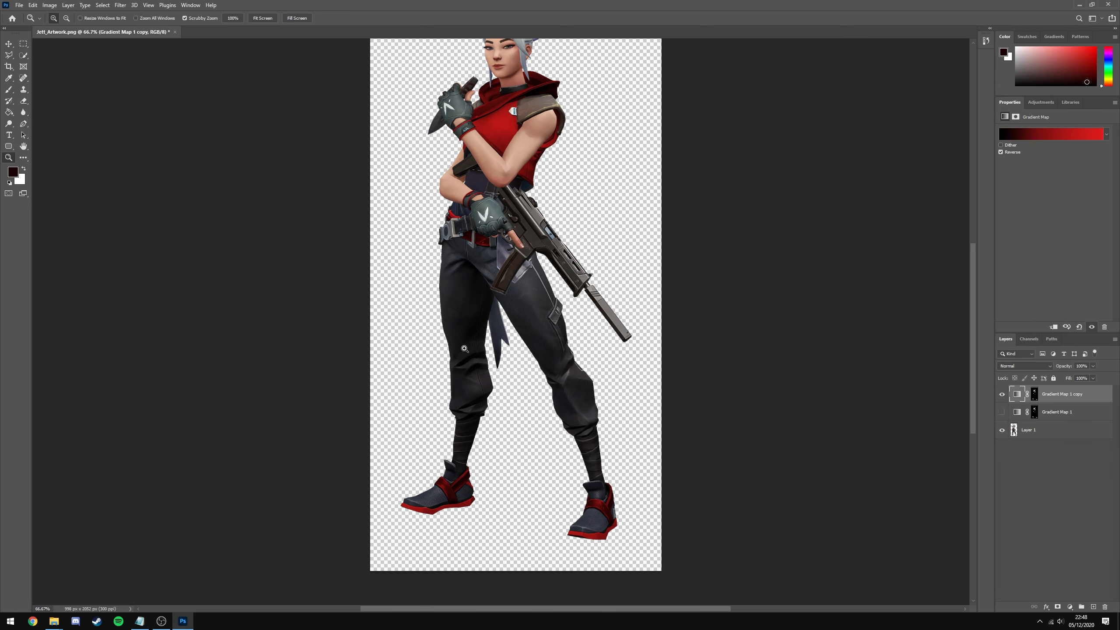
pyautogui.click(490, 281)
pyautogui.scroll(3, 490, 281)
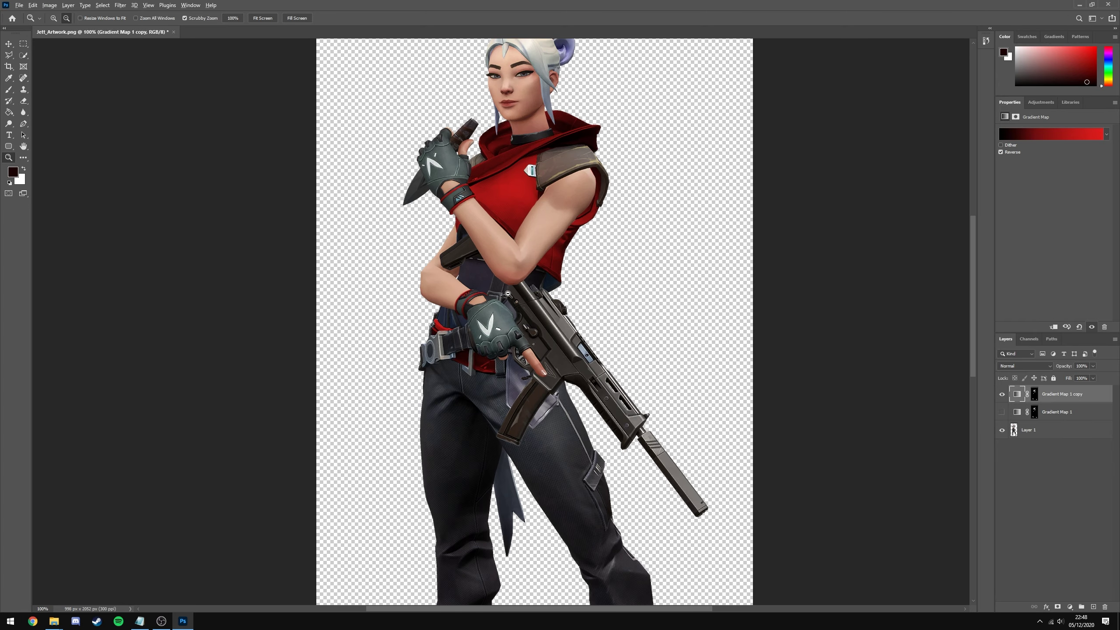
pyautogui.keyDown('alt'); pyautogui.click(490, 281); pyautogui.keyUp('alt')
# Compare the darker Gradient Map 1 and the brighter Gradient Map 1 copy on the upper body by switching their visibility.
pyautogui.click(1034, 412)
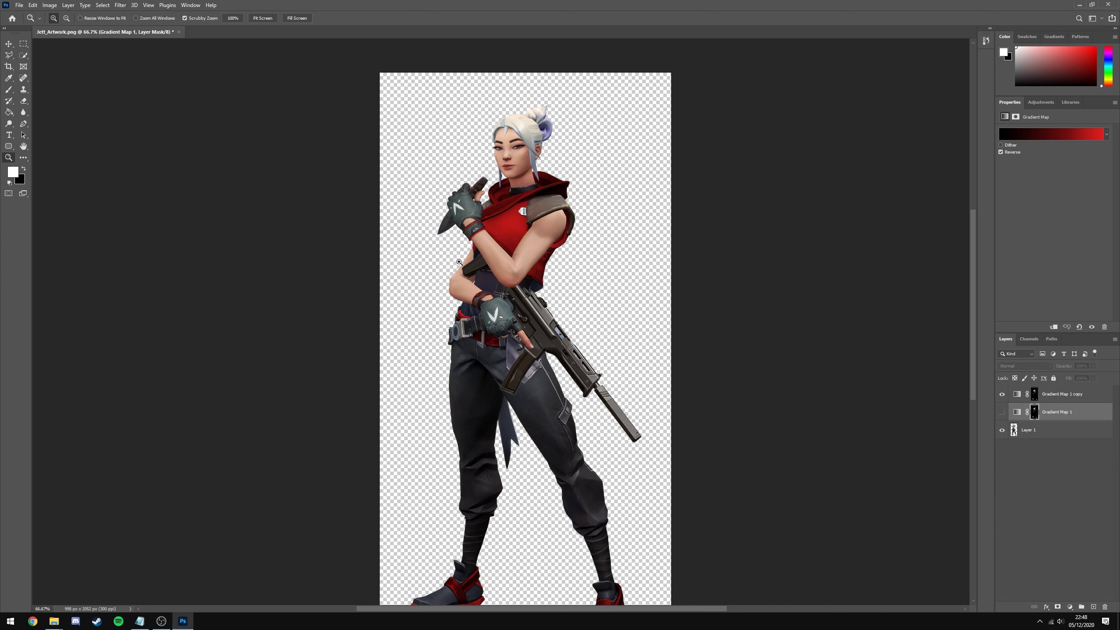
pyautogui.click(507, 216)
pyautogui.click(542, 295)
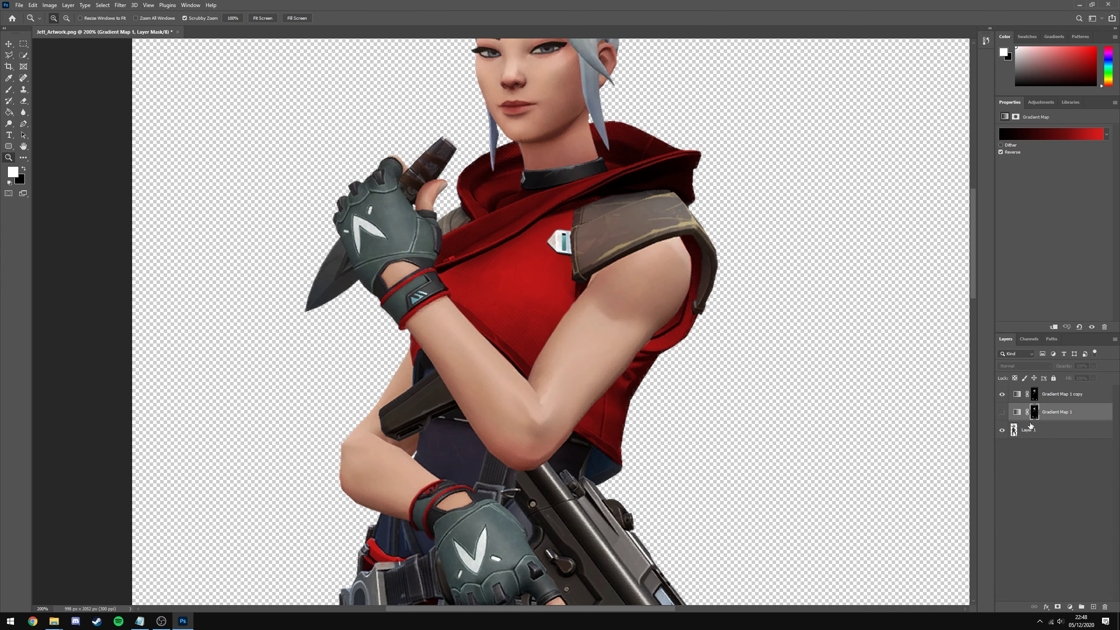
pyautogui.click(1001, 412)
pyautogui.click(1002, 395)
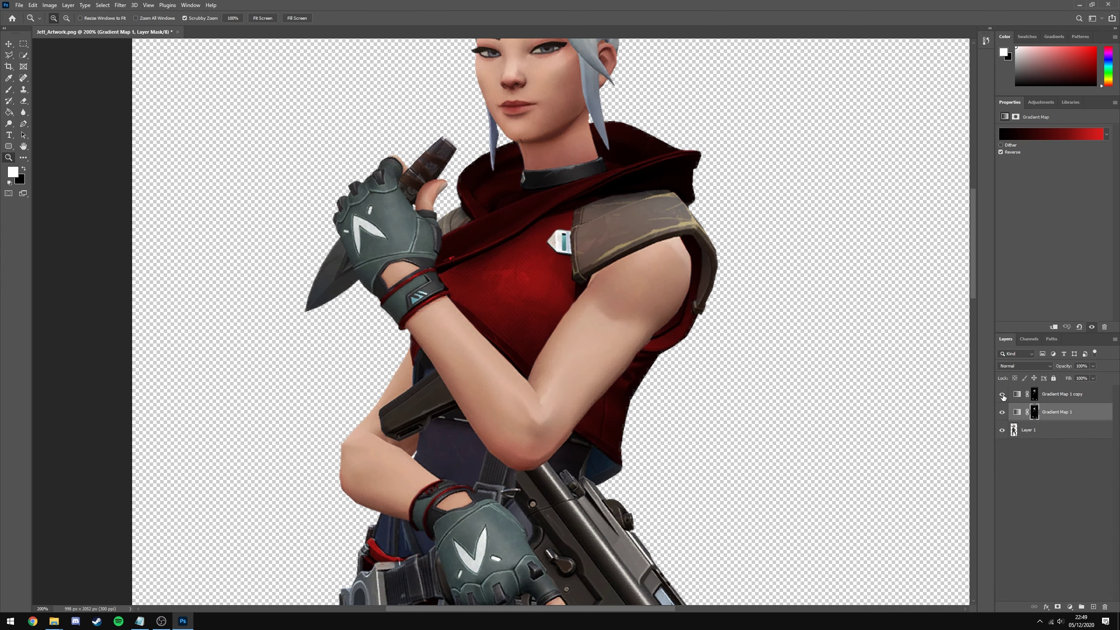
pyautogui.click(1002, 395)
pyautogui.click(1003, 411)
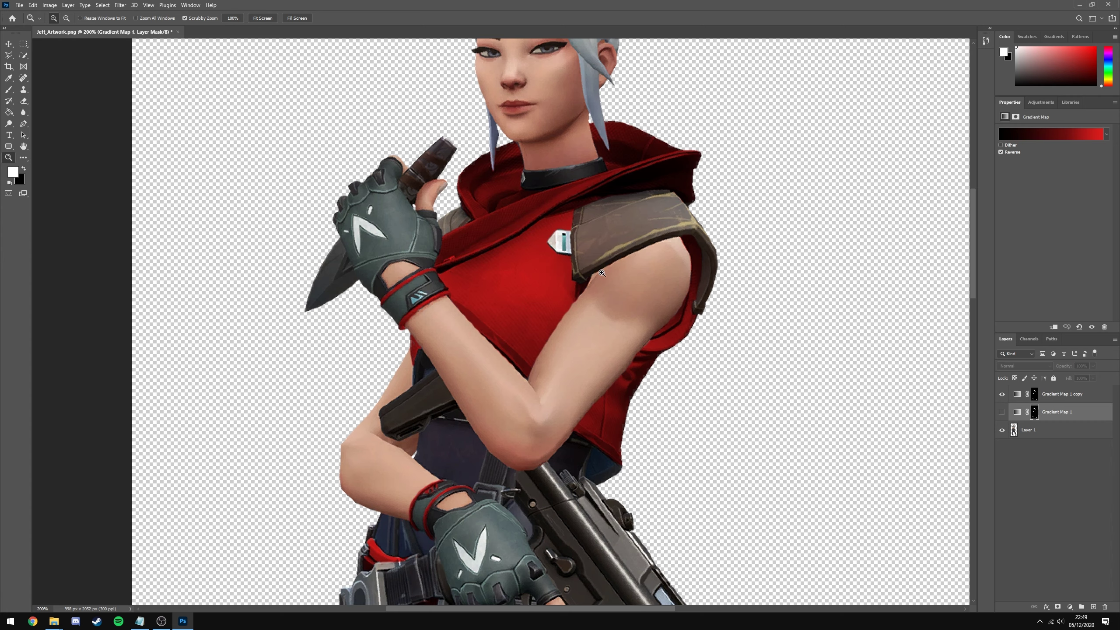
pyautogui.scroll(-3, 789, 370)
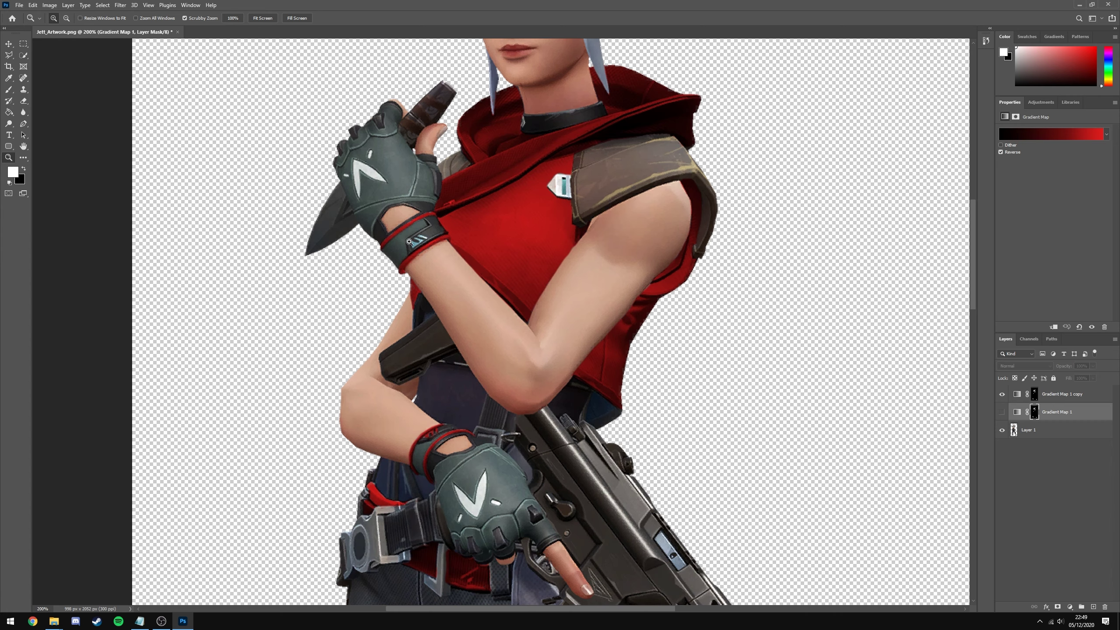
# Show the darker Gradient Map 1 layer and hide Gradient Map 1 copy.
pyautogui.click(1002, 412)
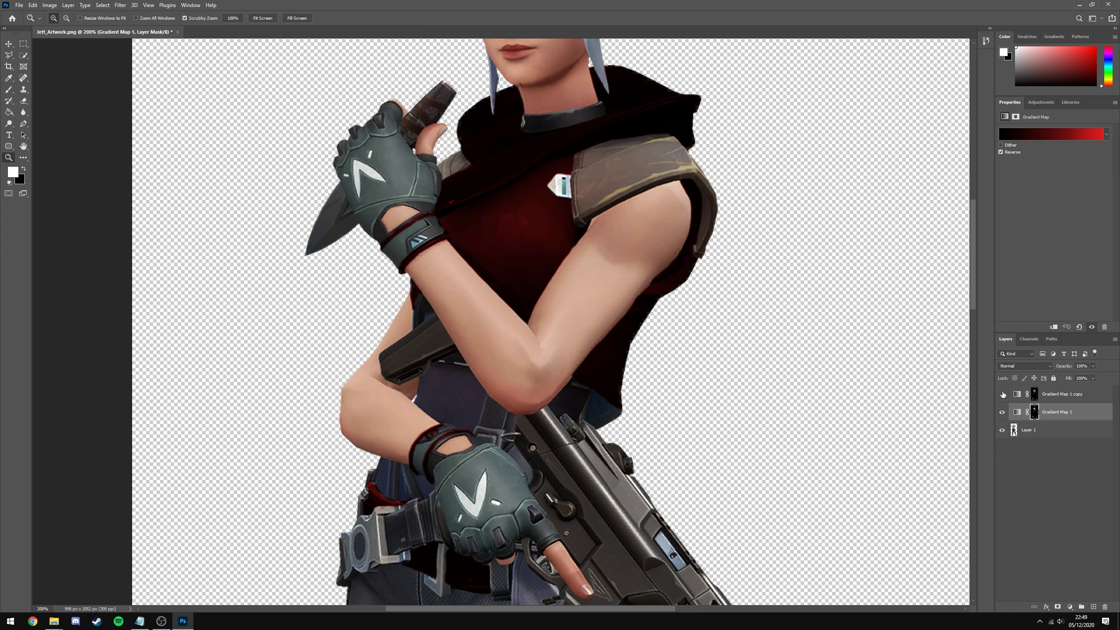
pyautogui.click(1003, 394)
pyautogui.click(1002, 394)
pyautogui.click(1002, 394)
pyautogui.click(1001, 394)
pyautogui.click(1001, 394)
pyautogui.scroll(5, 752, 304)
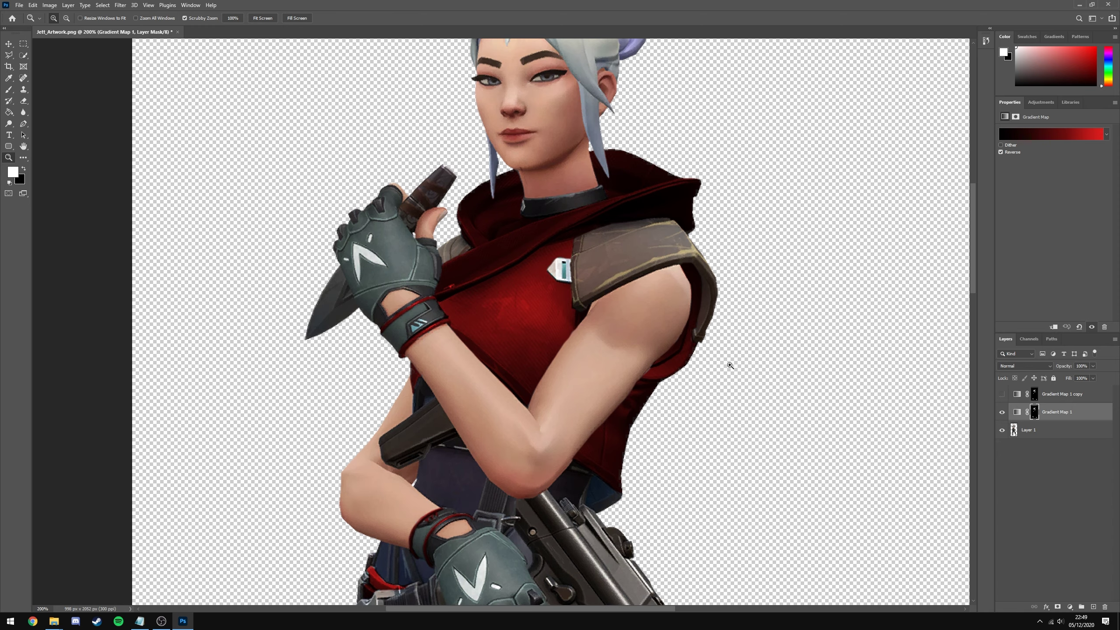
# Paint black with a larger brush on the Gradient Map 1 mask over the whole hood, and show Gradient Map 1 copy again.
pyautogui.click(504, 258)
pyautogui.press('b')
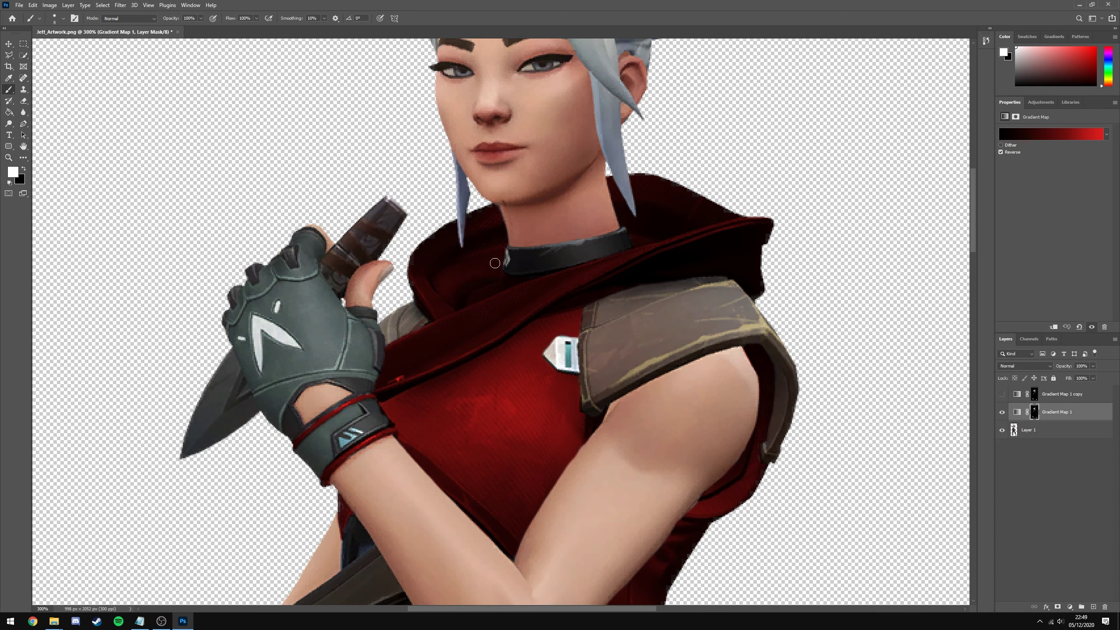
pyautogui.press('x')
pyautogui.click(1034, 412)
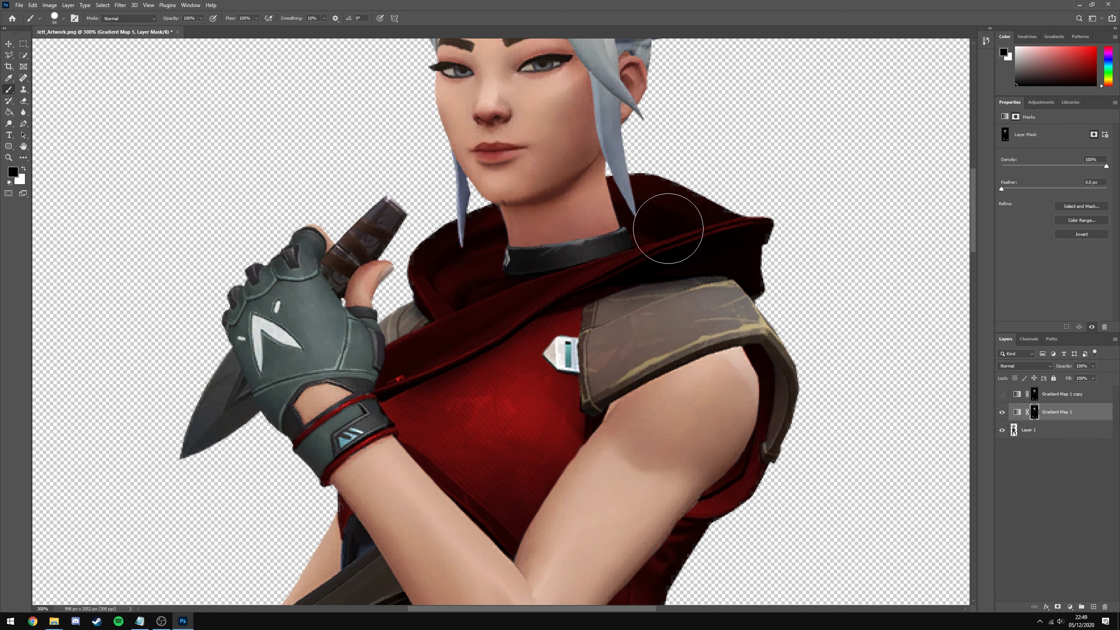
pyautogui.moveTo(669, 230)
pyautogui.mouseDown()
pyautogui.moveTo(732, 230)
pyautogui.moveTo(750, 250)
pyautogui.moveTo(684, 245)
pyautogui.moveTo(617, 261)
pyautogui.moveTo(441, 326)
pyautogui.moveTo(547, 225)
pyautogui.mouseUp()
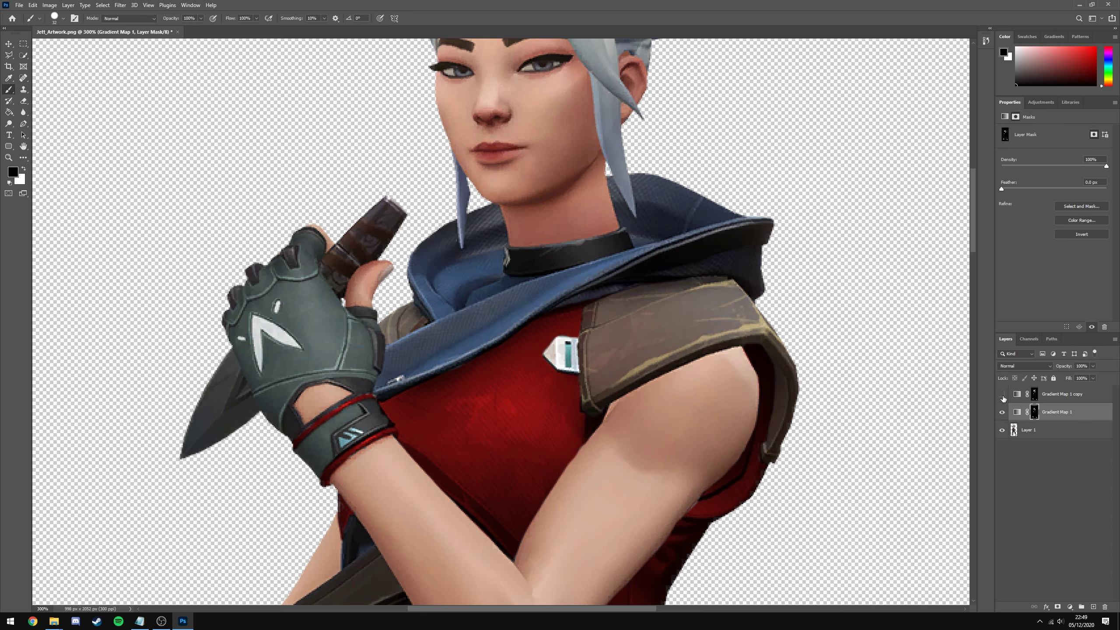
pyautogui.click(1002, 396)
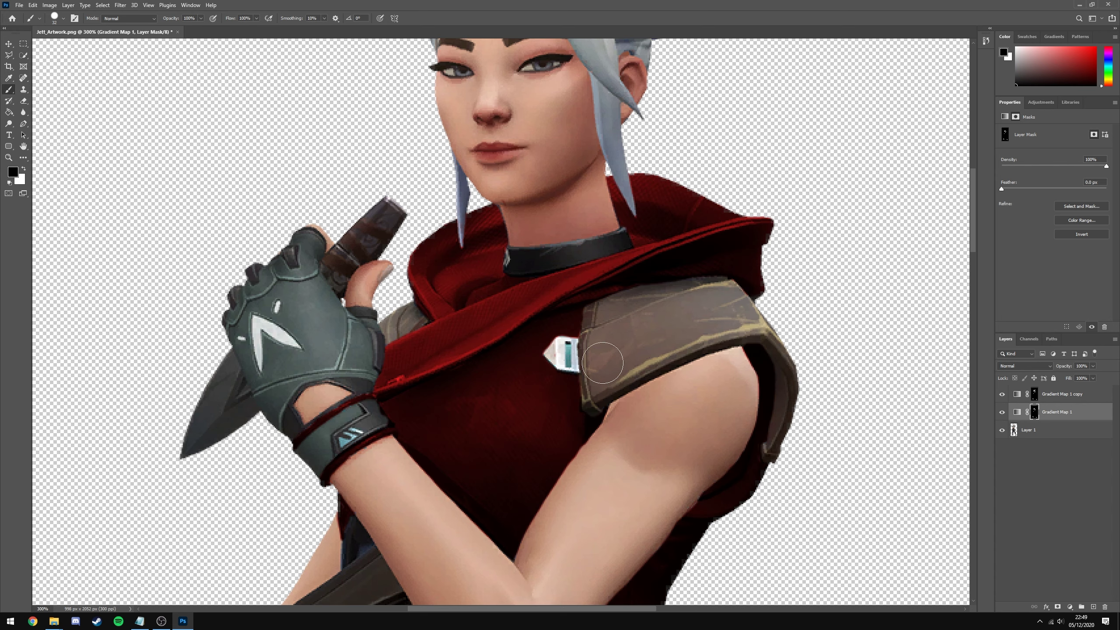
# Paint black on the Gradient Map 1 copy mask over the chest of the top beneath the hood.
pyautogui.moveTo(615, 330)
pyautogui.mouseDown()
pyautogui.moveTo(576, 329)
pyautogui.moveTo(537, 348)
pyautogui.mouseUp()
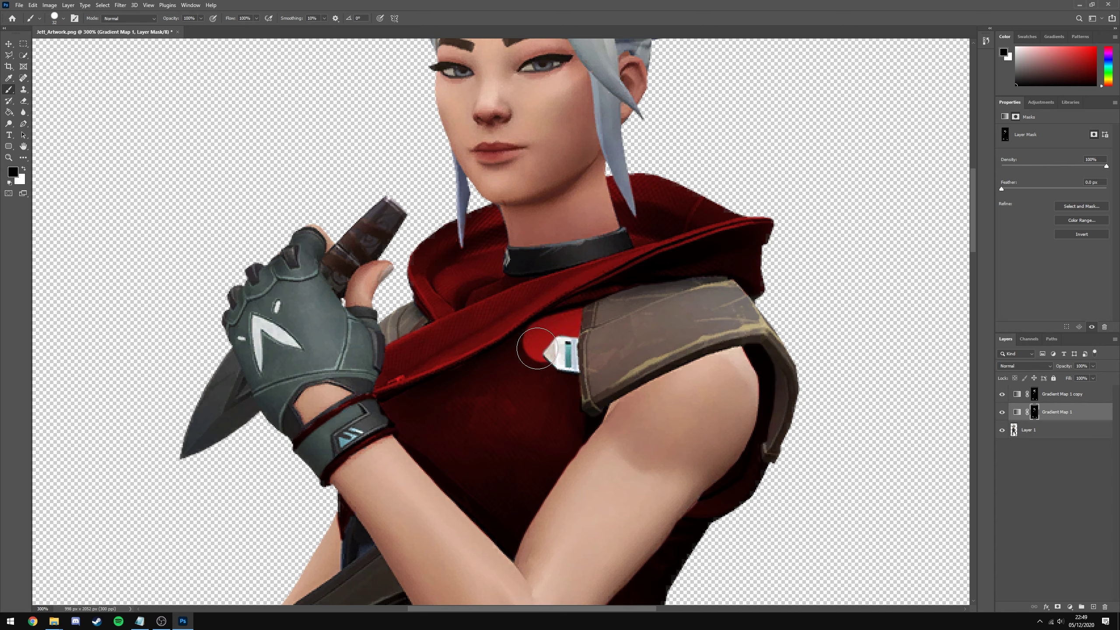
pyautogui.hotkey('ctrl', 'z')
pyautogui.click(1037, 395)
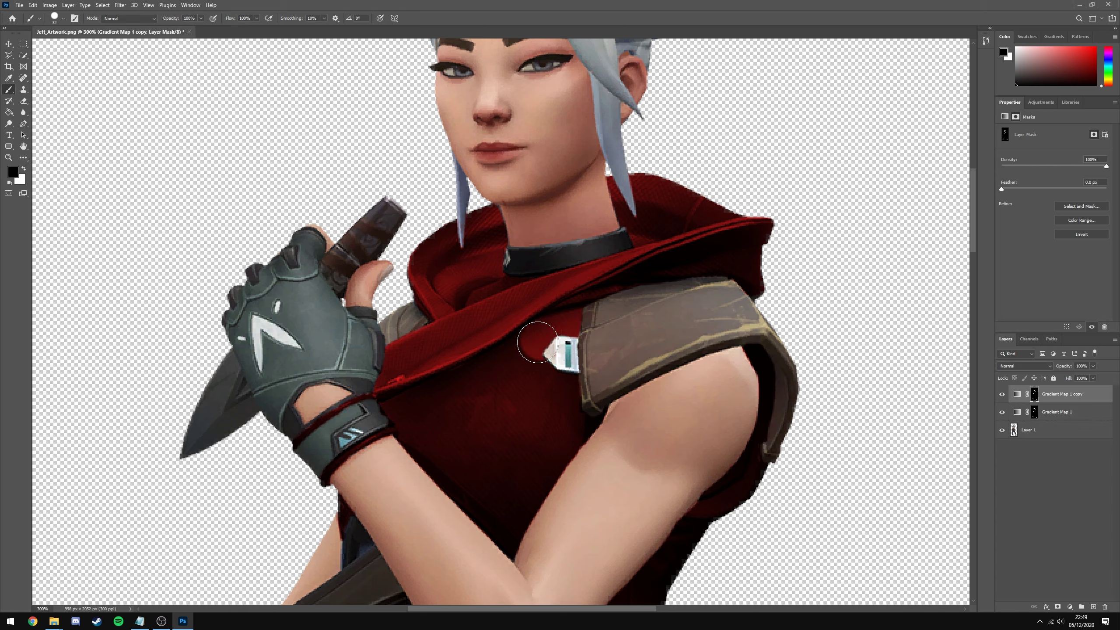
pyautogui.moveTo(537, 343); pyautogui.dragTo(348, 448)
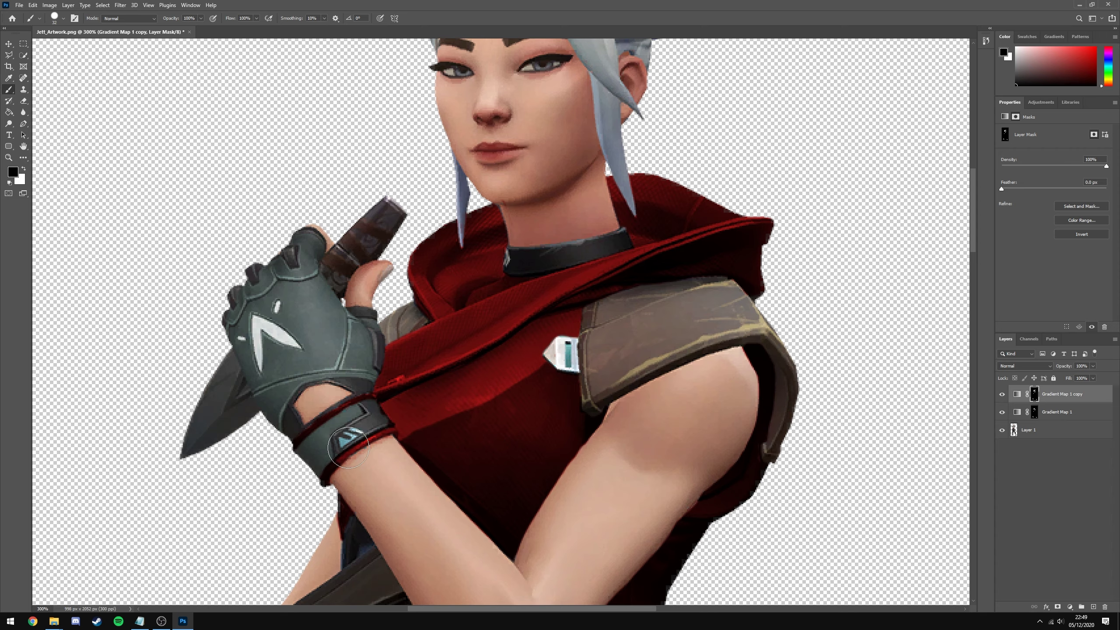
pyautogui.moveTo(467, 445); pyautogui.dragTo(515, 412)
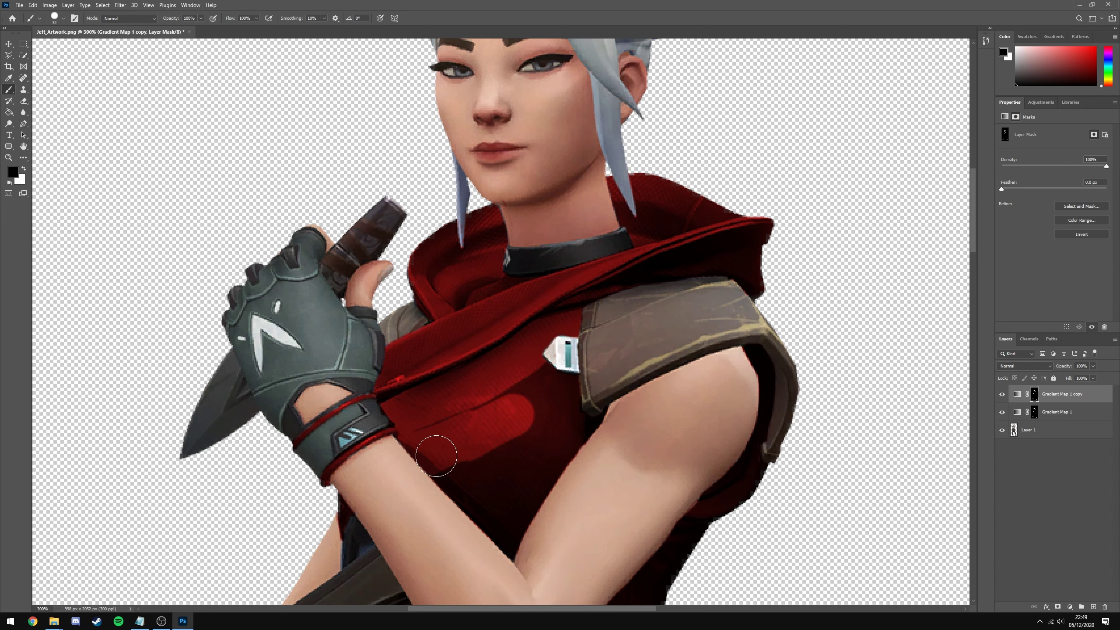
# Compare the upper body with Gradient Map 1 copy and Gradient Map 1 each hidden and shown.
pyautogui.press('z')
pyautogui.moveTo(529, 353); pyautogui.dragTo(553, 352)
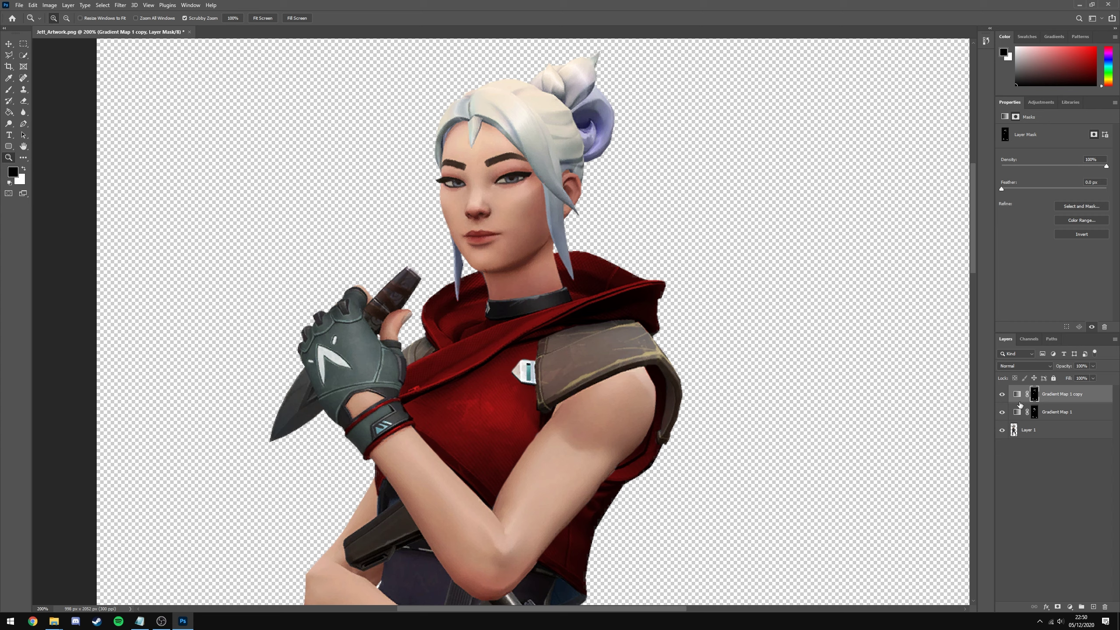
pyautogui.click(1000, 395)
pyautogui.click(1001, 395)
pyautogui.click(1001, 395)
pyautogui.click(1001, 395)
pyautogui.click(1001, 413)
pyautogui.click(1002, 413)
pyautogui.click(1001, 413)
pyautogui.click(1001, 413)
# Compare the effect of both Gradient Map layers on the belt by switching their visibility.
pyautogui.moveTo(498, 396)
pyautogui.mouseDown()
pyautogui.moveTo(454, 395)
pyautogui.moveTo(492, 390)
pyautogui.mouseUp()
pyautogui.moveTo(412, 514); pyautogui.dragTo(625, 368)
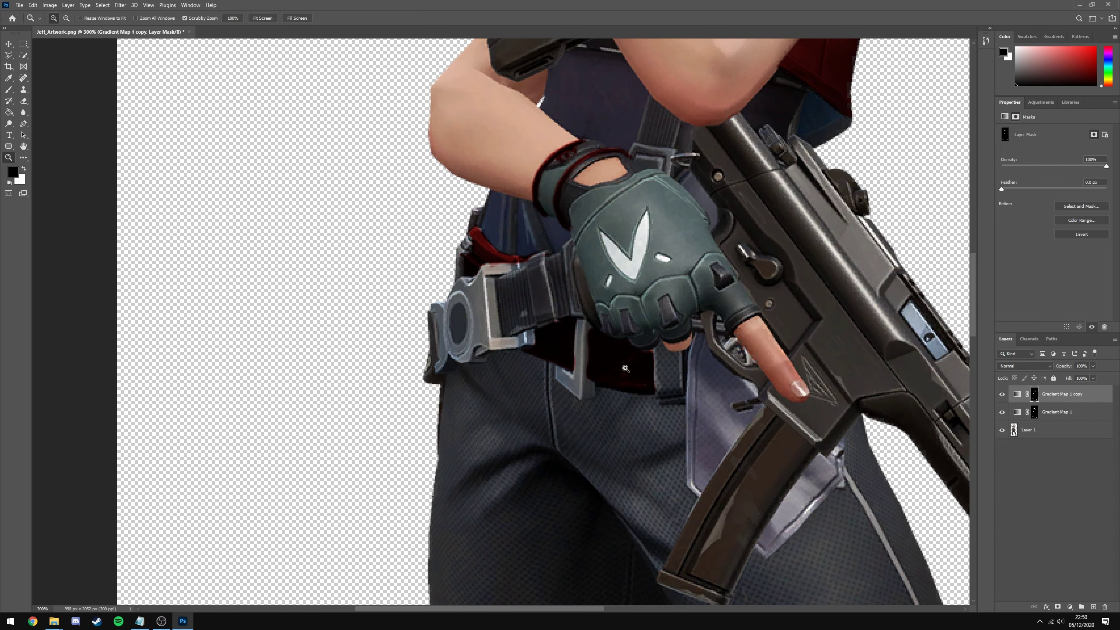
pyautogui.click(1001, 413)
pyautogui.click(1001, 413)
pyautogui.click(1002, 413)
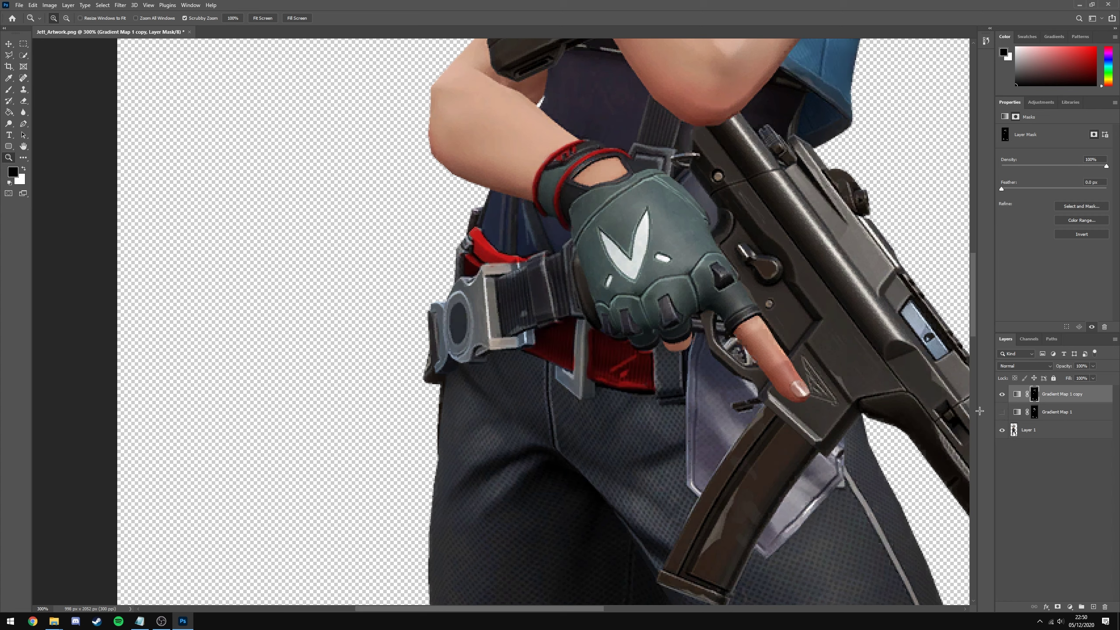
pyautogui.click(1001, 412)
pyautogui.click(1001, 394)
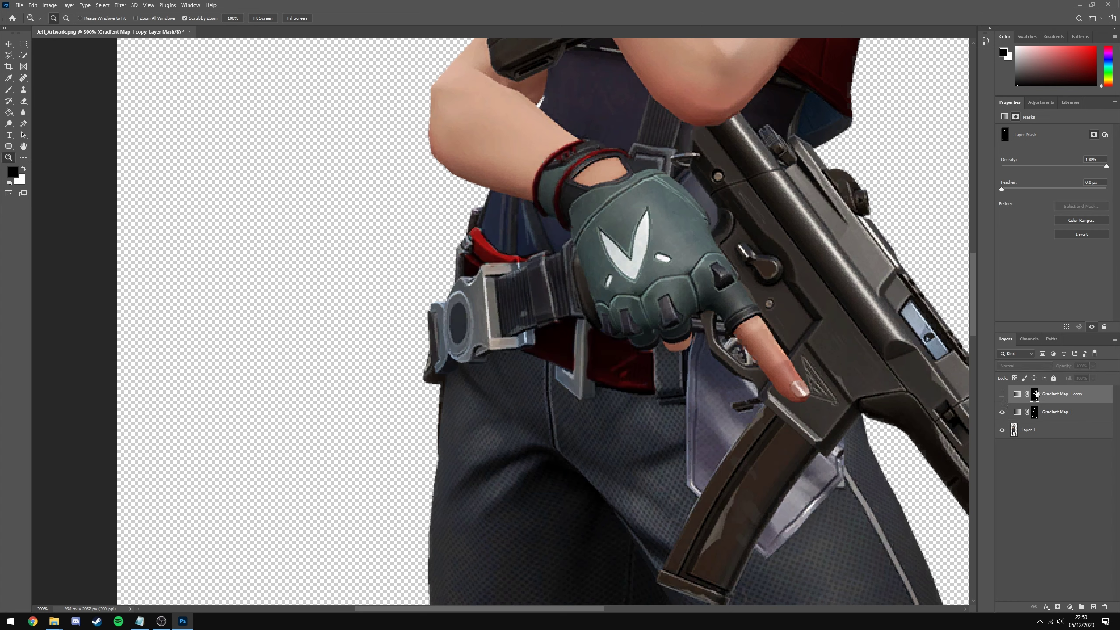
pyautogui.click(1001, 394)
# Paint black over the red belt cloth, covering its upper part on the Gradient Map 1 copy mask and the whole cloth on the Gradient Map 1 mask.
pyautogui.click(521, 250)
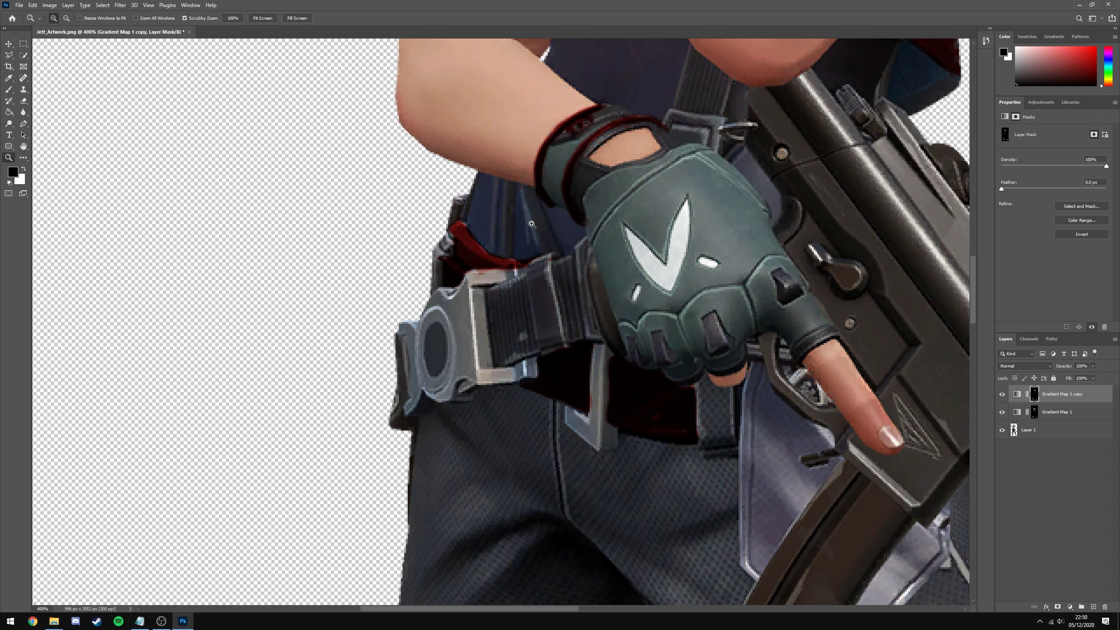
pyautogui.press('b')
pyautogui.moveTo(470, 221); pyautogui.dragTo(498, 252)
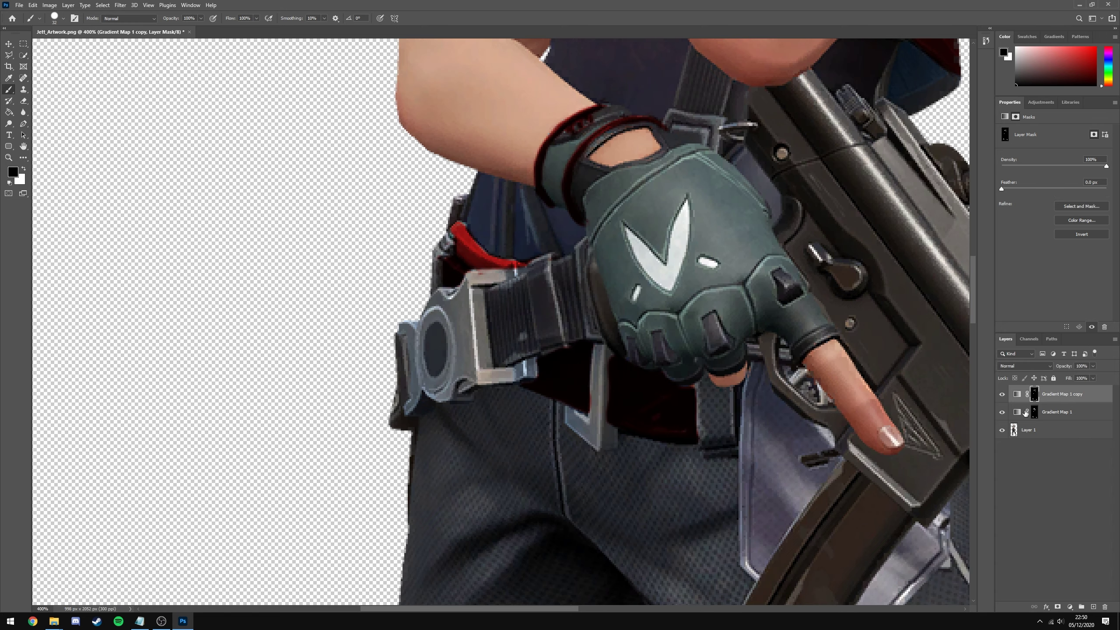
pyautogui.click(1034, 418)
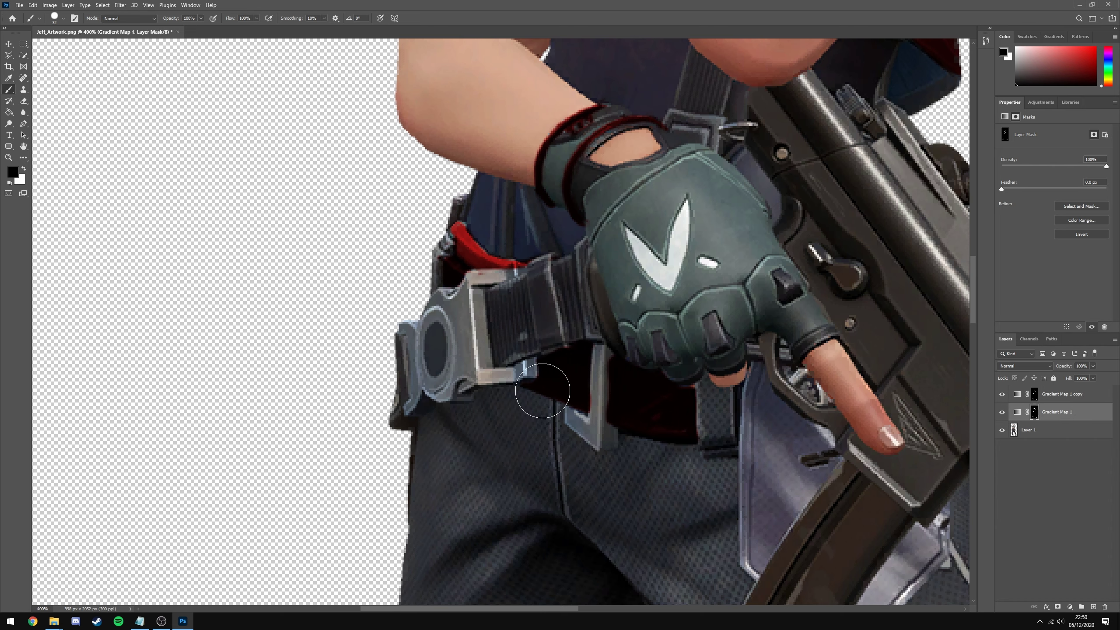
pyautogui.moveTo(451, 286)
pyautogui.mouseDown()
pyautogui.moveTo(569, 375)
pyautogui.moveTo(648, 388)
pyautogui.moveTo(701, 436)
pyautogui.mouseUp()
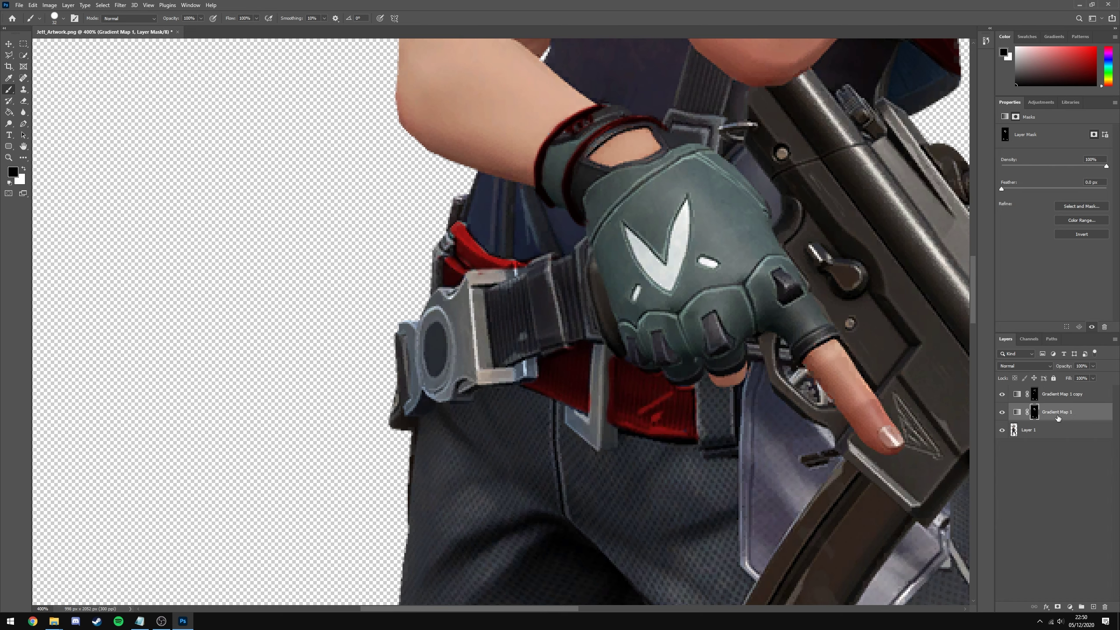
# Examine the whole figure with Gradient Map 1 copy hidden and shown.
pyautogui.moveTo(1003, 417); pyautogui.dragTo(1002, 395)
pyautogui.click(1002, 394)
pyautogui.scroll(2, 604, 231)
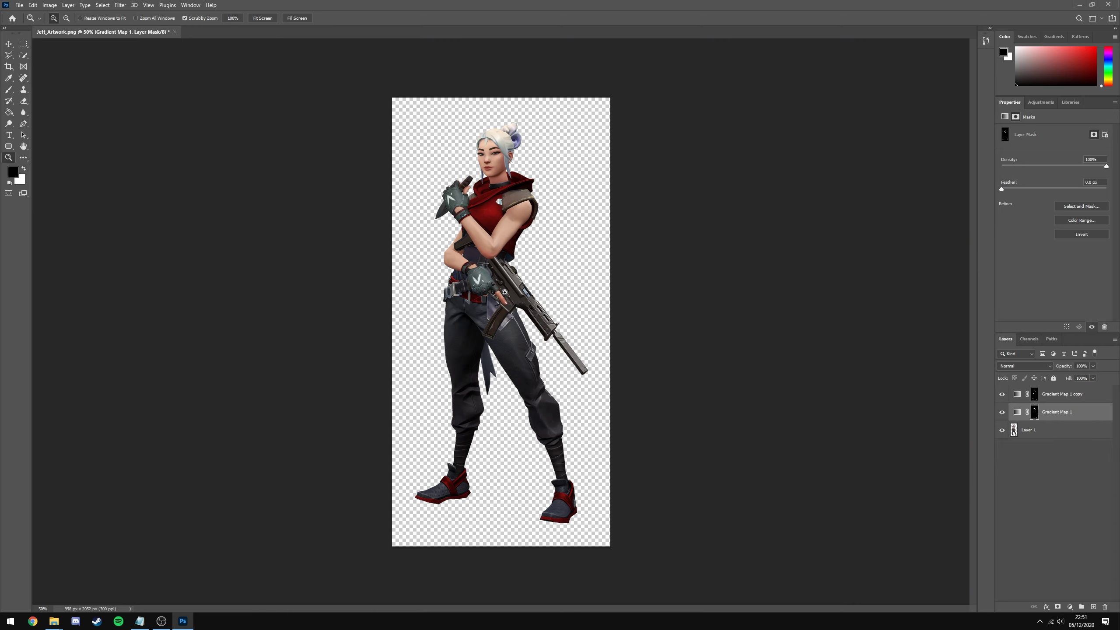
pyautogui.click(1005, 394)
pyautogui.click(1004, 394)
pyautogui.click(1004, 394)
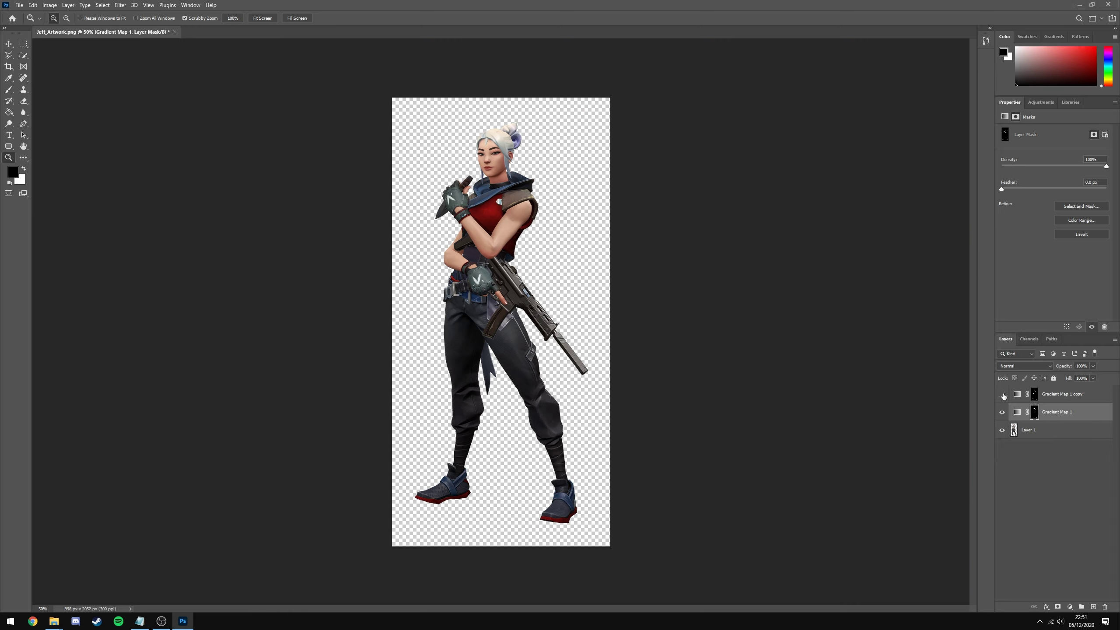
pyautogui.click(1004, 394)
pyautogui.click(1004, 395)
pyautogui.click(1003, 396)
pyautogui.click(1004, 396)
pyautogui.click(1022, 395)
pyautogui.click(1002, 395)
# Examine the whole figure with the Gradient Map 1 layer hidden and shown.
pyautogui.click(1004, 411)
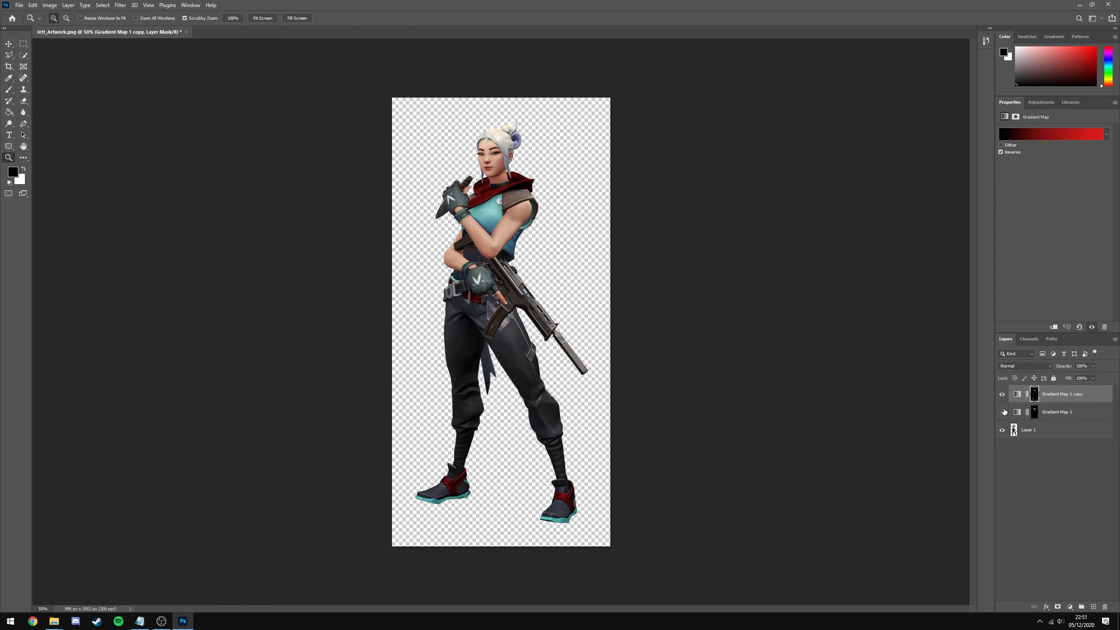
pyautogui.click(1004, 411)
pyautogui.click(1004, 412)
pyautogui.click(1004, 412)
pyautogui.click(1004, 412)
pyautogui.click(1004, 412)
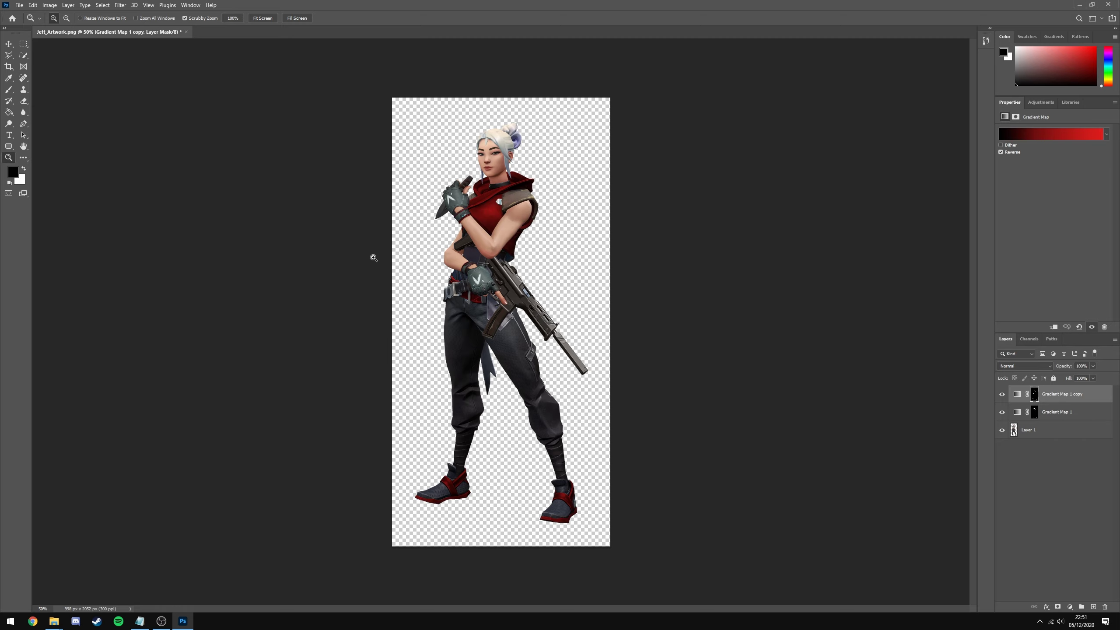
pyautogui.moveTo(437, 265); pyautogui.dragTo(548, 249)
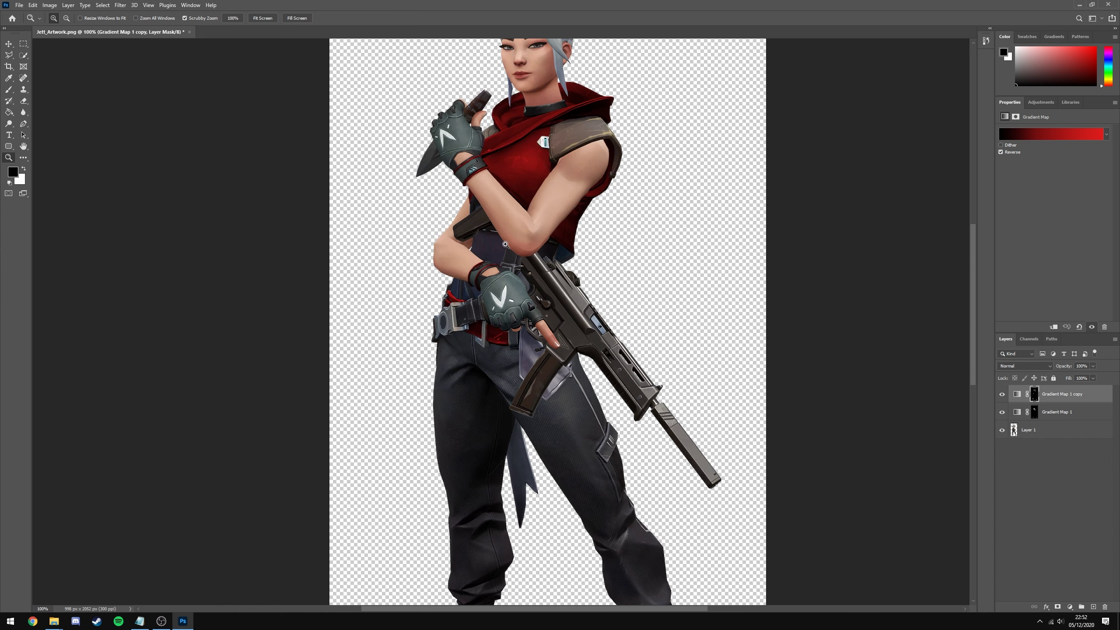
pyautogui.keyDown('alt'); pyautogui.click(629, 351); pyautogui.keyUp('alt')
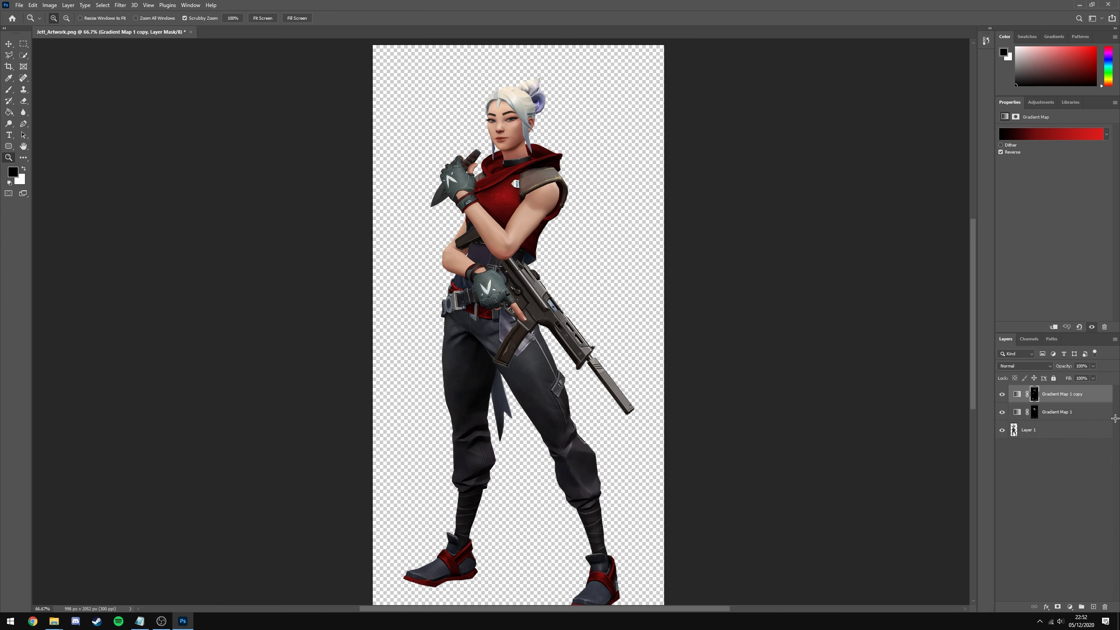
# Duplicate Layer 1 and convert the copy to black and white with the Default preset.
pyautogui.click(1098, 429)
pyautogui.hotkey('ctrl', 'j')
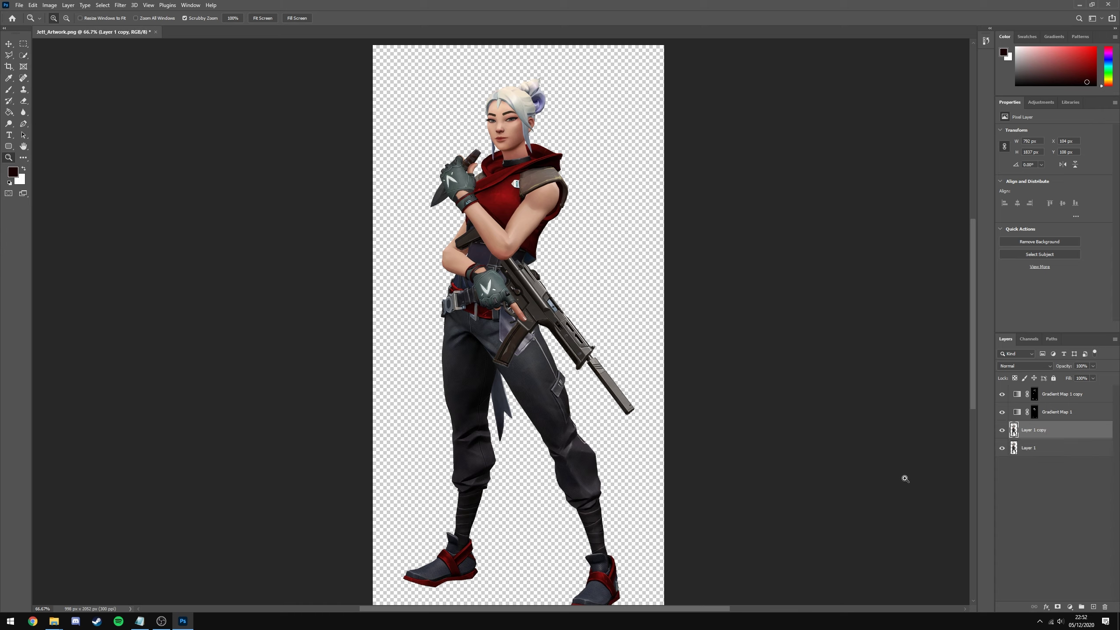
pyautogui.click(49, 4)
pyautogui.moveTo(83, 28)
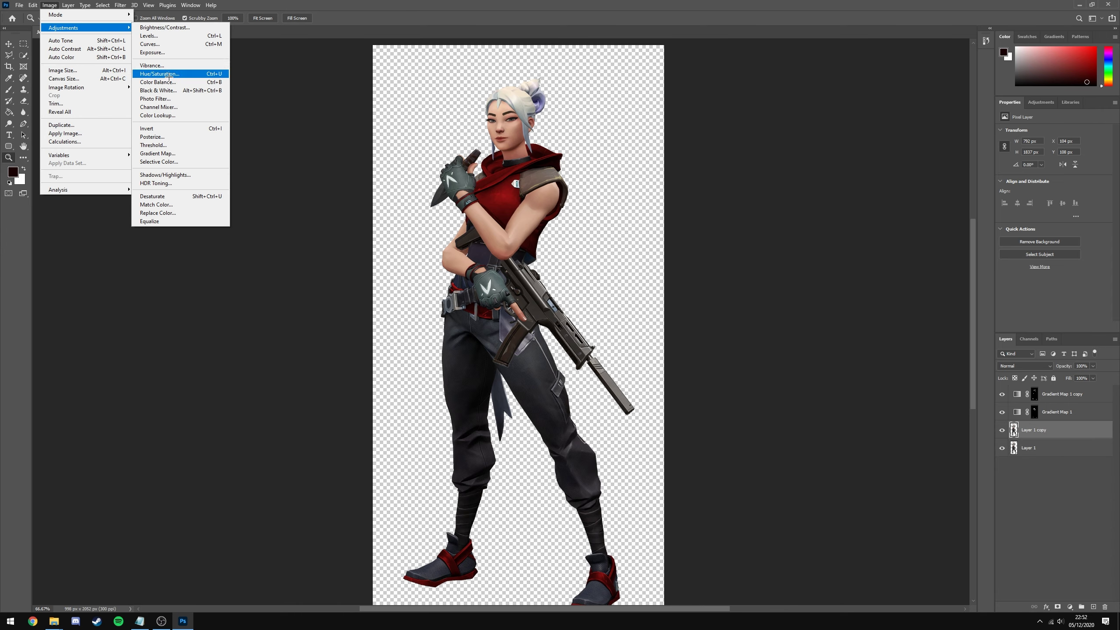
pyautogui.click(174, 90)
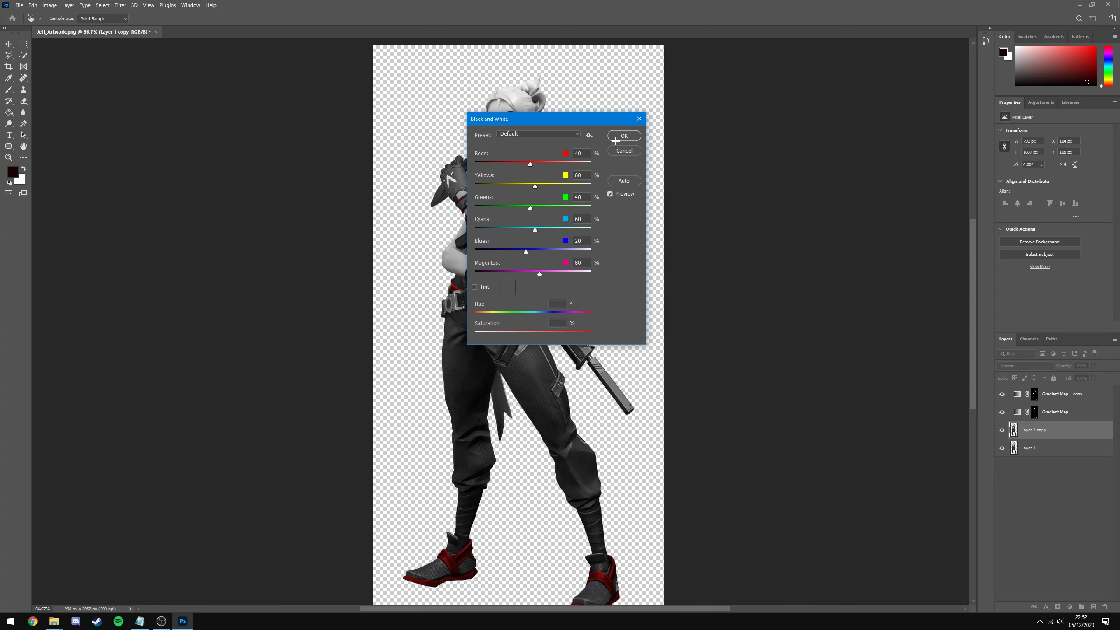
pyautogui.click(616, 137)
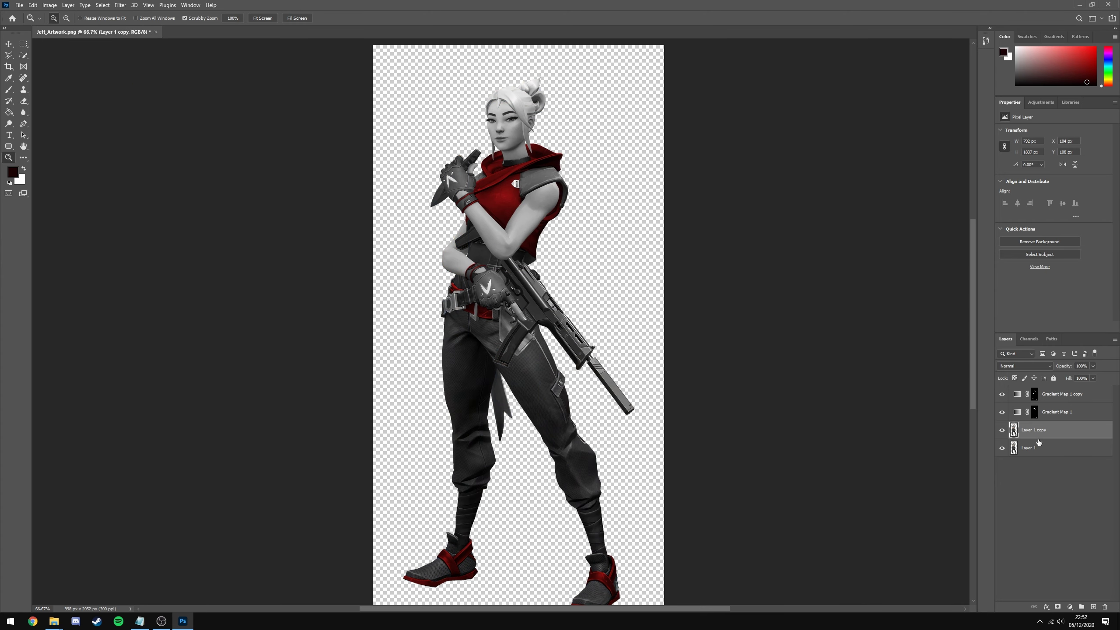
# Add a layer mask to Layer 1 copy and invert it to black.
pyautogui.click(1057, 608)
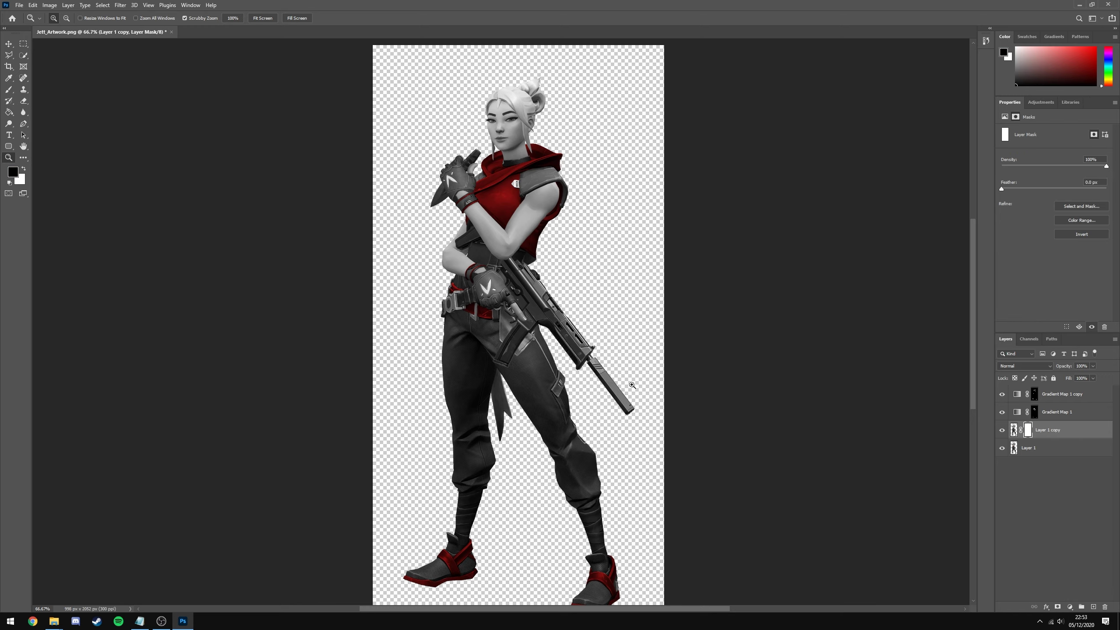
pyautogui.hotkey('ctrl', 'i')
# Paint white with a smaller brush on the Layer 1 copy mask over the blue waist garment, the top's blue lining and the hanging cloth.
pyautogui.click(450, 303)
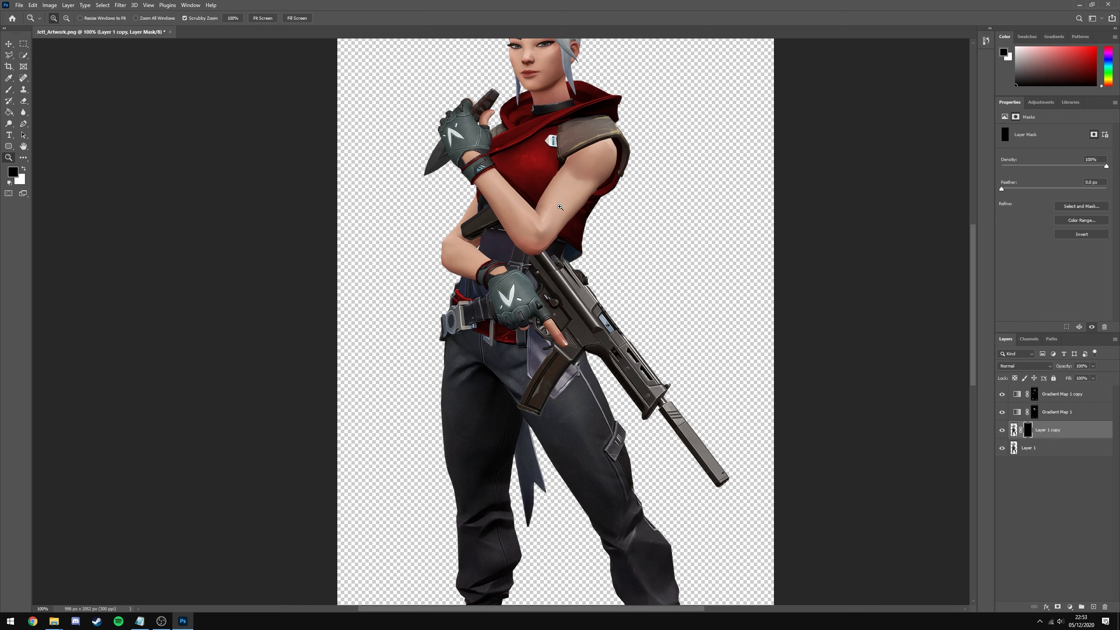
pyautogui.click(511, 269)
pyautogui.click(356, 334)
pyautogui.click(356, 334)
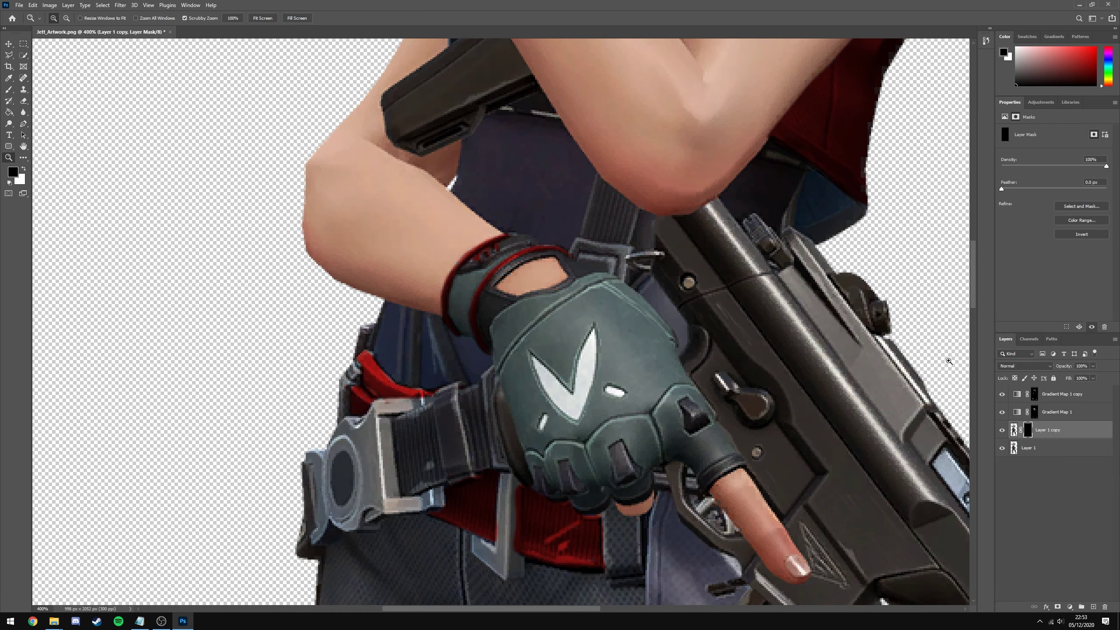
pyautogui.press('b')
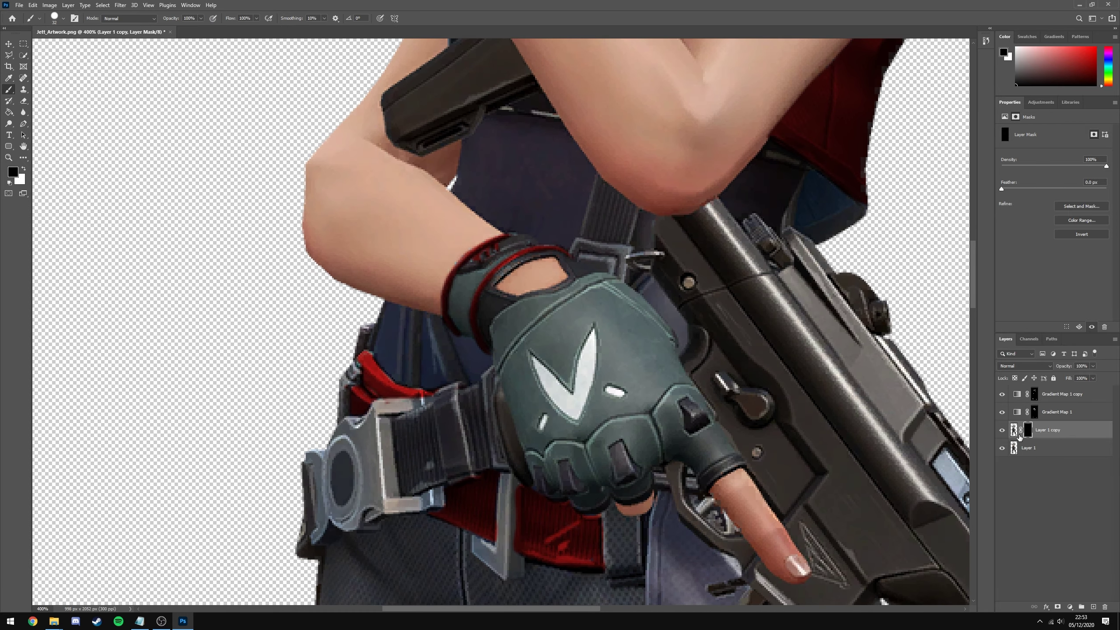
pyautogui.press('[')
pyautogui.press('[')
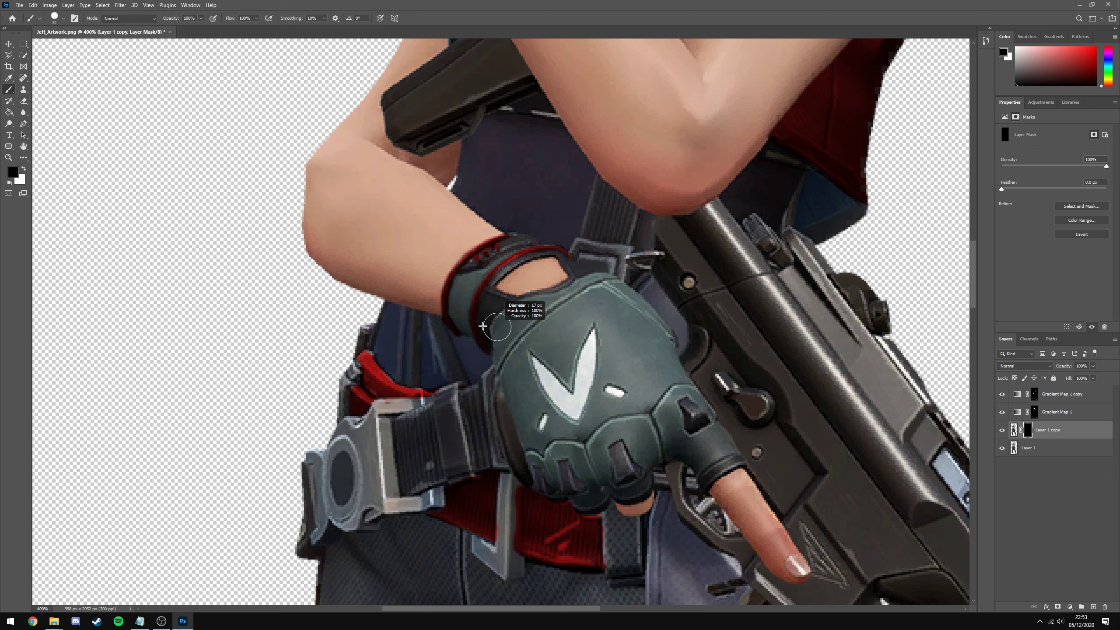
pyautogui.press('x')
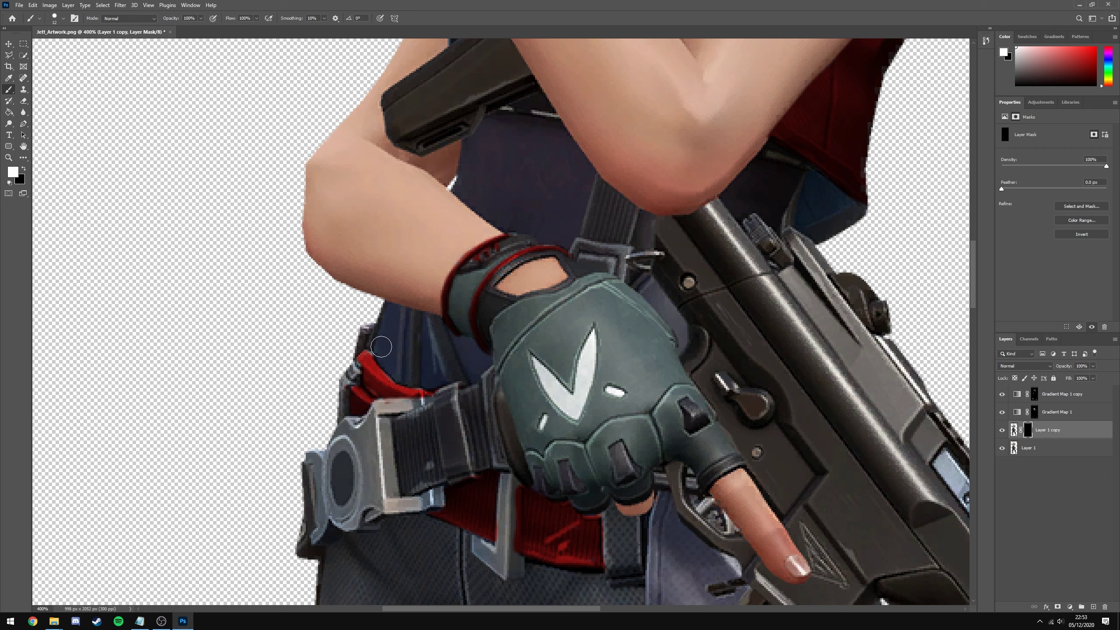
pyautogui.moveTo(439, 375)
pyautogui.mouseDown()
pyautogui.moveTo(464, 370)
pyautogui.moveTo(467, 346)
pyautogui.moveTo(393, 314)
pyautogui.moveTo(440, 340)
pyautogui.moveTo(423, 352)
pyautogui.moveTo(383, 331)
pyautogui.moveTo(380, 342)
pyautogui.moveTo(440, 367)
pyautogui.mouseUp()
pyautogui.moveTo(492, 169)
pyautogui.mouseDown()
pyautogui.moveTo(557, 138)
pyautogui.moveTo(584, 177)
pyautogui.moveTo(587, 197)
pyautogui.moveTo(536, 133)
pyautogui.moveTo(569, 191)
pyautogui.moveTo(486, 158)
pyautogui.moveTo(466, 191)
pyautogui.moveTo(564, 239)
pyautogui.moveTo(577, 213)
pyautogui.moveTo(498, 201)
pyautogui.mouseUp()
pyautogui.scroll(2, 617, 227)
pyautogui.moveTo(812, 232)
pyautogui.mouseDown()
pyautogui.moveTo(847, 249)
pyautogui.moveTo(819, 228)
pyautogui.moveTo(787, 243)
pyautogui.mouseUp()
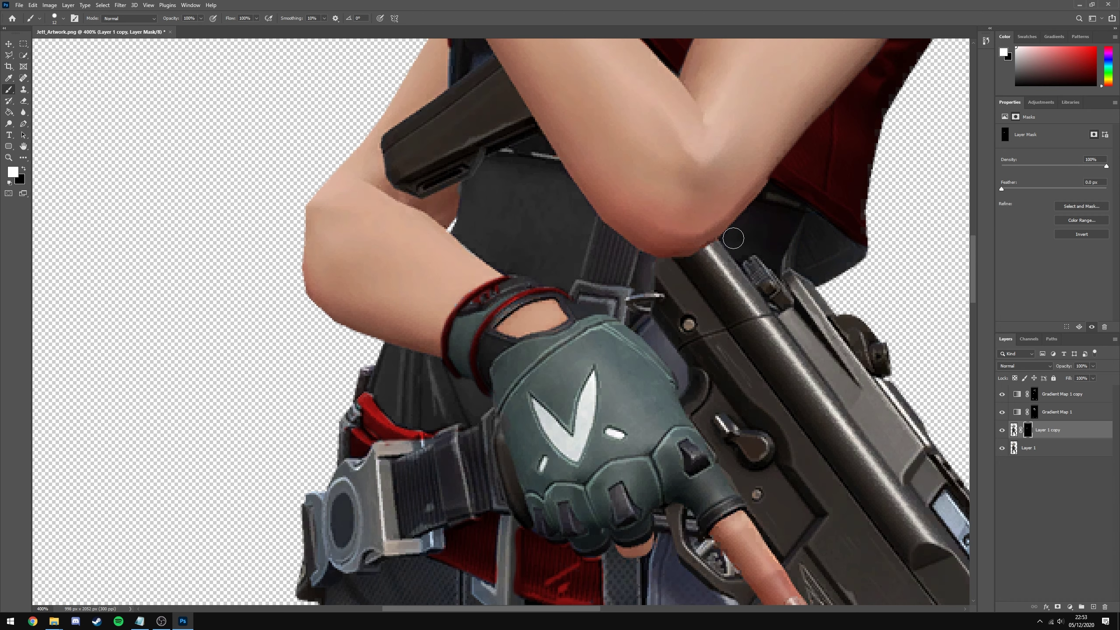
pyautogui.scroll(-5, 736, 241)
pyautogui.hotkey('ctrl', '0')
# Paint white on the Layer 1 copy mask over the purple hair bun, leaving the front hair unpainted.
pyautogui.press('z')
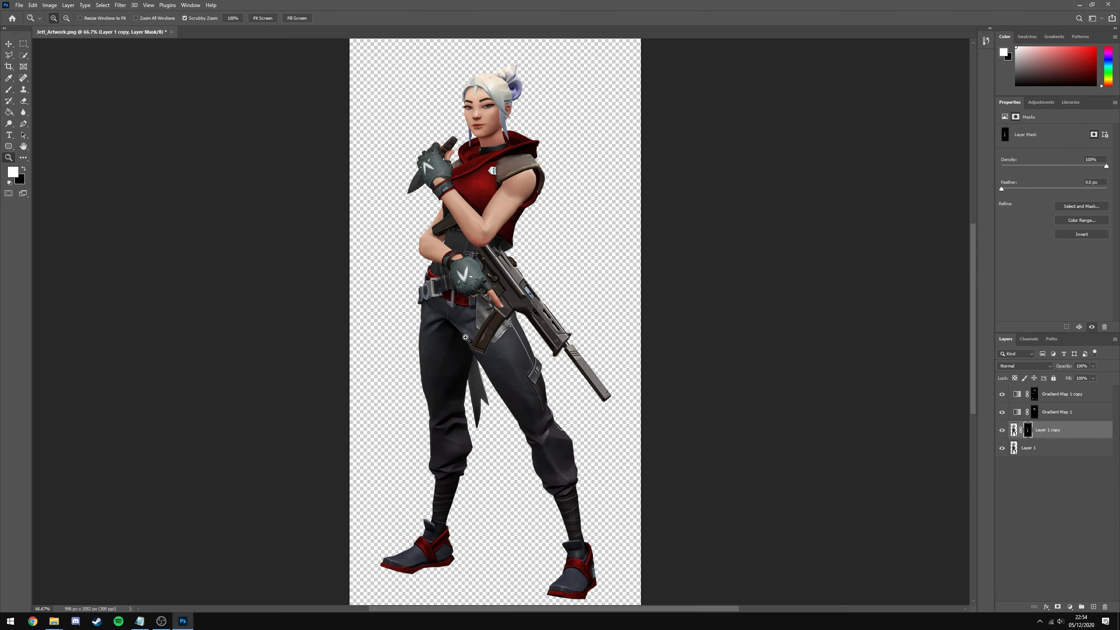
pyautogui.moveTo(484, 67)
pyautogui.mouseDown()
pyautogui.moveTo(451, 95)
pyautogui.moveTo(443, 127)
pyautogui.moveTo(500, 150)
pyautogui.moveTo(532, 143)
pyautogui.moveTo(488, 156)
pyautogui.moveTo(501, 162)
pyautogui.moveTo(450, 109)
pyautogui.moveTo(468, 109)
pyautogui.moveTo(302, 80)
pyautogui.moveTo(250, 87)
pyautogui.mouseUp()
pyautogui.press('b')
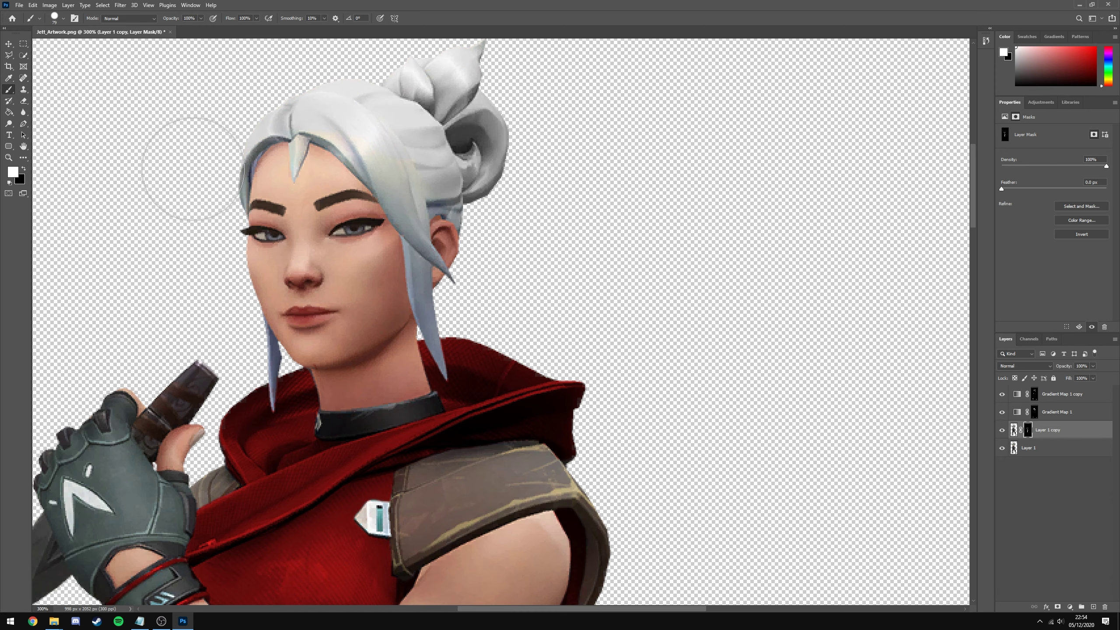
pyautogui.moveTo(374, 107)
pyautogui.mouseDown()
pyautogui.moveTo(410, 153)
pyautogui.moveTo(489, 133)
pyautogui.moveTo(480, 143)
pyautogui.moveTo(498, 168)
pyautogui.moveTo(476, 175)
pyautogui.moveTo(523, 205)
pyautogui.mouseUp()
pyautogui.hotkey('ctrl', 'z')
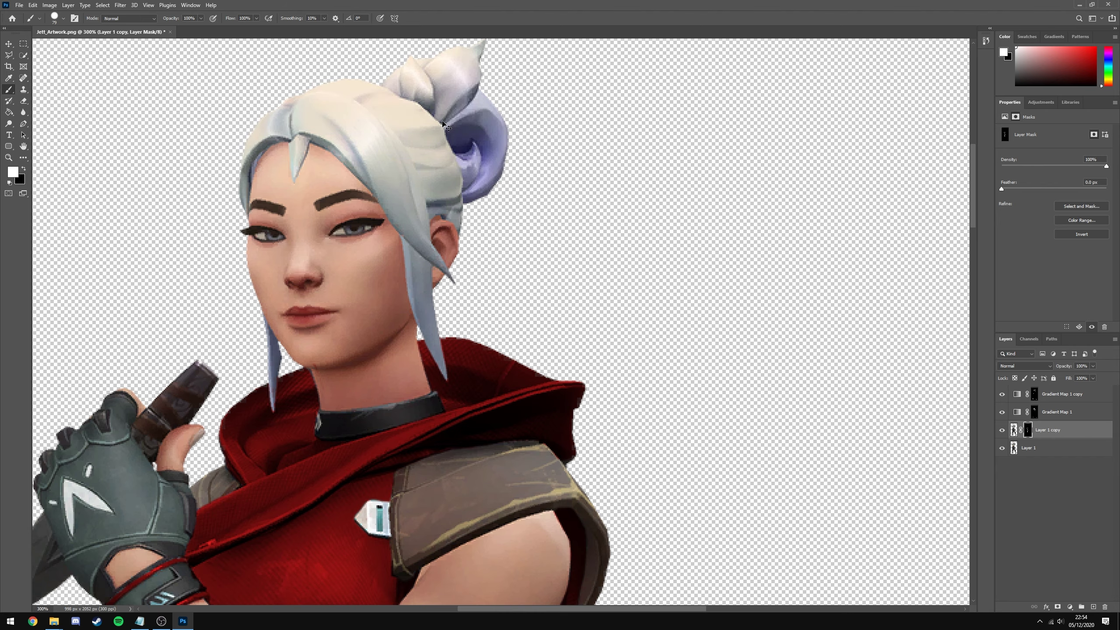
pyautogui.moveTo(555, 168); pyautogui.dragTo(537, 361)
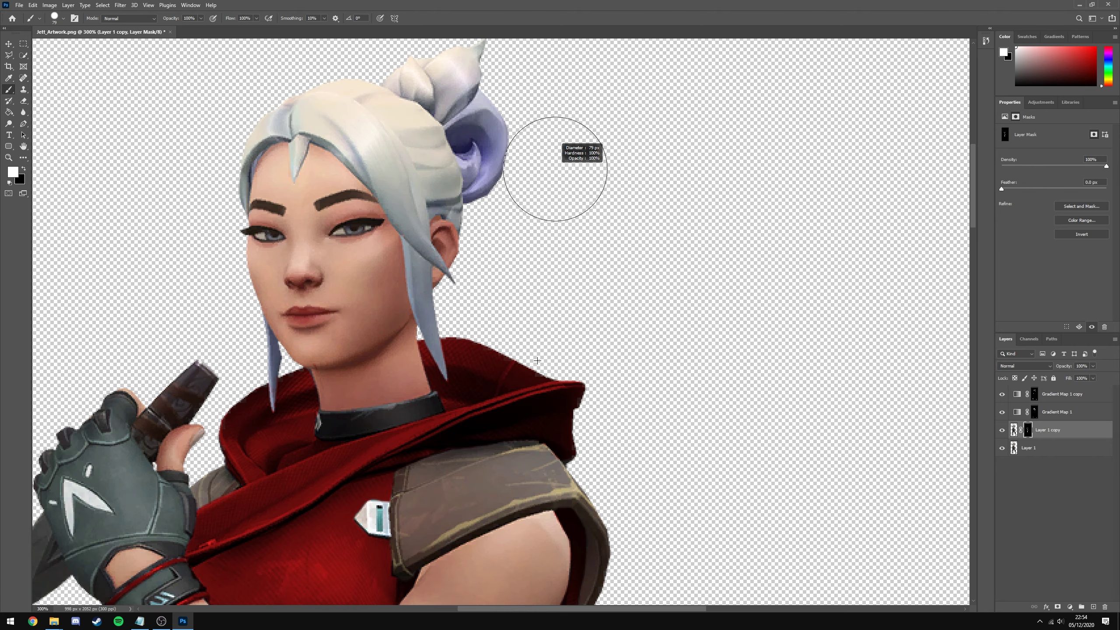
pyautogui.moveTo(512, 113); pyautogui.dragTo(518, 176)
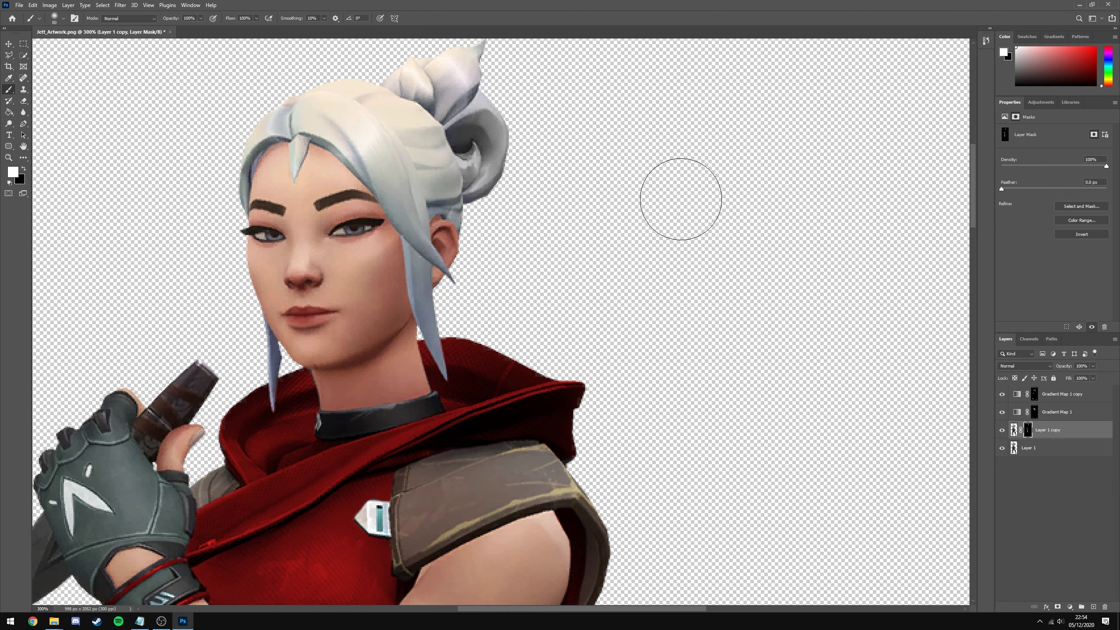
pyautogui.press('z')
pyautogui.moveTo(626, 199)
pyautogui.mouseDown()
pyautogui.moveTo(592, 204)
pyautogui.moveTo(441, 133)
pyautogui.mouseUp()
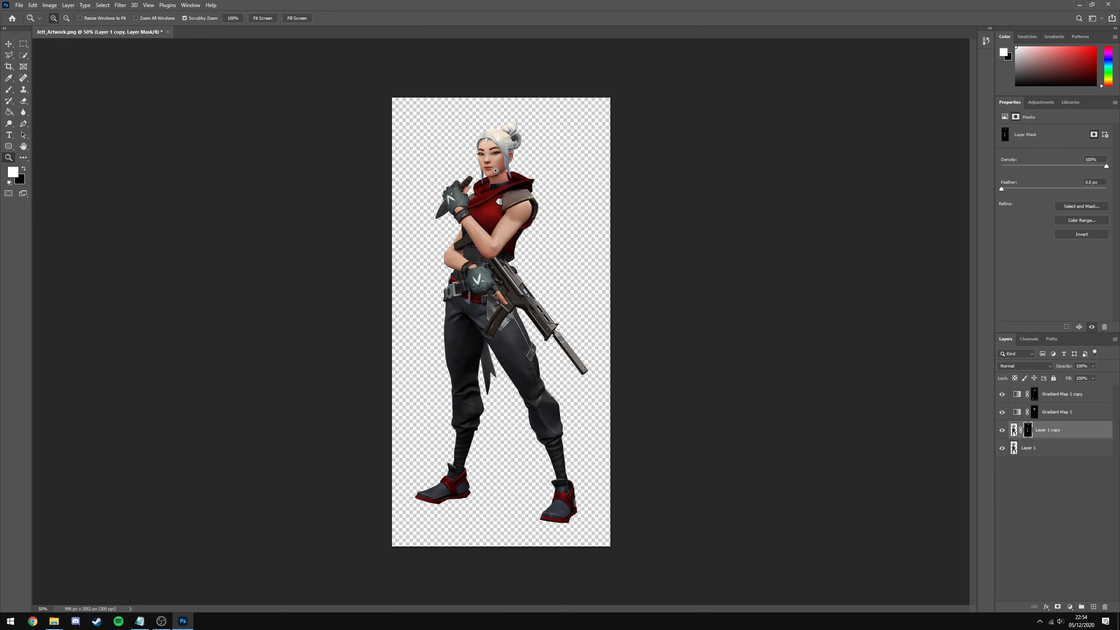
pyautogui.click(556, 138)
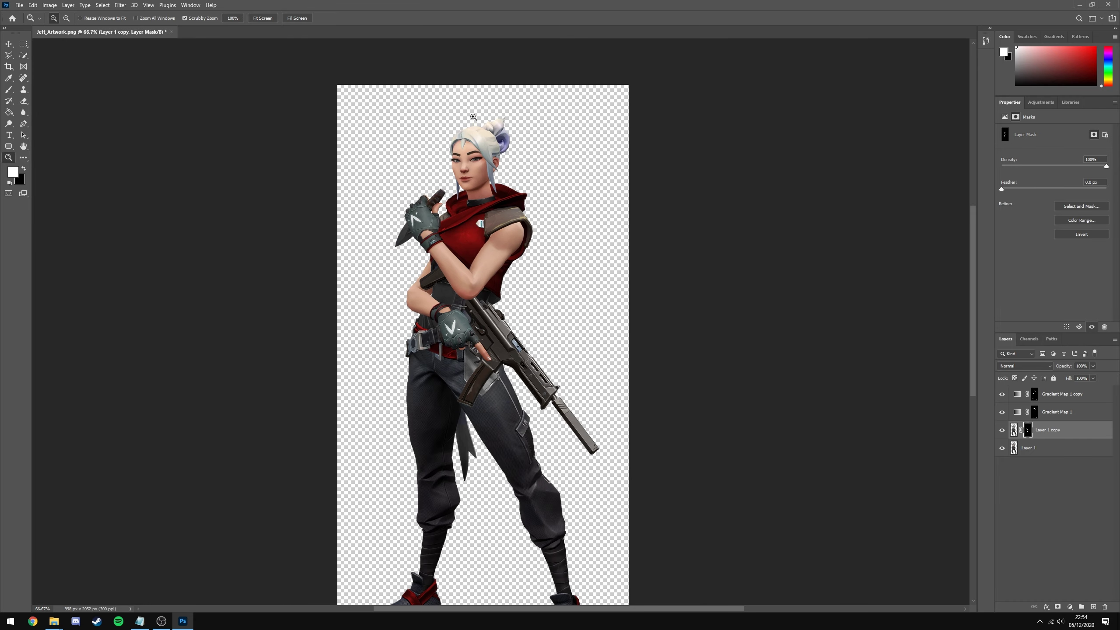
pyautogui.scroll(-2, 512, 235)
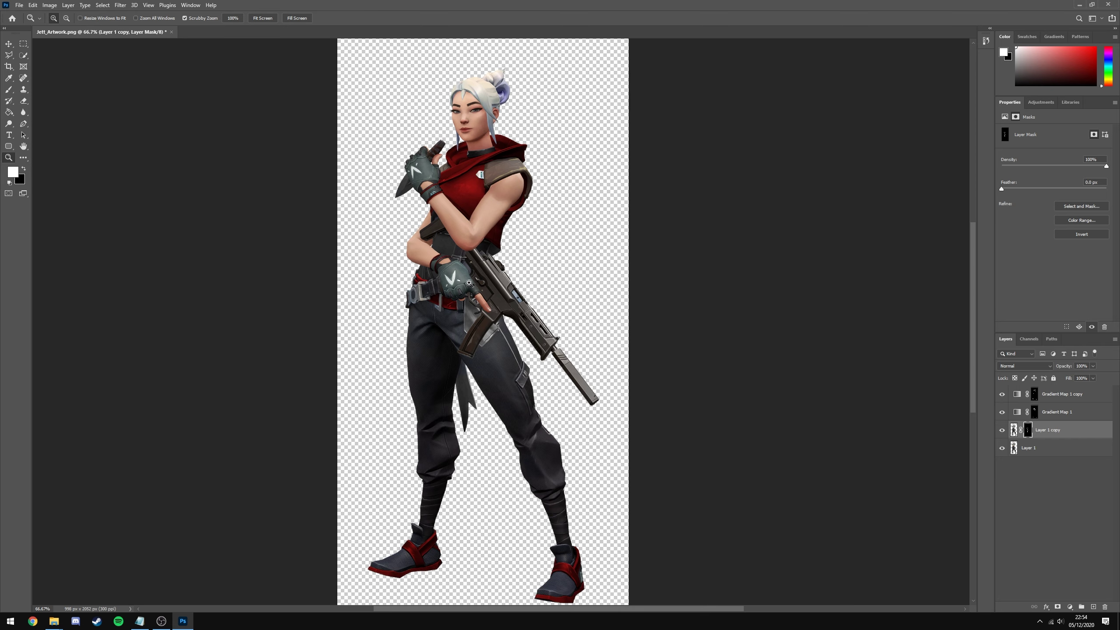
pyautogui.moveTo(468, 283); pyautogui.dragTo(449, 298)
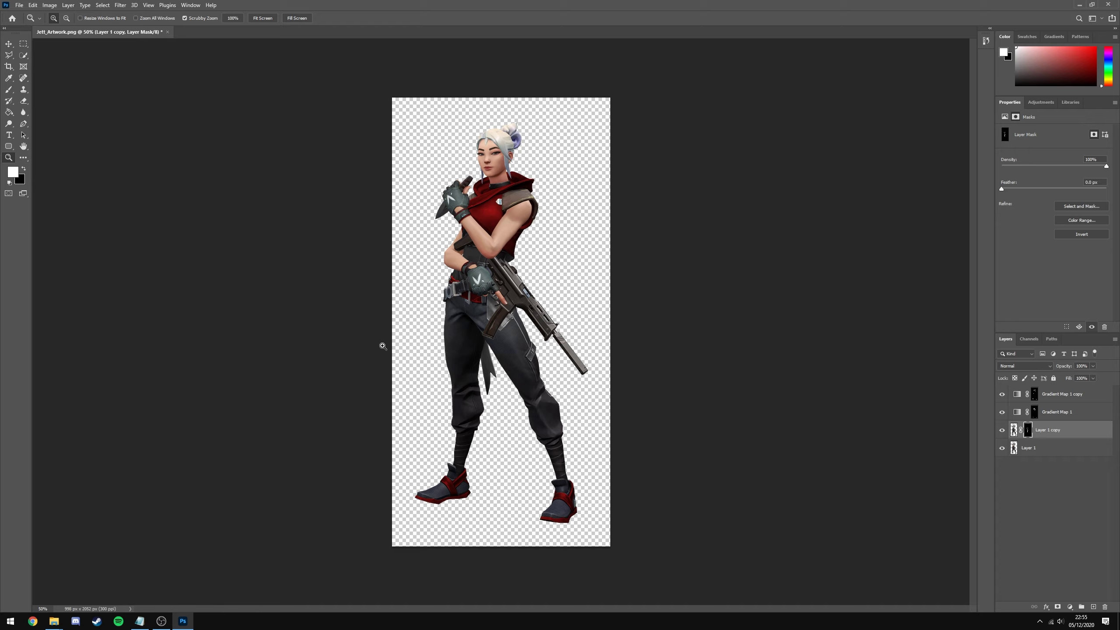
# On the Gradient Map 1 mask, select three parallel diagonal stripes across the chest of the red top with the Polygonal Lasso.
pyautogui.moveTo(430, 199); pyautogui.dragTo(347, 216)
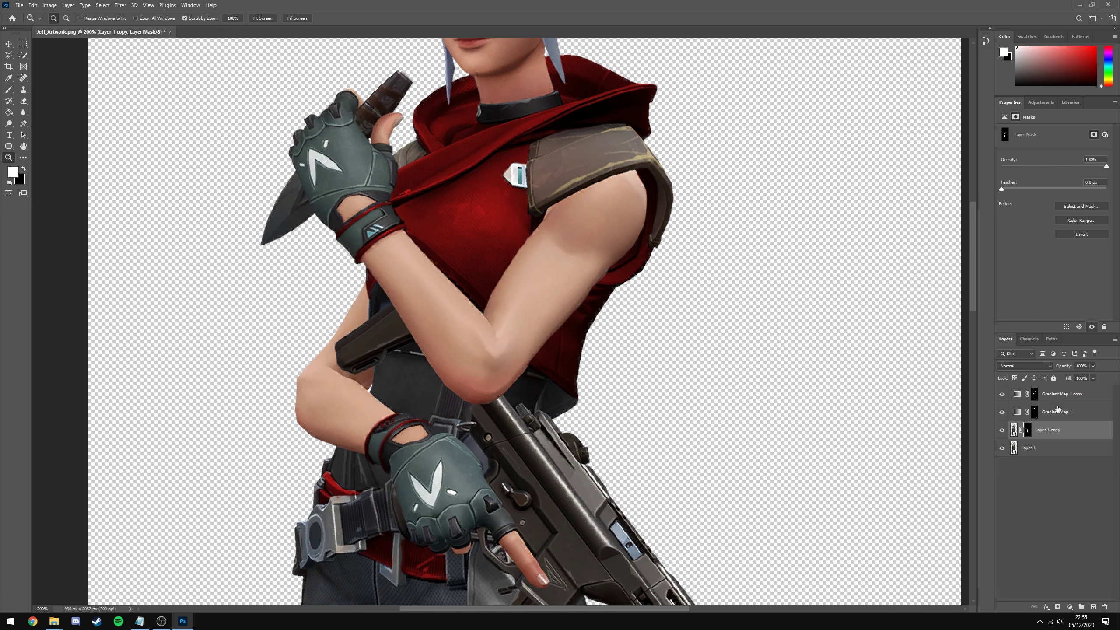
pyautogui.click(1034, 413)
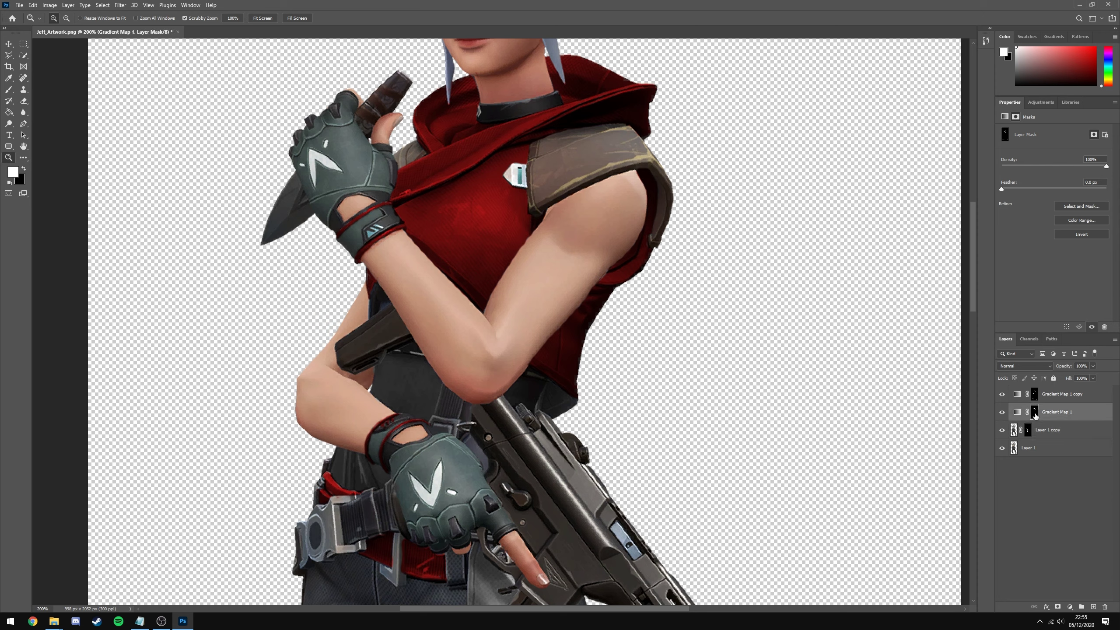
pyautogui.press('l')
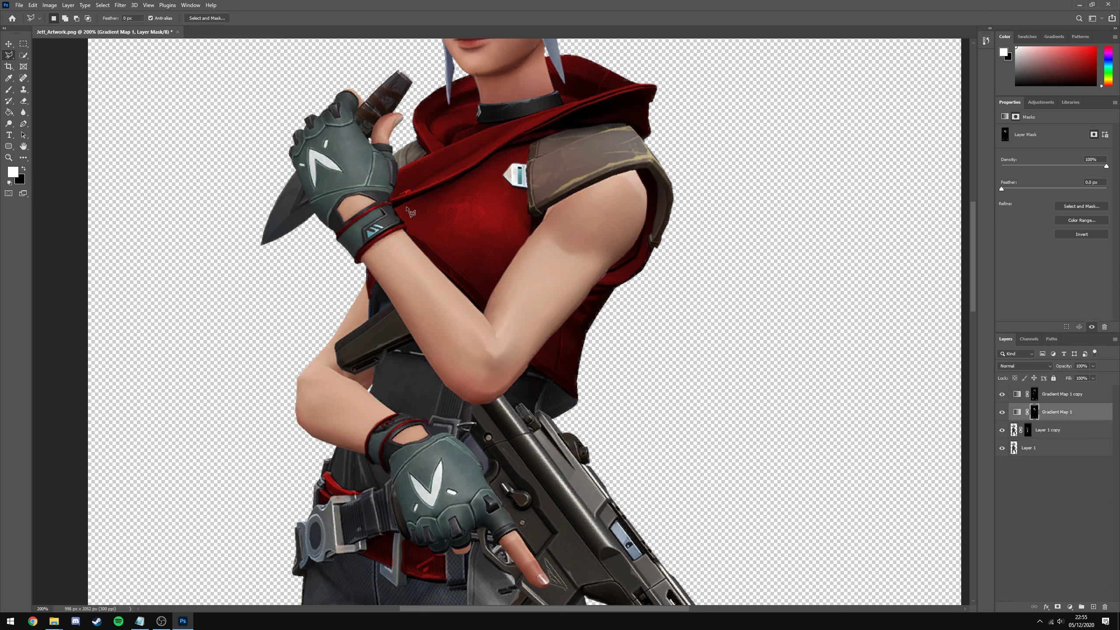
pyautogui.click(530, 149)
pyautogui.click(396, 243)
pyautogui.click(408, 244)
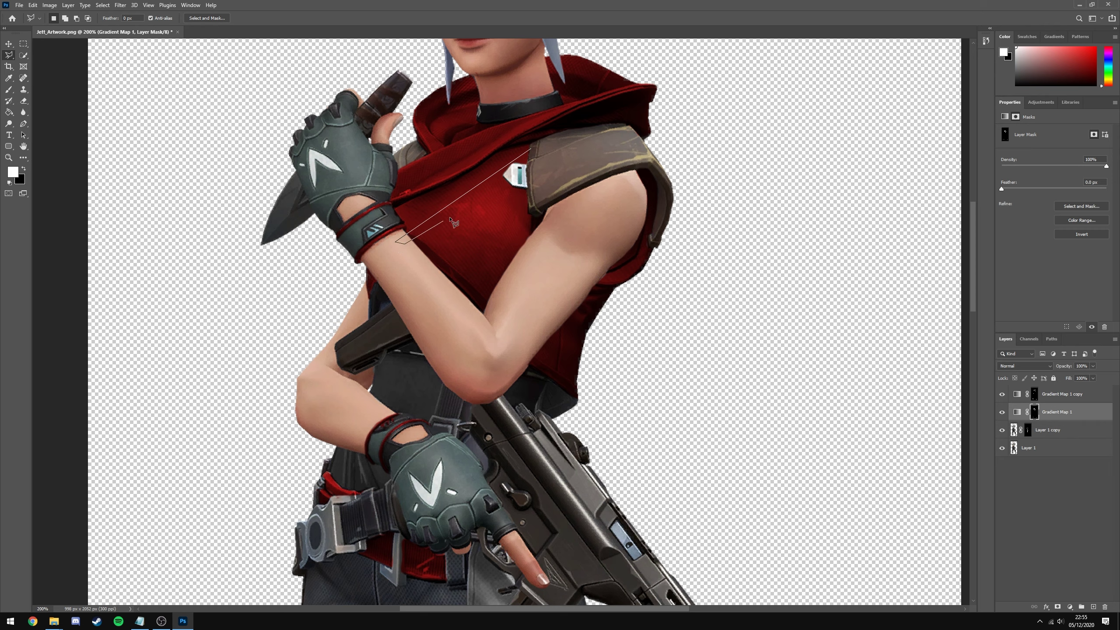
pyautogui.click(541, 154)
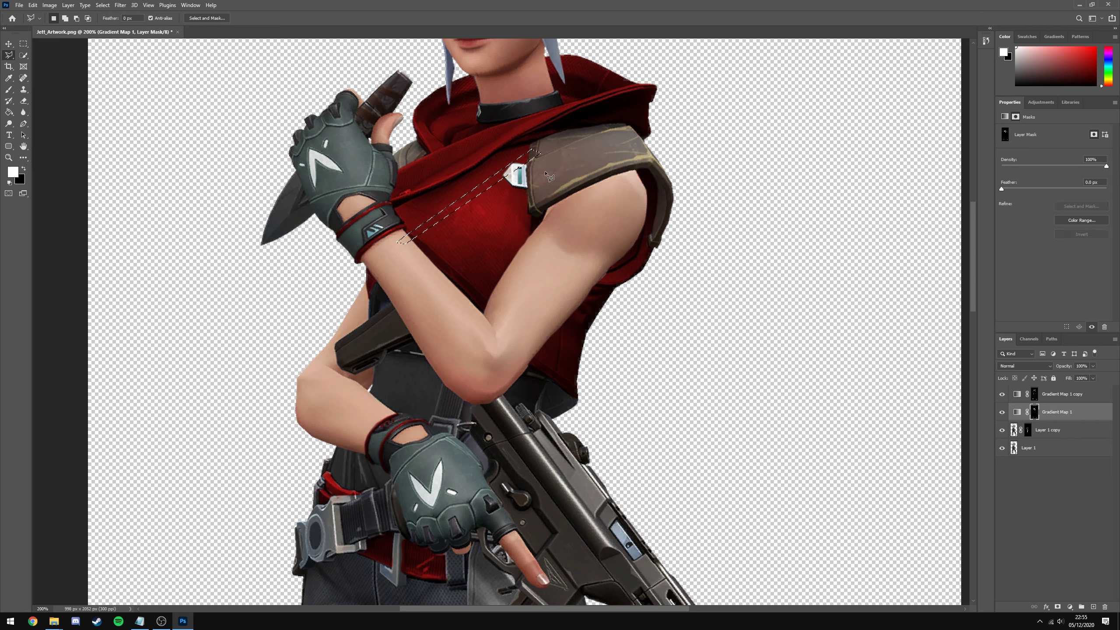
pyautogui.press('shift')
pyautogui.click(544, 171)
pyautogui.press('shift')
pyautogui.press('Escape')
pyautogui.scroll(1, 545, 230)
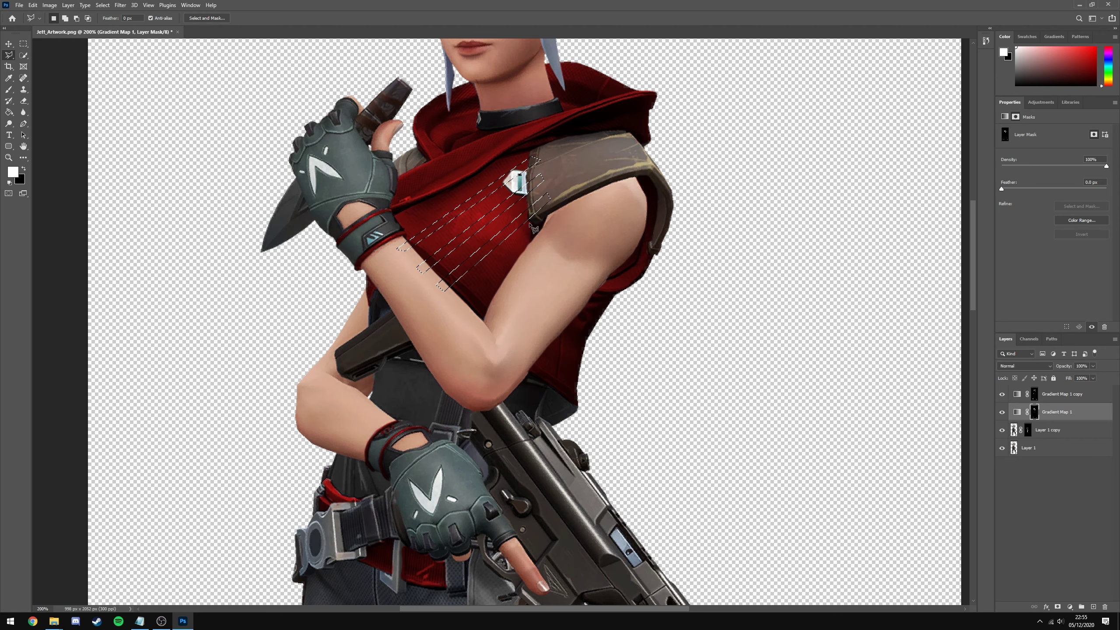
# Paint black on the Gradient Map 1 mask inside the selected chest stripes to remove the red there.
pyautogui.click(1002, 415)
pyautogui.click(1002, 415)
pyautogui.click(1003, 414)
pyautogui.click(1002, 414)
pyautogui.press('b')
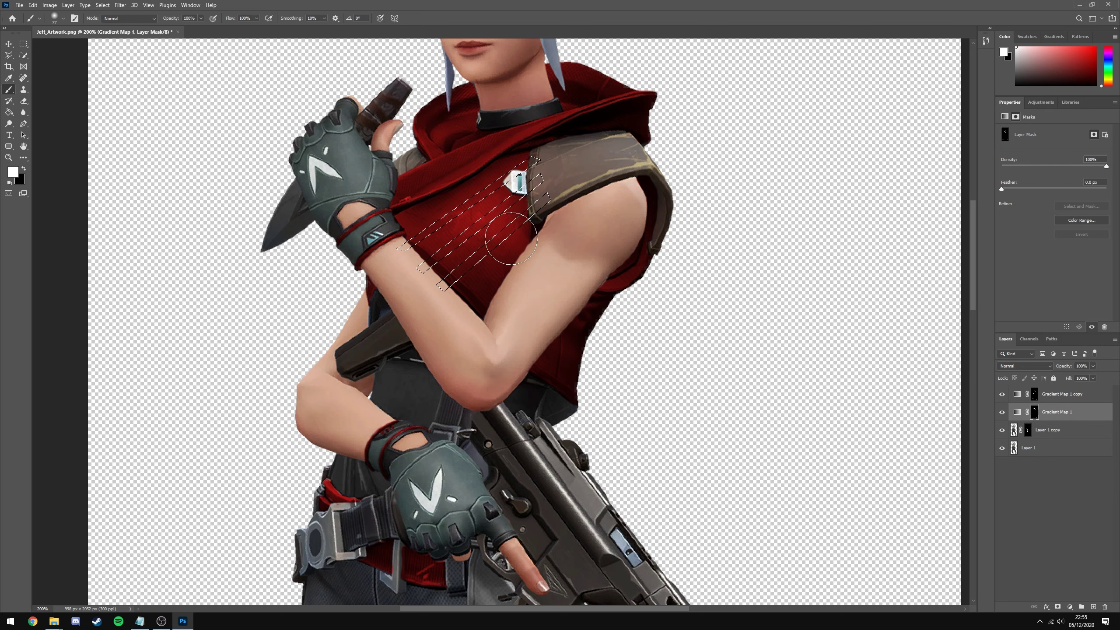
pyautogui.press('x')
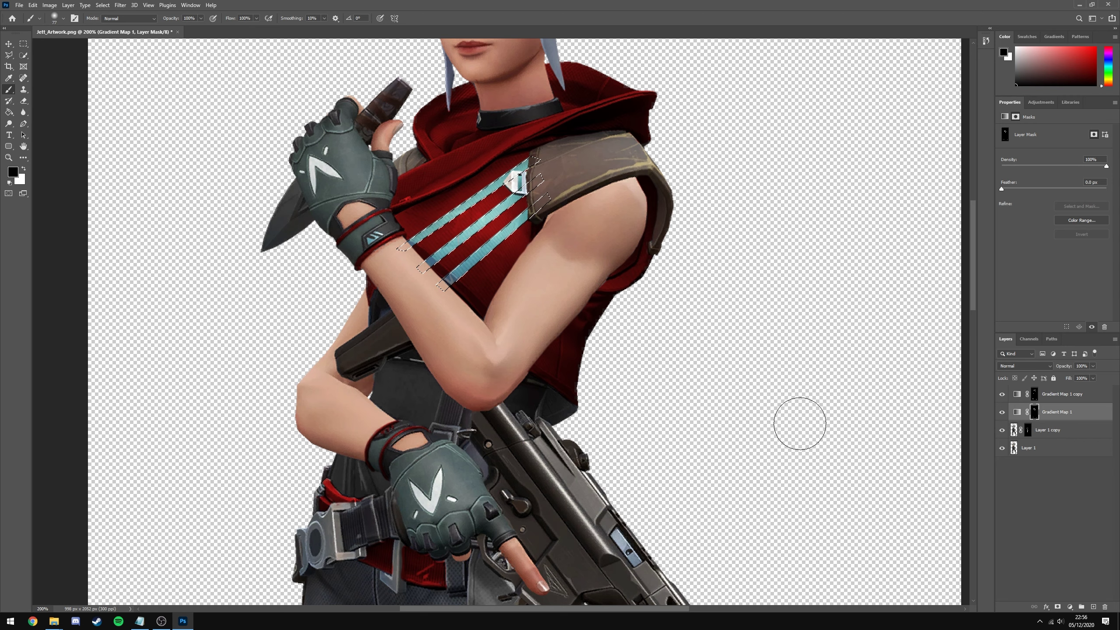
# Add a Gradient Map adjustment limited to the striped selection and paint black on its mask over the shoulder pad and forearm.
pyautogui.click(1069, 607)
pyautogui.click(1065, 598)
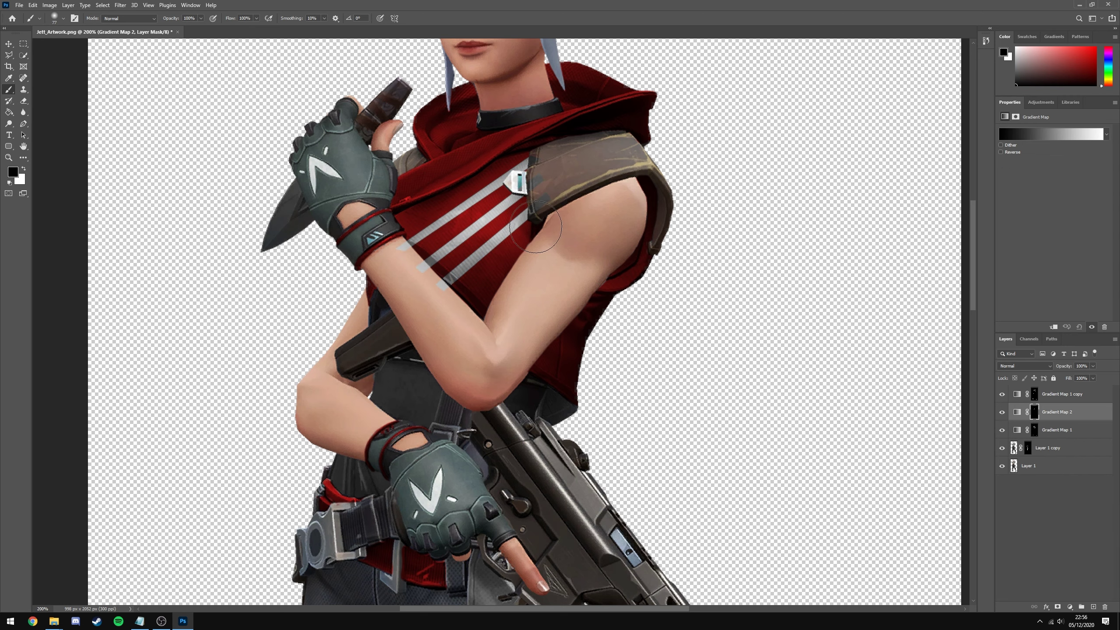
pyautogui.keyDown('ctrl'); pyautogui.click(614, 164); pyautogui.keyUp('ctrl')
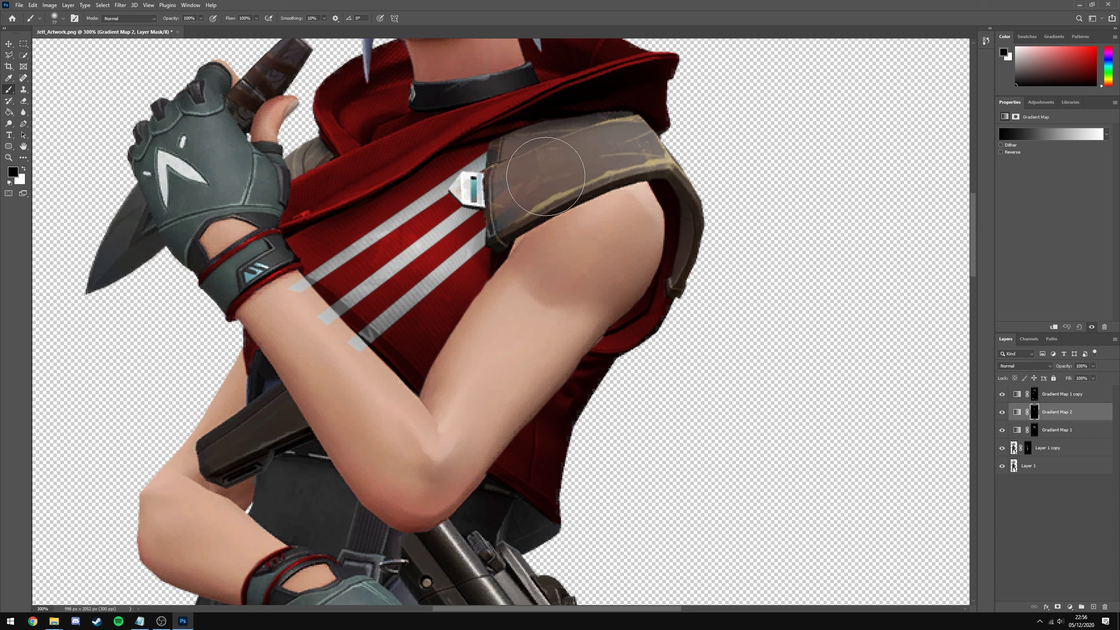
pyautogui.moveTo(568, 210); pyautogui.dragTo(566, 260)
pyautogui.moveTo(547, 168); pyautogui.dragTo(497, 152)
pyautogui.moveTo(295, 293); pyautogui.dragTo(303, 304)
# Change the white color stop of the Gradient Map 2 gradient to bright magenta.
pyautogui.press('z')
pyautogui.keyDown('alt'); pyautogui.click(520, 303); pyautogui.keyUp('alt')
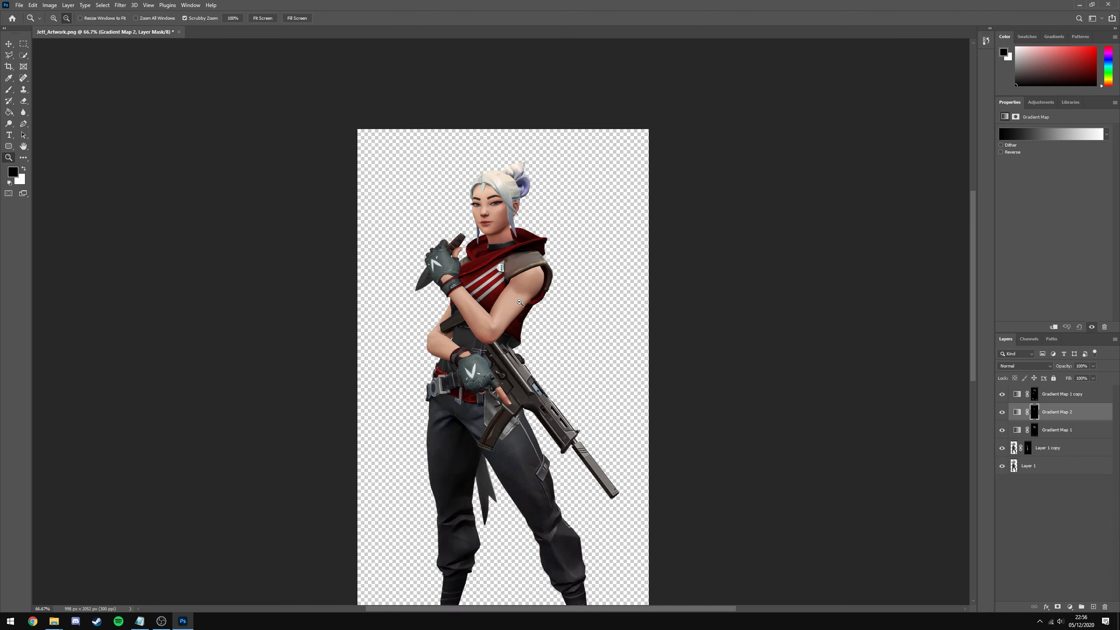
pyautogui.keyDown('alt'); pyautogui.click(519, 303); pyautogui.keyUp('alt')
pyautogui.click(533, 172)
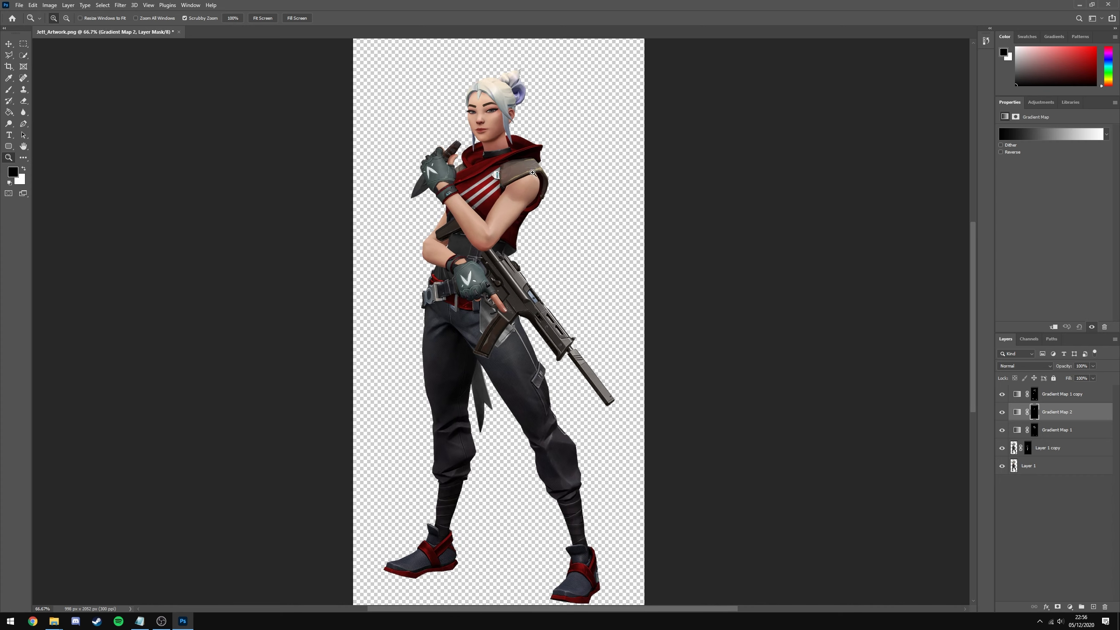
pyautogui.click(452, 239)
pyautogui.click(452, 238)
pyautogui.keyDown('alt'); pyautogui.click(453, 239); pyautogui.keyUp('alt')
pyautogui.click(528, 309)
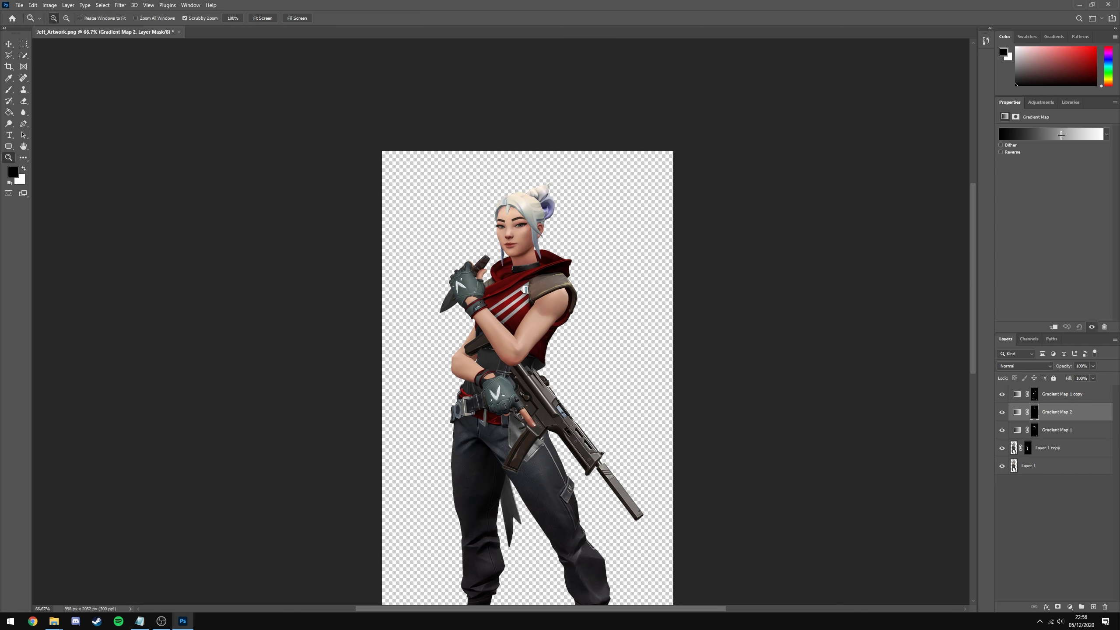
pyautogui.click(1061, 135)
pyautogui.doubleClick(348, 294)
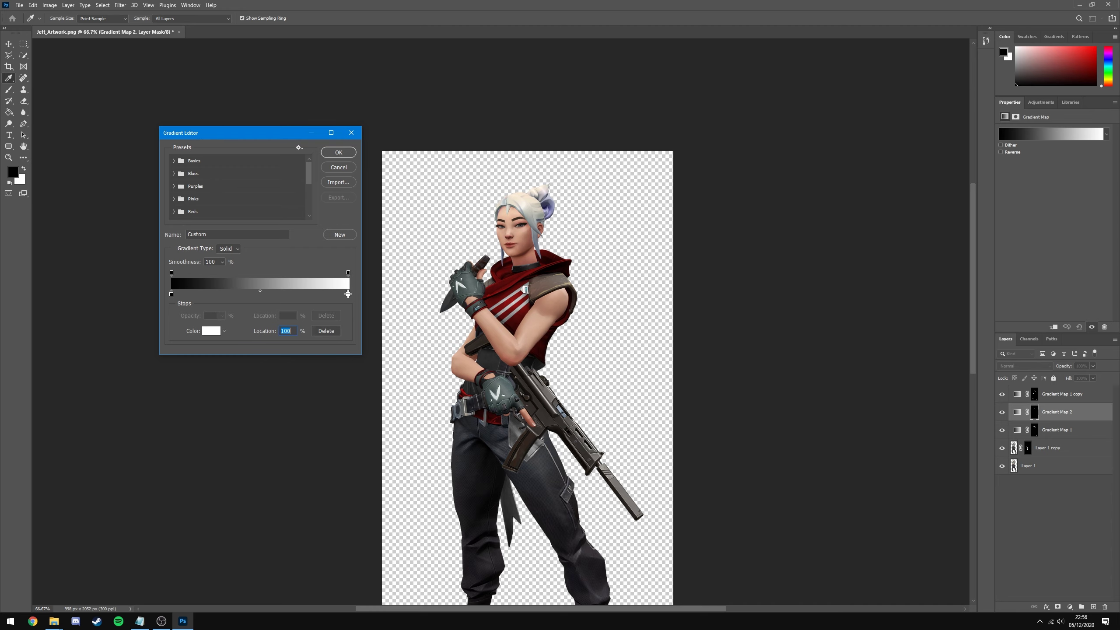
pyautogui.click(221, 205)
pyautogui.click(198, 229)
pyautogui.press('Return')
pyautogui.press('Return')
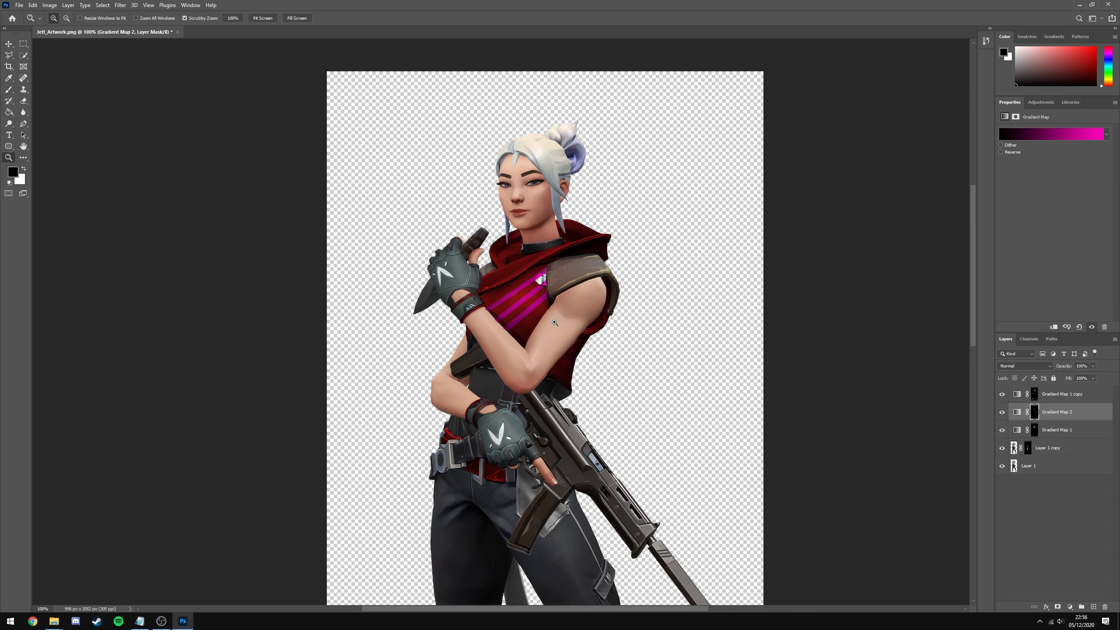
# Move the midpoint of the black-to-magenta gradient in Gradient Map 2 to 79%.
pyautogui.click(523, 316)
pyautogui.click(523, 315)
pyautogui.click(1098, 129)
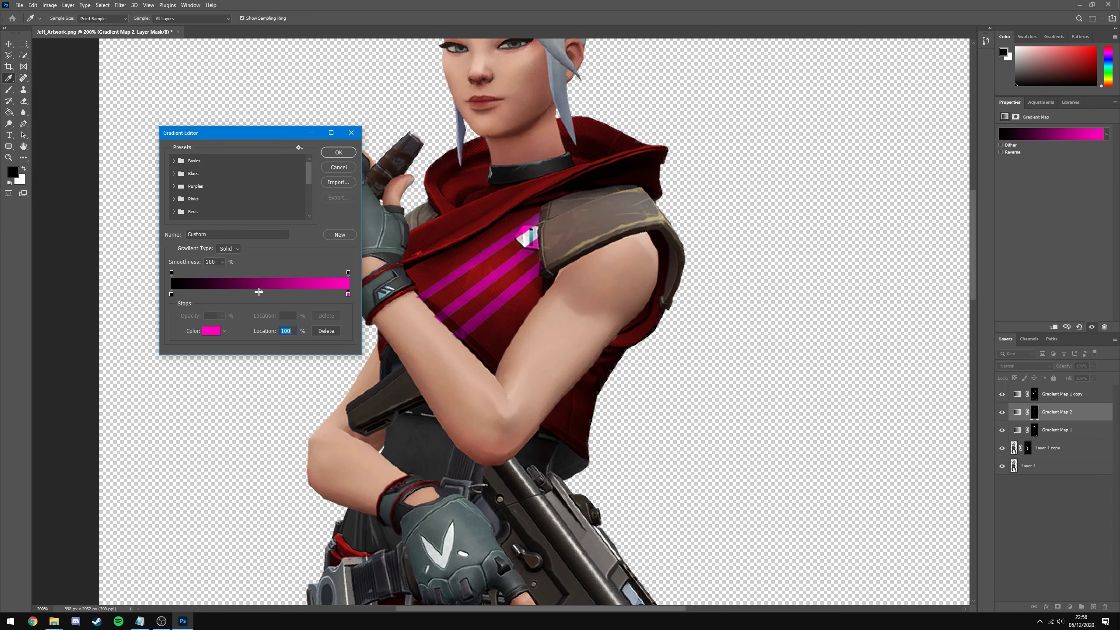
pyautogui.moveTo(260, 291); pyautogui.dragTo(312, 291)
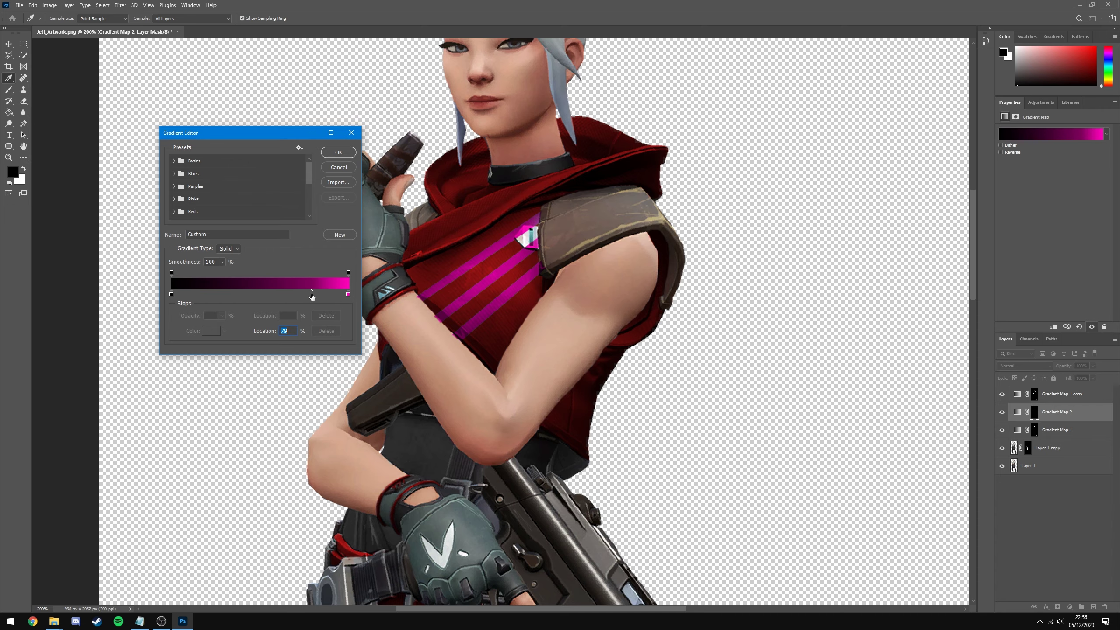
pyautogui.click(339, 152)
pyautogui.hotkey('ctrl', '-')
pyautogui.hotkey('ctrl', '-')
pyautogui.hotkey('ctrl', '-')
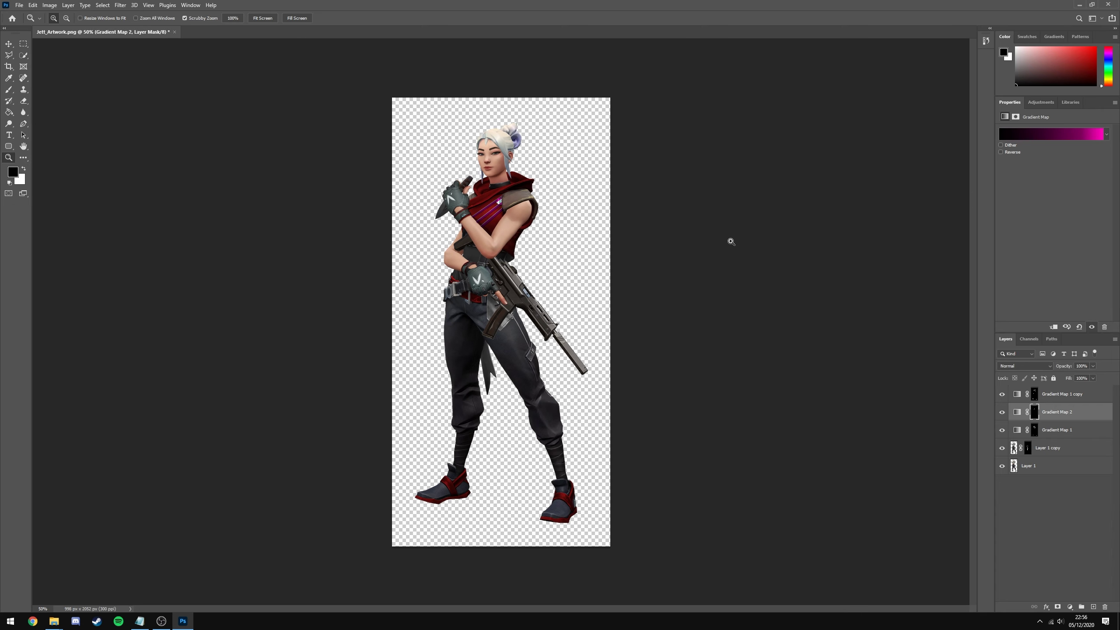
# Remove the Gradient Map 2 layer and undo the stripe masking on Gradient Map 1.
pyautogui.click(507, 194)
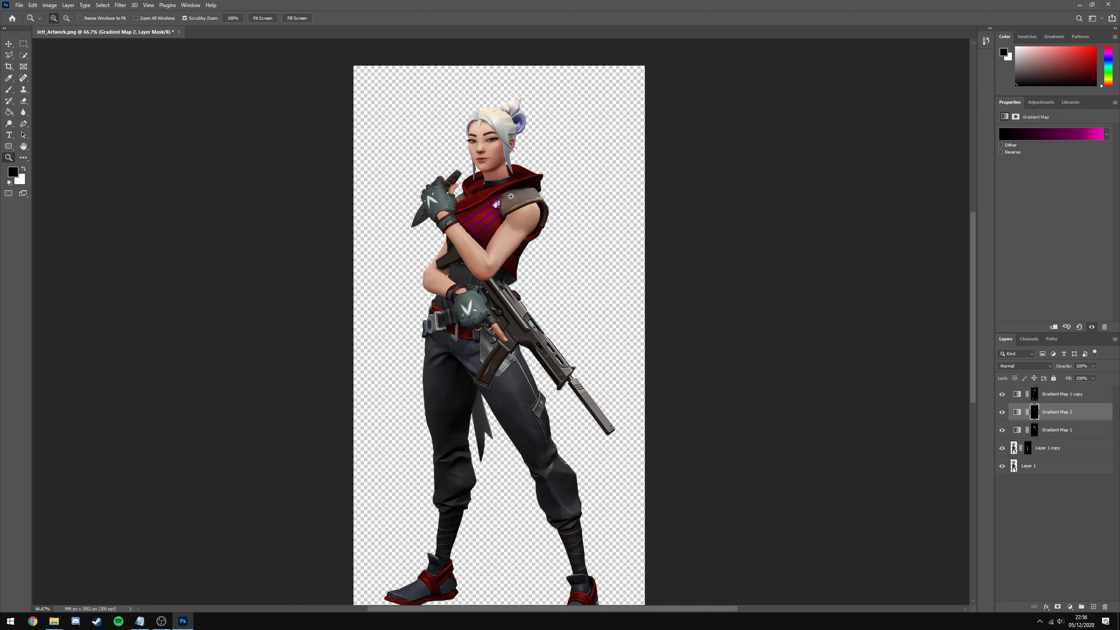
pyautogui.click(511, 197)
pyautogui.press('Delete')
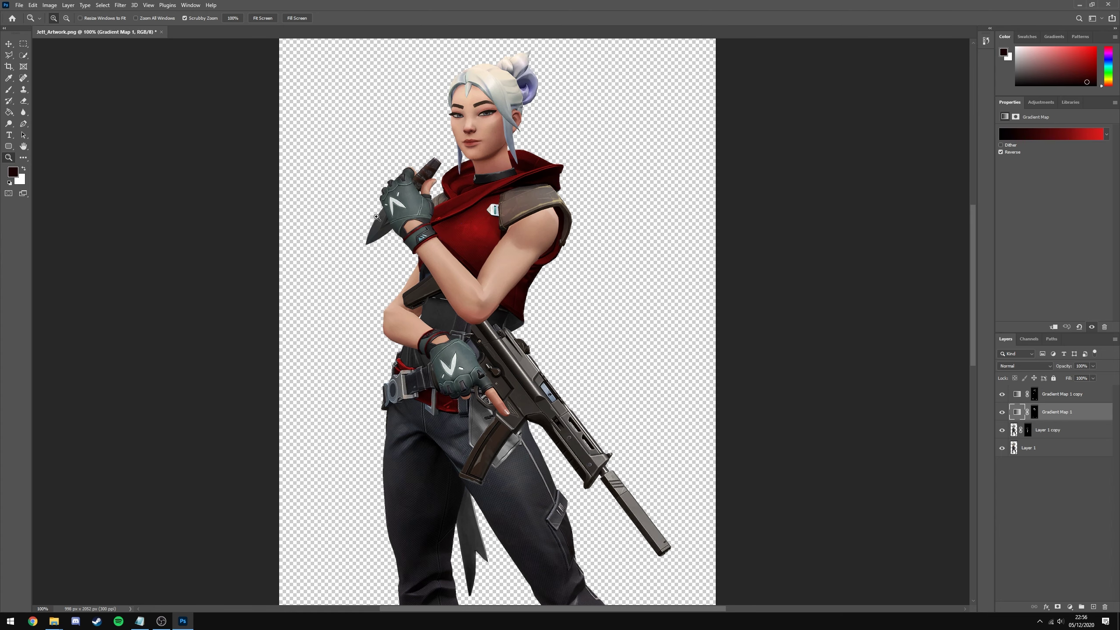
# Move the red image-4 logo onto the character's chest and raise its layer above Gradient Map 1 copy.
pyautogui.click(466, 248)
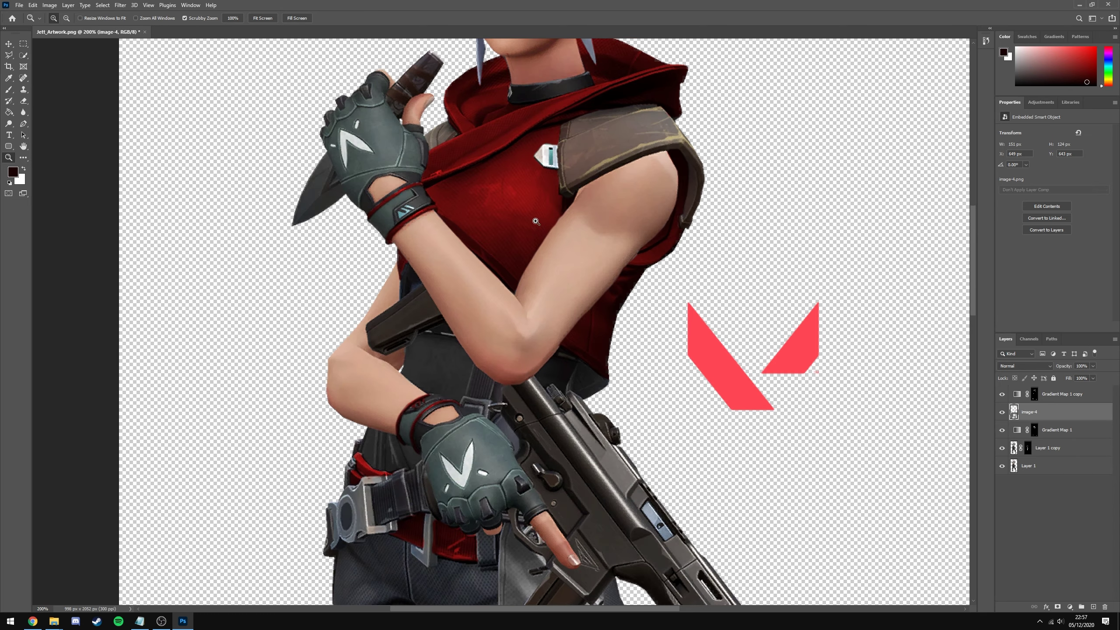
pyautogui.keyDown('alt'); pyautogui.click(536, 222); pyautogui.keyUp('alt')
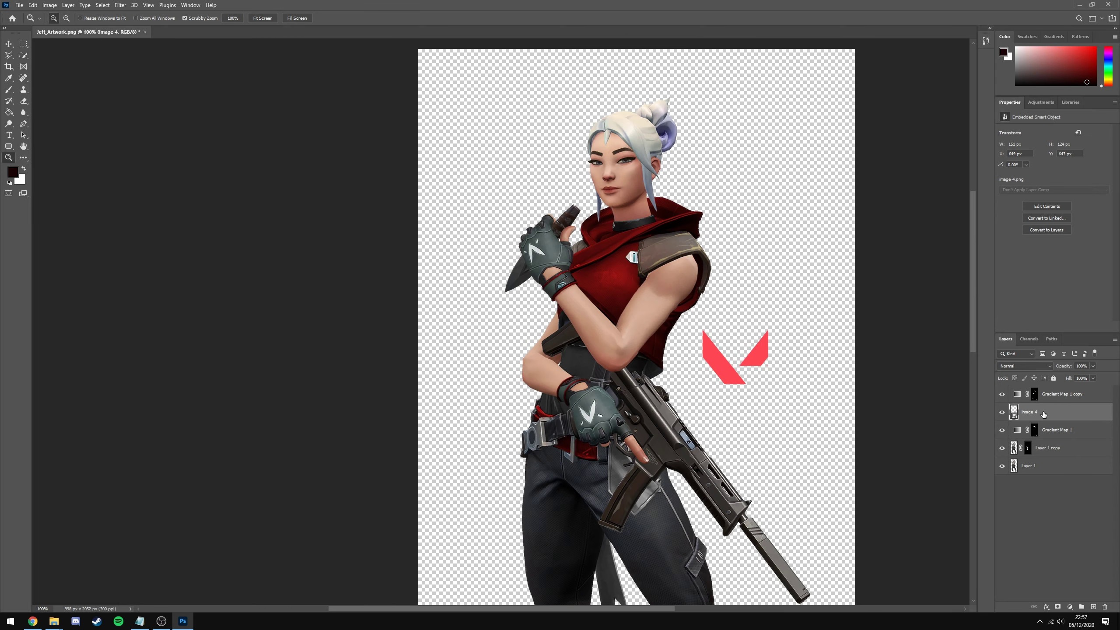
pyautogui.moveTo(1044, 414)
pyautogui.mouseDown()
pyautogui.moveTo(1043, 391)
pyautogui.moveTo(1033, 419)
pyautogui.mouseUp()
pyautogui.press('v')
pyautogui.moveTo(752, 356); pyautogui.dragTo(619, 248)
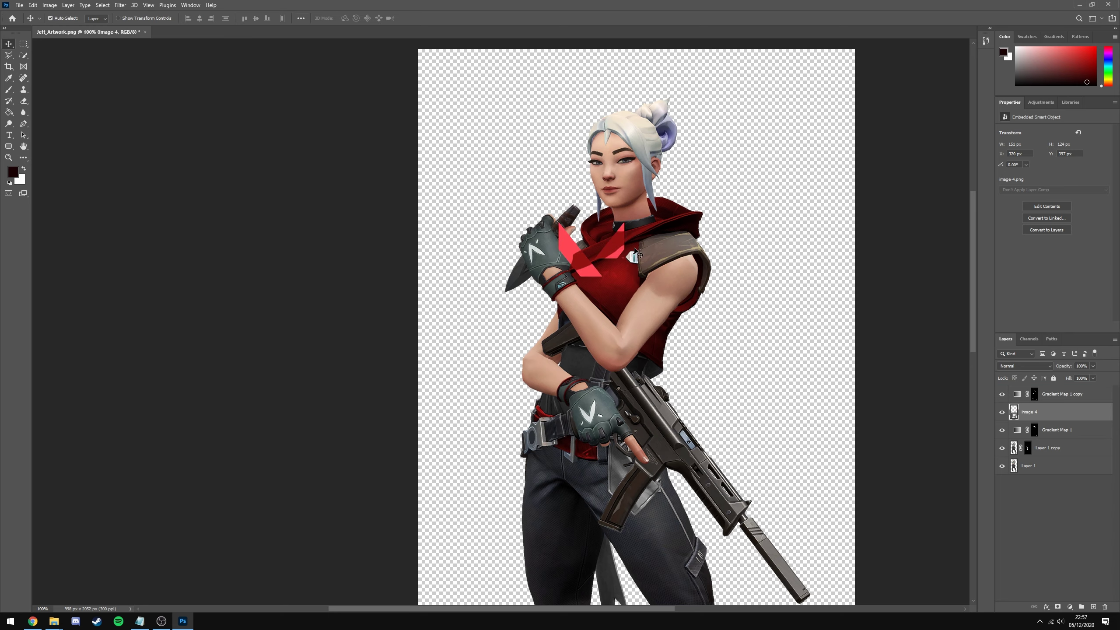
pyautogui.moveTo(1089, 404); pyautogui.dragTo(1088, 390)
# Recolour the image-4 logo white with a clipped Solid Color fill and merge the two layers.
pyautogui.click(1070, 607)
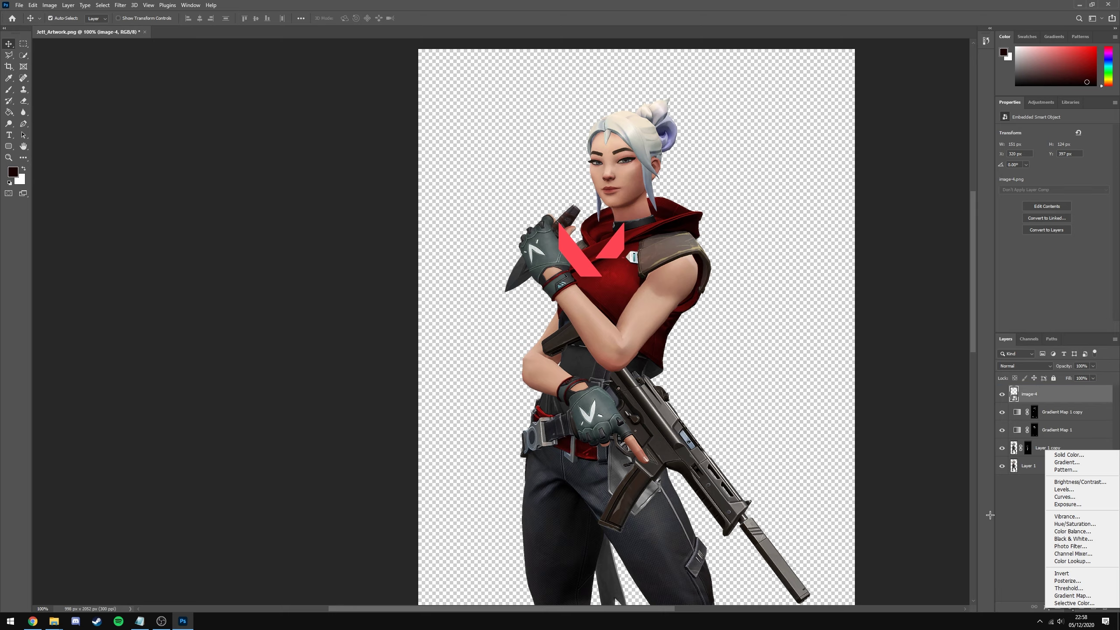
pyautogui.click(1068, 455)
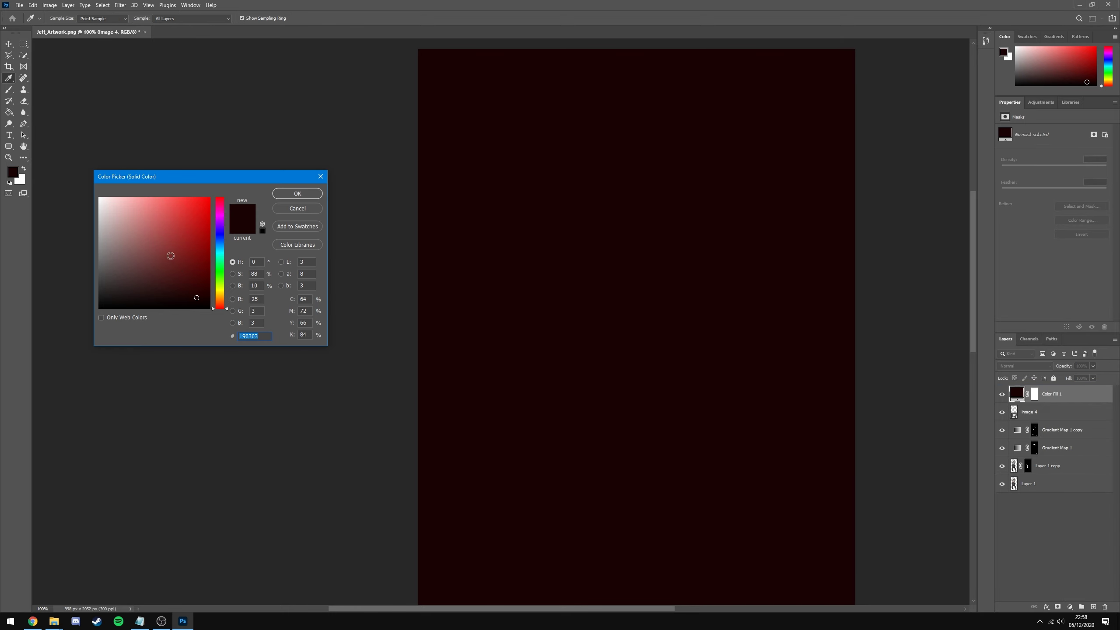
pyautogui.moveTo(171, 256); pyautogui.dragTo(62, 181)
pyautogui.click(320, 194)
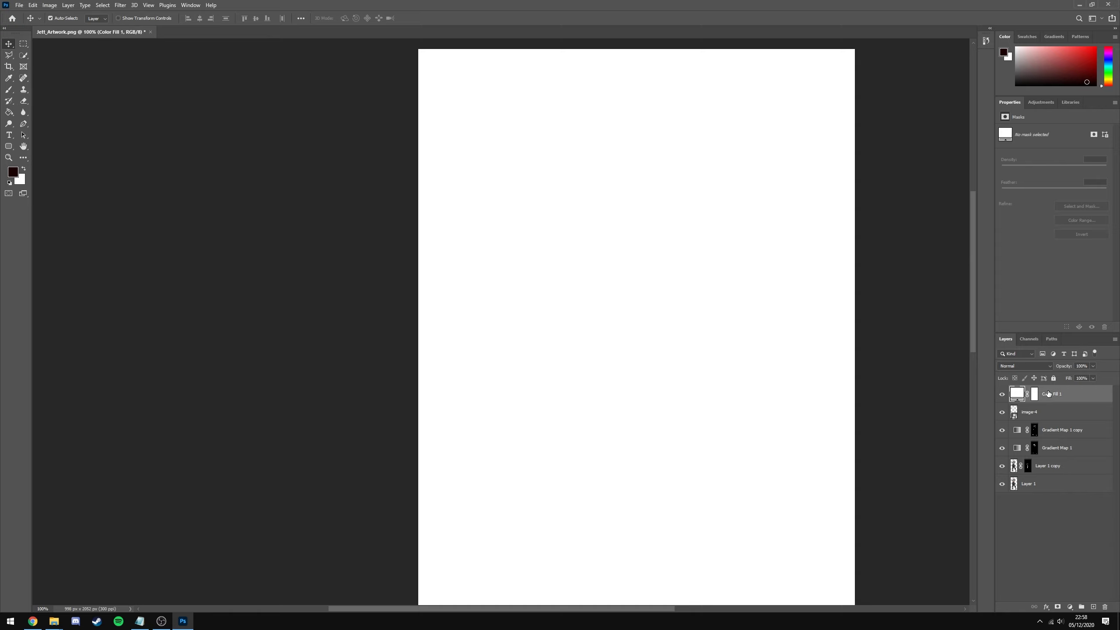
pyautogui.keyDown('alt'); pyautogui.click(1047, 401); pyautogui.keyUp('alt')
pyautogui.click(596, 254)
pyautogui.scroll(1, 622, 259)
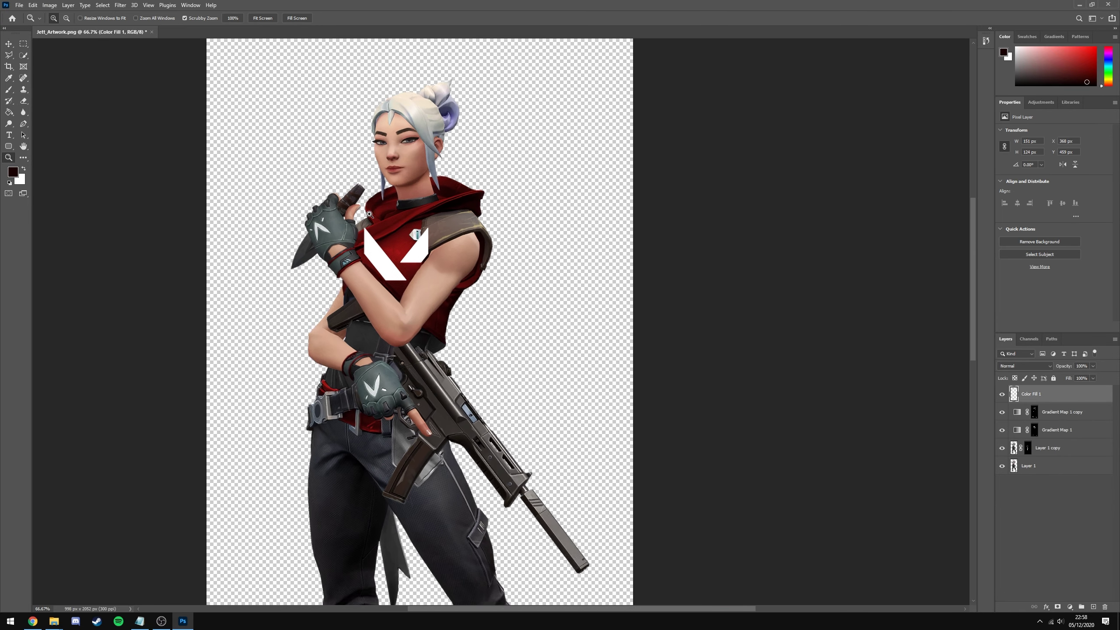
# Free-transform the white logo so it is smaller and tilted to fit the chest of the red top.
pyautogui.moveTo(405, 276); pyautogui.dragTo(404, 273)
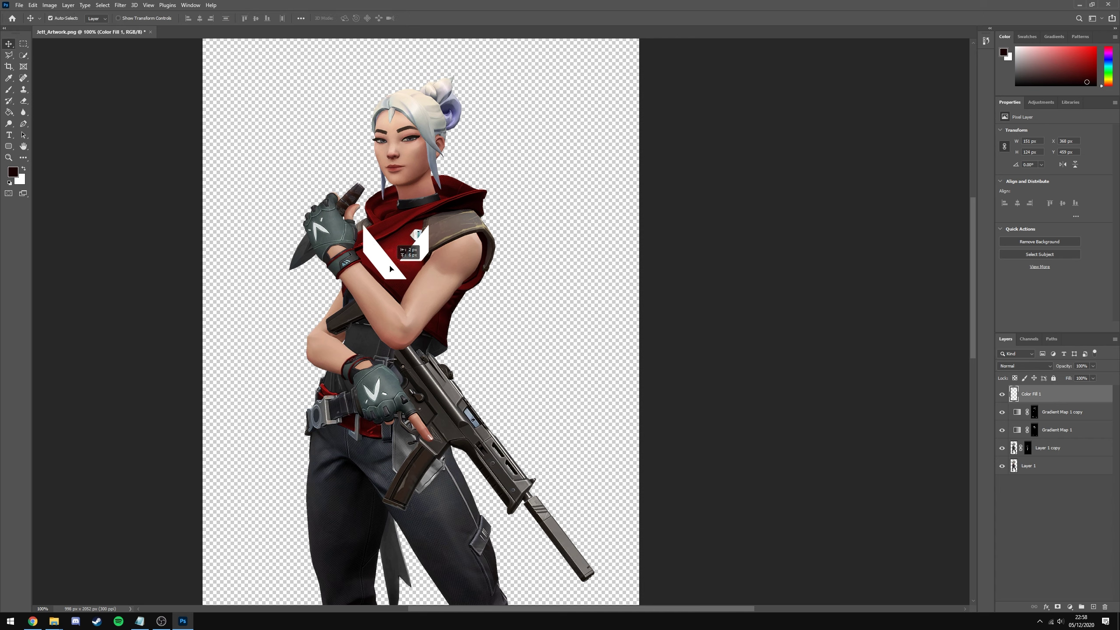
pyautogui.hotkey('ctrl', 't')
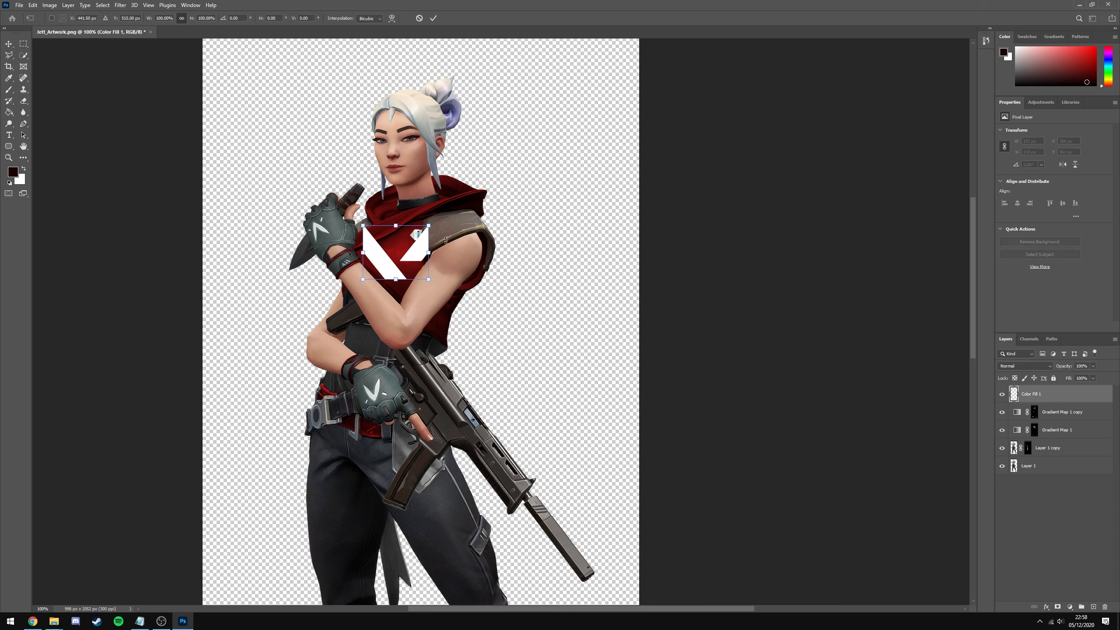
pyautogui.moveTo(429, 226); pyautogui.dragTo(461, 220)
pyautogui.moveTo(432, 193); pyautogui.dragTo(413, 241)
pyautogui.press('Return')
pyautogui.hotkey('ctrl', 't')
pyautogui.click(433, 18)
# Check how the white chest logo looks on the full figure and close up.
pyautogui.press('z')
pyautogui.keyDown('alt'); pyautogui.click(345, 243); pyautogui.keyUp('alt')
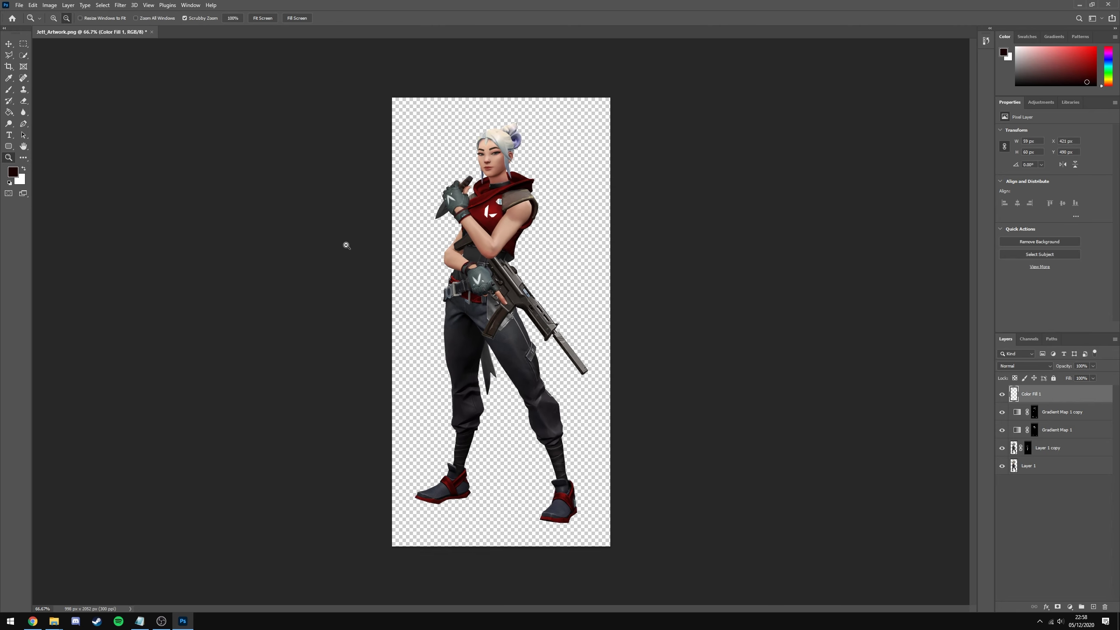
pyautogui.keyDown('alt'); pyautogui.click(345, 243); pyautogui.keyUp('alt')
pyautogui.click(487, 209)
pyautogui.click(488, 209)
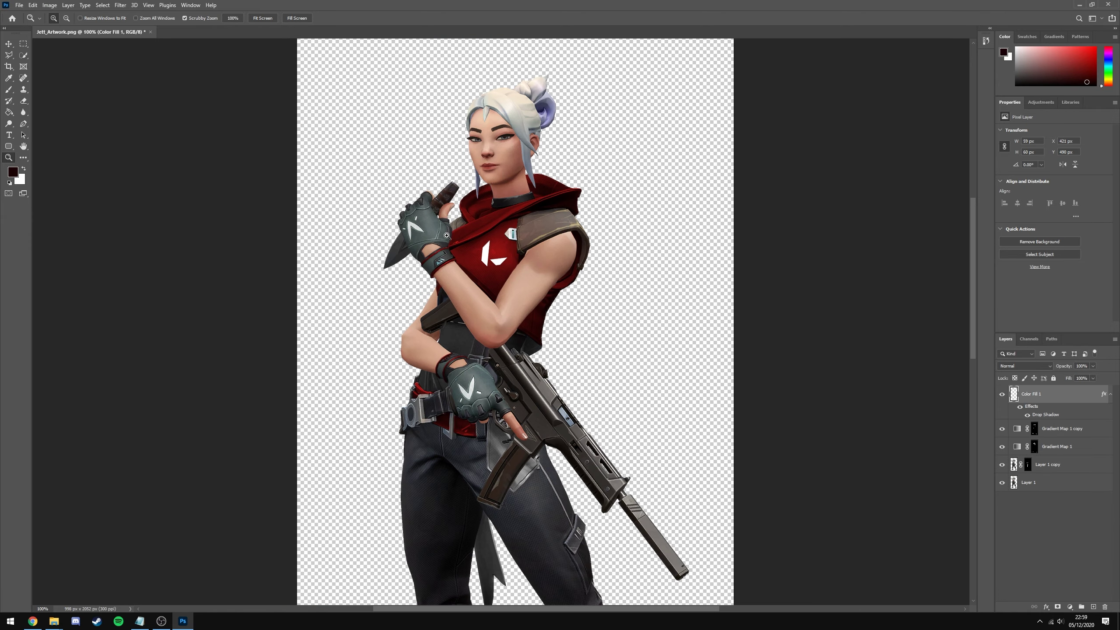
pyautogui.moveTo(447, 235); pyautogui.dragTo(581, 232)
pyautogui.press('v')
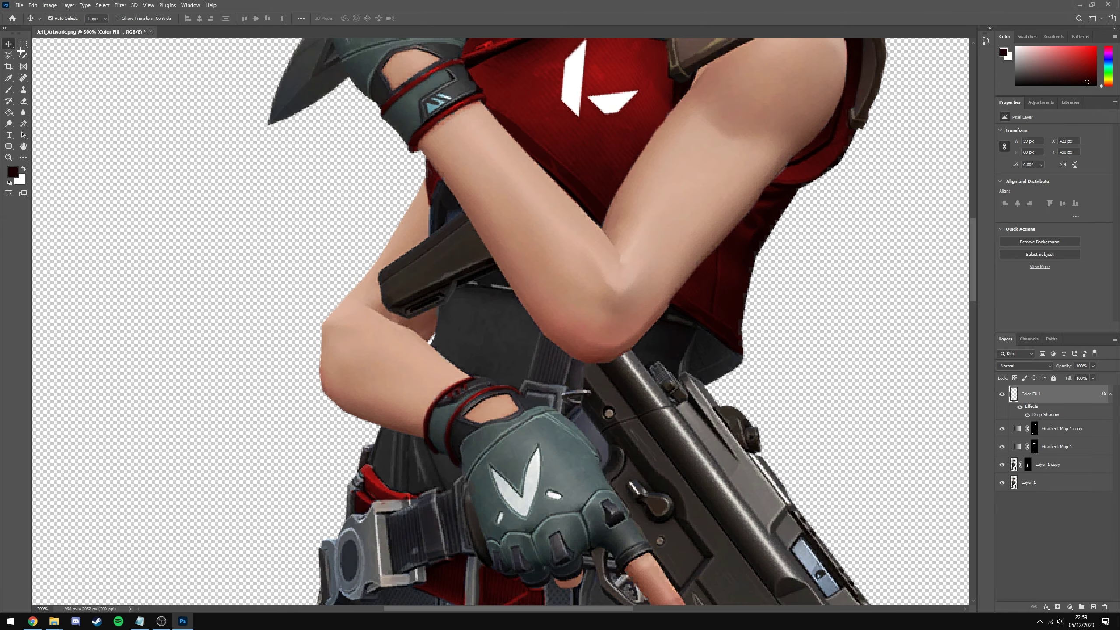
# Move the white logo down beside the lower glove, and fill the lassoed original emblem on Layer 1's glove with Content-Aware.
pyautogui.moveTo(600, 100); pyautogui.dragTo(493, 415)
pyautogui.scroll(-1, 577, 481)
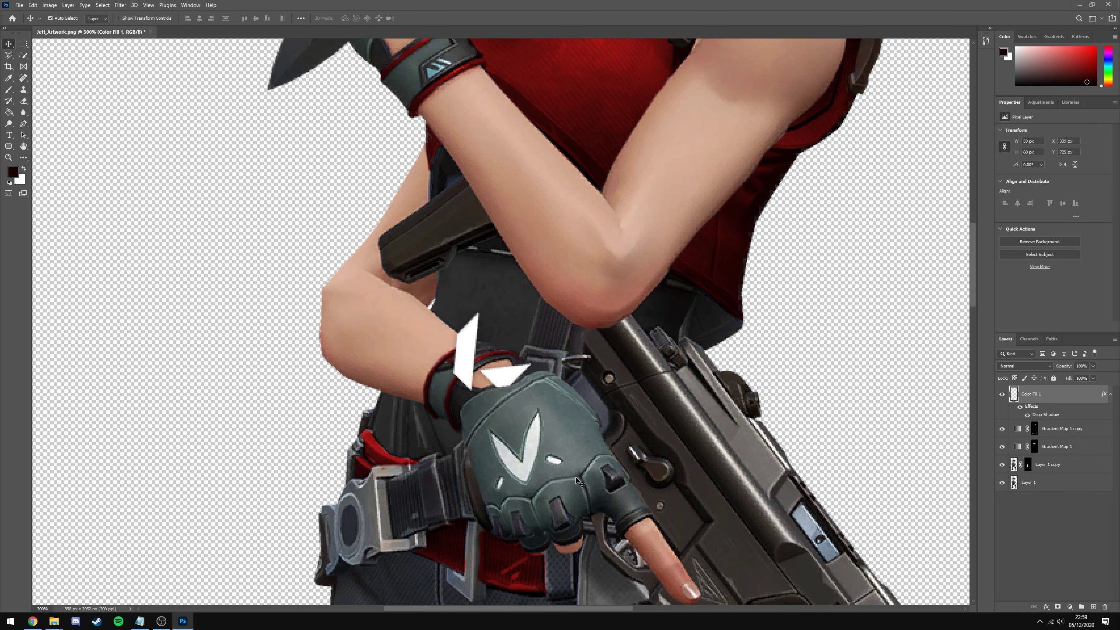
pyautogui.click(1043, 483)
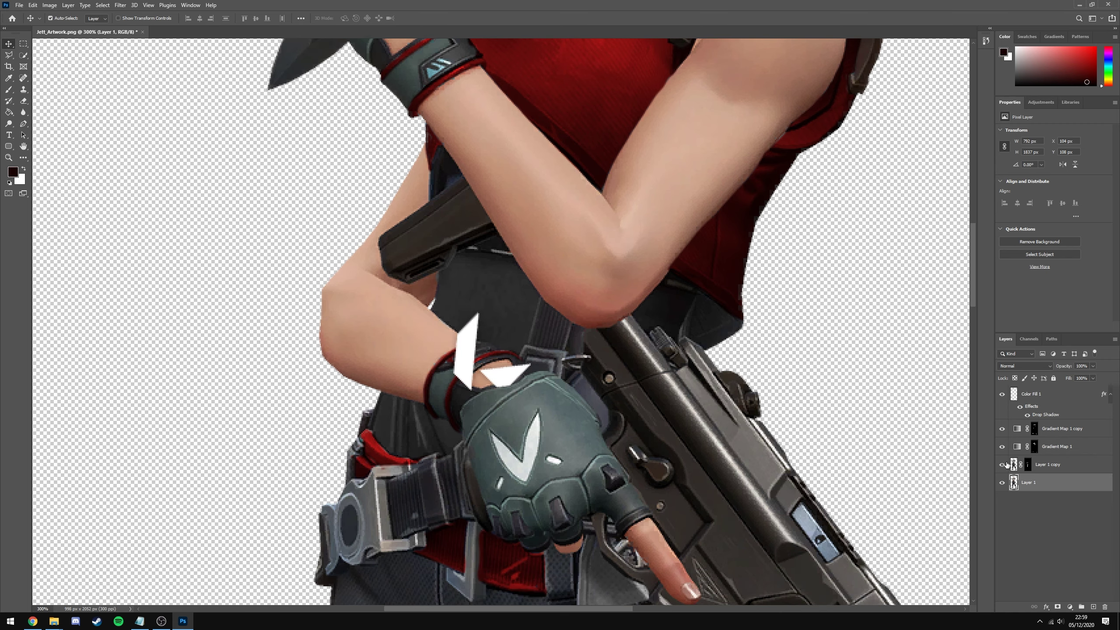
pyautogui.press('l')
pyautogui.scroll(1, 535, 455)
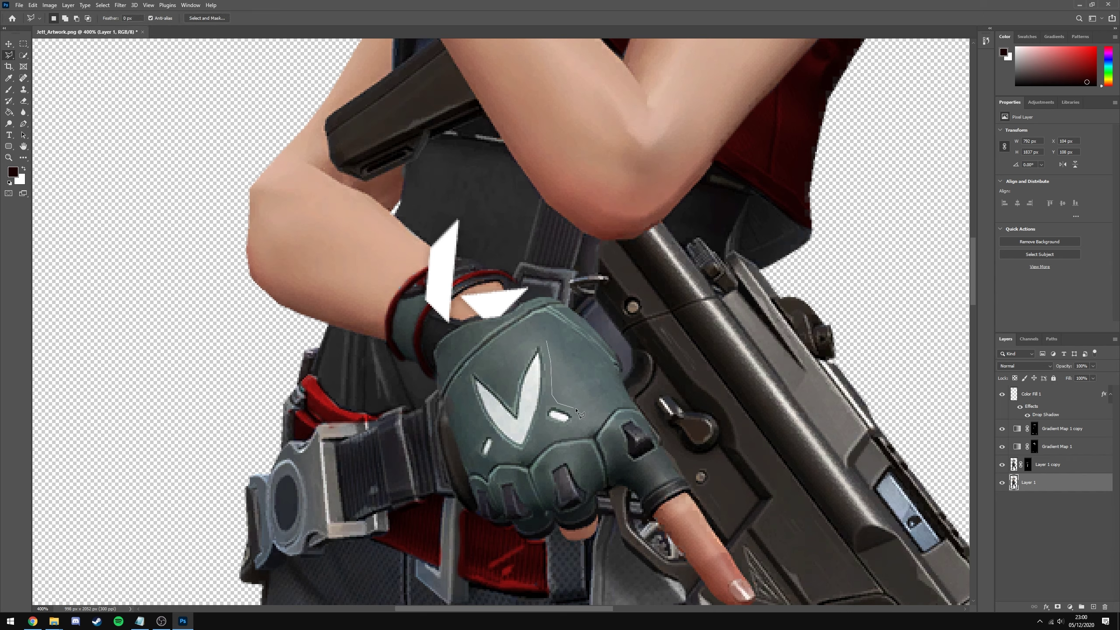
pyautogui.click(492, 467)
pyautogui.rightClick(536, 393)
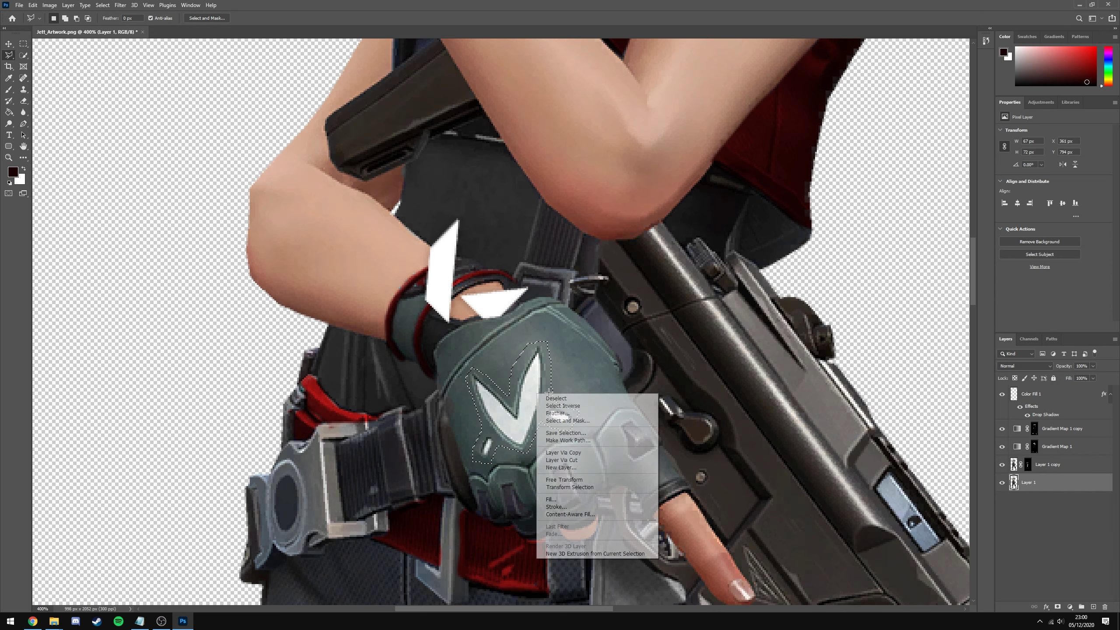
pyautogui.click(565, 499)
pyautogui.click(569, 175)
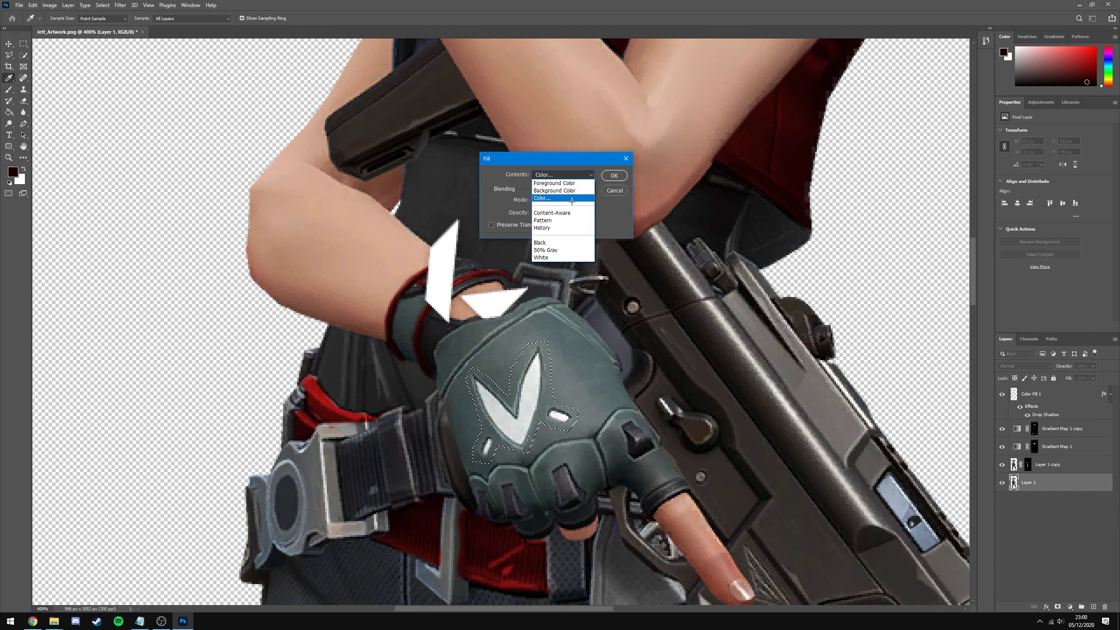
pyautogui.click(556, 209)
pyautogui.click(611, 175)
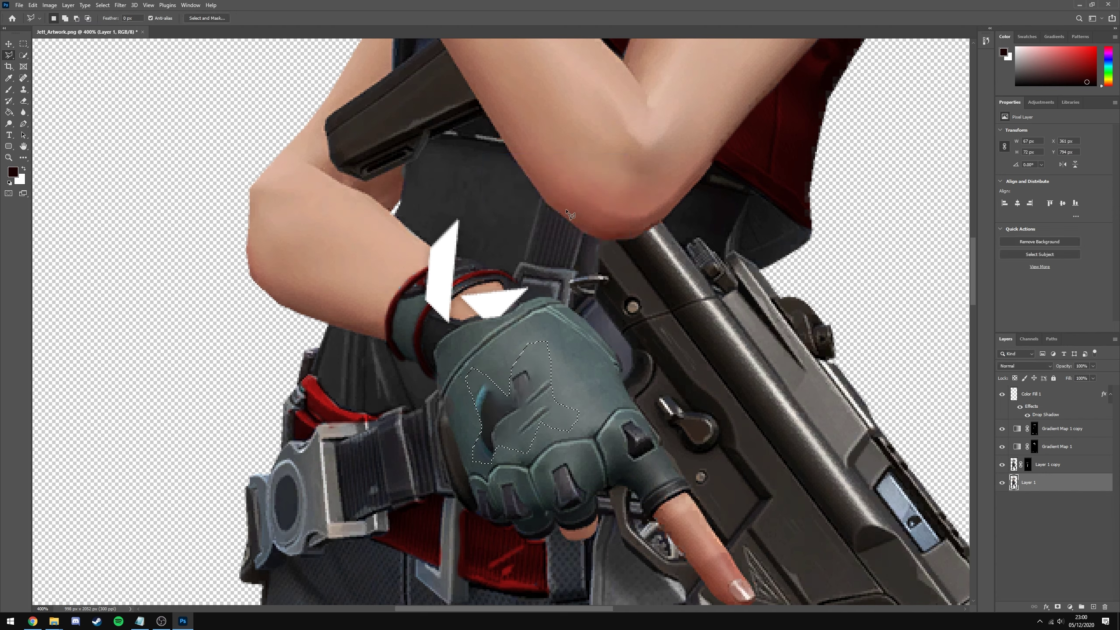
# Apply the Content-Aware fill to the same glove selection two more times, and clear the selection.
pyautogui.rightClick(513, 404)
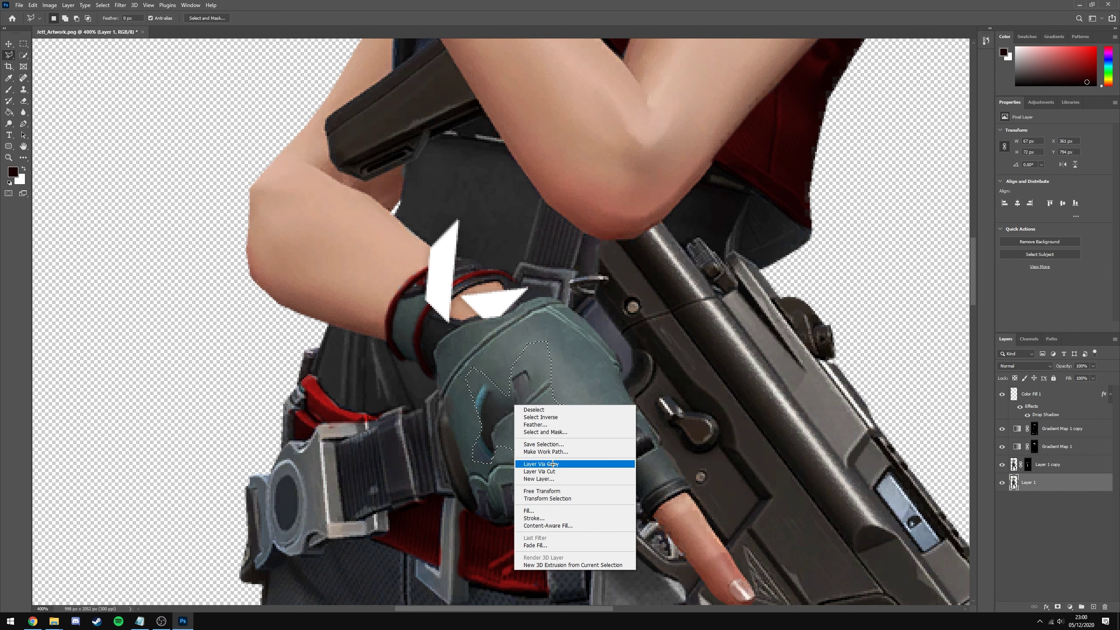
pyautogui.click(538, 510)
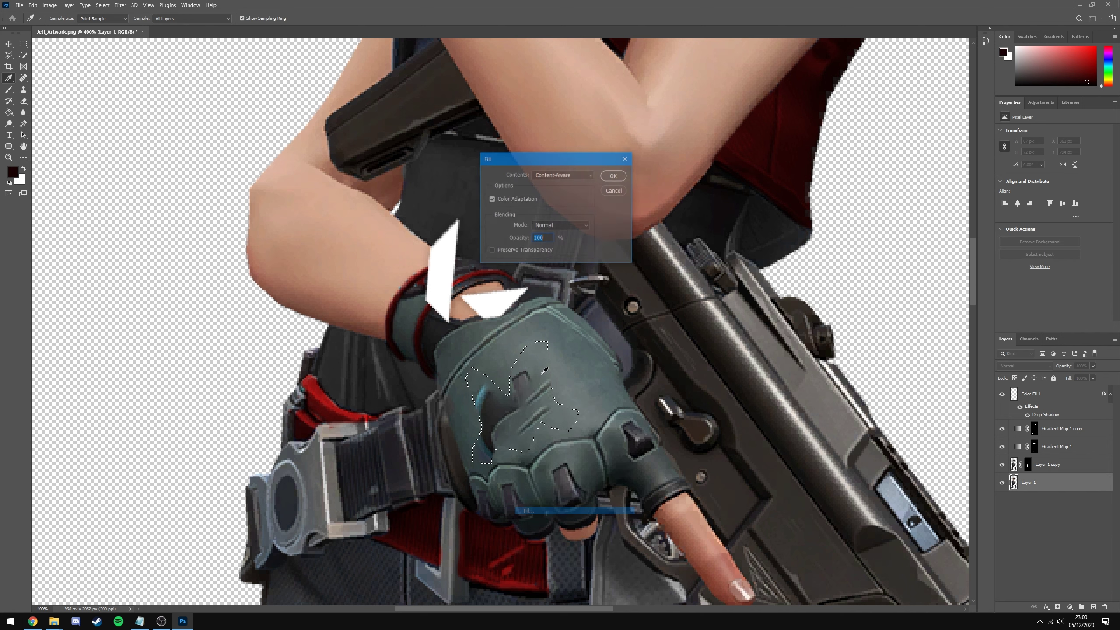
pyautogui.click(612, 175)
pyautogui.rightClick(524, 400)
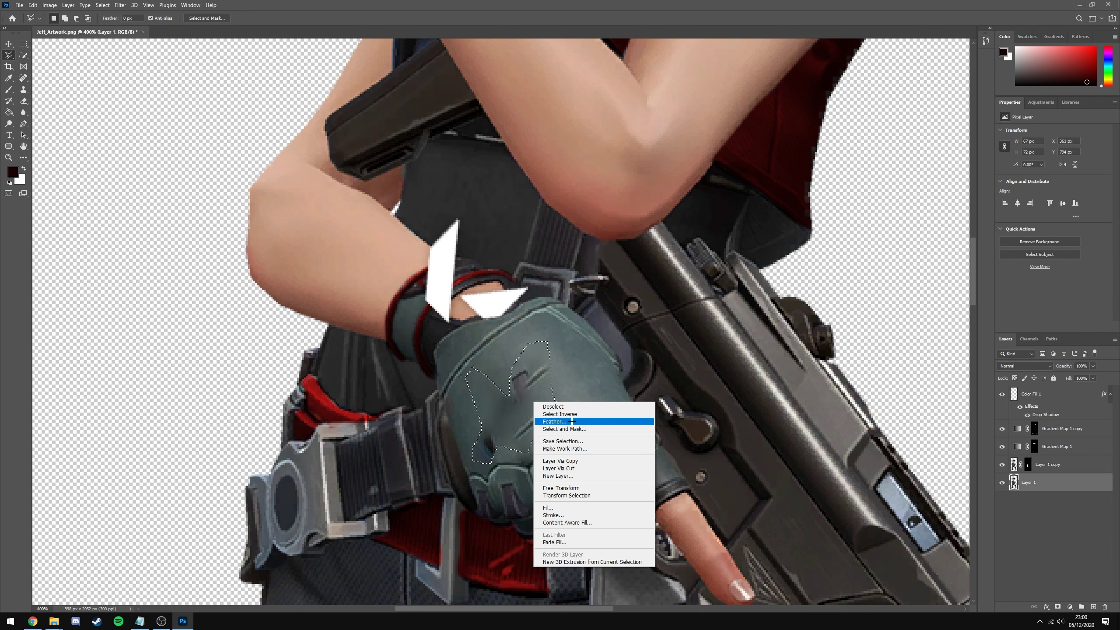
pyautogui.click(539, 508)
pyautogui.click(613, 175)
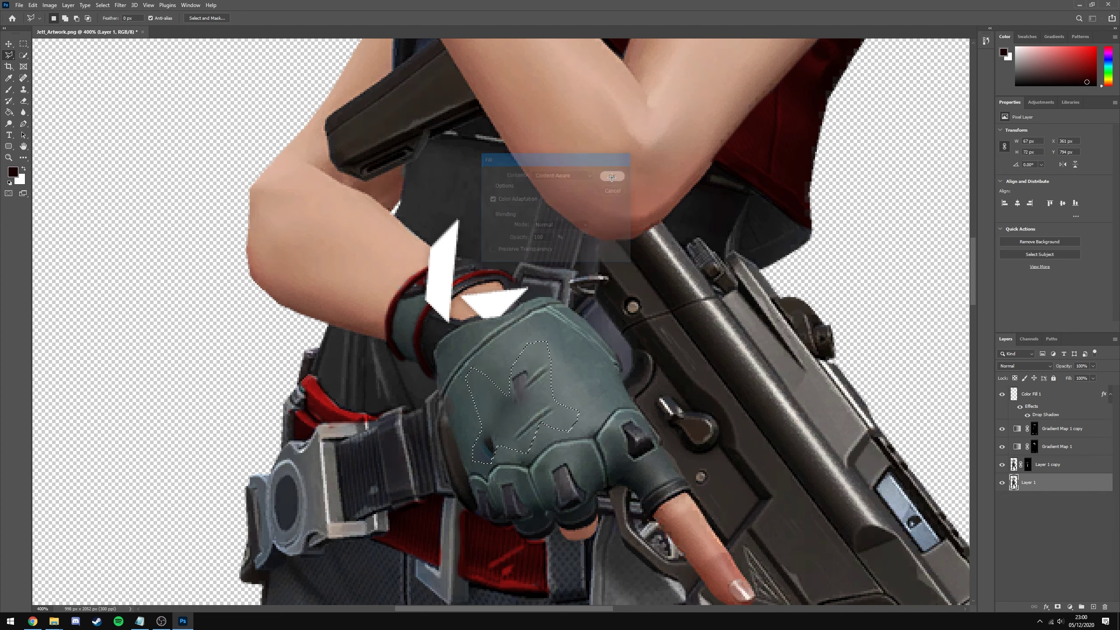
pyautogui.hotkey('ctrl', 'd')
pyautogui.scroll(-2, 547, 318)
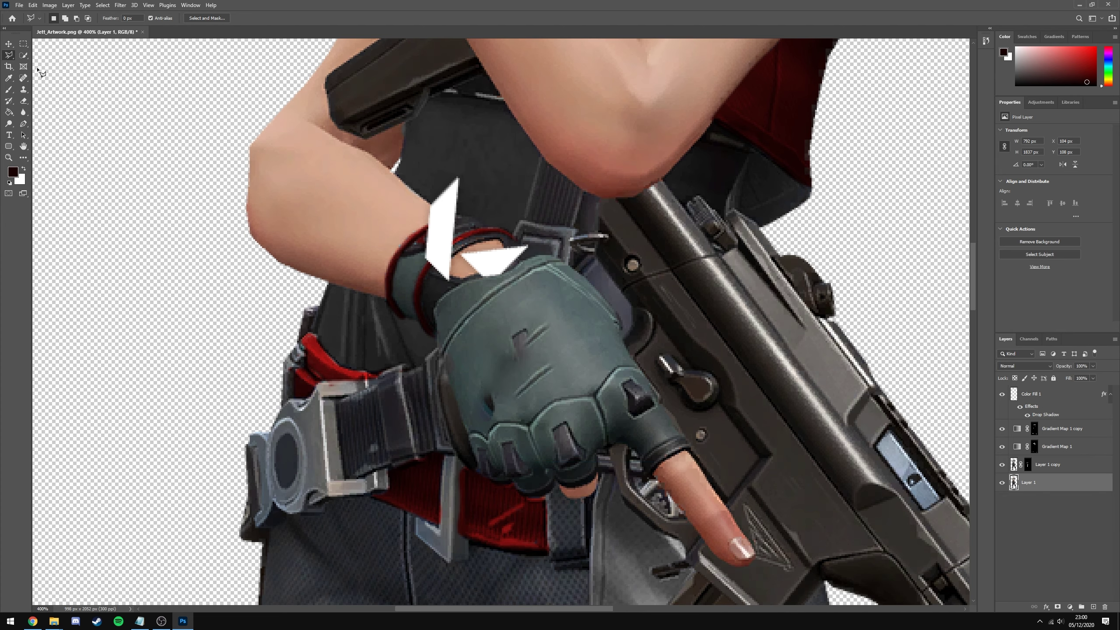
# Lasso the leftover marks on the back of the lower glove freehand, fill them with Content-Aware, and deselect.
pyautogui.rightClick(9, 55)
pyautogui.click(49, 54)
pyautogui.moveTo(552, 340)
pyautogui.mouseDown()
pyautogui.moveTo(536, 311)
pyautogui.moveTo(493, 346)
pyautogui.moveTo(472, 399)
pyautogui.moveTo(473, 423)
pyautogui.moveTo(500, 430)
pyautogui.mouseUp()
pyautogui.hotkey('shift', 'BackSpace')
pyautogui.press('Return')
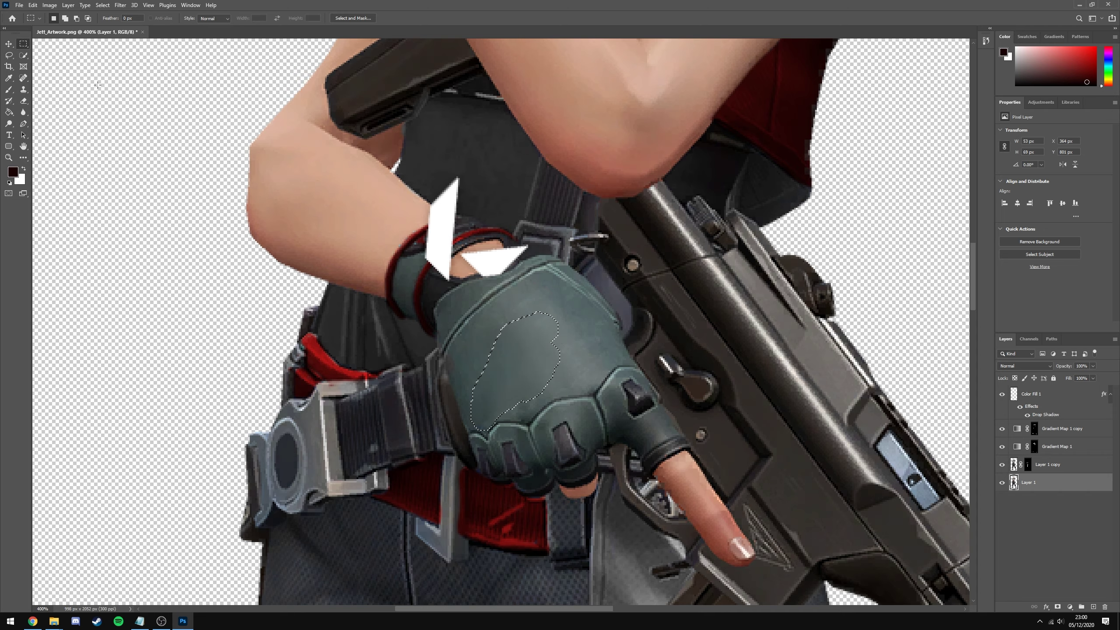
pyautogui.hotkey('ctrl', 'd')
# Free-transform the white logo to about 73% size, rotate it about 114°, and place it on the back of the lower glove.
pyautogui.press('z')
pyautogui.keyDown('alt'); pyautogui.click(488, 304); pyautogui.keyUp('alt')
pyautogui.moveTo(488, 304); pyautogui.dragTo(505, 355)
pyautogui.press('v')
pyautogui.hotkey('ctrl', 't')
pyautogui.moveTo(496, 298); pyautogui.dragTo(464, 317)
pyautogui.press('Return')
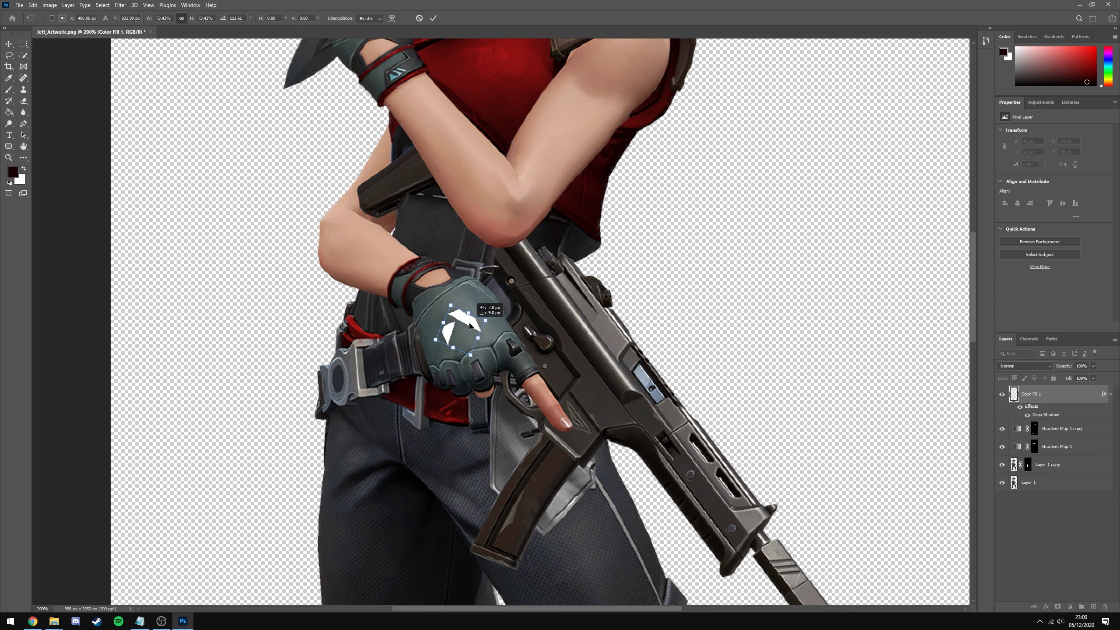
# Skew the white logo on the lower glove so that it follows the angle of the hand.
pyautogui.press('z')
pyautogui.scroll(-4, 446, 219)
pyautogui.scroll(2, 445, 219)
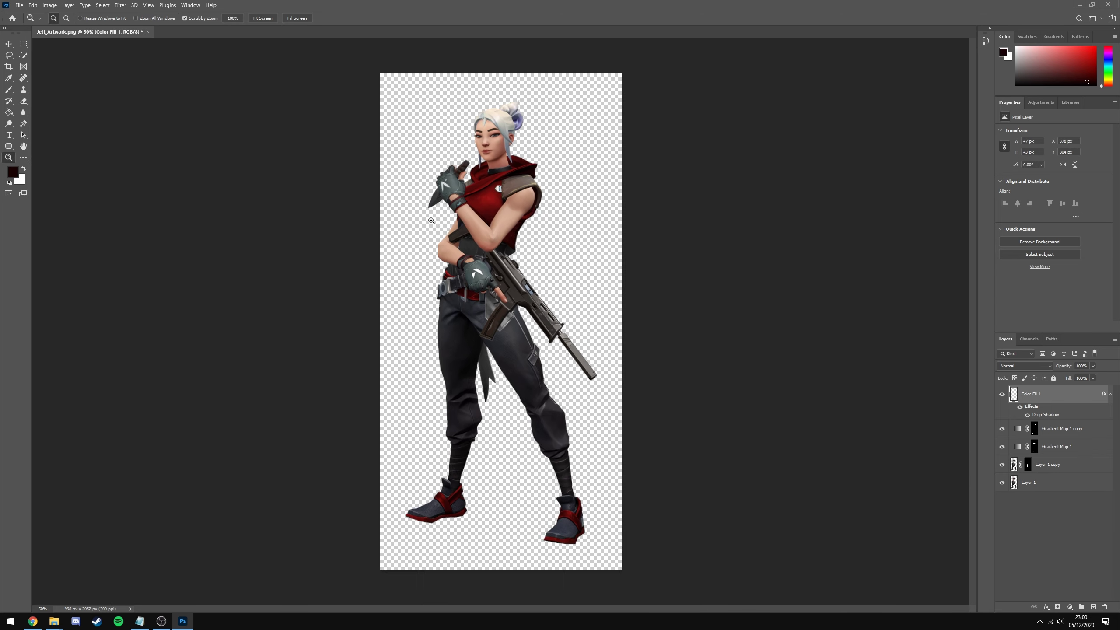
pyautogui.scroll(2, 511, 271)
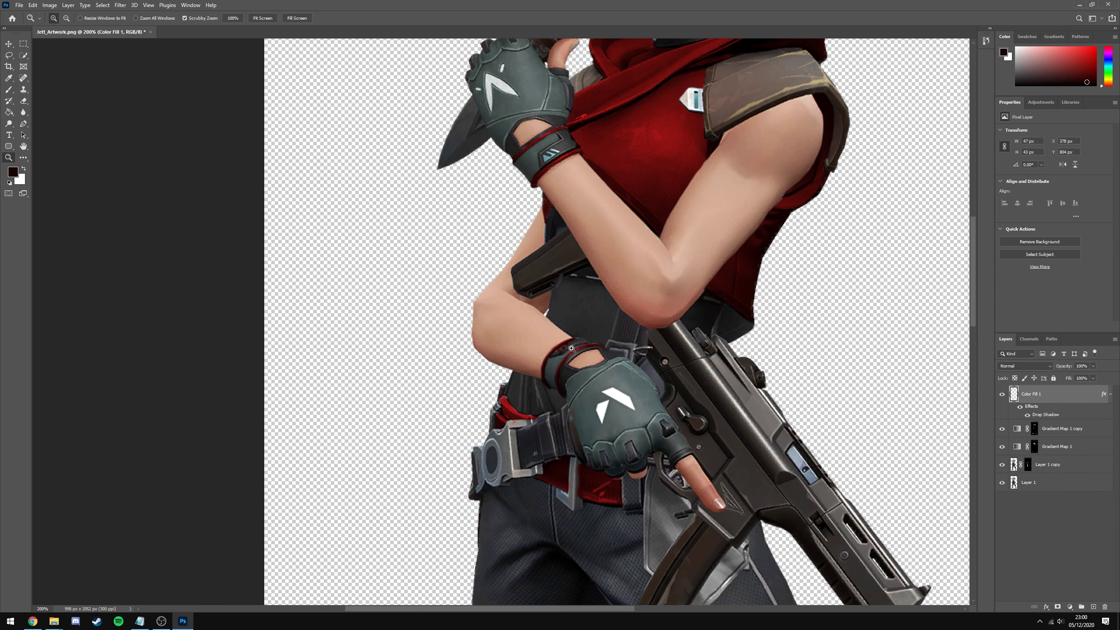
pyautogui.click(9, 43)
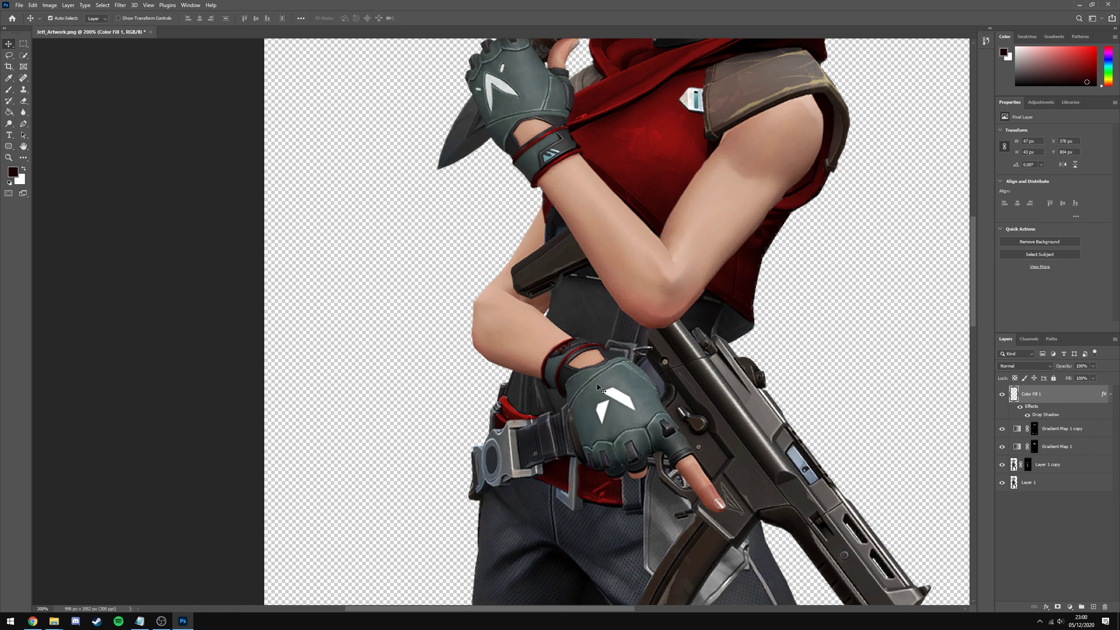
pyautogui.click(33, 5)
pyautogui.moveTo(89, 205)
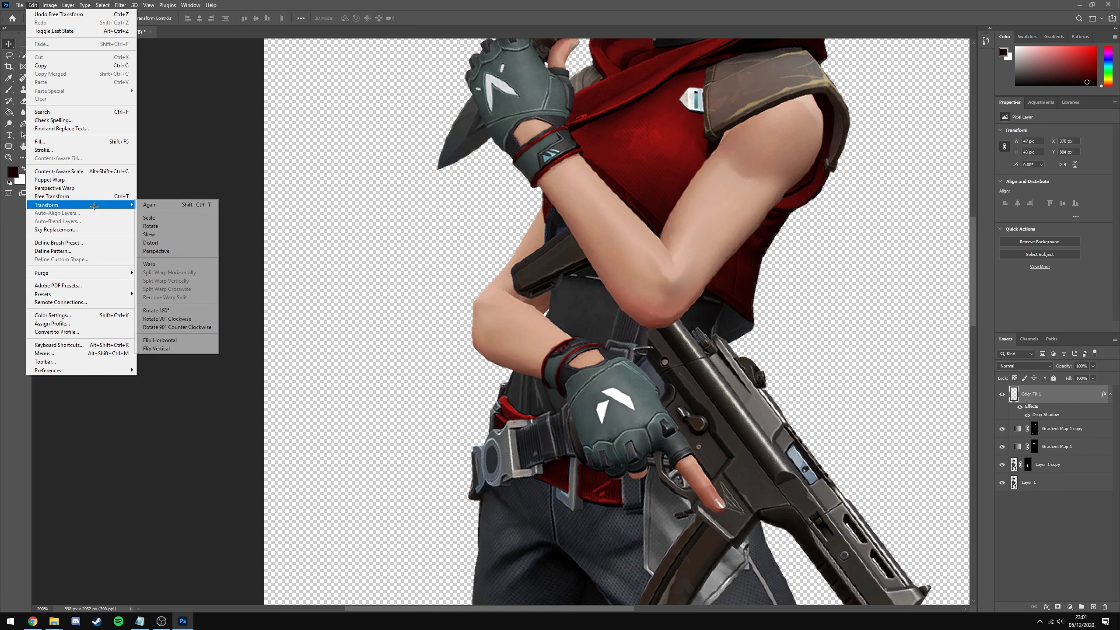
pyautogui.click(151, 219)
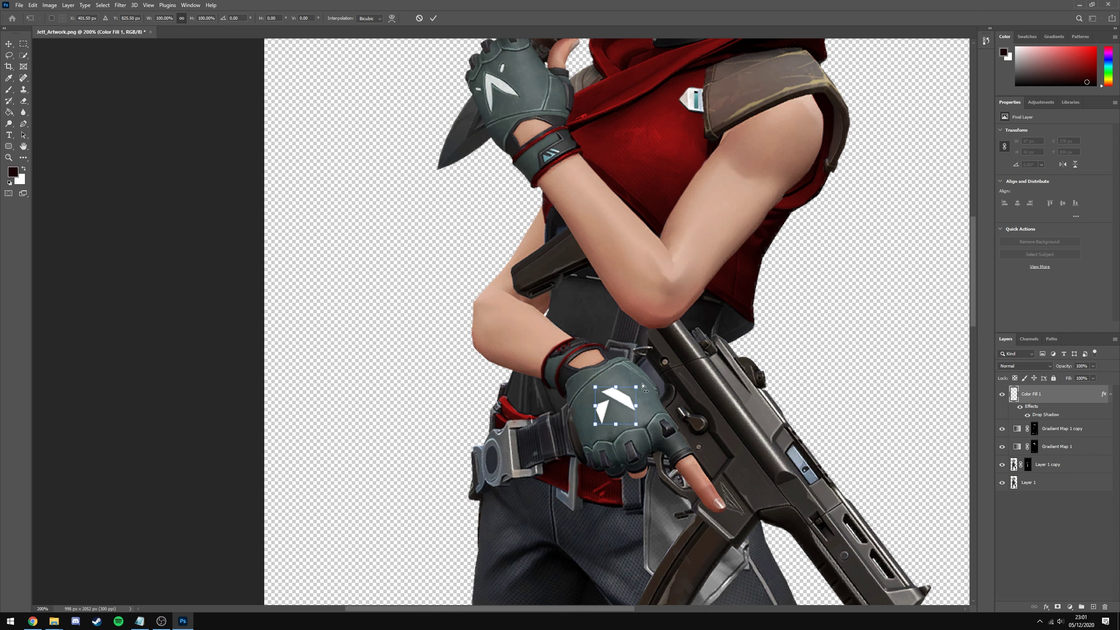
pyautogui.moveTo(642, 386); pyautogui.dragTo(619, 416)
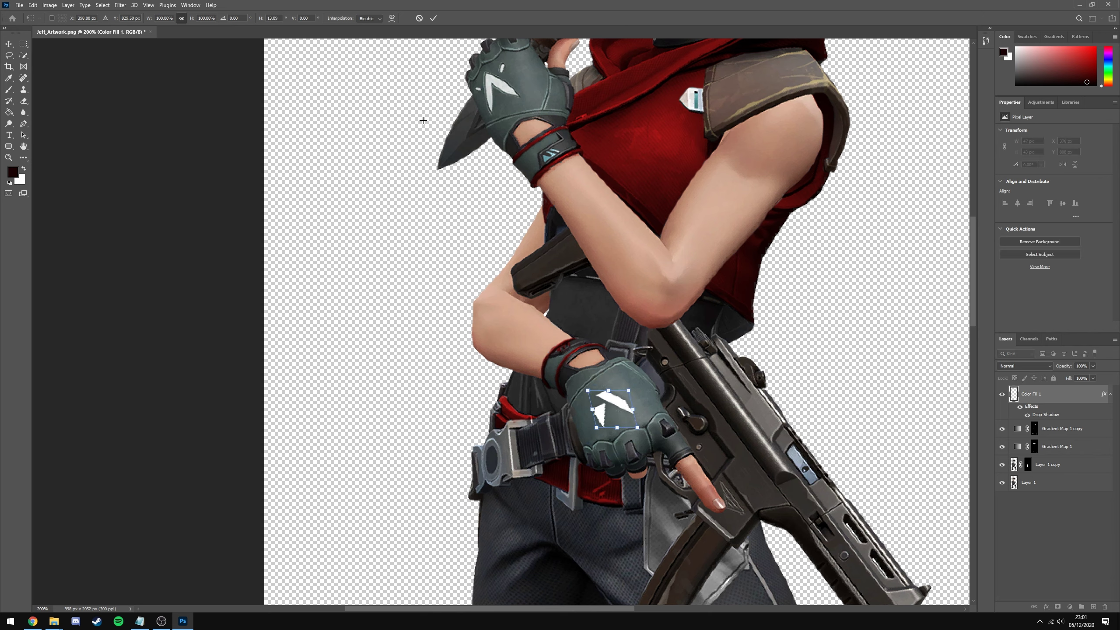
pyautogui.press('Return')
# Check how the white glove logo looks on the full recoloured figure.
pyautogui.press('z')
pyautogui.keyDown('alt'); pyautogui.click(313, 324); pyautogui.keyUp('alt')
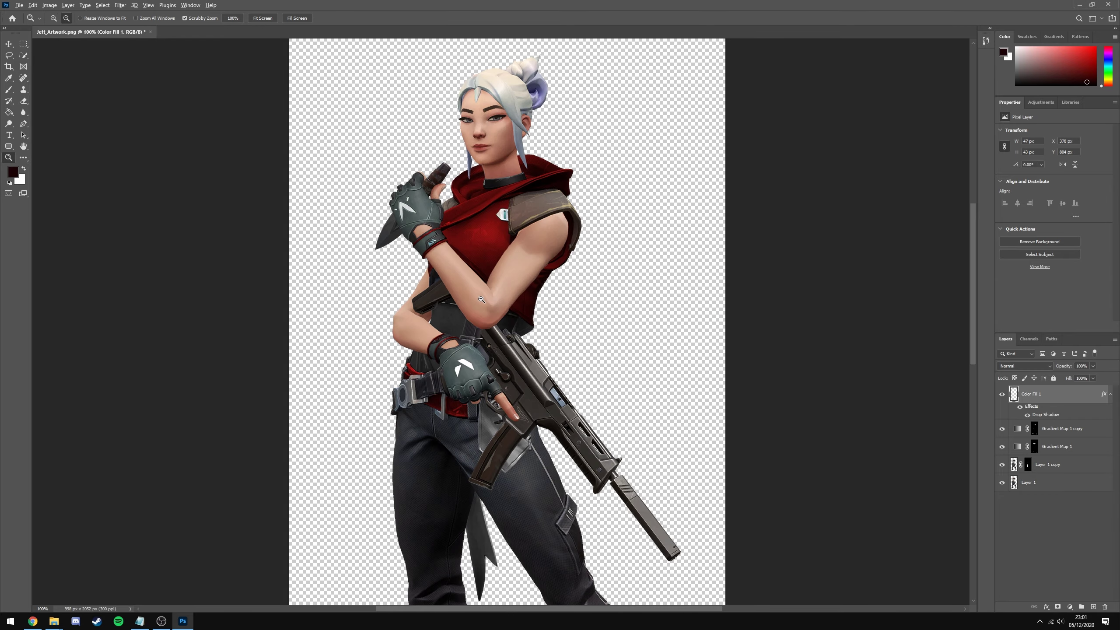
pyautogui.keyDown('alt'); pyautogui.click(551, 304); pyautogui.keyUp('alt')
pyautogui.click(478, 223)
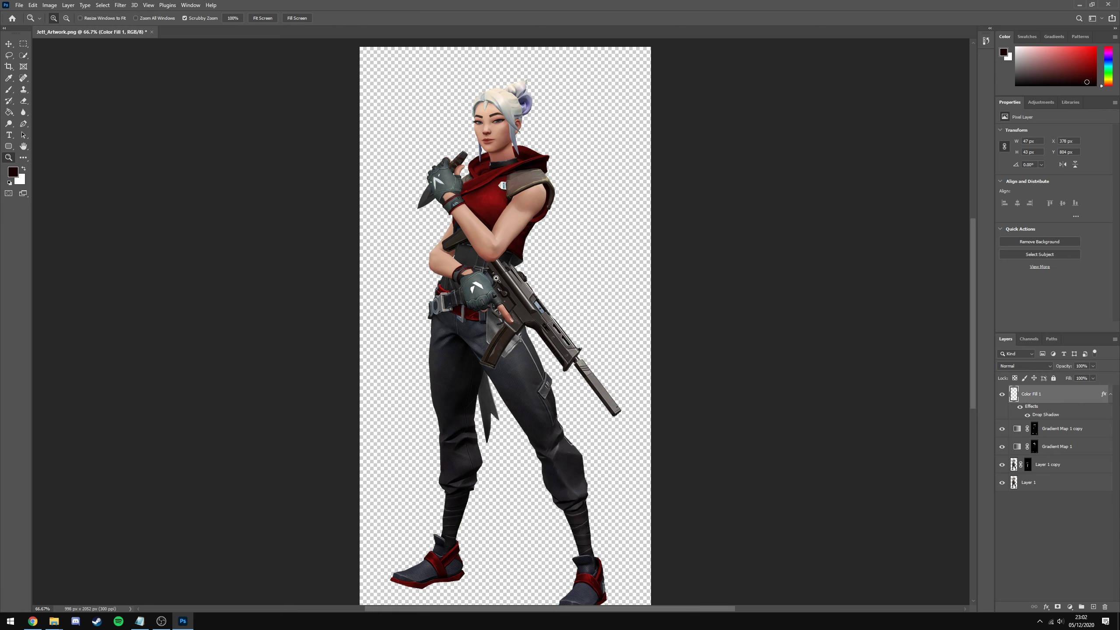
pyautogui.scroll(-2, 512, 286)
pyautogui.scroll(2, 528, 296)
pyautogui.scroll(-1, 531, 296)
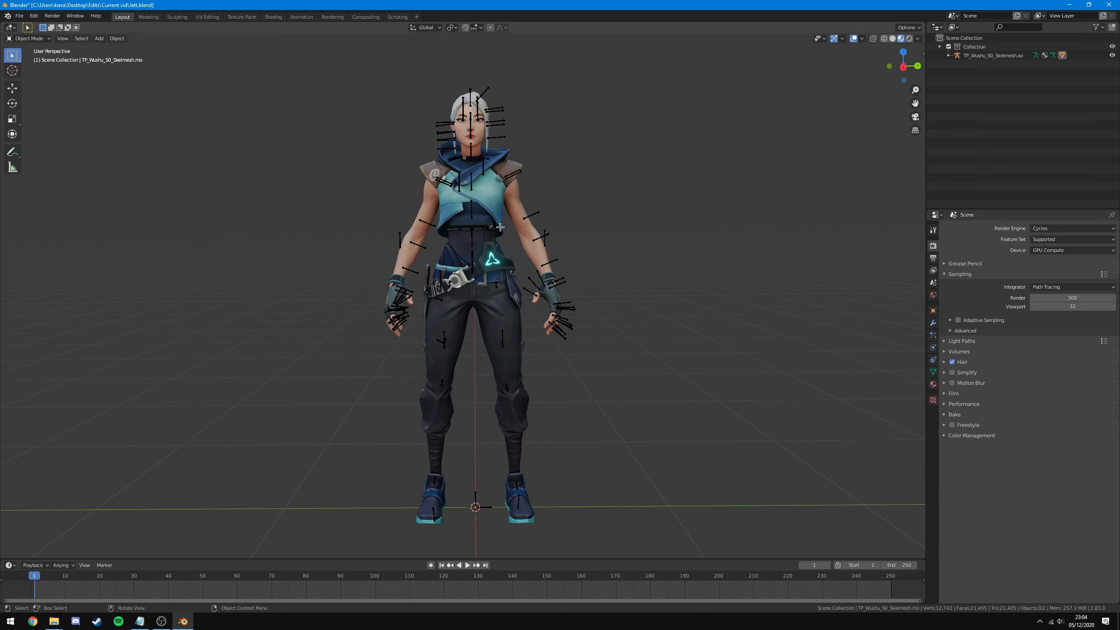
# Switch to Blender, select the Jett mesh, and show its materials' nodes in the Shading workspace, from TP_Wushu_S0_Hair_MI to slot 4's TP_Wushu_S0_TattooMI.
pyautogui.click(433, 316)
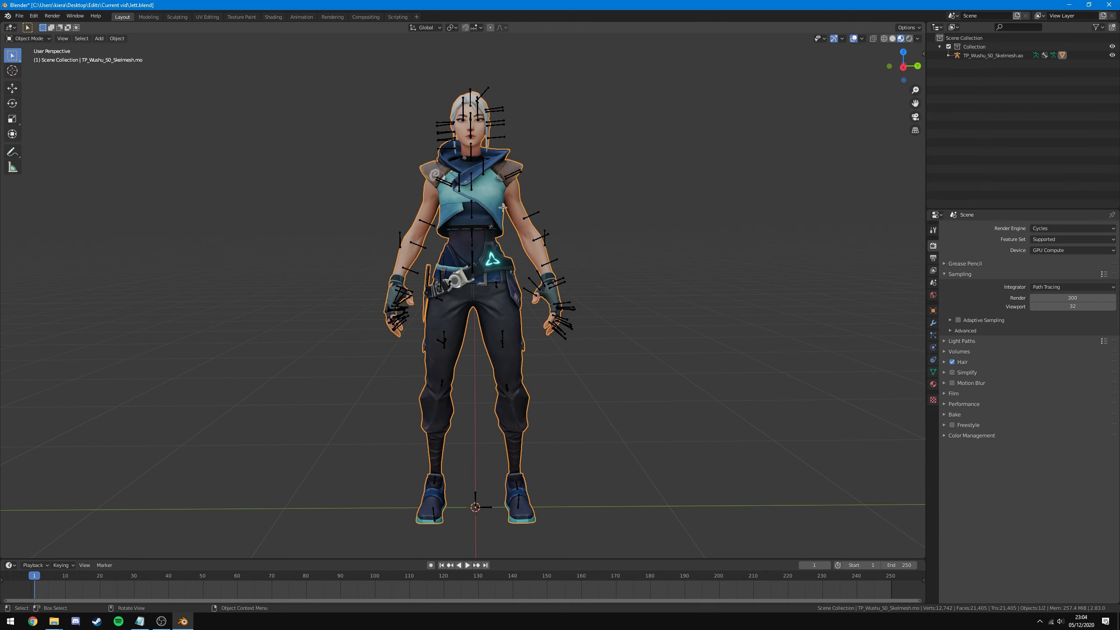
pyautogui.click(273, 17)
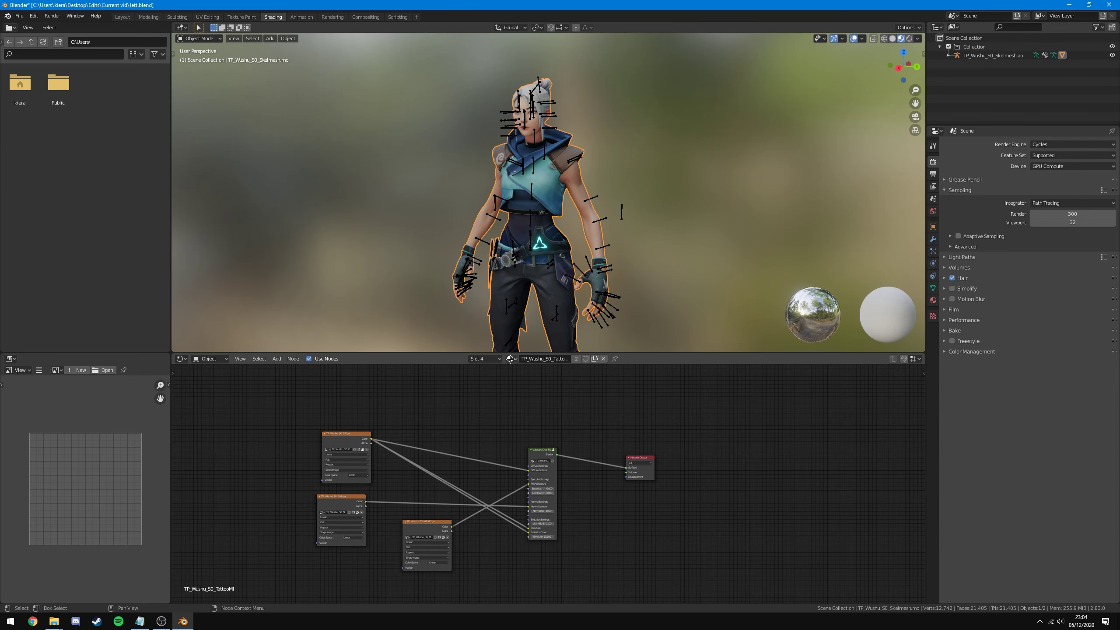
pyautogui.click(483, 358)
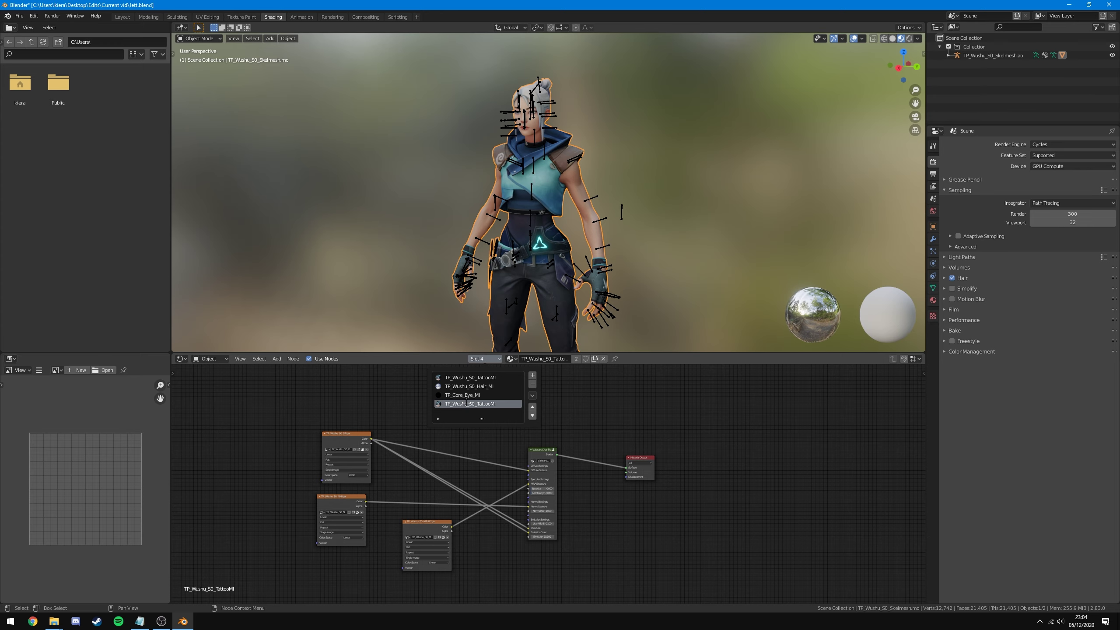
pyautogui.click(479, 387)
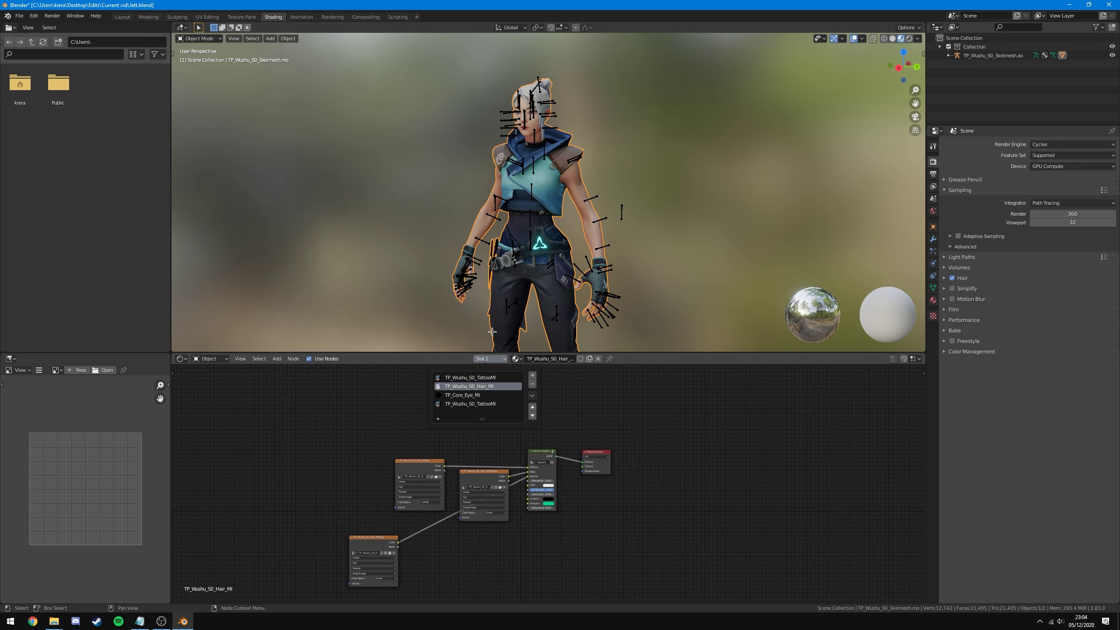
pyautogui.scroll(2, 451, 412)
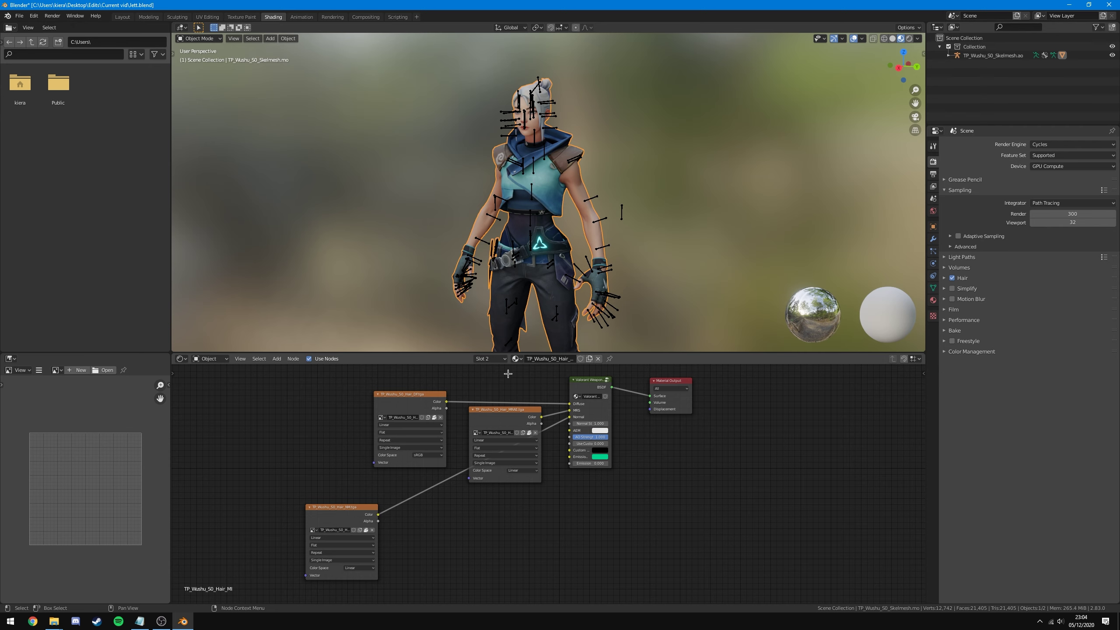
pyautogui.click(490, 358)
pyautogui.click(479, 402)
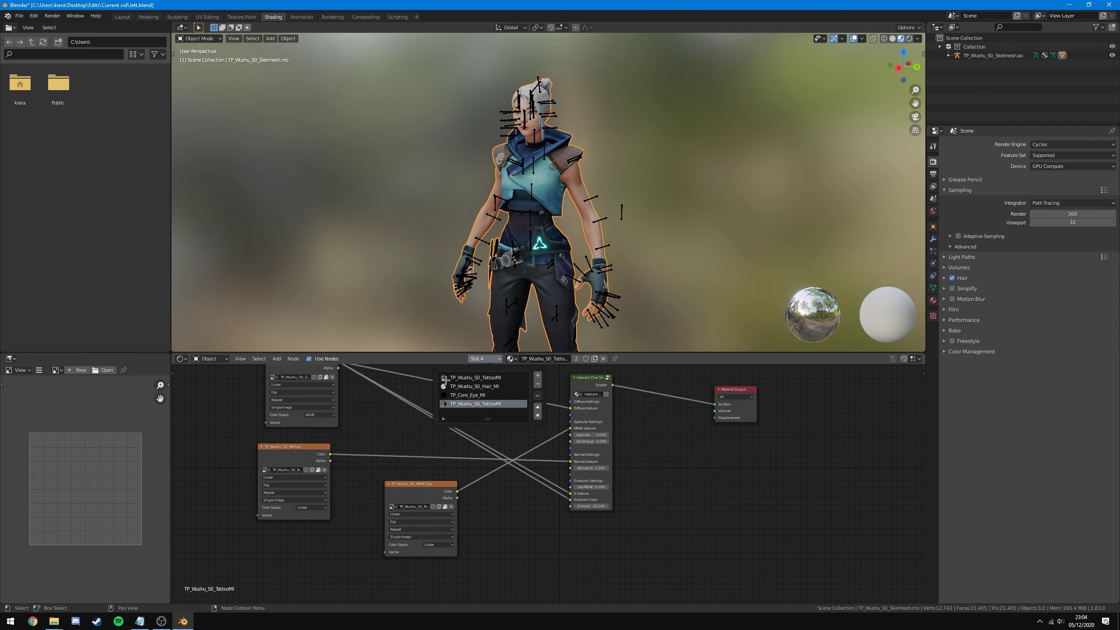
pyautogui.scroll(1, 643, 455)
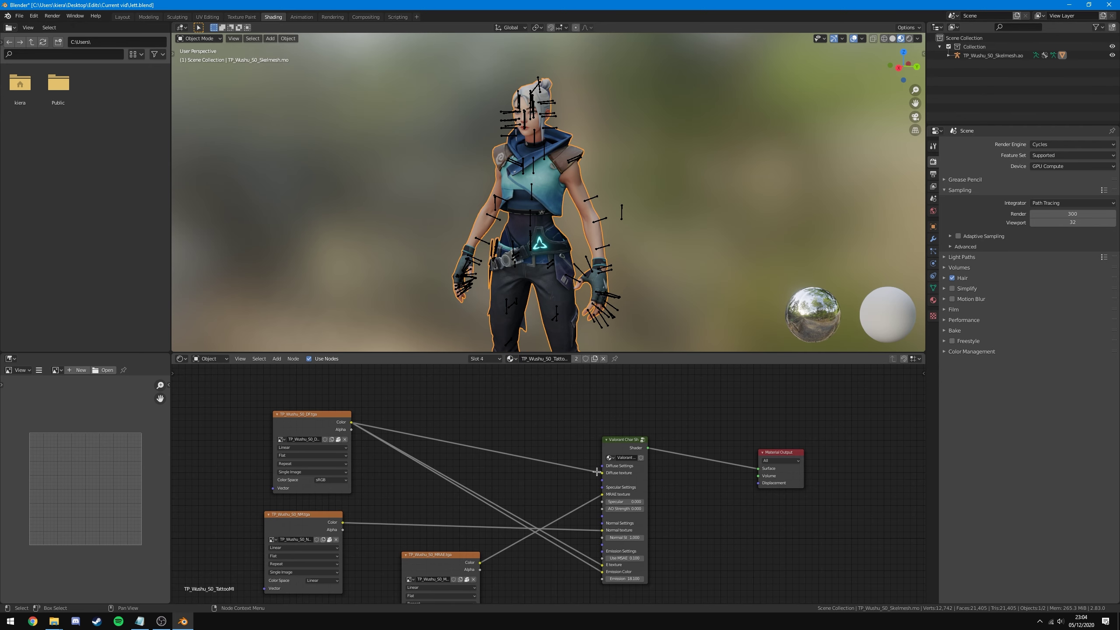
# Rearrange the three image texture nodes of TP_Wushu_S0_TattooMI closer to the Valorant character shader node.
pyautogui.moveTo(601, 472)
pyautogui.mouseDown()
pyautogui.moveTo(358, 421)
pyautogui.moveTo(602, 473)
pyautogui.mouseUp()
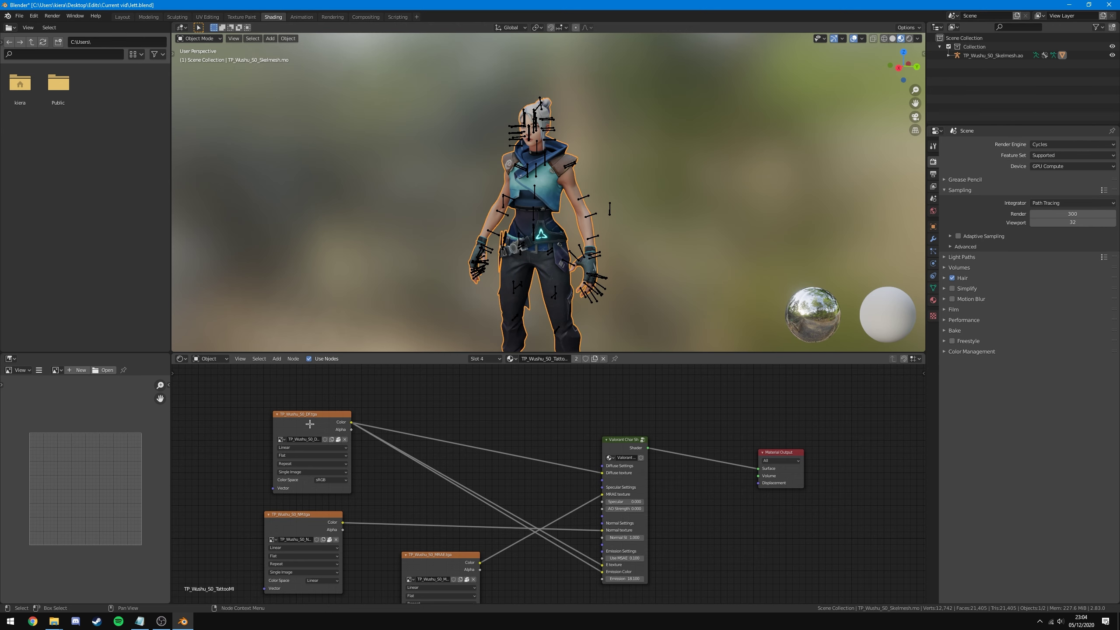
pyautogui.moveTo(315, 425); pyautogui.dragTo(392, 414)
pyautogui.moveTo(304, 515); pyautogui.dragTo(305, 492)
pyautogui.moveTo(444, 555); pyautogui.dragTo(425, 529)
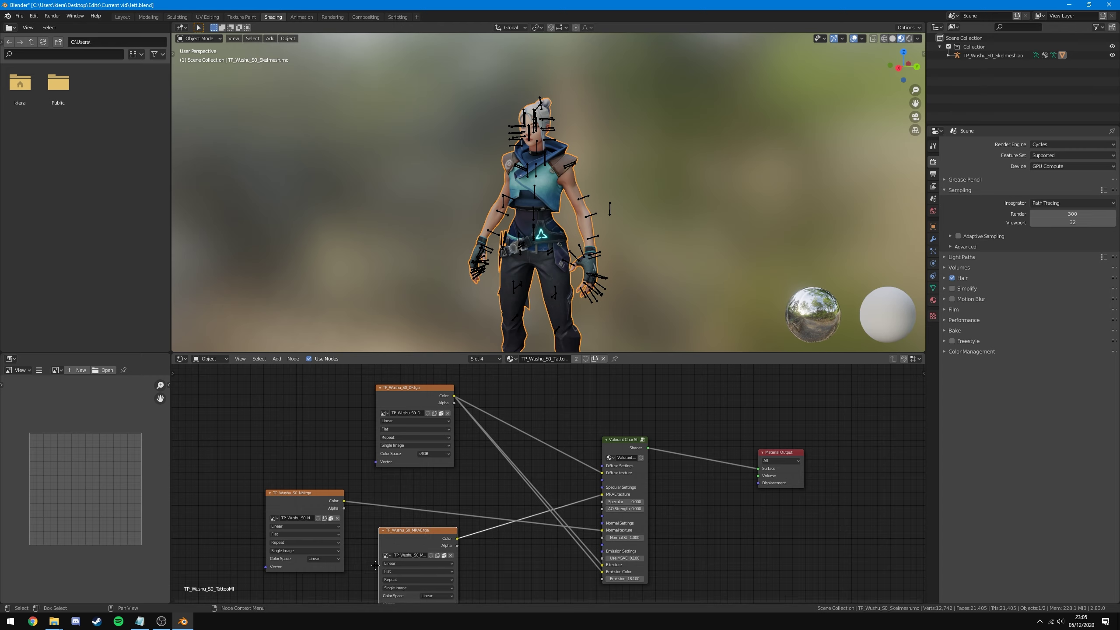
pyautogui.click(399, 390)
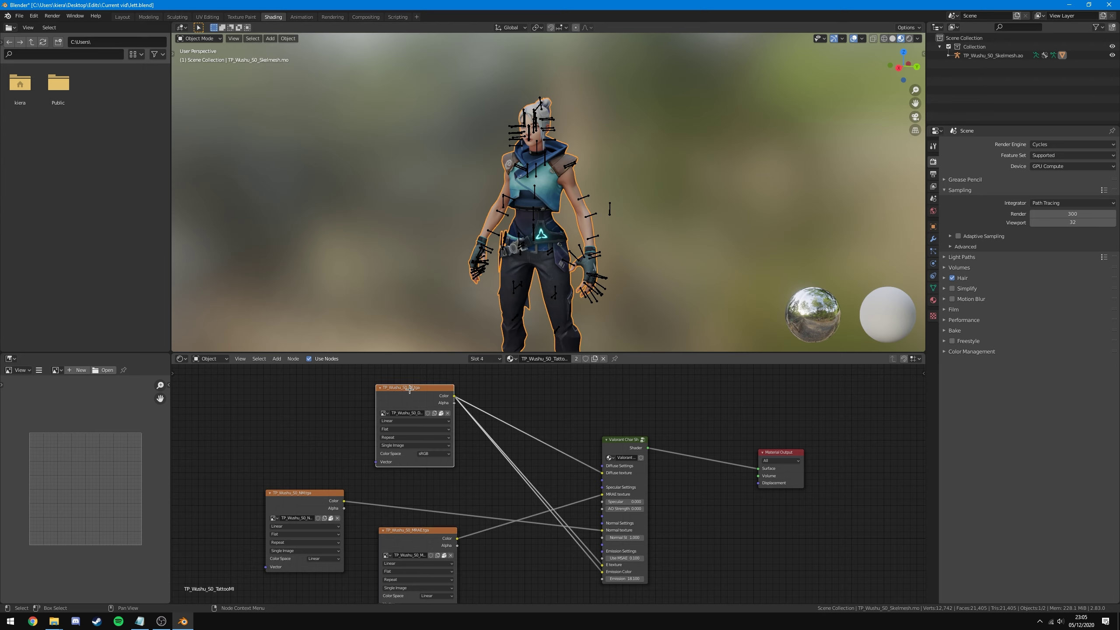
pyautogui.moveTo(395, 388); pyautogui.dragTo(398, 389)
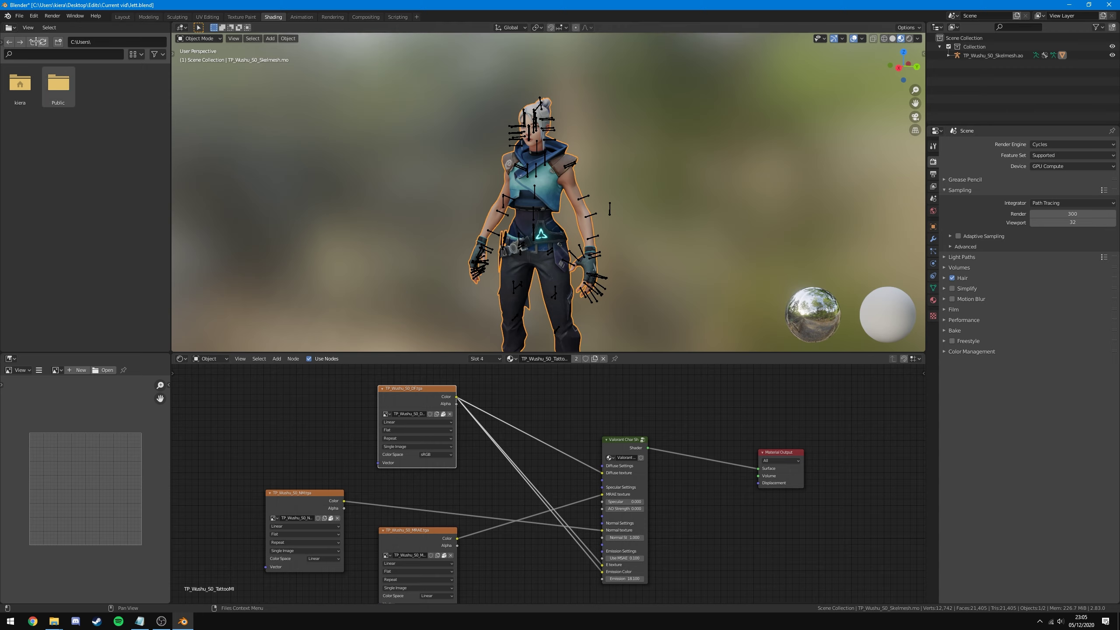
# Unpack the TP_Wushu_S0_DF.tga image, using the file from the current directory and creating it when necessary.
pyautogui.click(19, 15)
pyautogui.moveTo(74, 157)
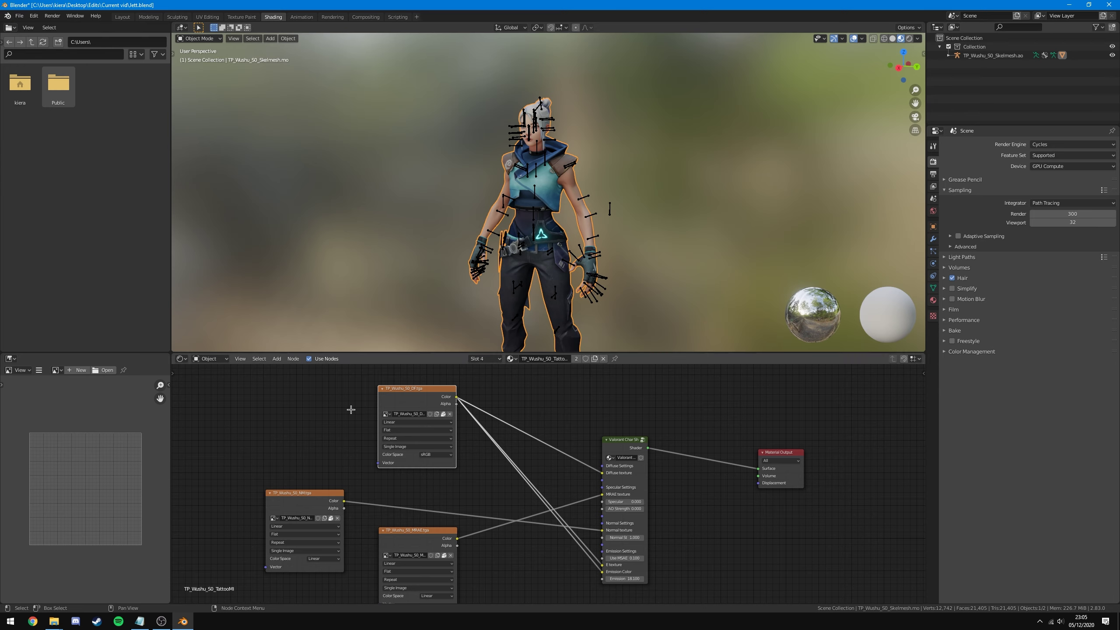
pyautogui.click(430, 401)
pyautogui.click(443, 414)
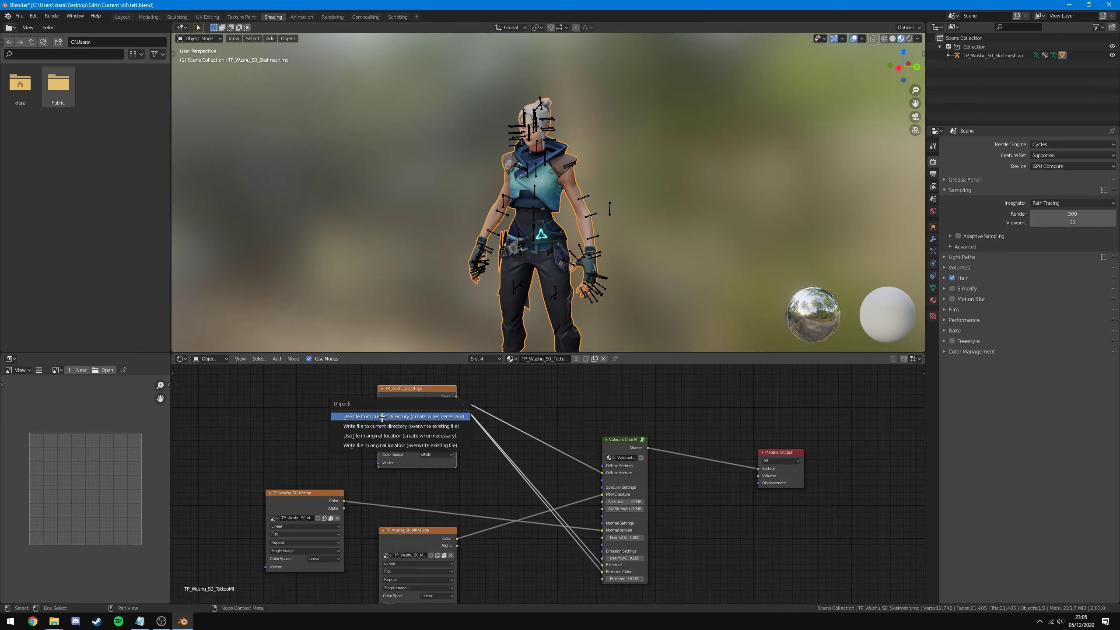
pyautogui.click(442, 417)
# Check in the image file browser which folder holds the unpacked TP_Wushu_S0_DF.tga, and cancel without opening it.
pyautogui.click(444, 414)
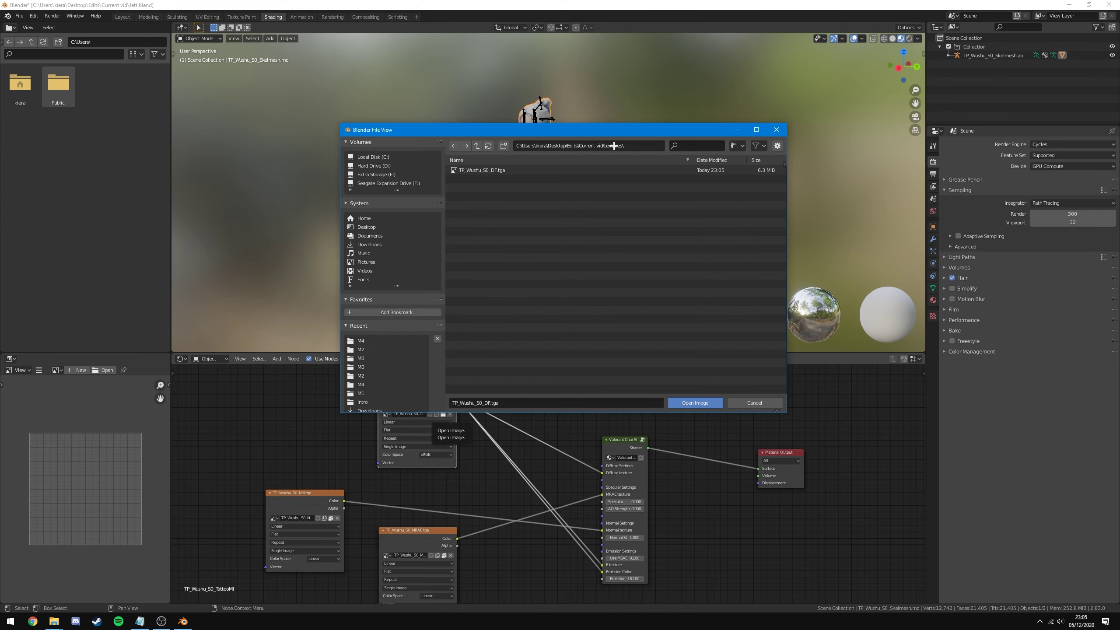
pyautogui.click(513, 170)
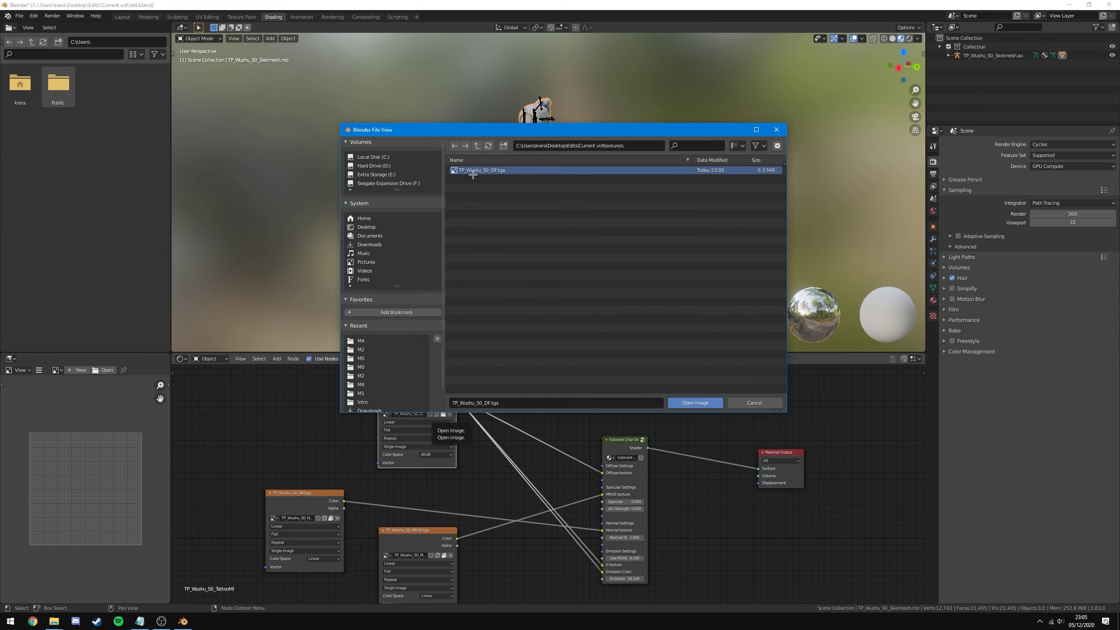
pyautogui.click(754, 403)
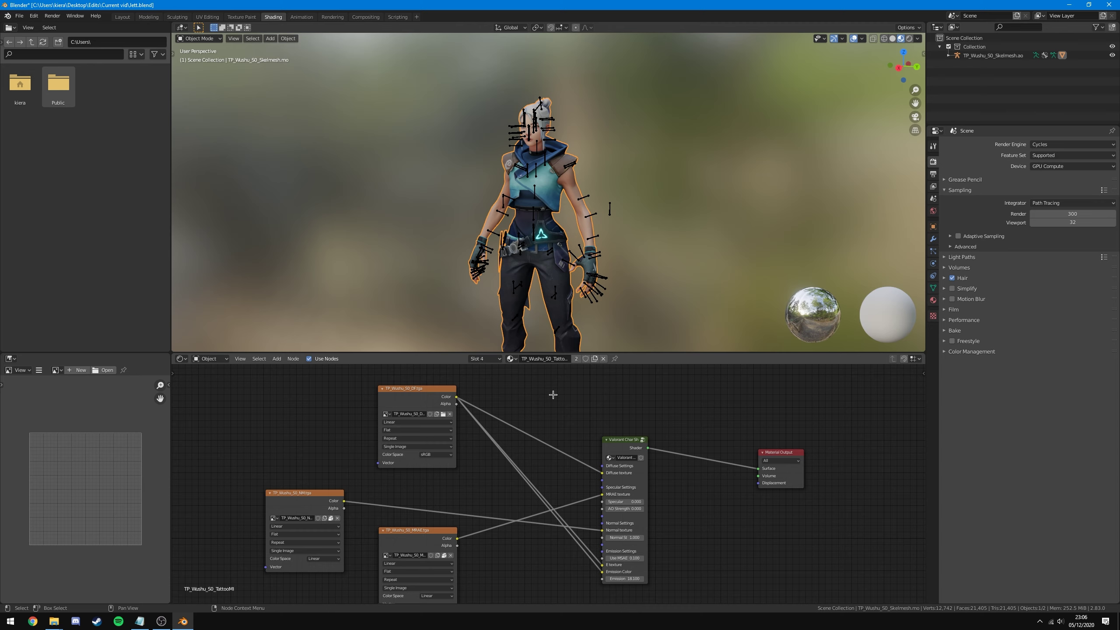
pyautogui.moveTo(406, 388); pyautogui.dragTo(410, 387)
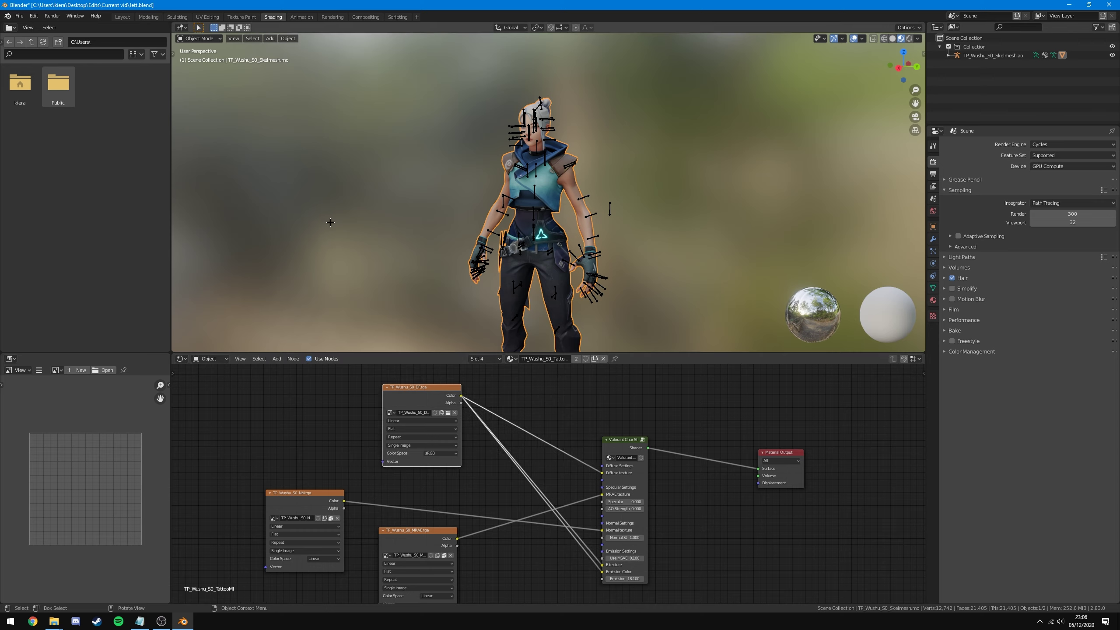
# Switch to File Explorer and open TP_Wushu_S0_DF.tga from the Current vid project's textures folder in Photoshop.
pyautogui.hotkey('alt', 'Tab')
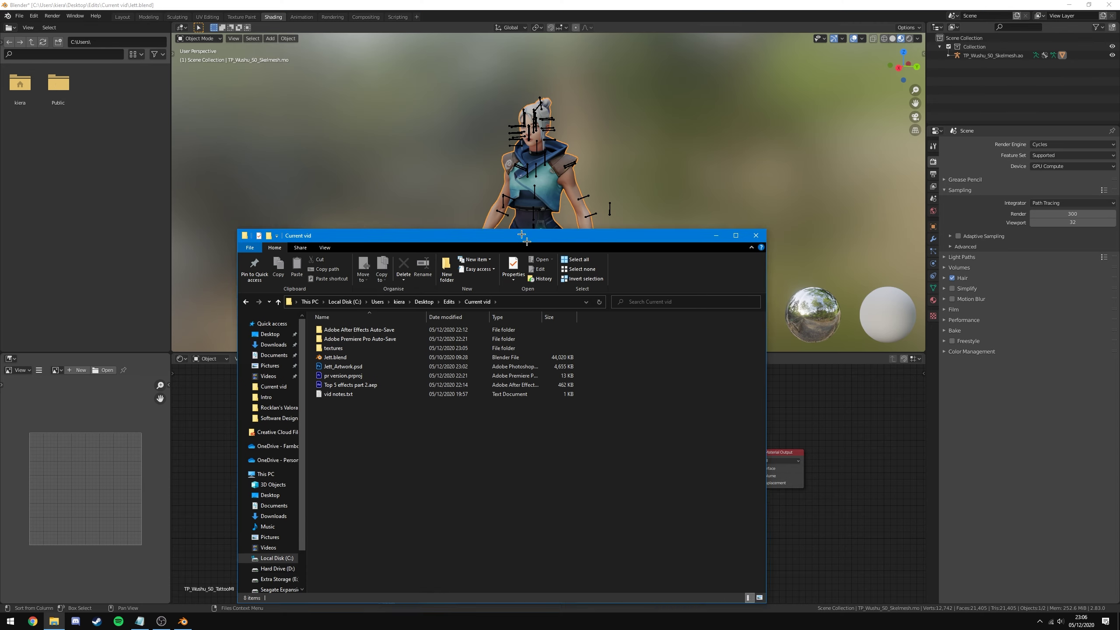
pyautogui.moveTo(522, 235); pyautogui.dragTo(603, 133)
pyautogui.click(409, 248)
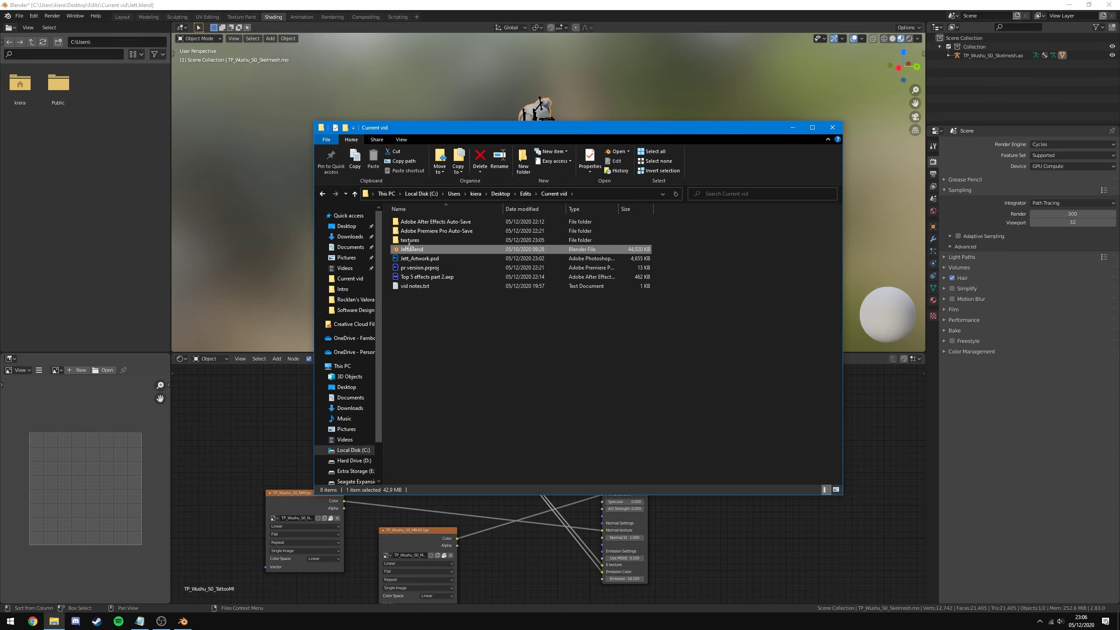
pyautogui.doubleClick(415, 241)
pyautogui.click(416, 214)
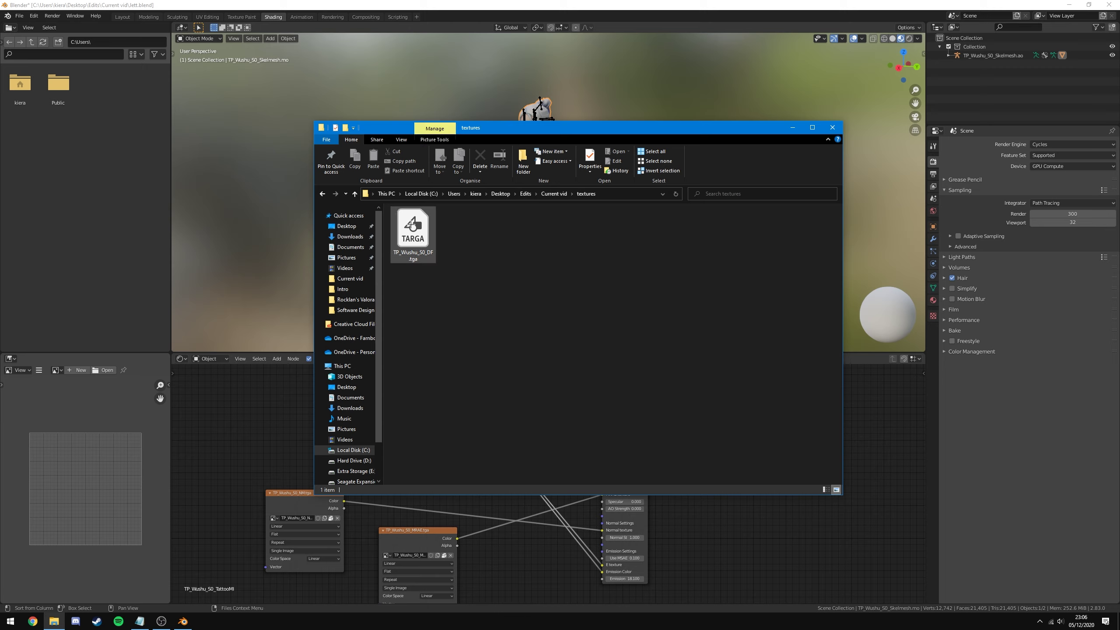
pyautogui.doubleClick(414, 232)
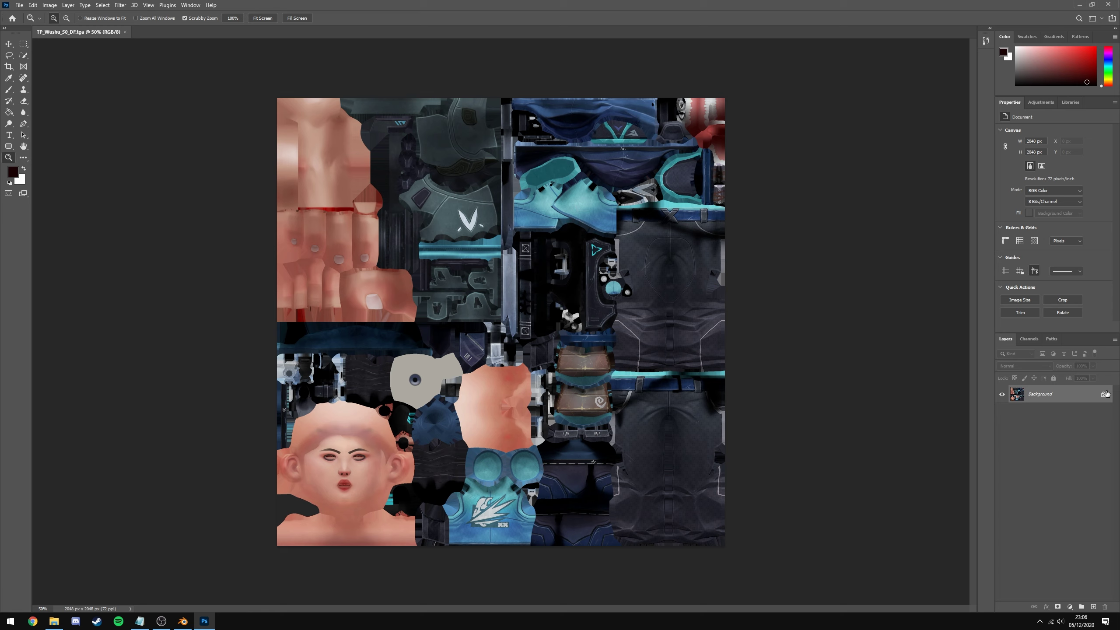
# Unlock the texture's Background layer and add a Gradient Map adjustment layer above it.
pyautogui.click(1103, 394)
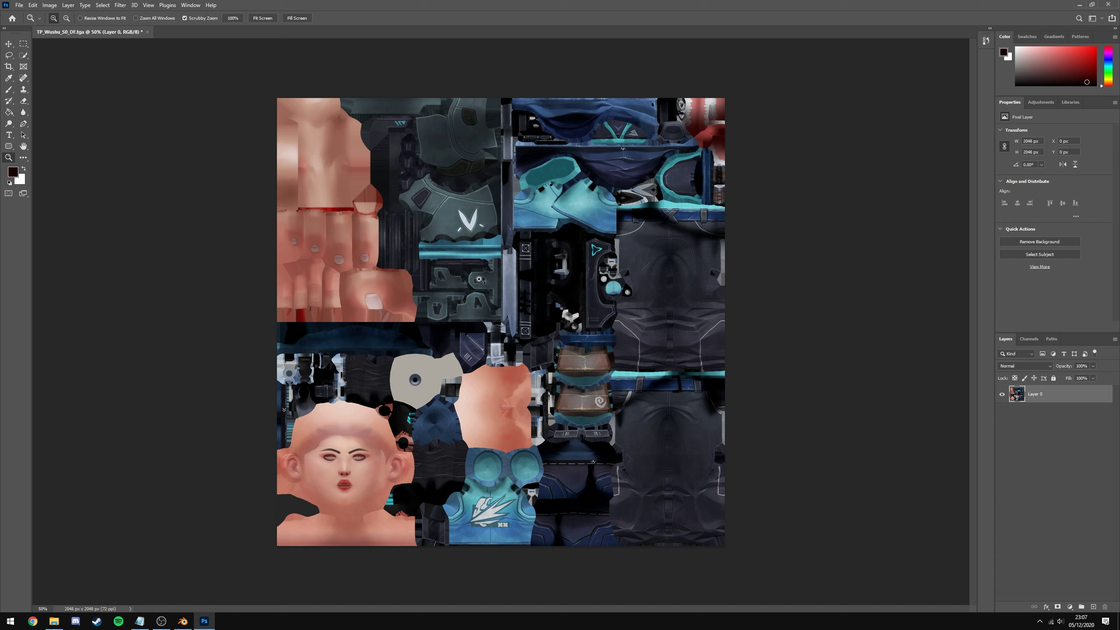
pyautogui.click(1082, 487)
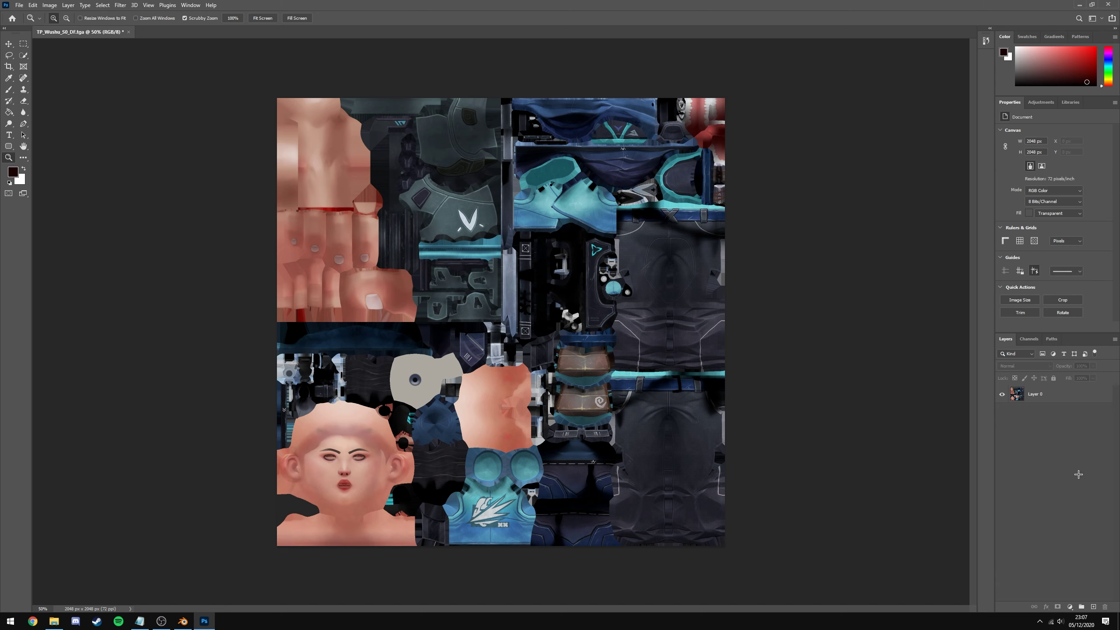
pyautogui.click(1070, 607)
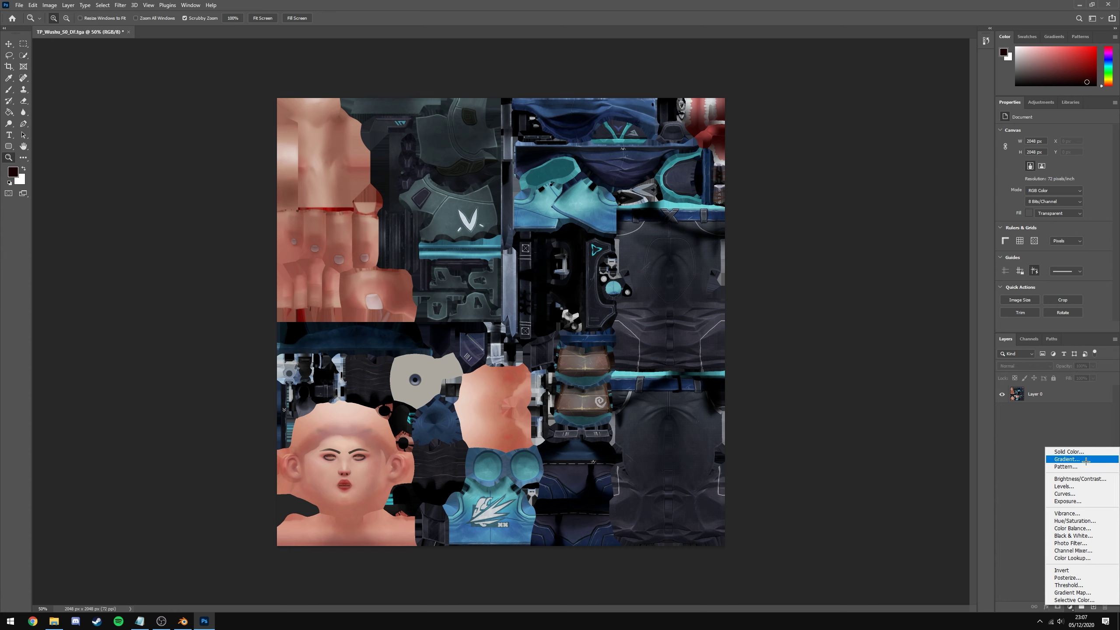
pyautogui.click(1096, 592)
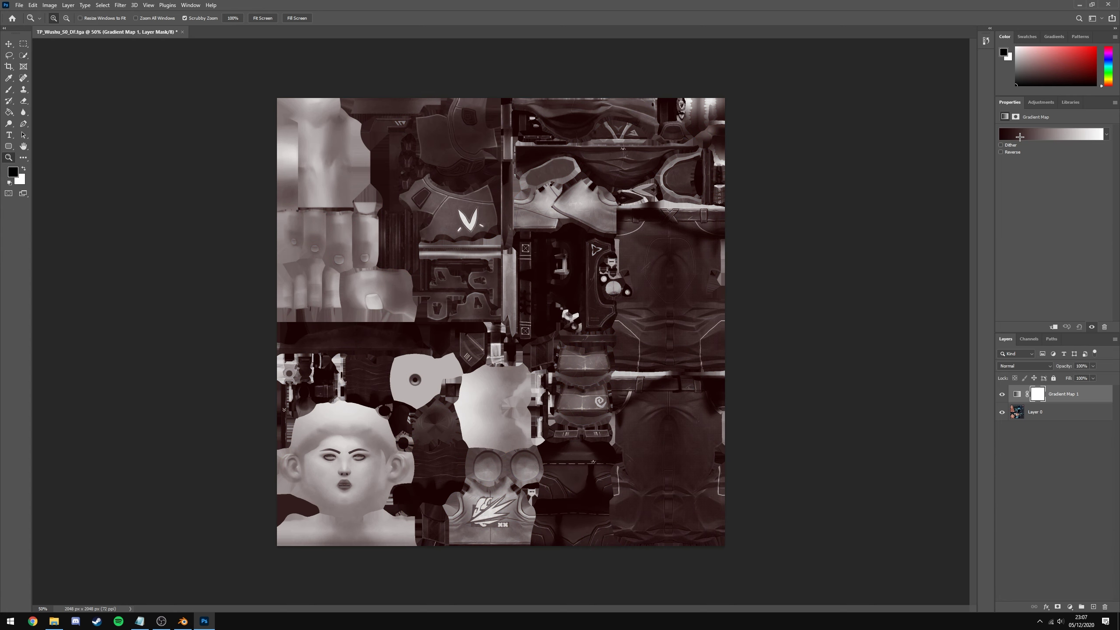
pyautogui.click(1019, 137)
pyautogui.moveTo(256, 131); pyautogui.dragTo(862, 137)
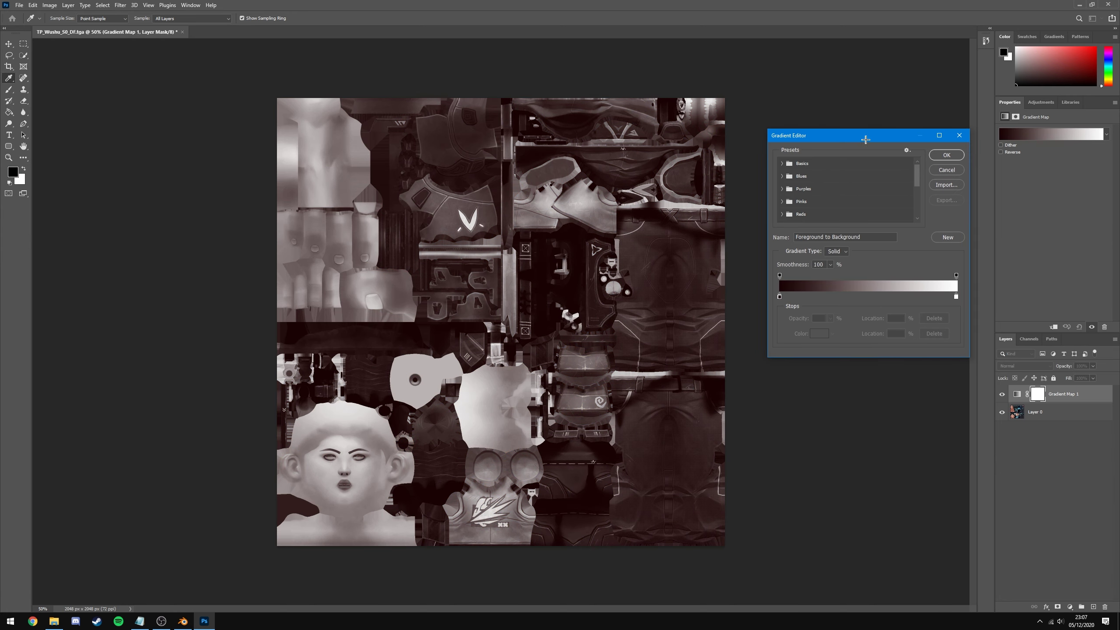
pyautogui.doubleClick(780, 297)
pyautogui.moveTo(201, 225); pyautogui.dragTo(91, 329)
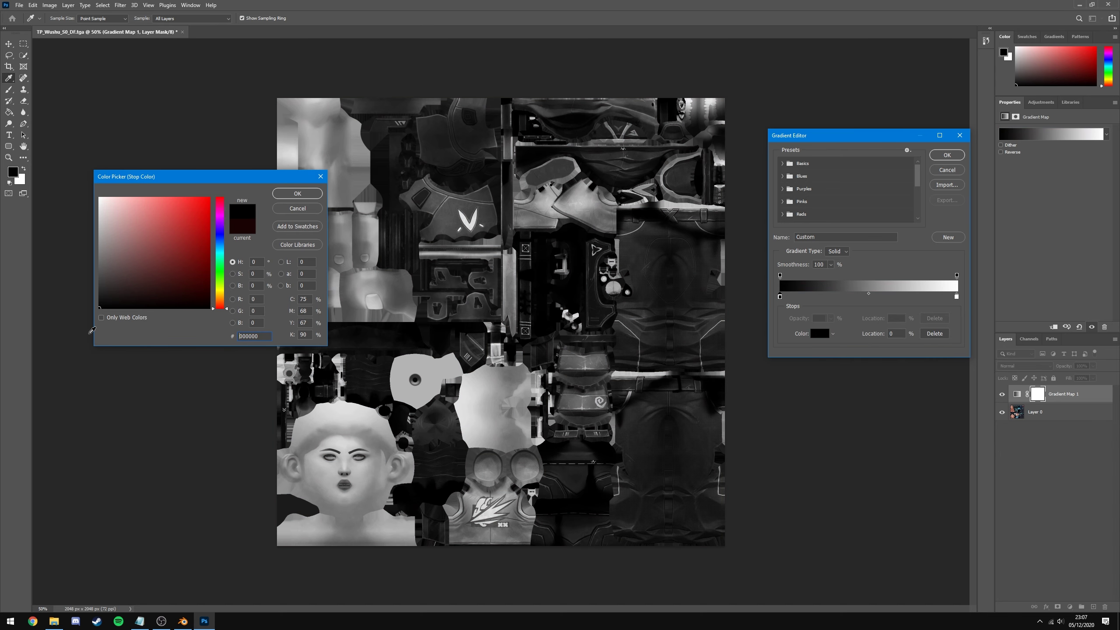
pyautogui.click(283, 193)
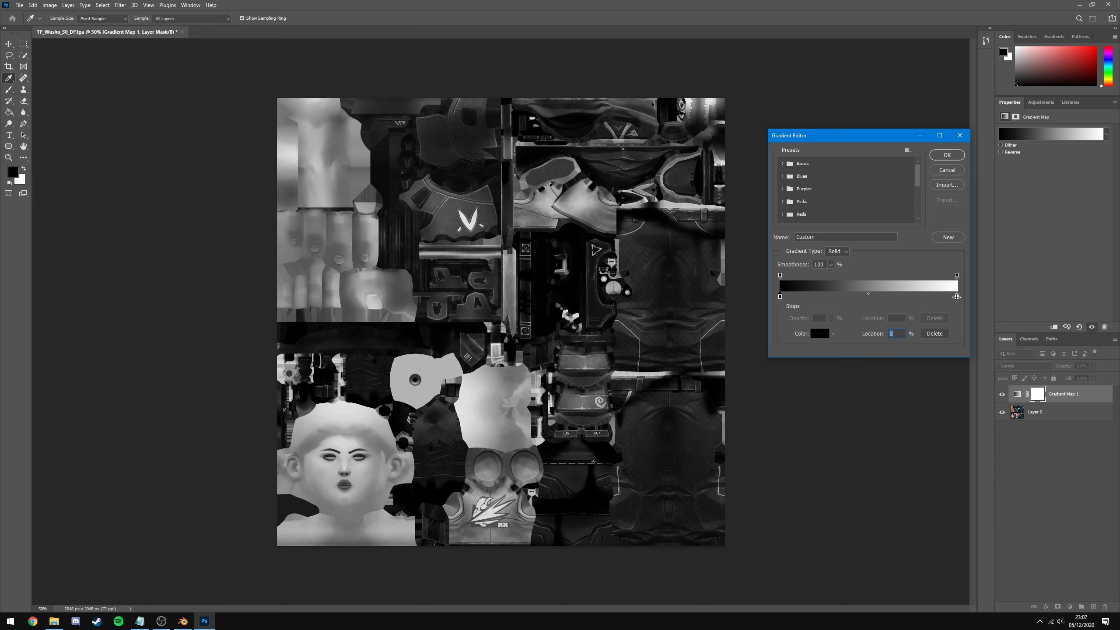
pyautogui.doubleClick(956, 297)
pyautogui.moveTo(185, 221); pyautogui.dragTo(189, 203)
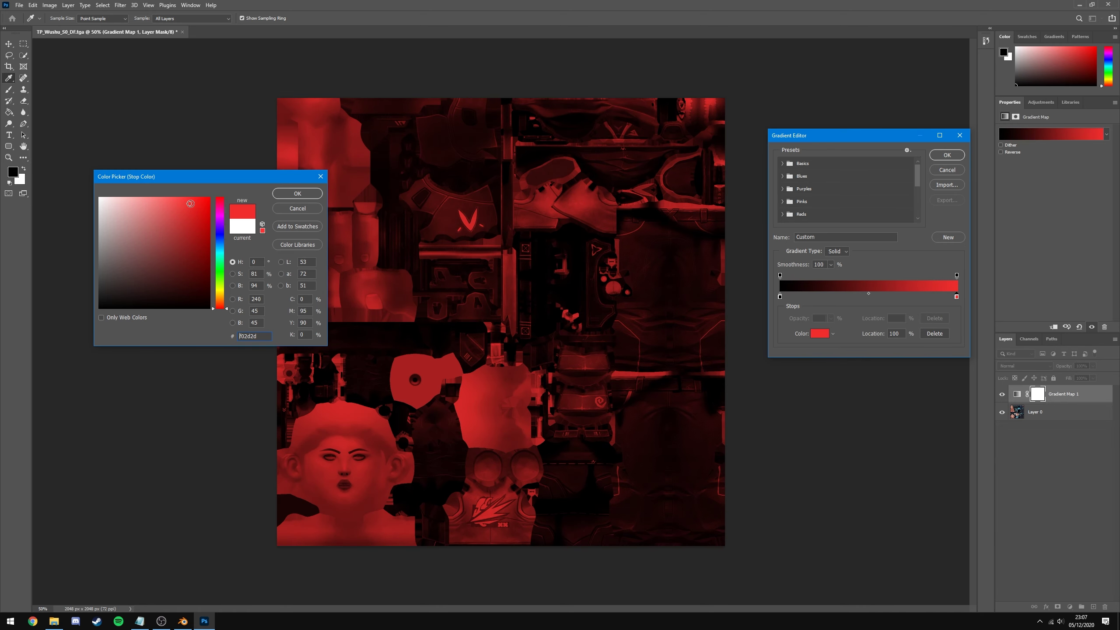
pyautogui.click(285, 209)
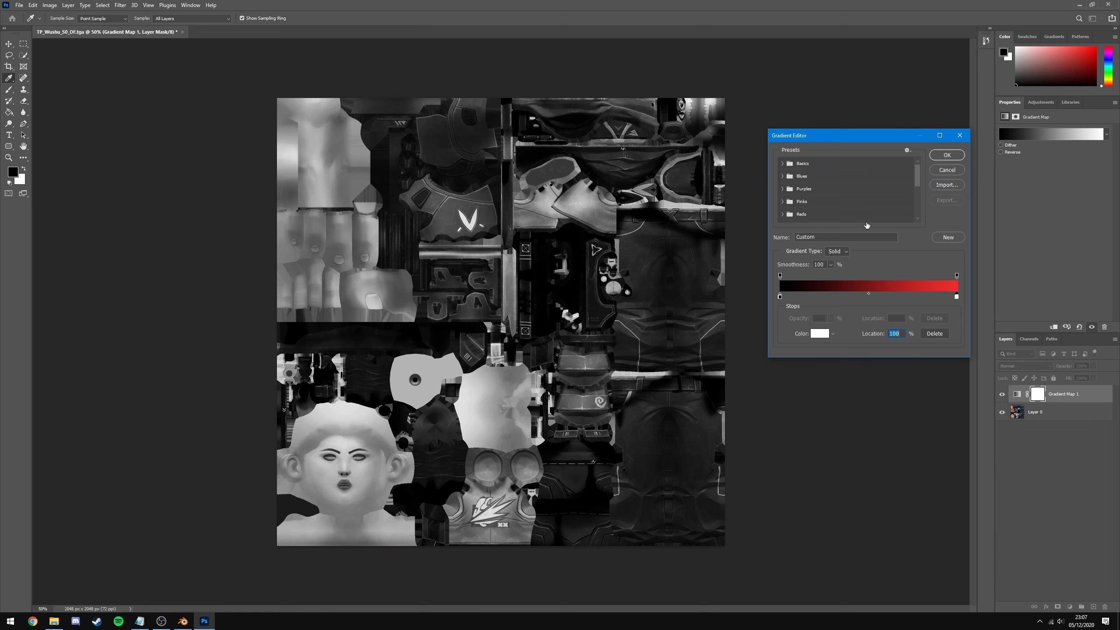
pyautogui.click(961, 136)
# Set the Gradient Map's dark stop to black 000000 and its light stop to red d12626.
pyautogui.click(1001, 394)
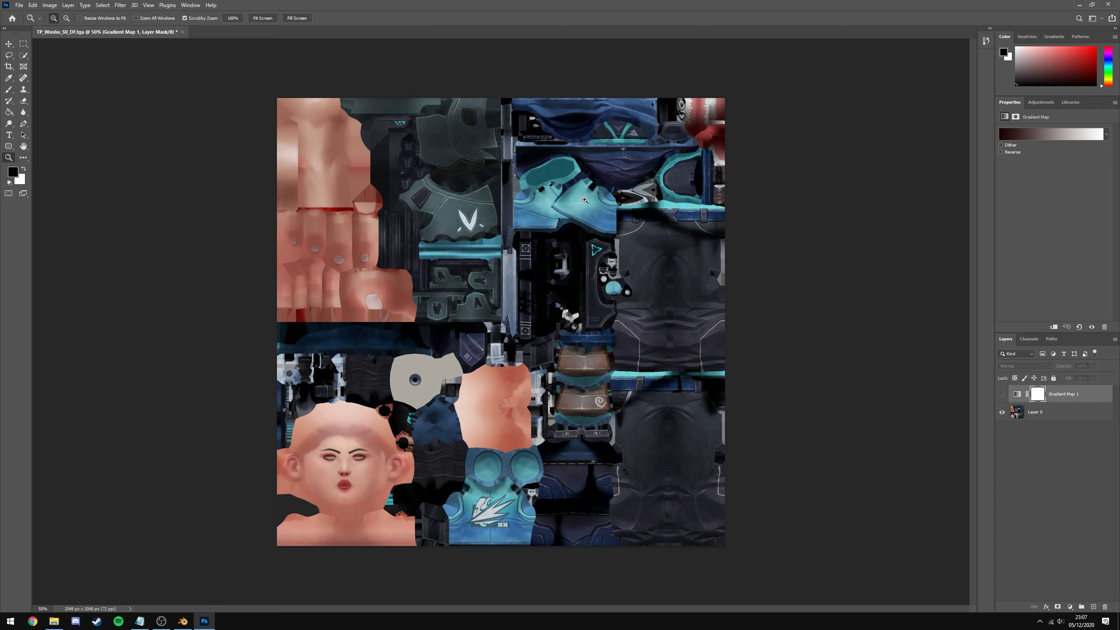
pyautogui.moveTo(584, 200); pyautogui.dragTo(587, 298)
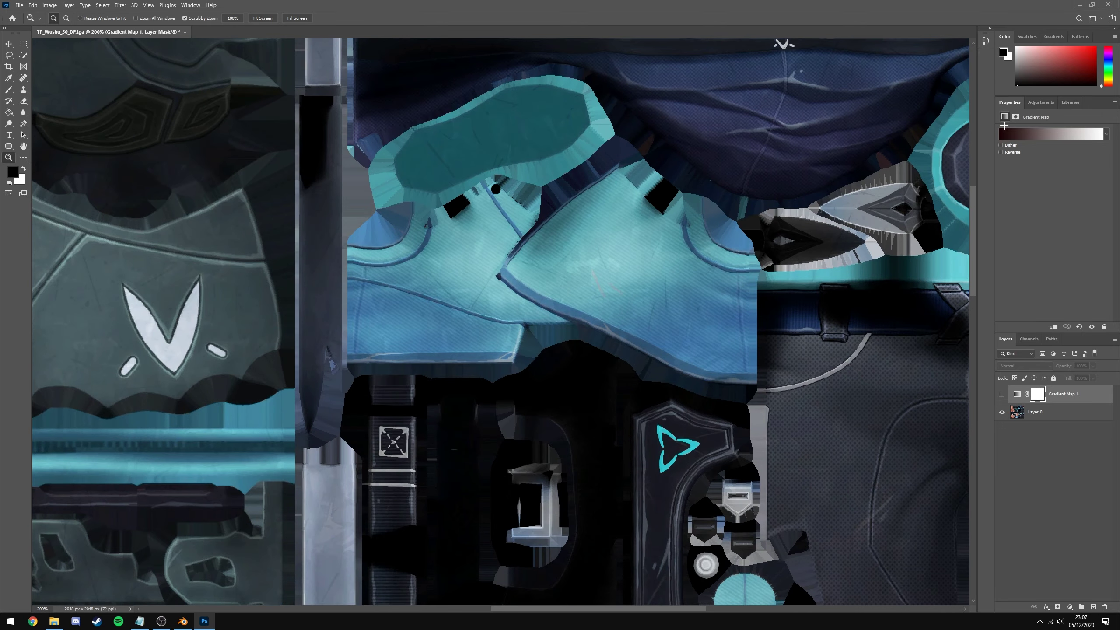
pyautogui.click(1003, 394)
pyautogui.click(1051, 134)
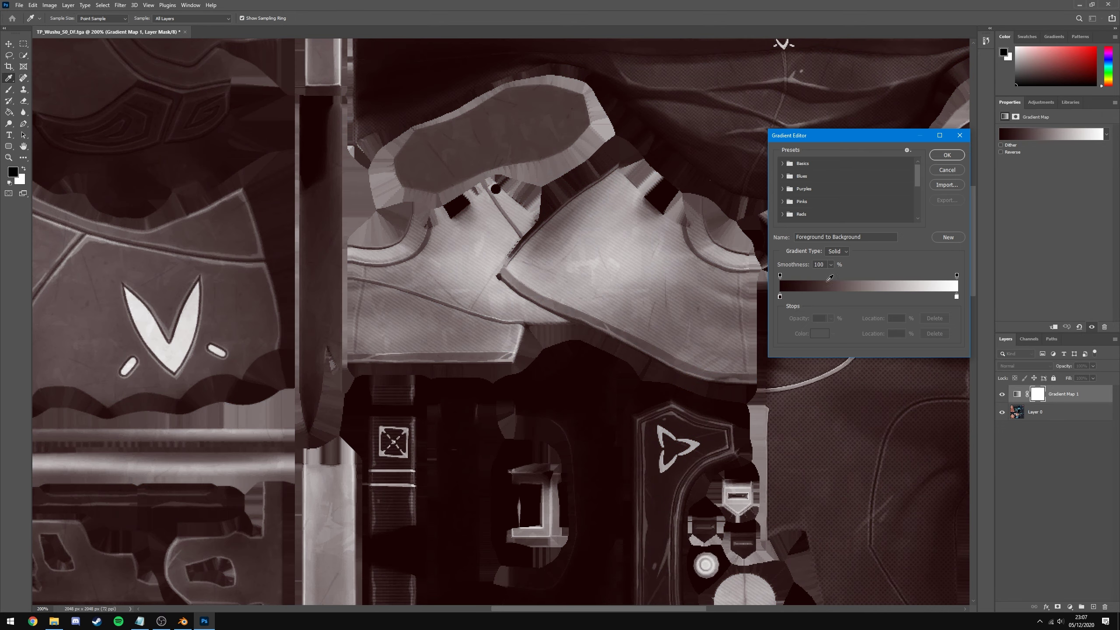
pyautogui.doubleClick(779, 296)
pyautogui.write('000000')
pyautogui.press('Return')
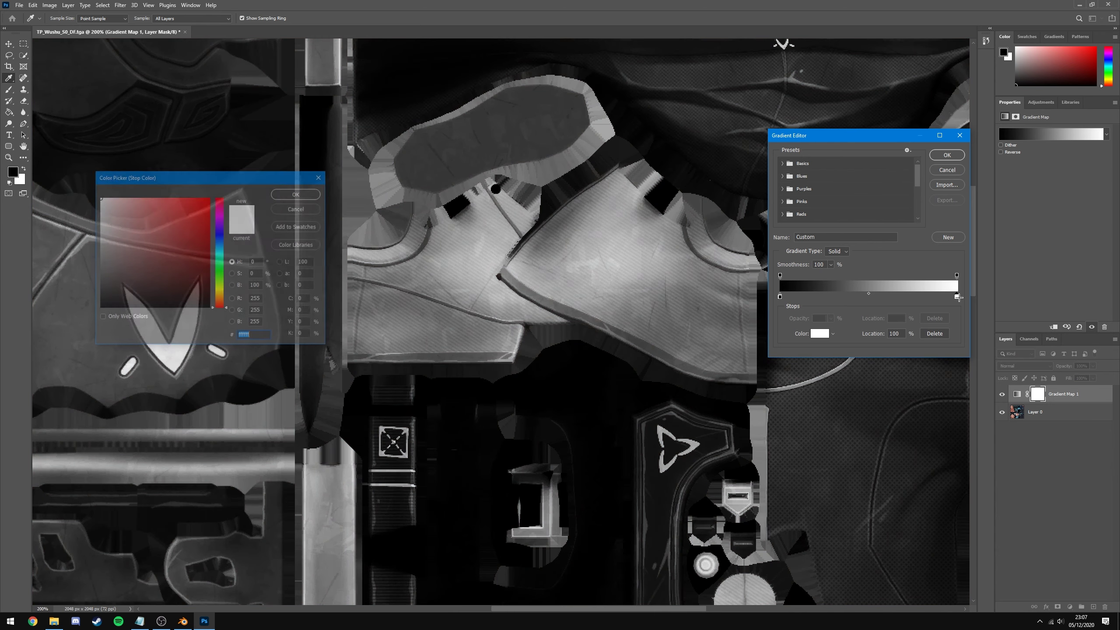
pyautogui.doubleClick(956, 296)
pyautogui.moveTo(166, 257); pyautogui.dragTo(190, 217)
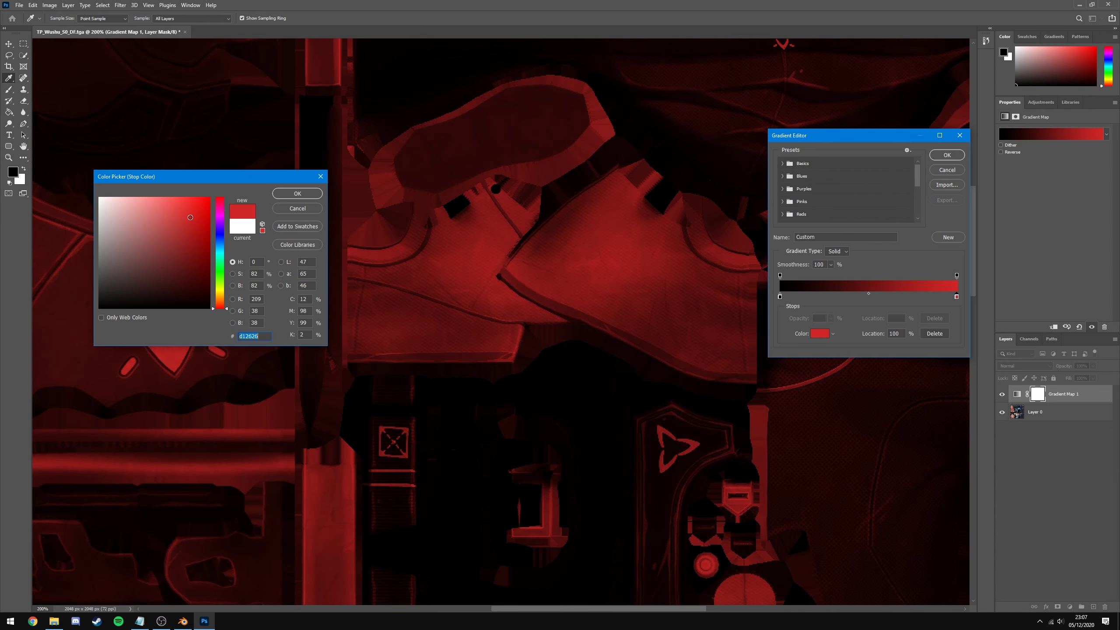
pyautogui.click(297, 193)
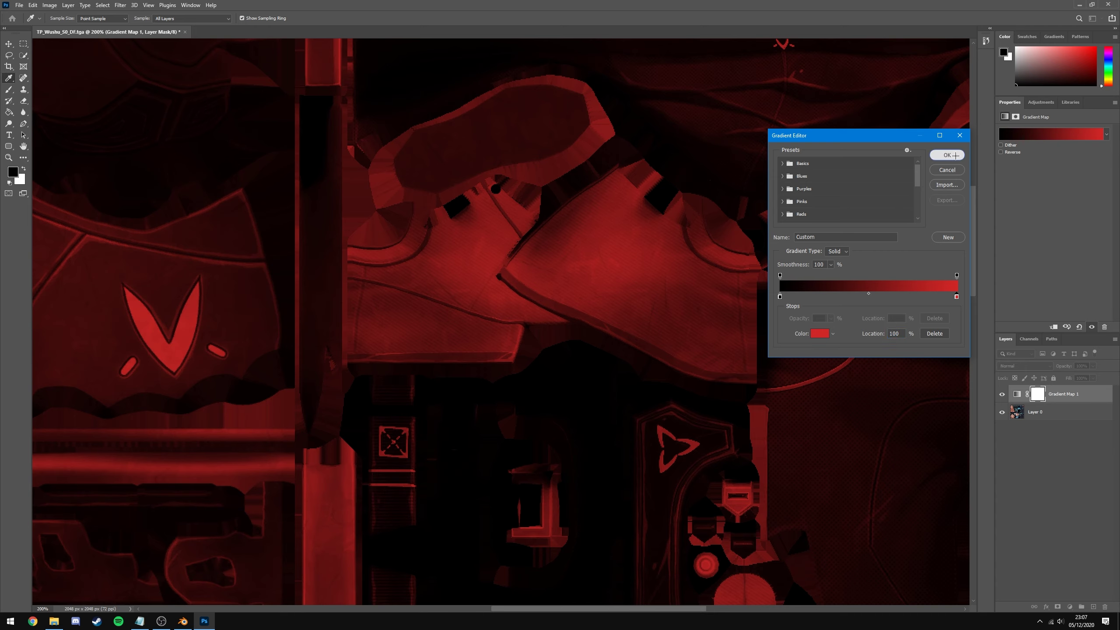
pyautogui.click(946, 155)
# Invert the Gradient Map layer's mask to black so that the red is hidden across the whole texture.
pyautogui.press('z')
pyautogui.keyDown('alt'); pyautogui.click(506, 271); pyautogui.keyUp('alt')
pyautogui.keyDown('alt'); pyautogui.click(506, 271); pyautogui.keyUp('alt')
pyautogui.keyDown('alt'); pyautogui.click(506, 271); pyautogui.keyUp('alt')
pyautogui.keyDown('alt'); pyautogui.click(485, 282); pyautogui.keyUp('alt')
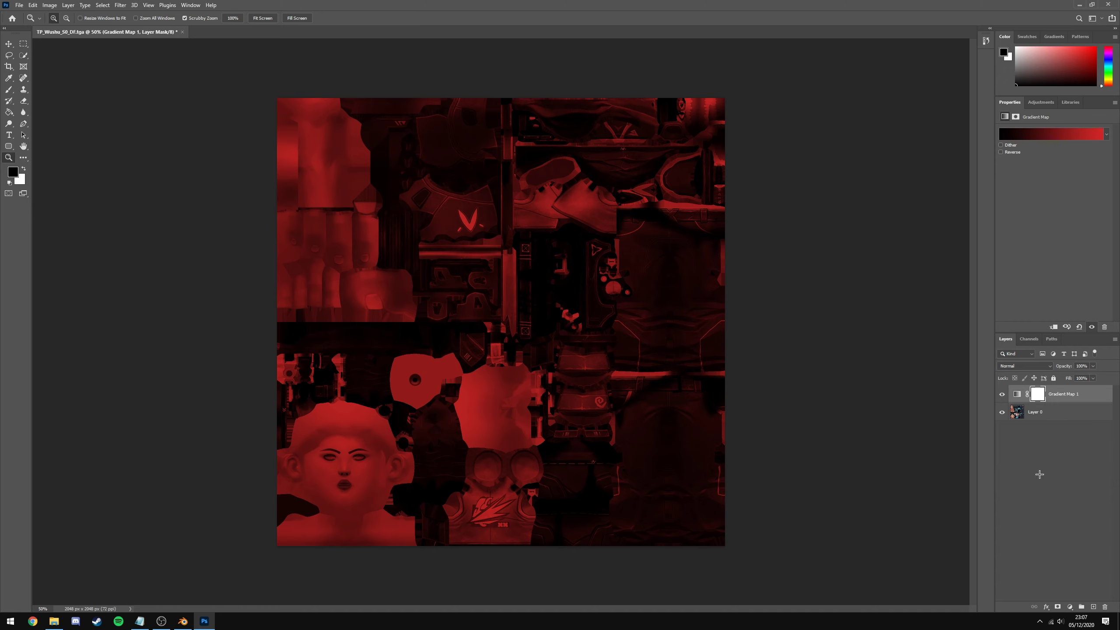
pyautogui.click(1036, 395)
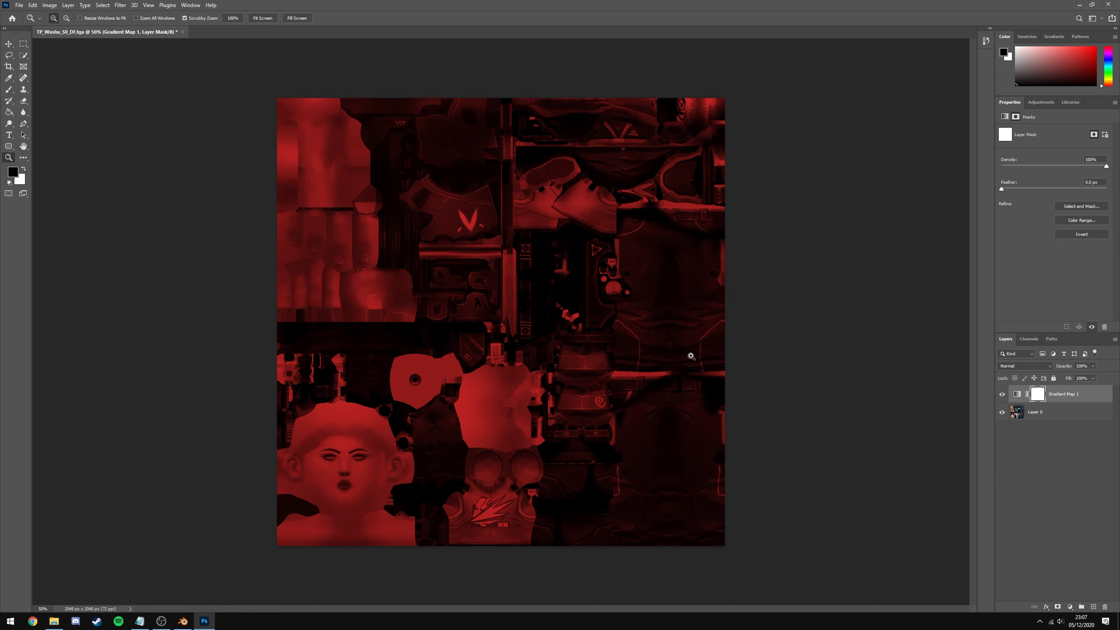
pyautogui.hotkey('ctrl', 'i')
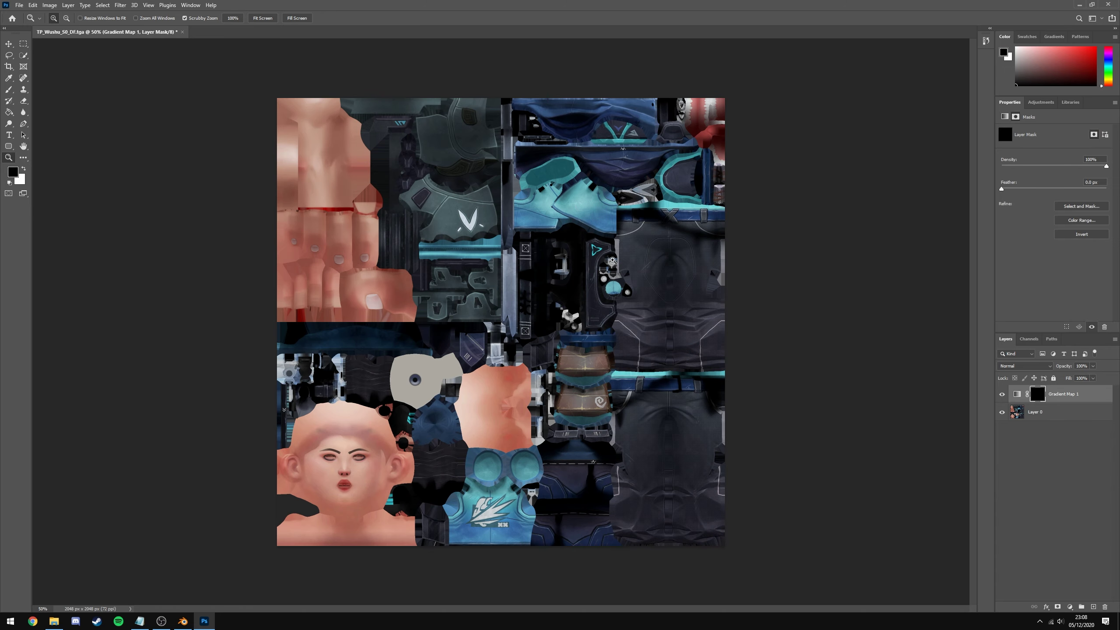
# Paint white on the Gradient Map's mask with the Brush over the middle of the two overlapping teal cloth pieces.
pyautogui.moveTo(613, 260); pyautogui.dragTo(692, 260)
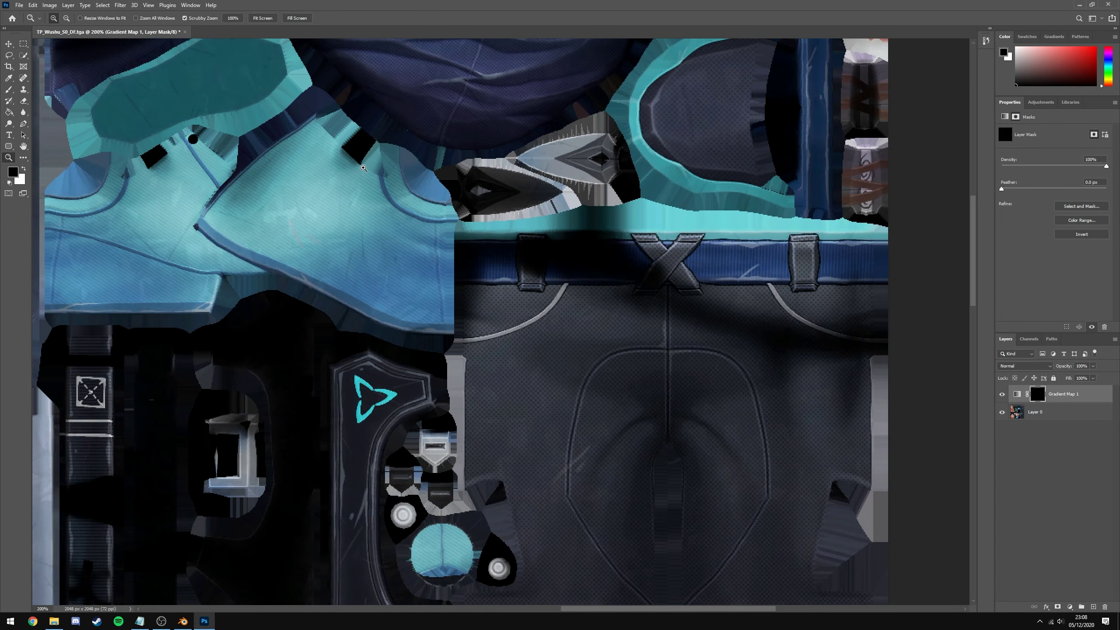
pyautogui.press('b')
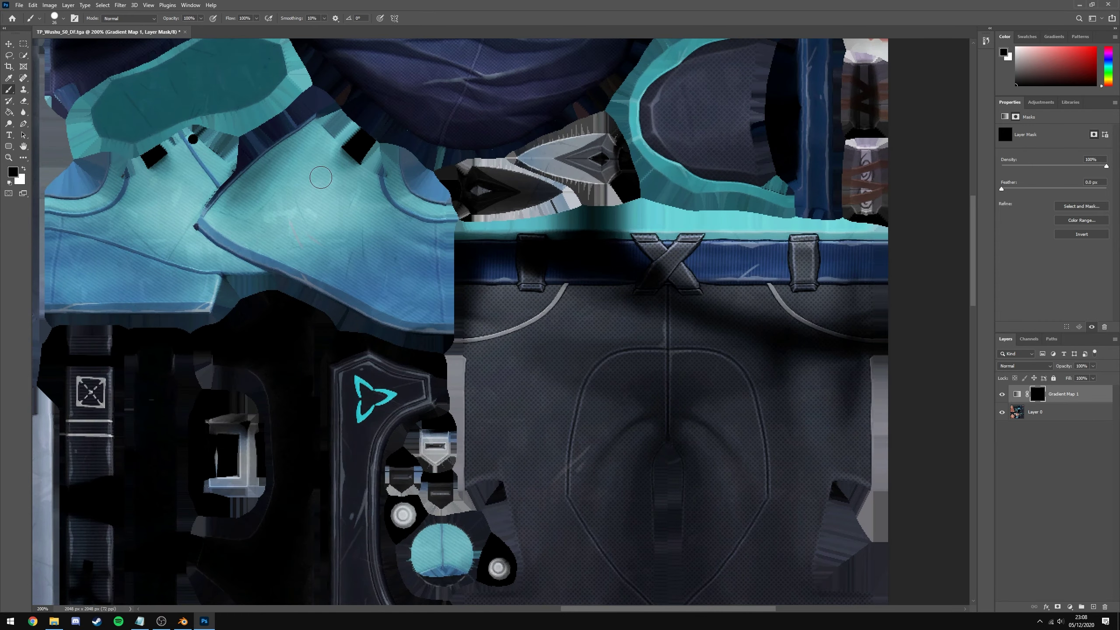
pyautogui.click(25, 167)
pyautogui.moveTo(272, 202); pyautogui.dragTo(389, 272)
pyautogui.moveTo(174, 229)
pyautogui.mouseDown()
pyautogui.moveTo(340, 253)
pyautogui.moveTo(288, 226)
pyautogui.moveTo(287, 209)
pyautogui.moveTo(184, 204)
pyautogui.moveTo(141, 230)
pyautogui.moveTo(195, 281)
pyautogui.mouseUp()
# Try painting white on the Gradient Map's mask over the dark blue cloth strip above the eye texture, and undo it.
pyautogui.scroll(-5, 195, 281)
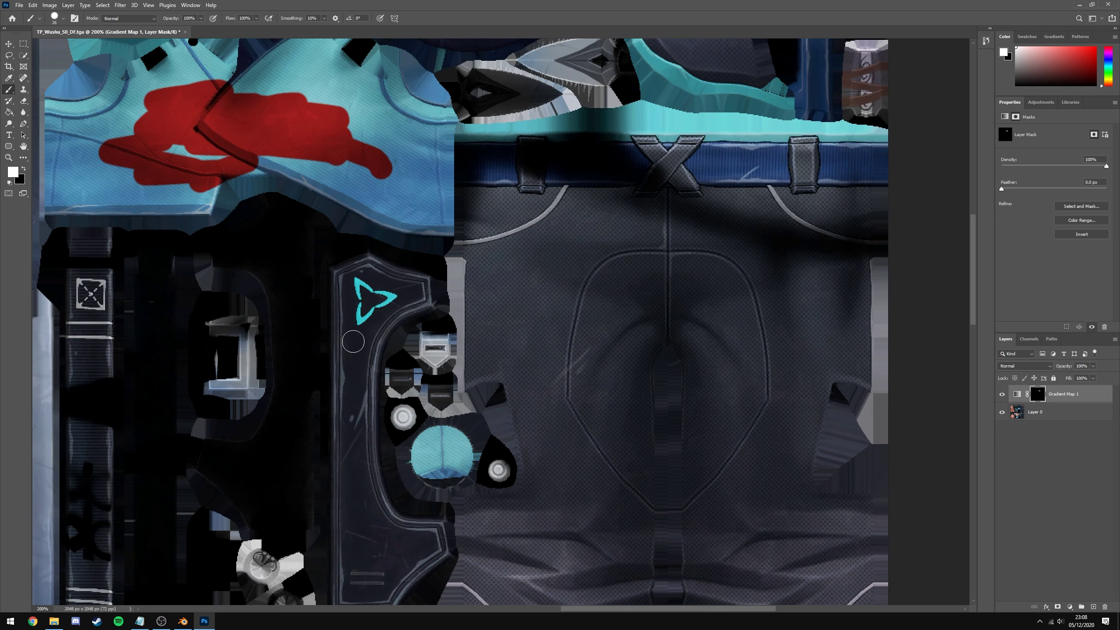
pyautogui.press('z')
pyautogui.keyDown('alt'); pyautogui.click(255, 437); pyautogui.keyUp('alt')
pyautogui.keyDown('alt'); pyautogui.click(255, 437); pyautogui.keyUp('alt')
pyautogui.moveTo(342, 309)
pyautogui.mouseDown()
pyautogui.moveTo(345, 288)
pyautogui.moveTo(214, 305)
pyautogui.moveTo(344, 360)
pyautogui.moveTo(593, 364)
pyautogui.mouseUp()
pyautogui.press('b')
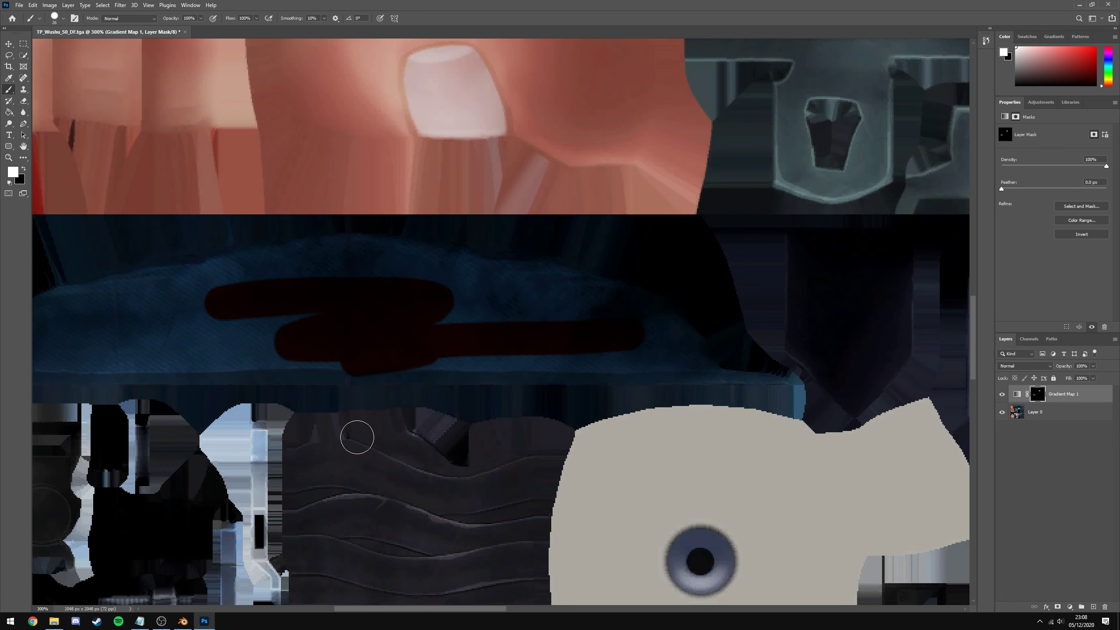
pyautogui.hotkey('ctrl', 'z')
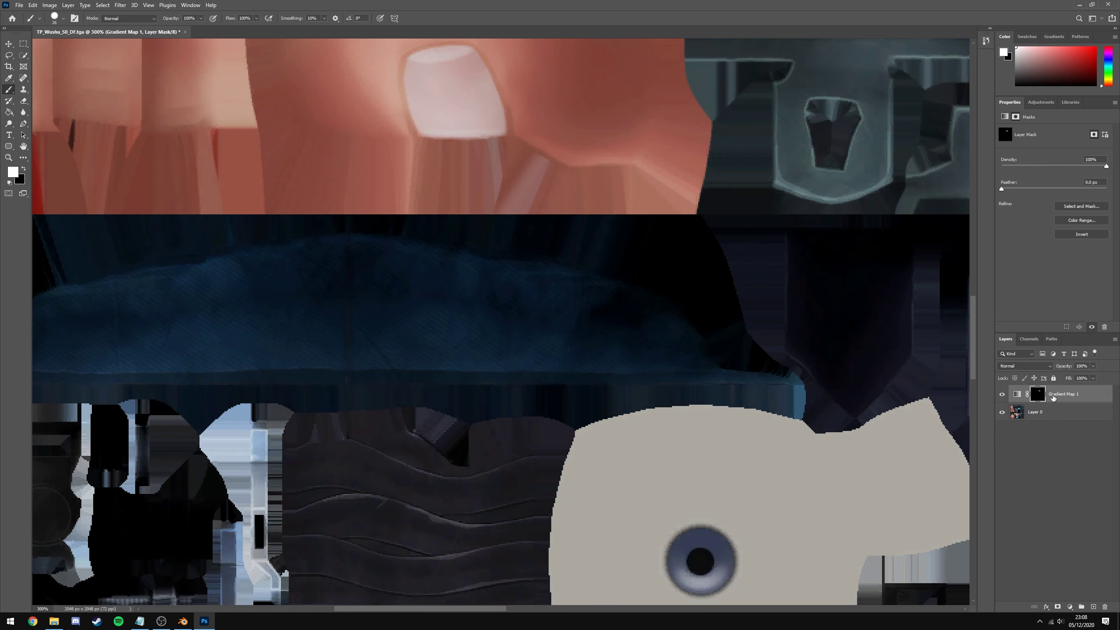
# Duplicate the Gradient Map adjustment layer together with its mask.
pyautogui.click(1068, 401)
pyautogui.hotkey('ctrl', 'j')
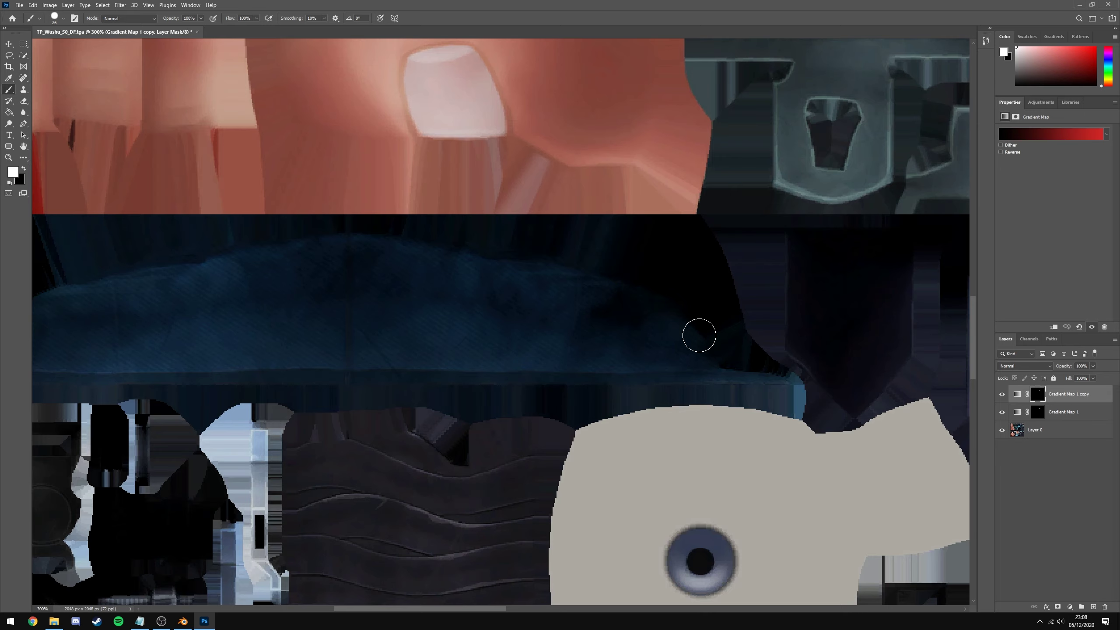
pyautogui.press('z')
pyautogui.keyDown('alt'); pyautogui.click(542, 294); pyautogui.keyUp('alt')
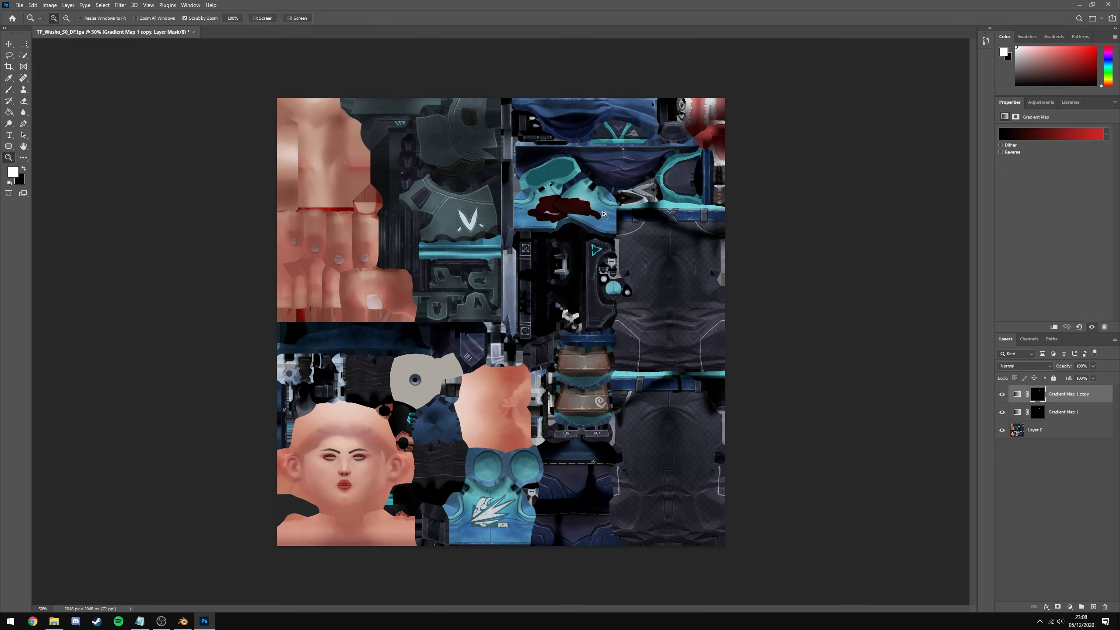
# Paint black on the duplicate Gradient Map's mask over the red patch on the two teal cloth pieces.
pyautogui.press('b')
pyautogui.press('x')
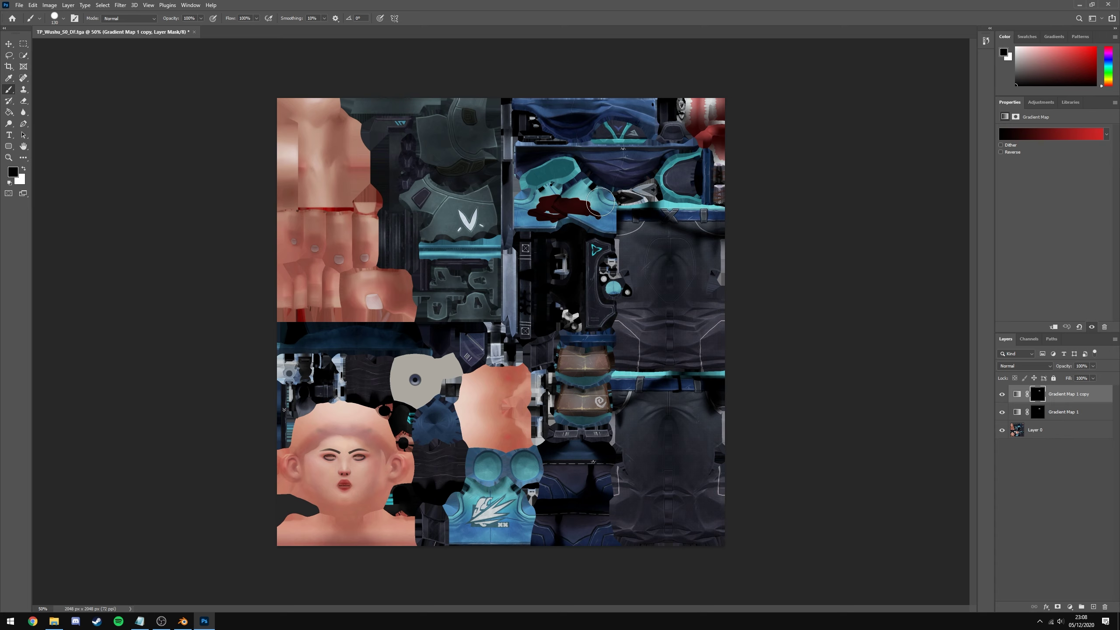
pyautogui.moveTo(601, 207); pyautogui.dragTo(546, 195)
# Paint white on the duplicate Gradient Map's mask over the middle of the dark blue cloth strip below the hands.
pyautogui.press('z')
pyautogui.click(356, 349)
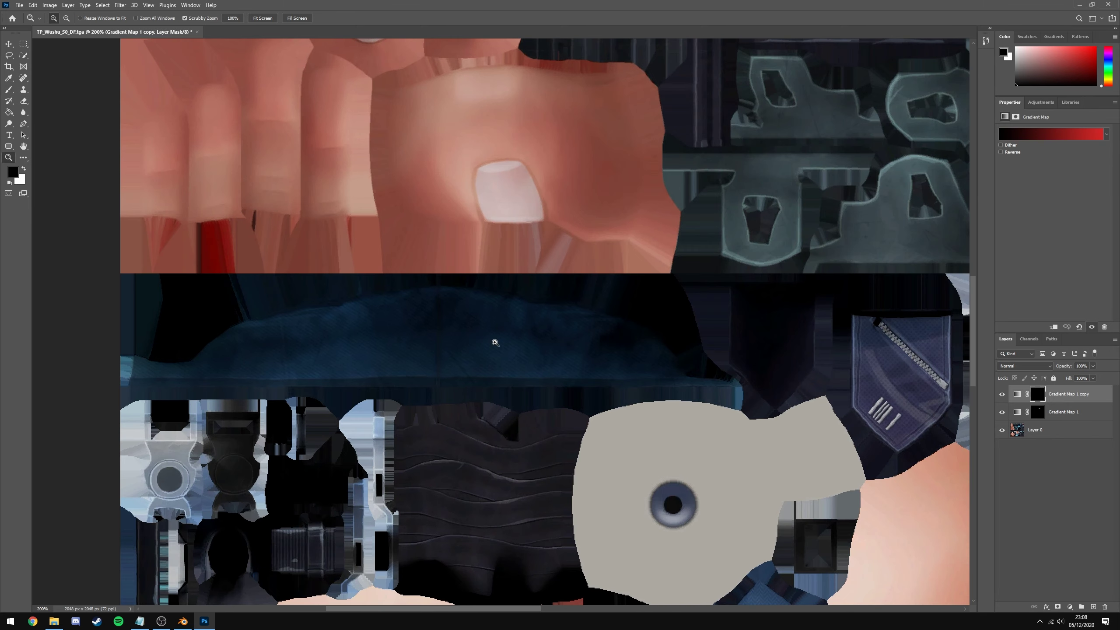
pyautogui.moveTo(388, 325)
pyautogui.mouseDown()
pyautogui.moveTo(511, 333)
pyautogui.moveTo(362, 333)
pyautogui.mouseUp()
pyautogui.press('x')
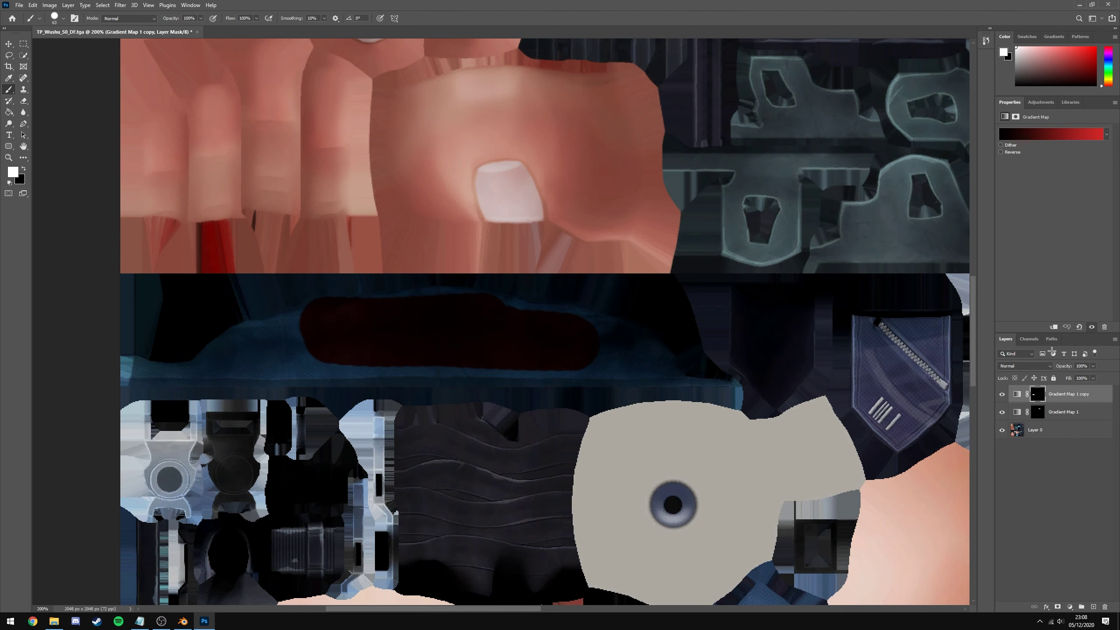
# Edit the duplicate Gradient Map's gradient, moving the midpoint between black and red to 20% for a brighter red.
pyautogui.click(1043, 392)
pyautogui.click(1017, 394)
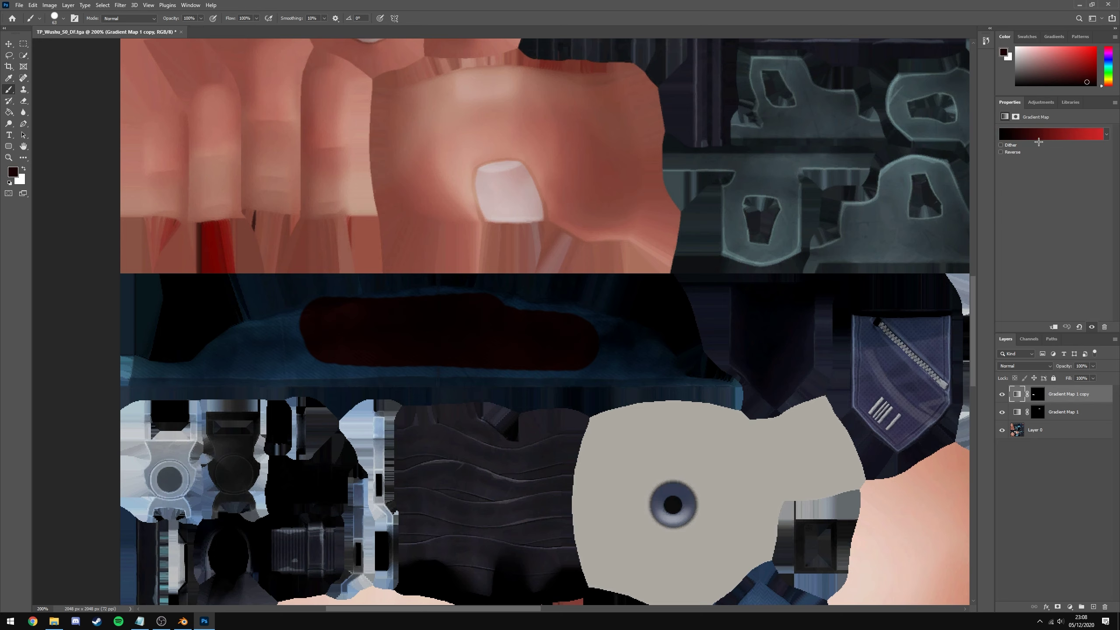
pyautogui.click(1052, 134)
pyautogui.moveTo(901, 295); pyautogui.dragTo(817, 299)
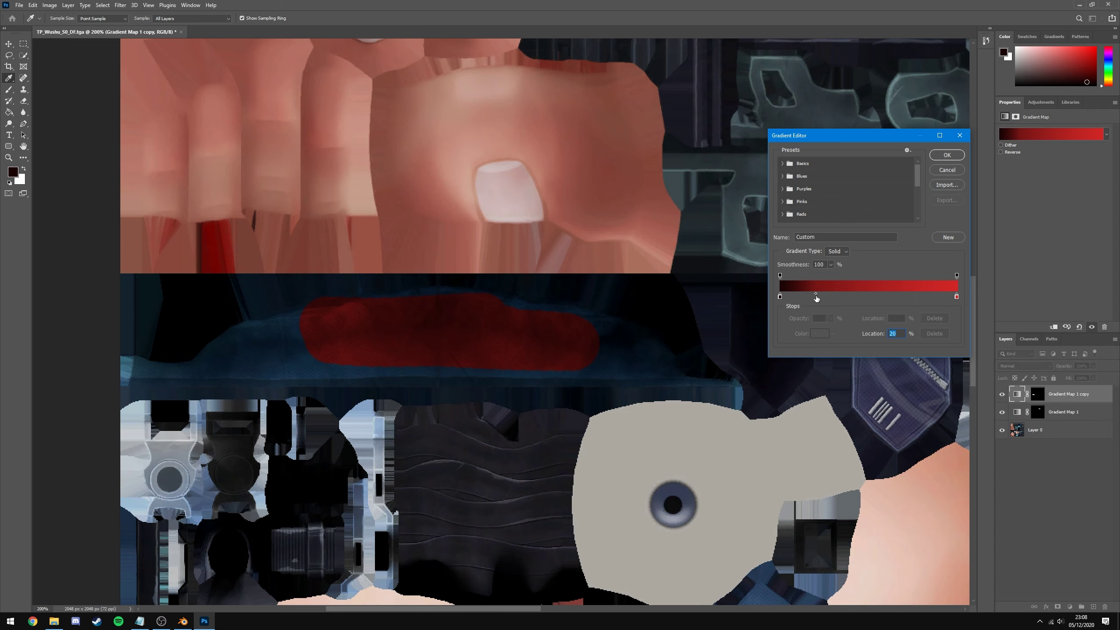
pyautogui.click(959, 135)
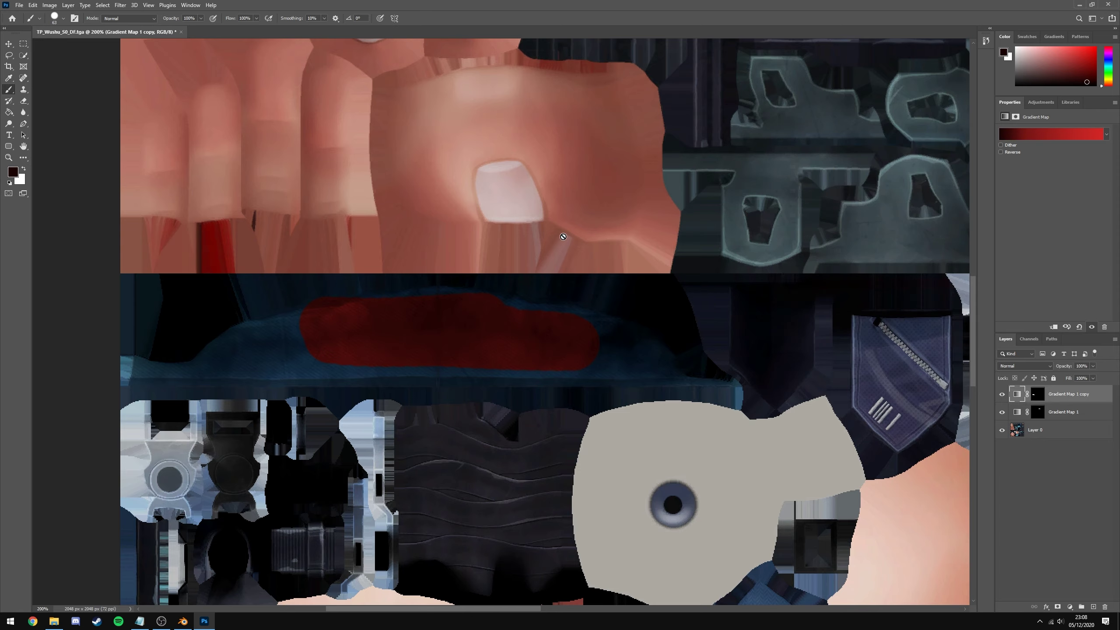
# Paint white on the duplicate Gradient Map's mask over the rest of the dark blue cloth strip, out to its ends.
pyautogui.press('z')
pyautogui.moveTo(440, 287); pyautogui.dragTo(312, 286)
pyautogui.click(312, 287)
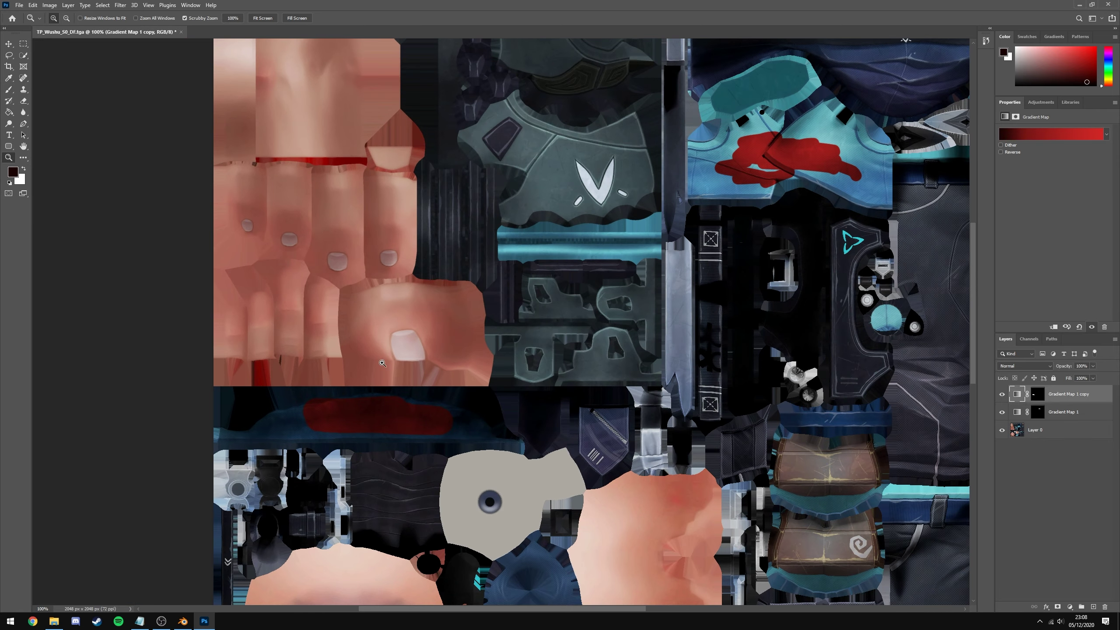
pyautogui.press('b')
pyautogui.press('x')
pyautogui.click(1038, 395)
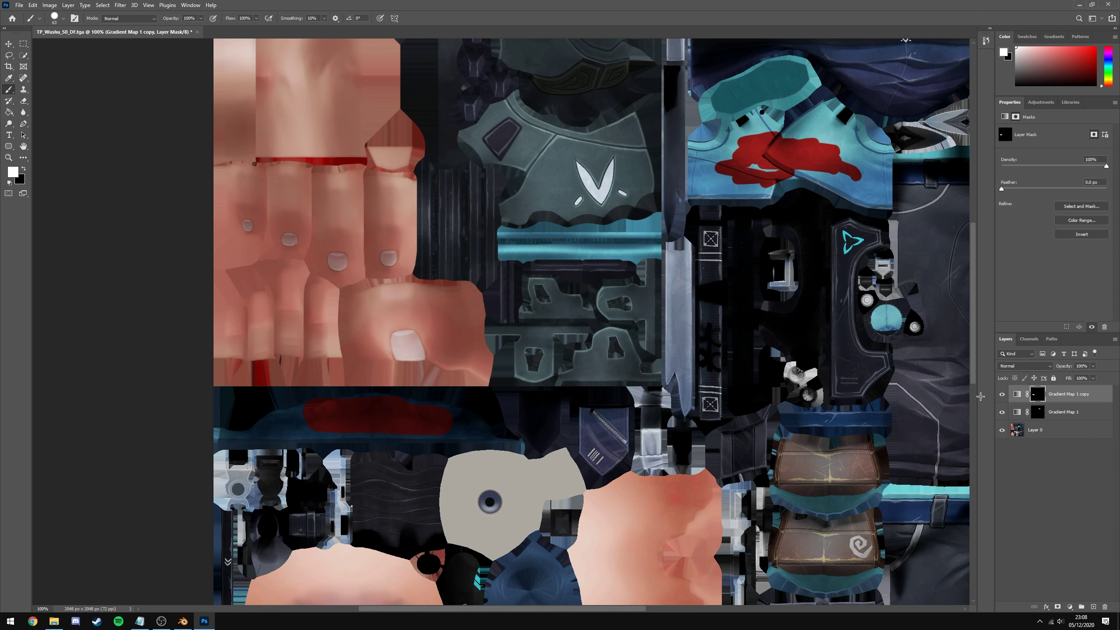
pyautogui.moveTo(440, 433)
pyautogui.mouseDown()
pyautogui.moveTo(471, 421)
pyautogui.moveTo(347, 408)
pyautogui.moveTo(221, 430)
pyautogui.moveTo(387, 430)
pyautogui.mouseUp()
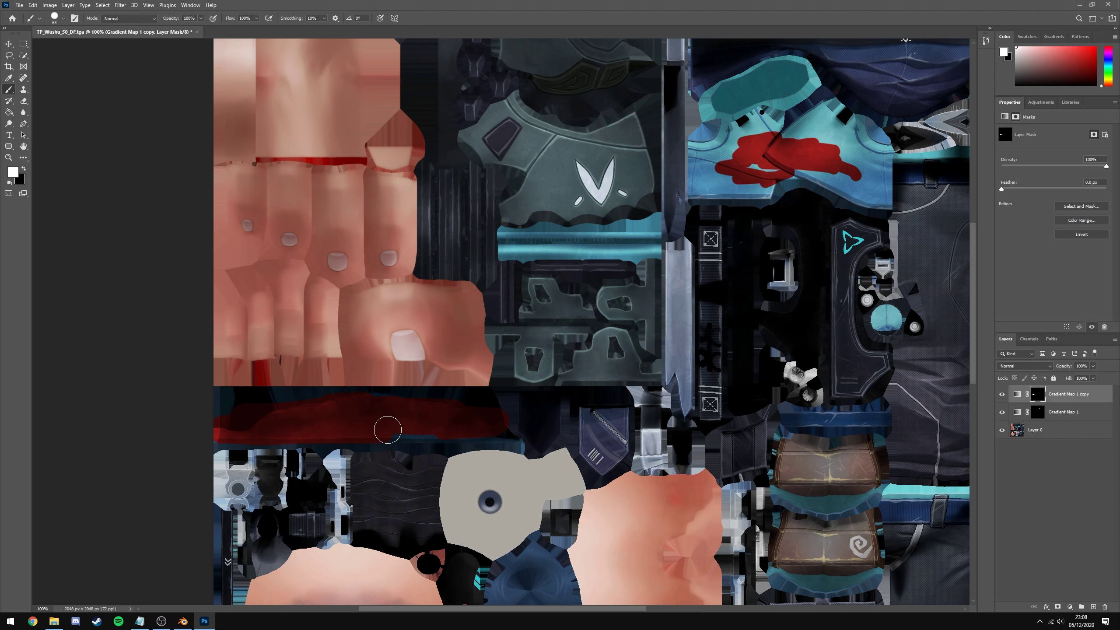
# Extend the red on the two overlapping teal cloth pieces by painting white on the original Gradient Map's mask.
pyautogui.scroll(2, 790, 489)
pyautogui.click(1038, 413)
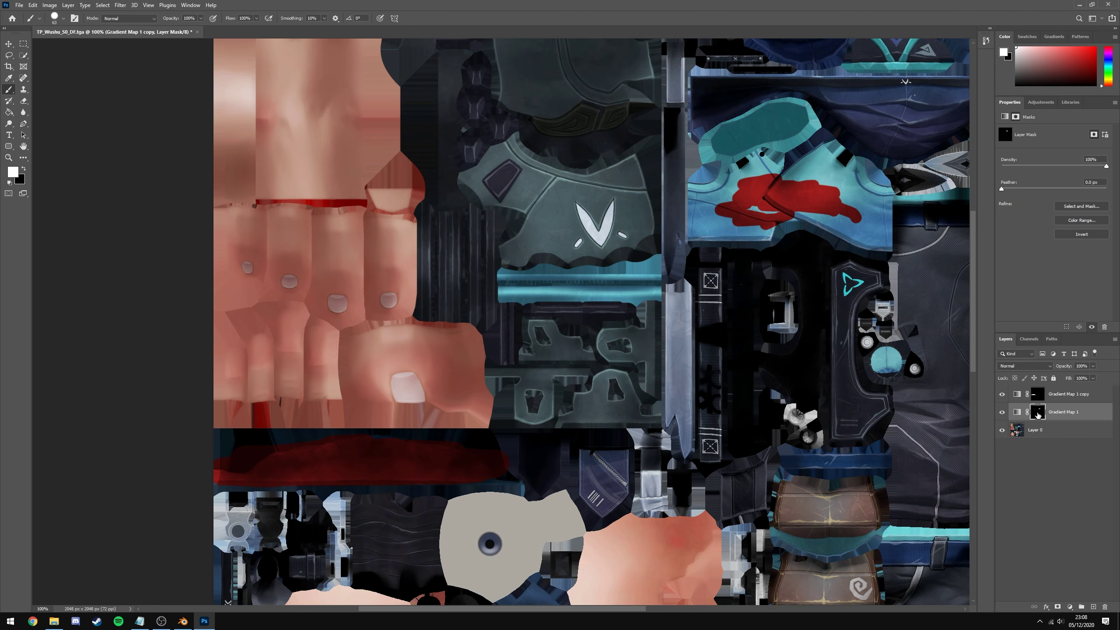
pyautogui.moveTo(779, 177)
pyautogui.mouseDown()
pyautogui.moveTo(759, 196)
pyautogui.moveTo(773, 175)
pyautogui.moveTo(867, 216)
pyautogui.moveTo(807, 208)
pyautogui.moveTo(737, 224)
pyautogui.moveTo(782, 214)
pyautogui.moveTo(759, 260)
pyautogui.mouseUp()
pyautogui.scroll(5, 756, 278)
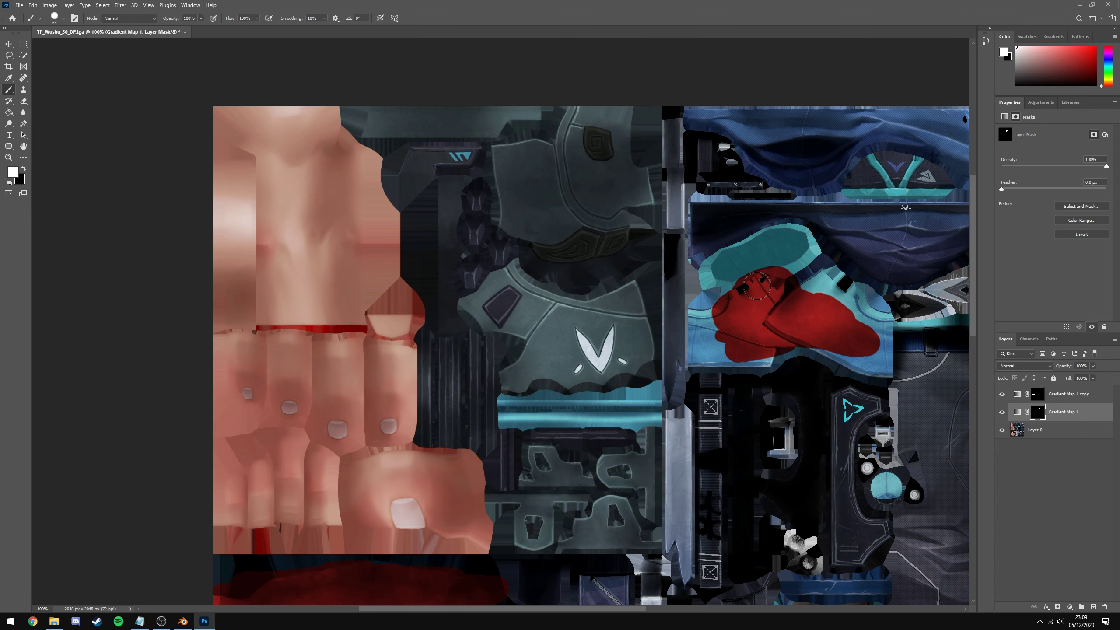
# Outline the unpainted side and lower edge of the first teal cloth piece with a Polygonal Lasso selection.
pyautogui.press('l')
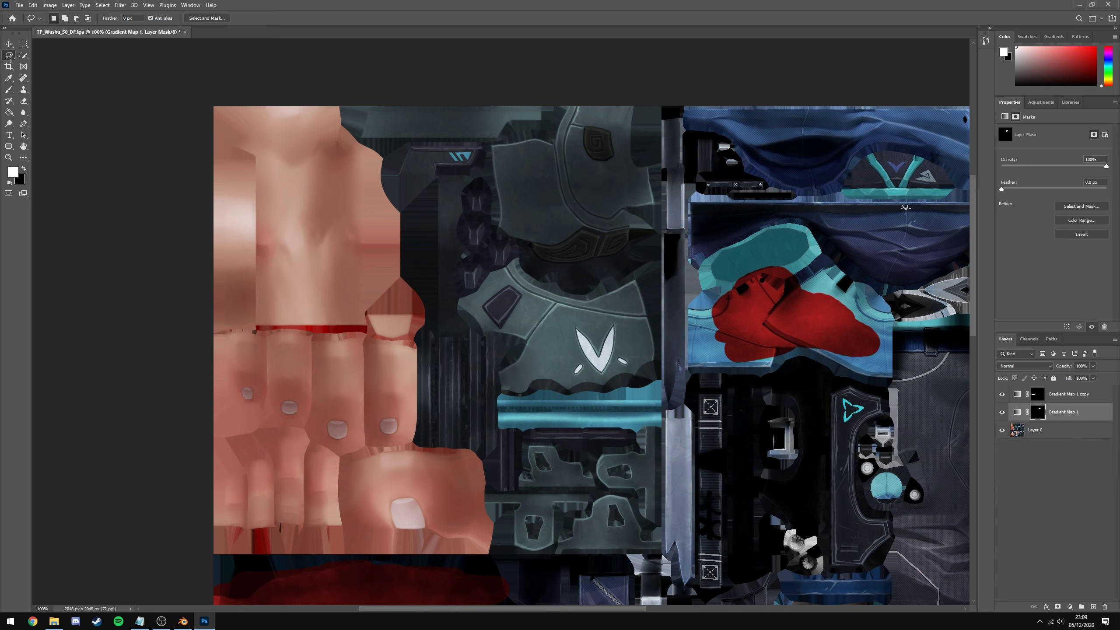
pyautogui.rightClick(9, 55)
pyautogui.click(44, 64)
pyautogui.press('z')
pyautogui.click(752, 333)
pyautogui.click(785, 334)
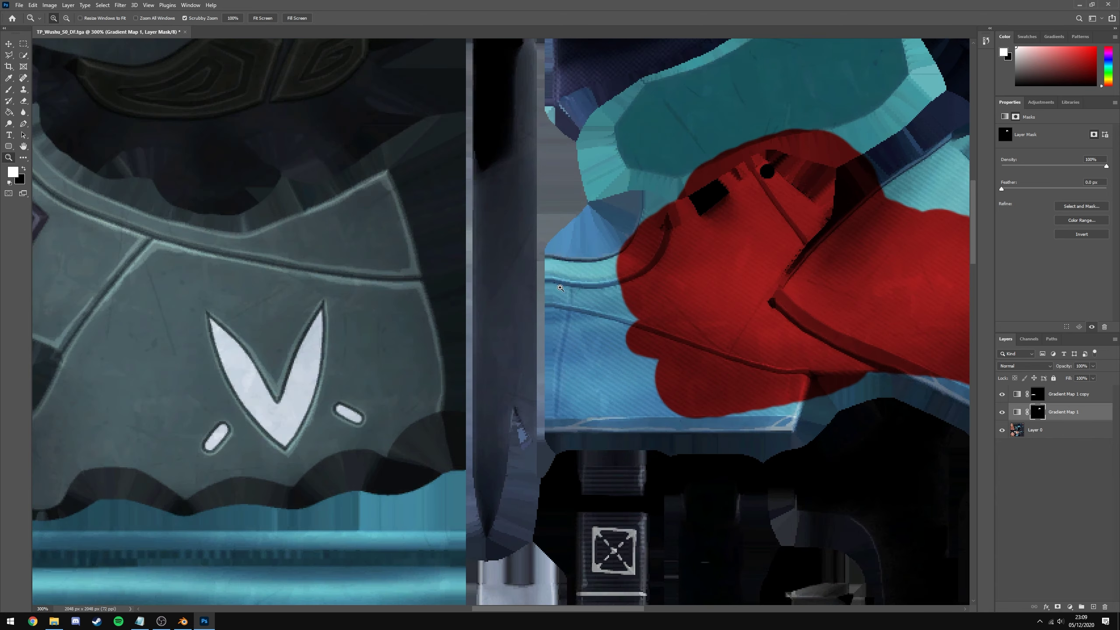
pyautogui.press('l')
pyautogui.click(545, 251)
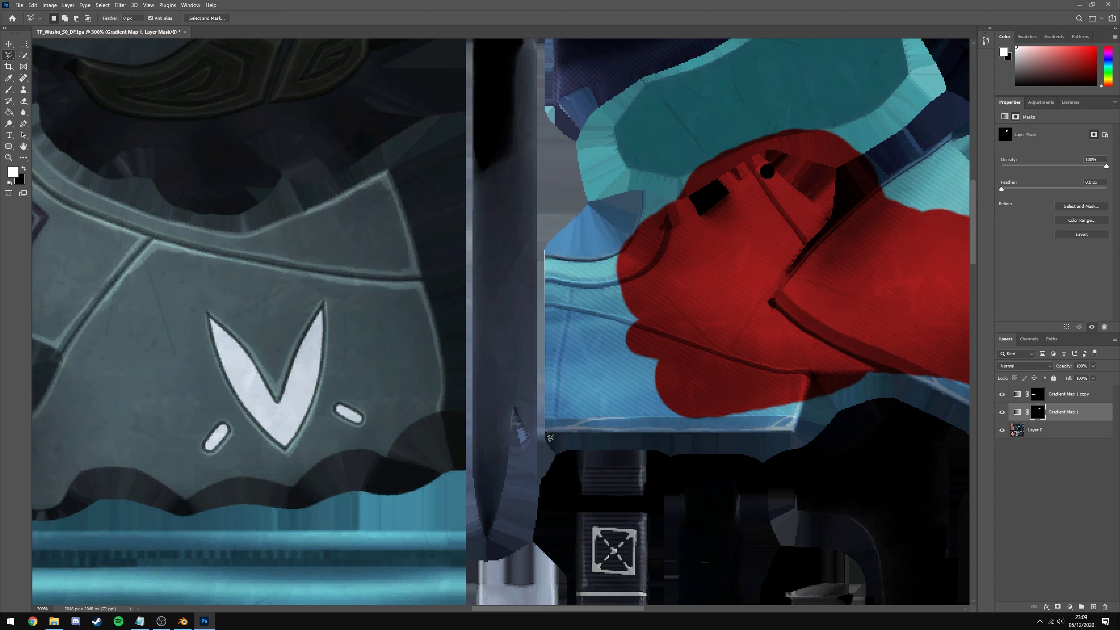
pyautogui.click(556, 453)
pyautogui.click(659, 451)
pyautogui.click(670, 457)
pyautogui.click(745, 454)
pyautogui.click(763, 463)
pyautogui.click(807, 446)
pyautogui.click(840, 411)
pyautogui.click(824, 334)
pyautogui.click(714, 254)
pyautogui.click(675, 209)
pyautogui.click(546, 251)
# Paint white on the Gradient Map's mask throughout the selected cloth area, and clear the selection.
pyautogui.press('b')
pyautogui.moveTo(665, 211)
pyautogui.mouseDown()
pyautogui.moveTo(650, 358)
pyautogui.moveTo(770, 360)
pyautogui.moveTo(615, 465)
pyautogui.mouseUp()
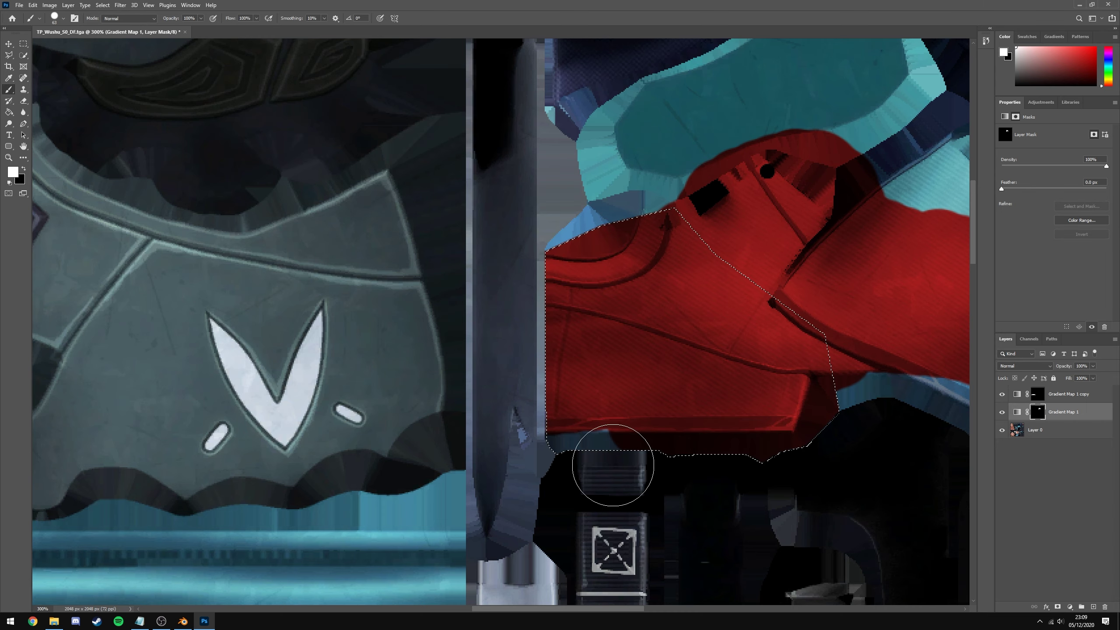
pyautogui.hotkey('ctrl', 'd')
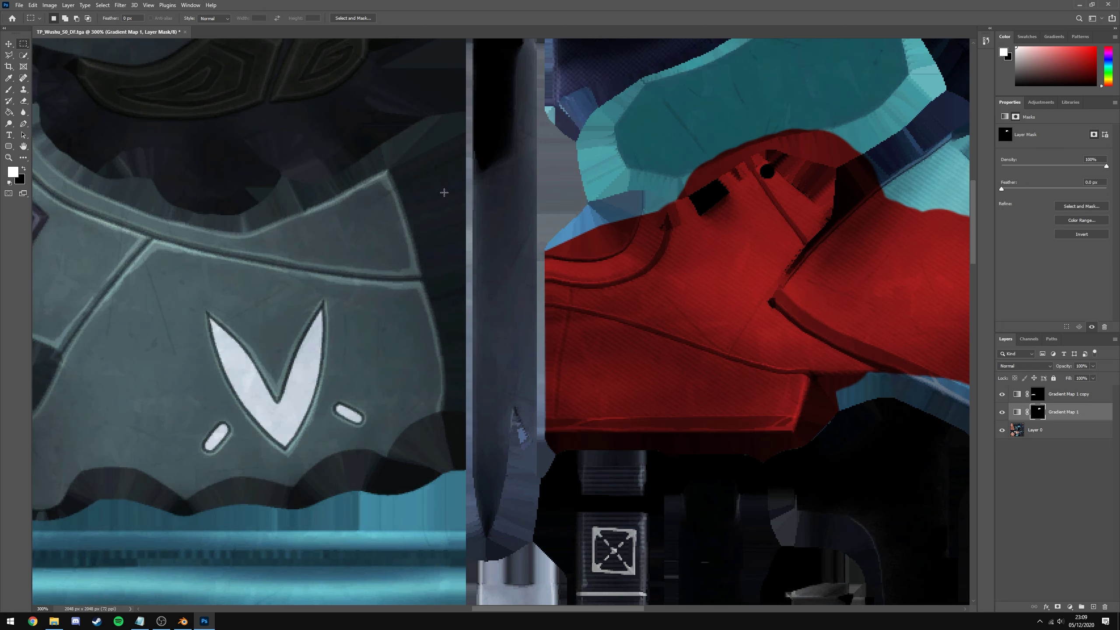
# Examine the whole texture for blue pieces still to recolour, including the chest piece with the logo.
pyautogui.press('z')
pyautogui.keyDown('alt'); pyautogui.click(502, 224); pyautogui.keyUp('alt')
pyautogui.keyDown('alt'); pyautogui.click(503, 223); pyautogui.keyUp('alt')
pyautogui.keyDown('alt'); pyautogui.click(503, 223); pyautogui.keyUp('alt')
pyautogui.keyDown('alt'); pyautogui.click(503, 224); pyautogui.keyUp('alt')
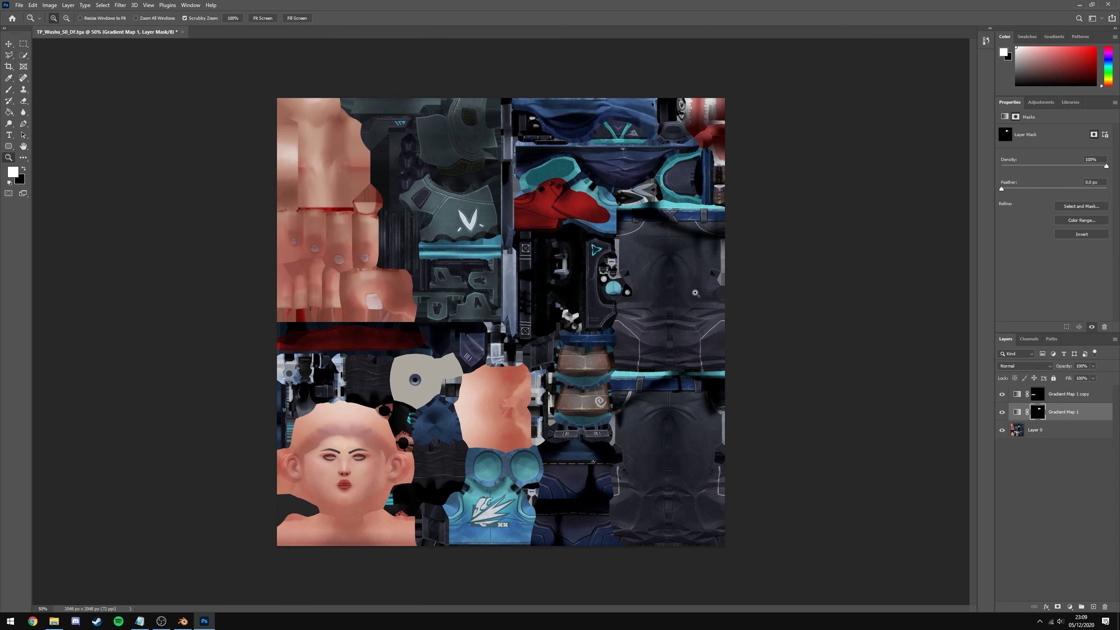
pyautogui.click(306, 316)
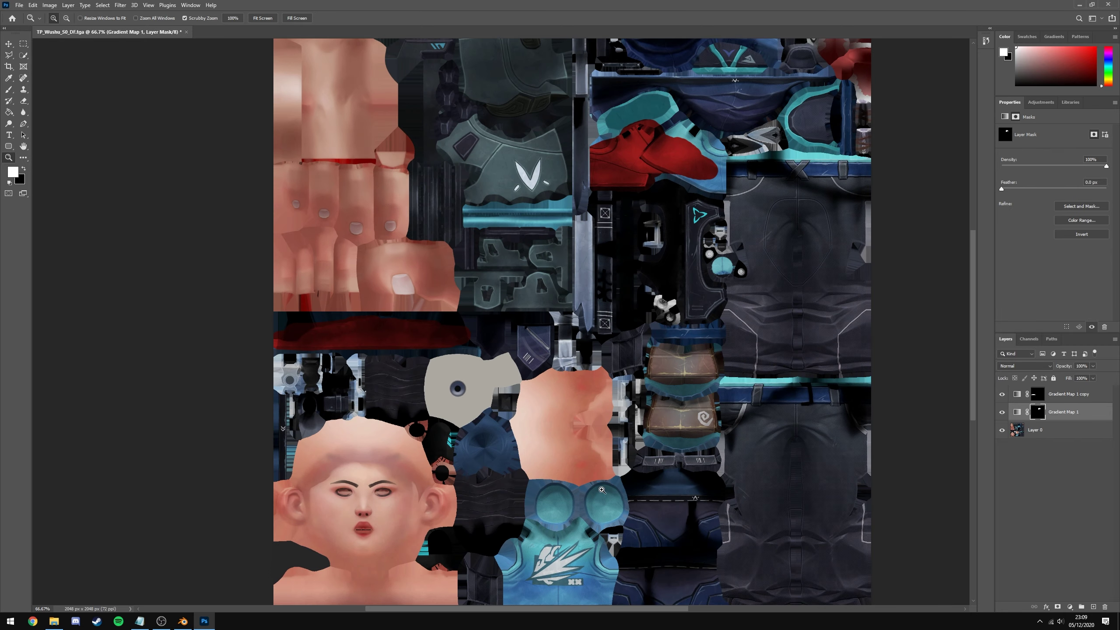
pyautogui.scroll(-2, 372, 502)
pyautogui.click(560, 477)
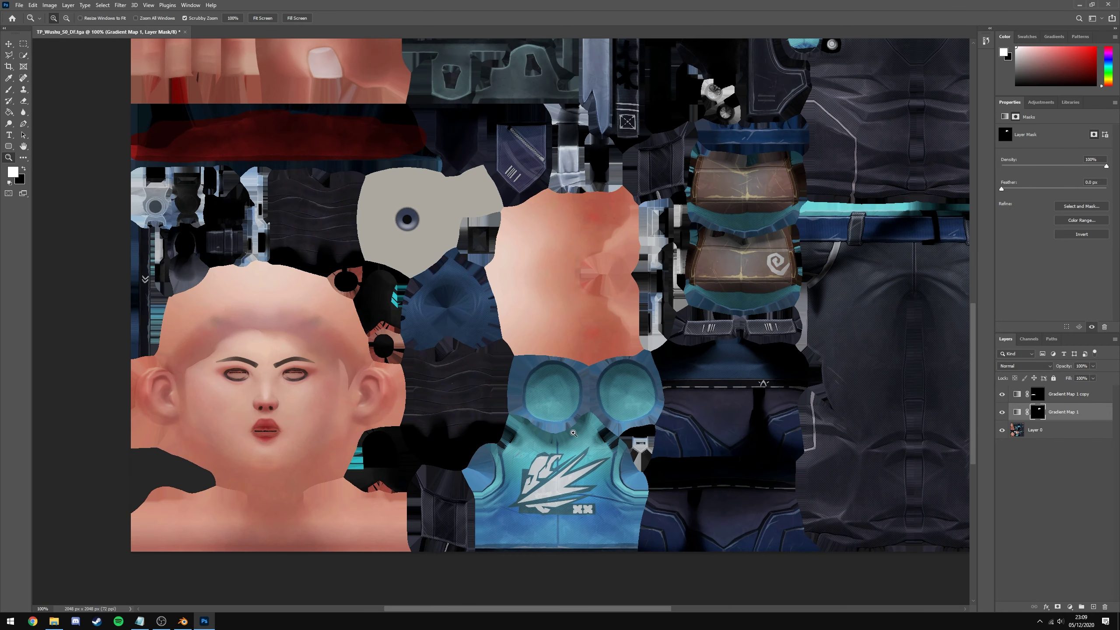
pyautogui.scroll(6, 579, 449)
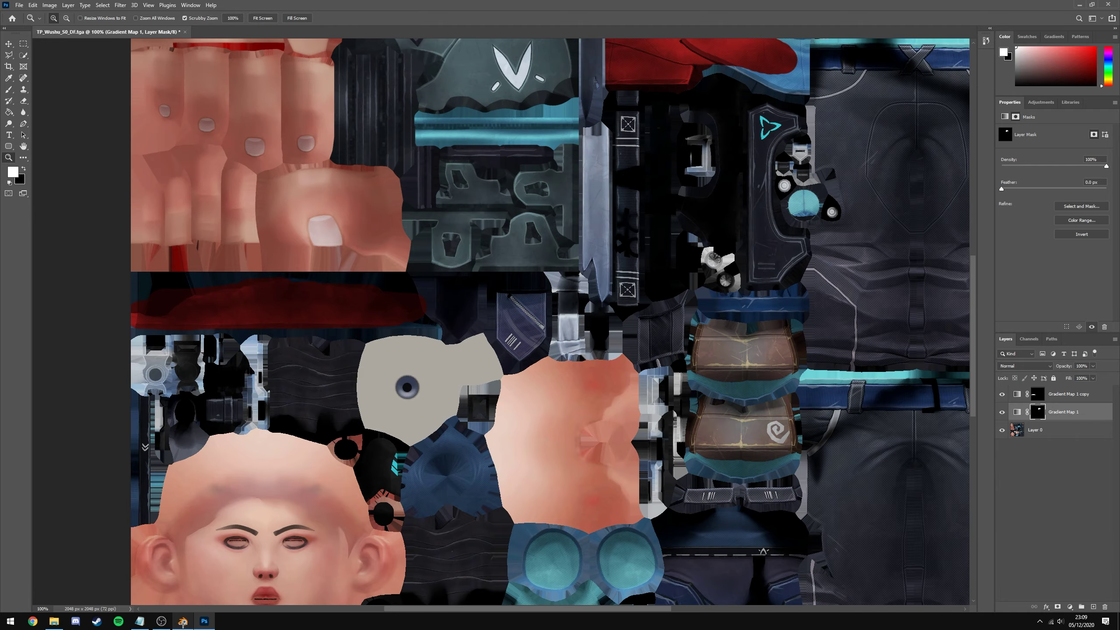
# Switch to Blender to check the character model, and return to Photoshop to compare it with the texture pieces.
pyautogui.click(183, 621)
pyautogui.scroll(3, 372, 255)
pyautogui.scroll(-3, 375, 245)
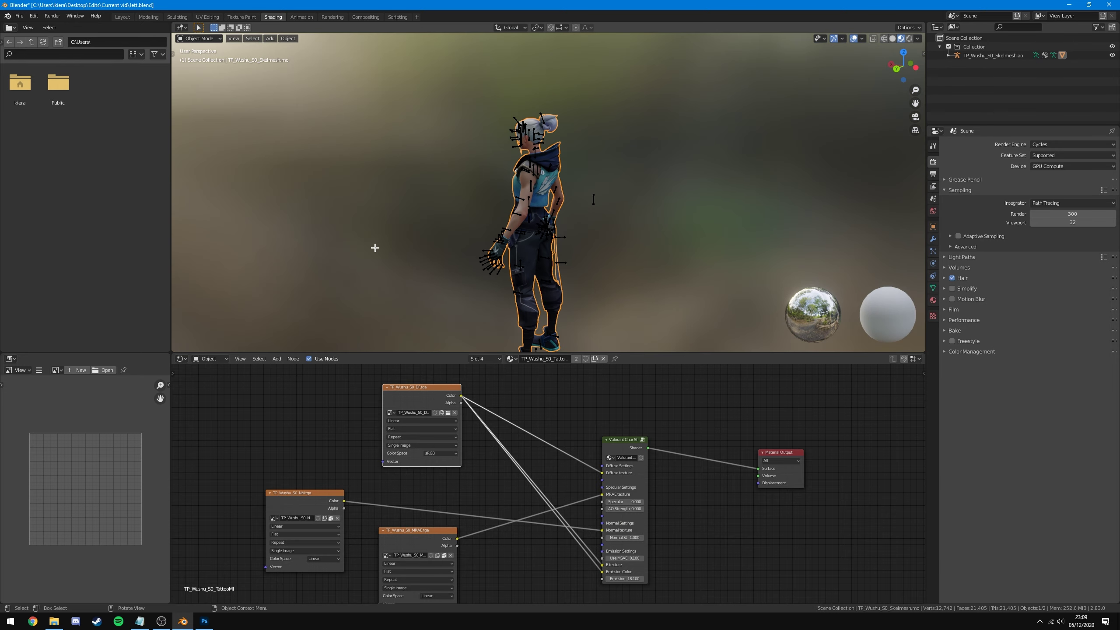
pyautogui.hotkey('alt', 'Tab')
pyautogui.scroll(-4, 565, 372)
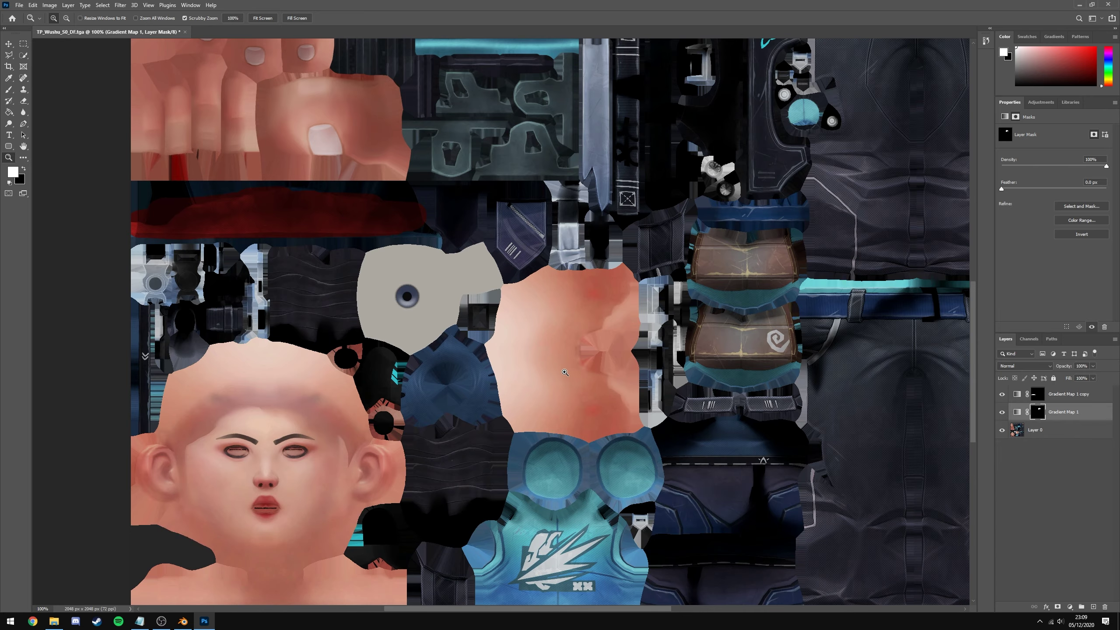
pyautogui.keyDown('alt'); pyautogui.click(535, 366); pyautogui.keyUp('alt')
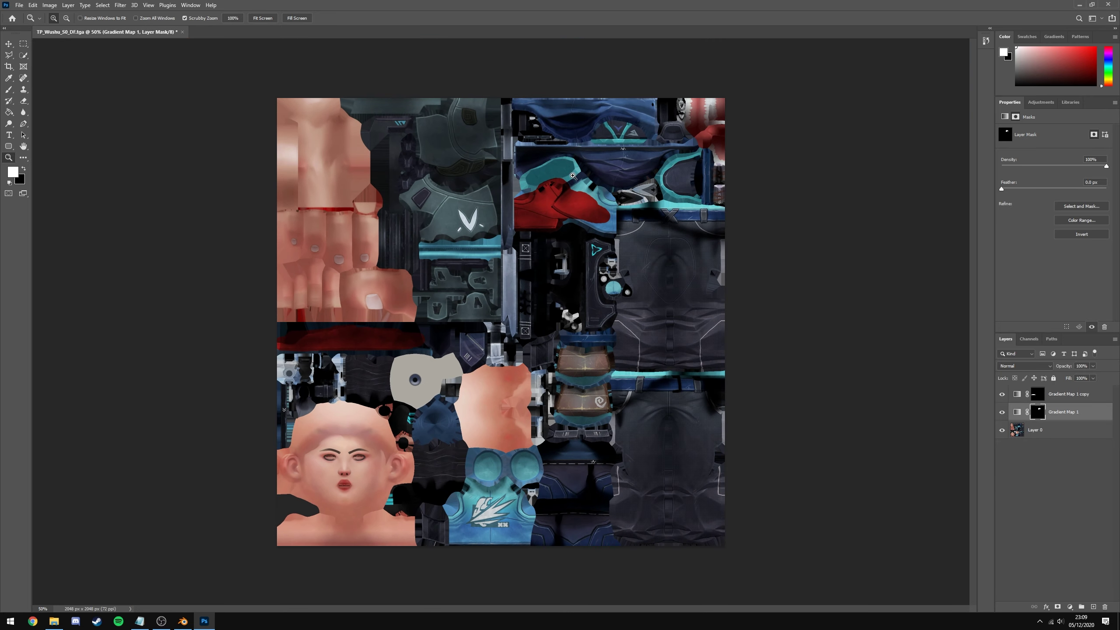
pyautogui.click(559, 178)
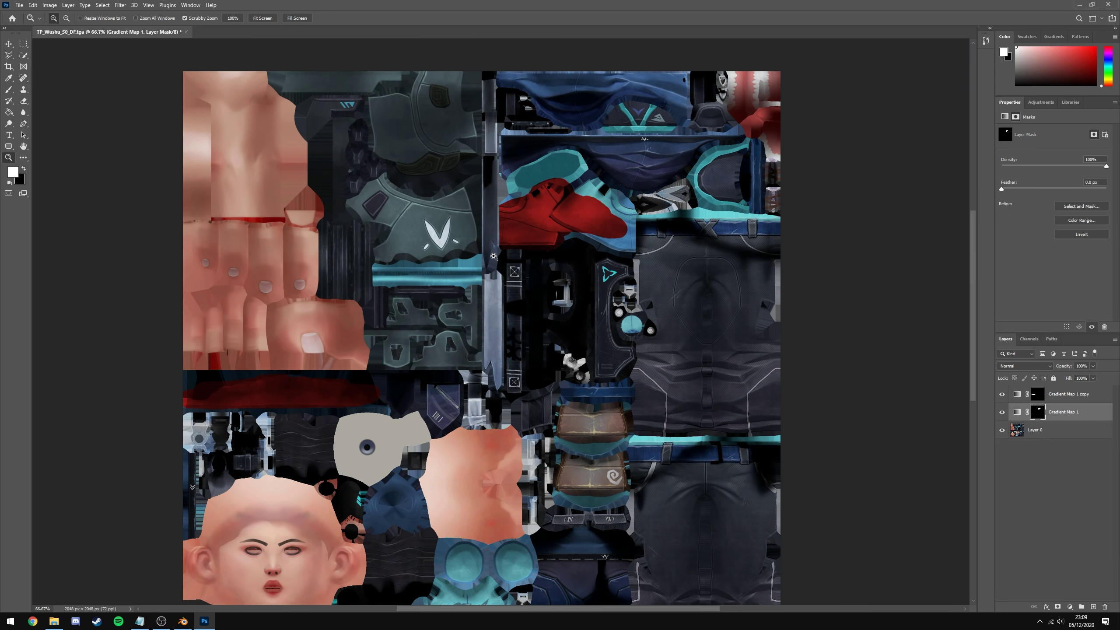
pyautogui.scroll(-2, 493, 256)
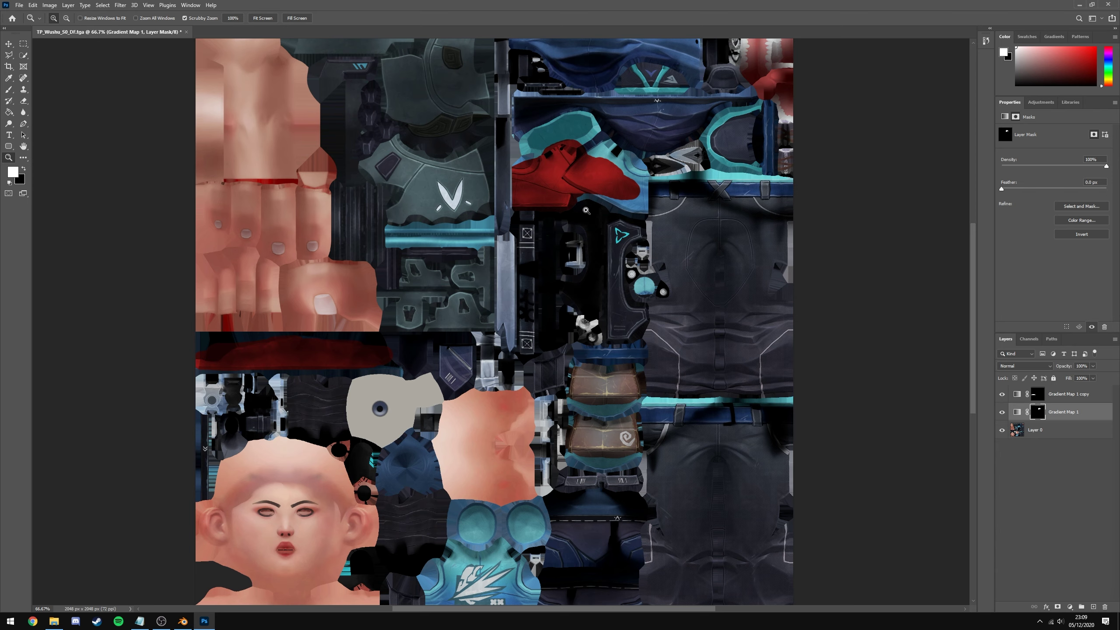
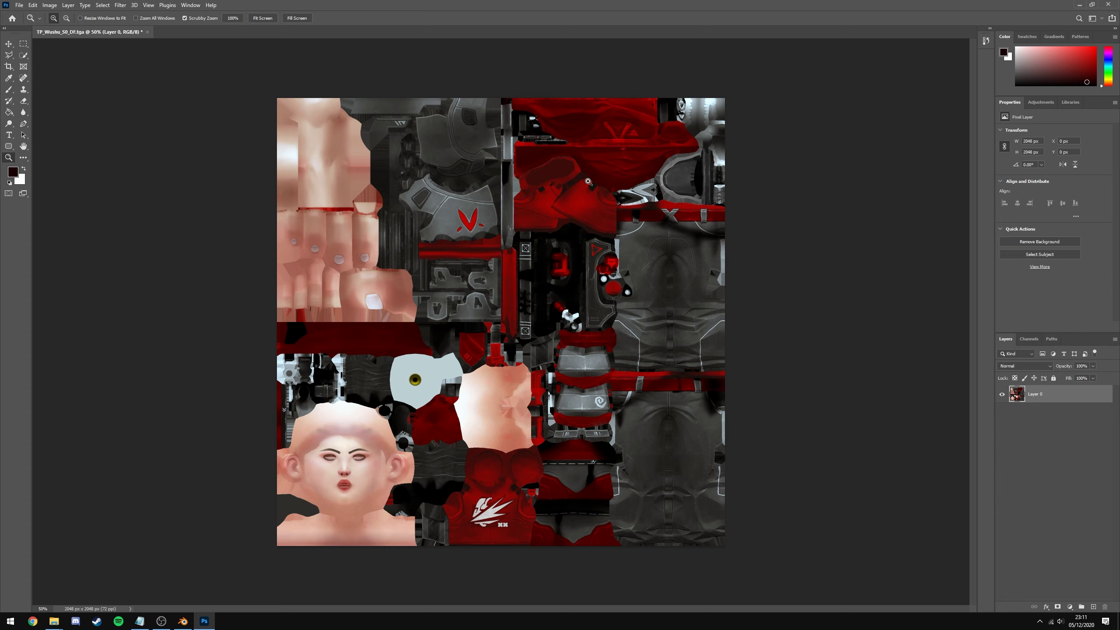
# Examine the finished red and grey texture up close, including the chest logo, the eye and the V emblem.
pyautogui.click(511, 358)
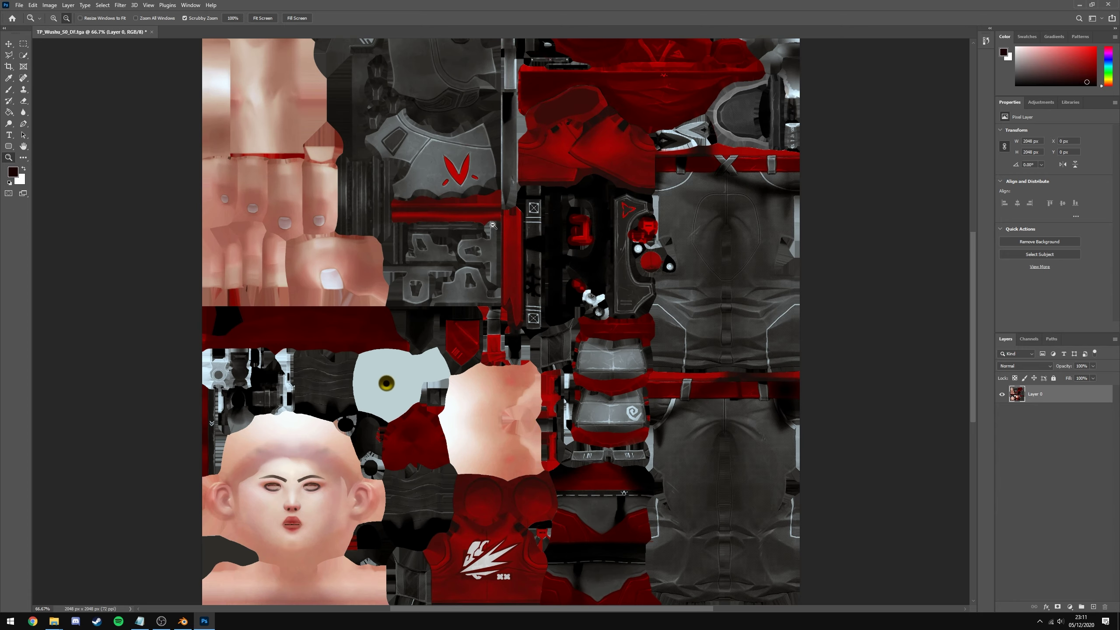
pyautogui.keyDown('alt'); pyautogui.click(507, 486); pyautogui.keyUp('alt')
pyautogui.click(507, 485)
pyautogui.click(465, 456)
pyautogui.click(465, 456)
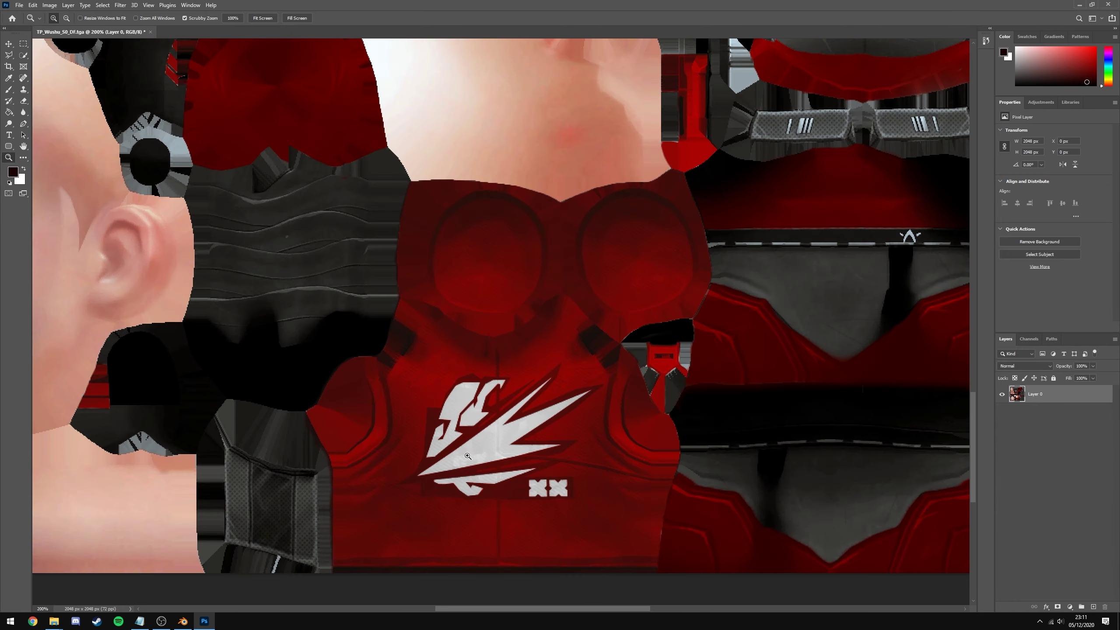
pyautogui.click(488, 493)
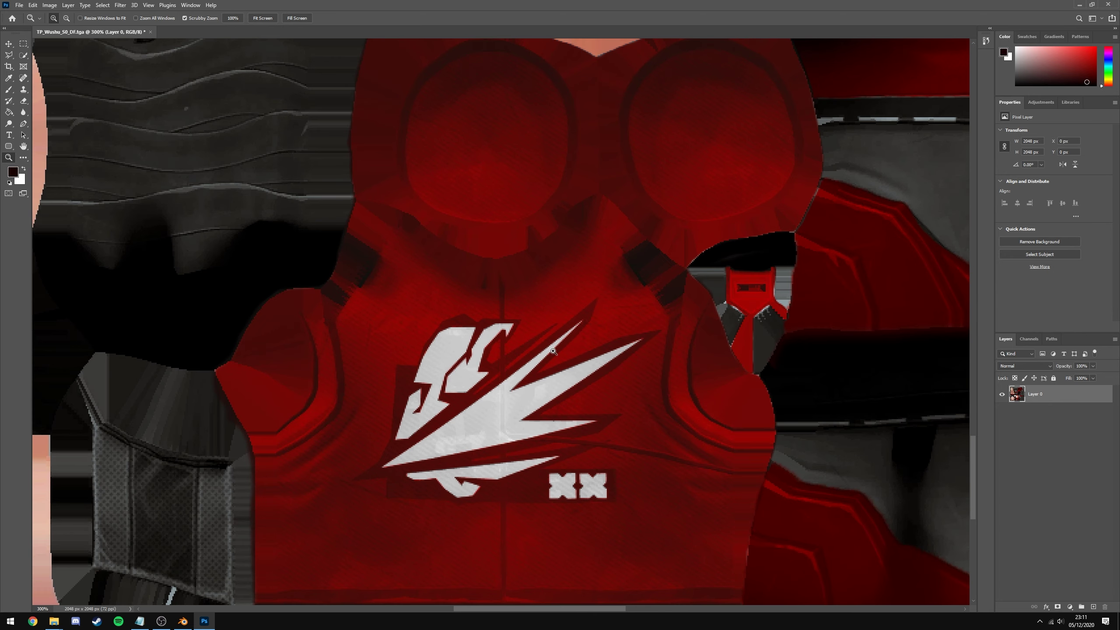
pyautogui.keyDown('alt'); pyautogui.click(500, 422); pyautogui.keyUp('alt')
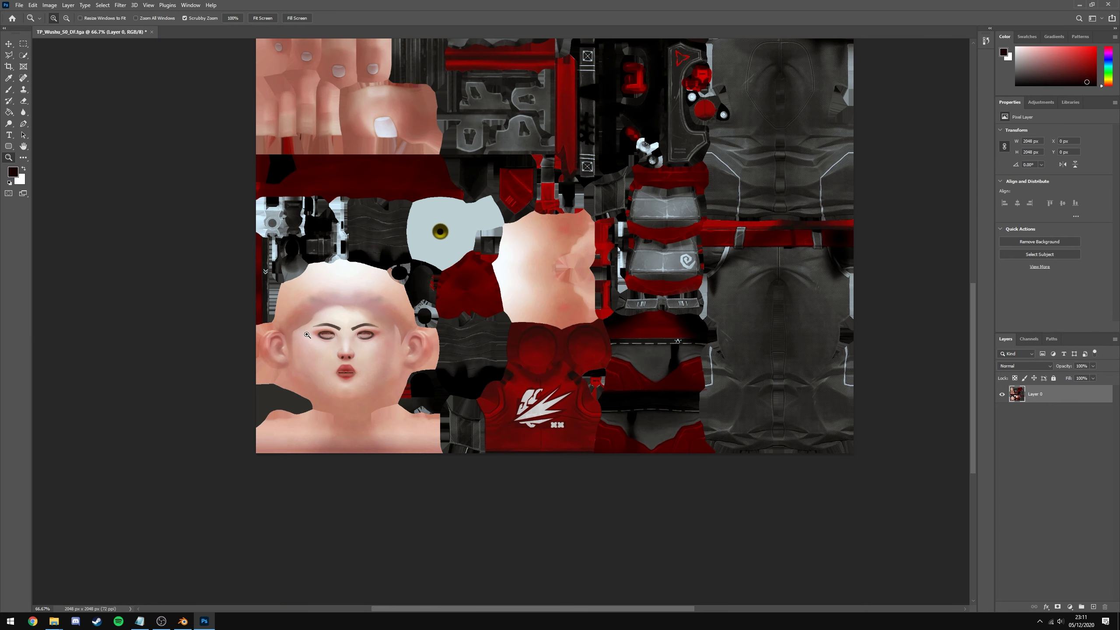
pyautogui.scroll(1, 503, 250)
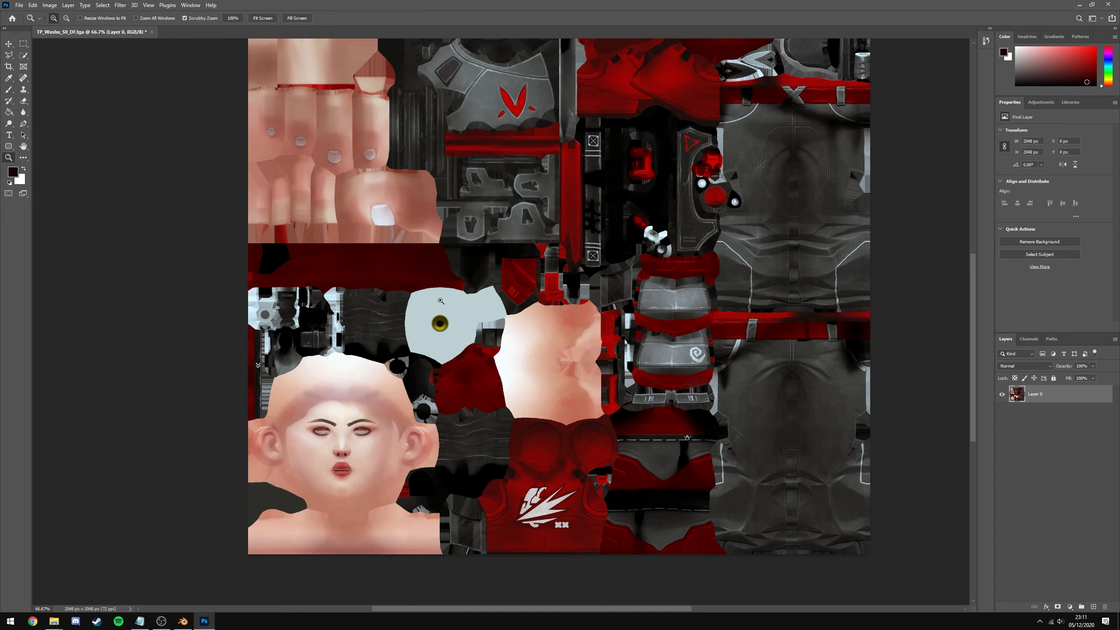
pyautogui.click(424, 315)
pyautogui.click(424, 314)
pyautogui.press('h')
pyautogui.moveTo(514, 330); pyautogui.dragTo(580, 93)
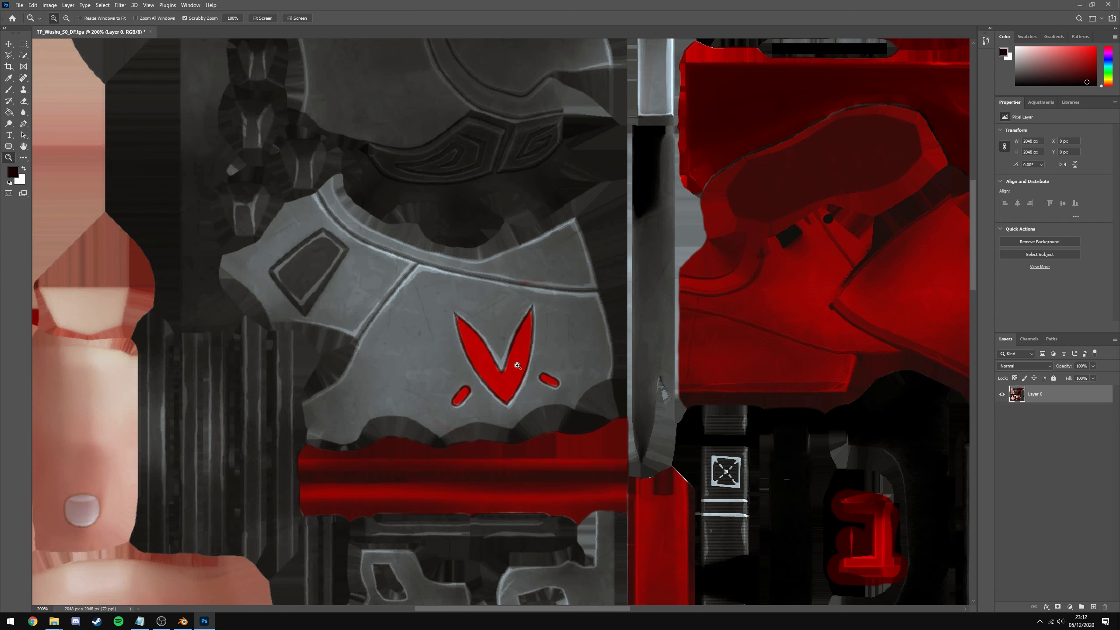
# Place the original TP_Wushu_S0_DF.tga file as a new layer above the recoloured texture.
pyautogui.hotkey('alt', 'Tab')
pyautogui.moveTo(407, 230); pyautogui.dragTo(750, 529)
pyautogui.click(418, 18)
# Compare the original and recoloured V emblem by toggling the placed texture layer's visibility, leaving that layer hidden.
pyautogui.press('z')
pyautogui.keyDown('alt'); pyautogui.click(125, 75); pyautogui.keyUp('alt')
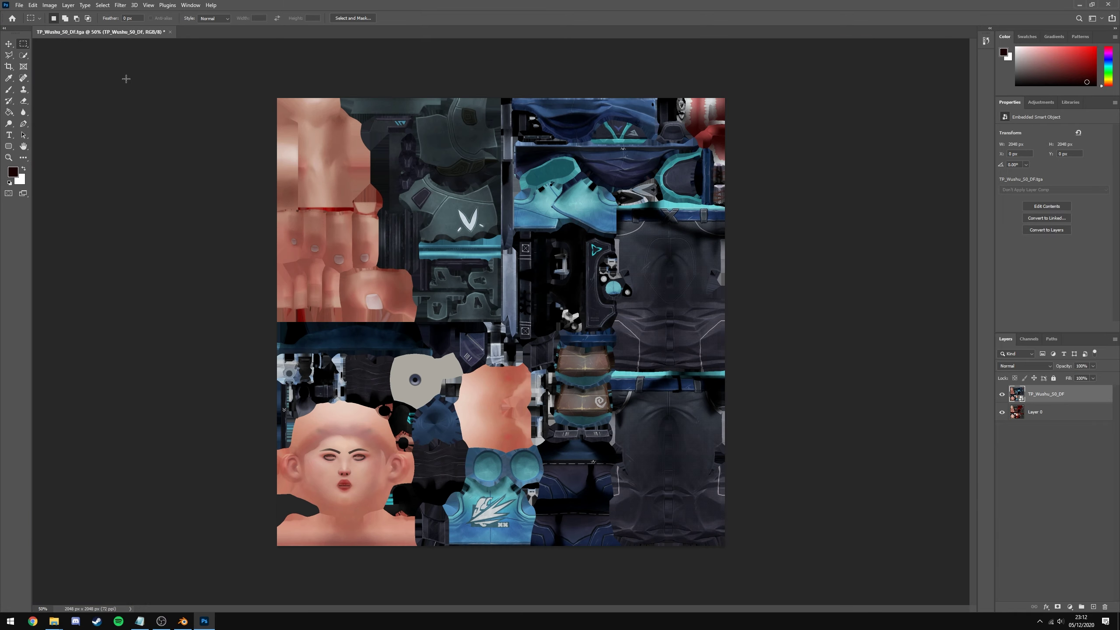
pyautogui.click(469, 170)
pyautogui.click(470, 170)
pyautogui.click(470, 170)
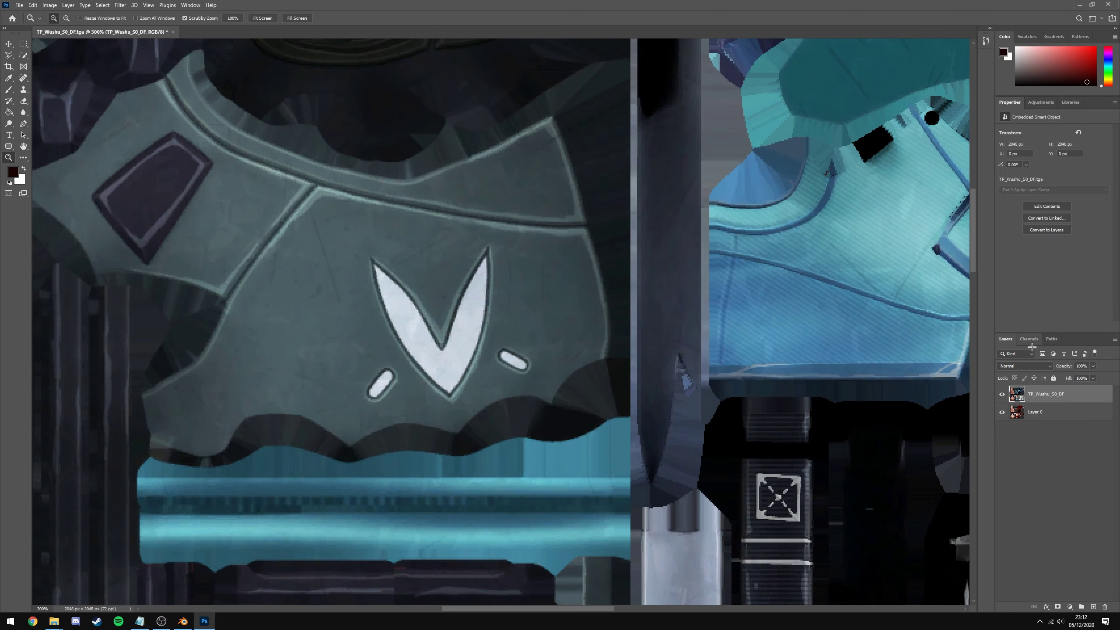
pyautogui.click(1000, 394)
pyautogui.click(1001, 394)
pyautogui.click(1001, 394)
pyautogui.keyDown('alt'); pyautogui.click(927, 405); pyautogui.keyUp('alt')
pyautogui.keyDown('alt'); pyautogui.click(927, 405); pyautogui.keyUp('alt')
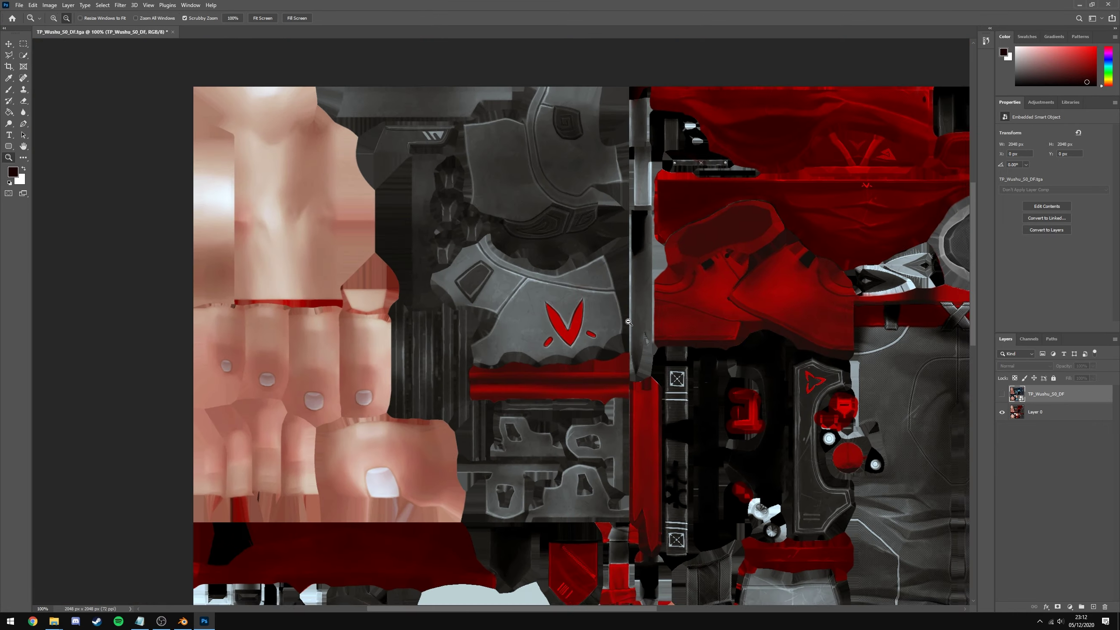
# Compare the whole original and recoloured textures by repeatedly toggling the placed layer's visibility.
pyautogui.keyDown('alt'); pyautogui.click(928, 405); pyautogui.keyUp('alt')
pyautogui.keyDown('alt'); pyautogui.click(928, 405); pyautogui.keyUp('alt')
pyautogui.click(1001, 393)
pyautogui.click(1001, 393)
pyautogui.click(1000, 393)
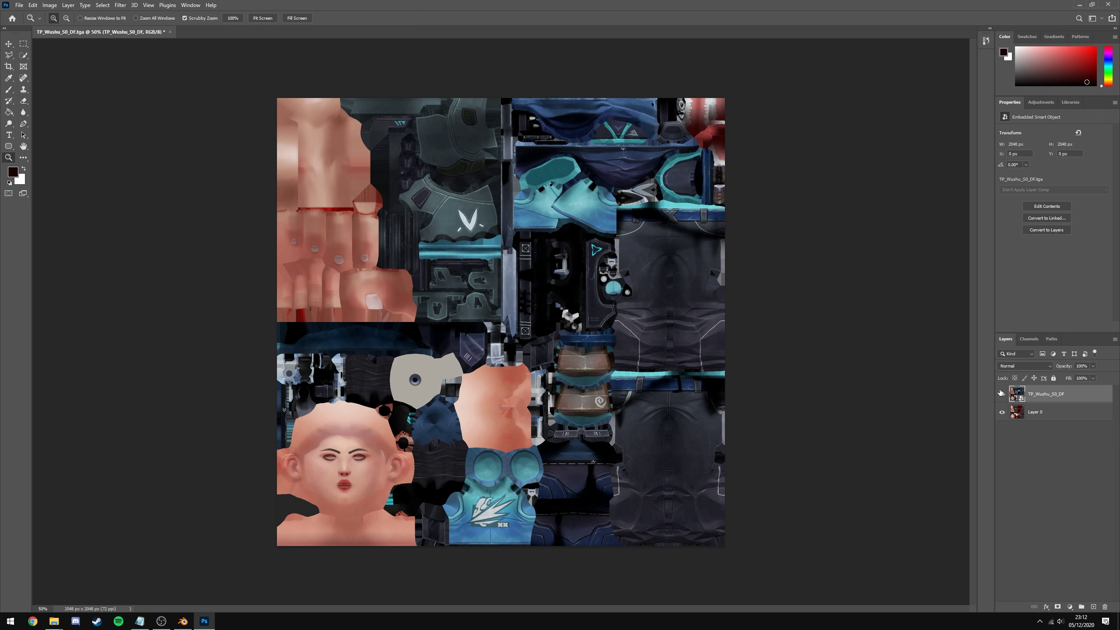
pyautogui.click(1001, 393)
pyautogui.click(1001, 393)
pyautogui.click(1002, 394)
pyautogui.click(1003, 394)
pyautogui.click(1003, 393)
pyautogui.click(1003, 393)
pyautogui.click(1003, 393)
pyautogui.click(1004, 393)
pyautogui.click(1004, 393)
pyautogui.click(1005, 393)
pyautogui.click(1005, 393)
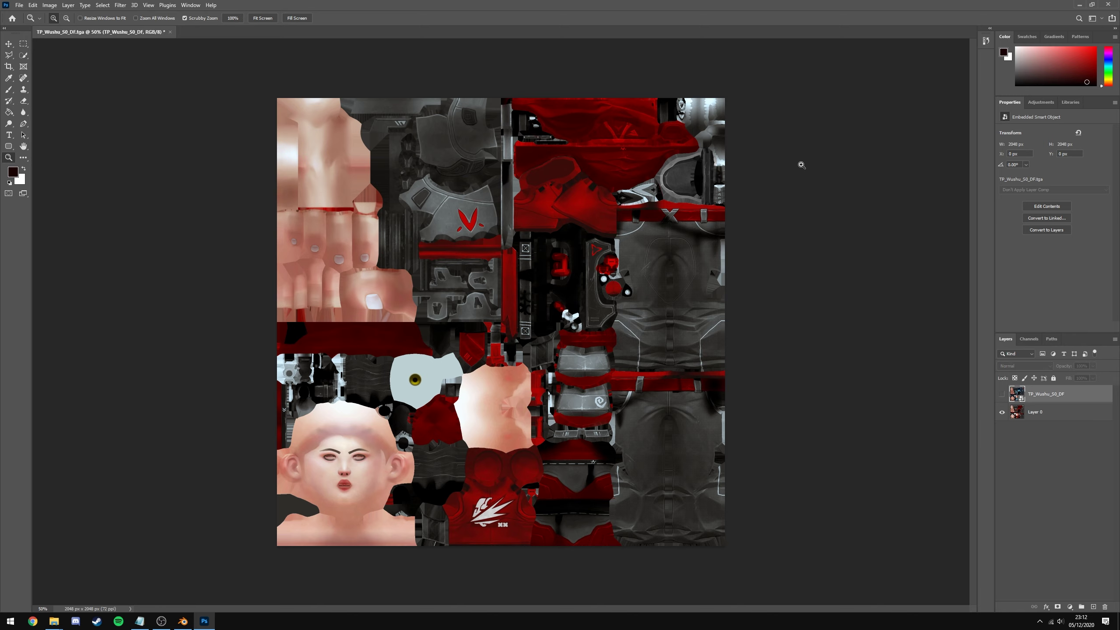
# Compare the original and recoloured cloth and belt pieces up close by toggling the placed layer, leaving it hidden.
pyautogui.scroll(3, 801, 165)
pyautogui.click(1003, 393)
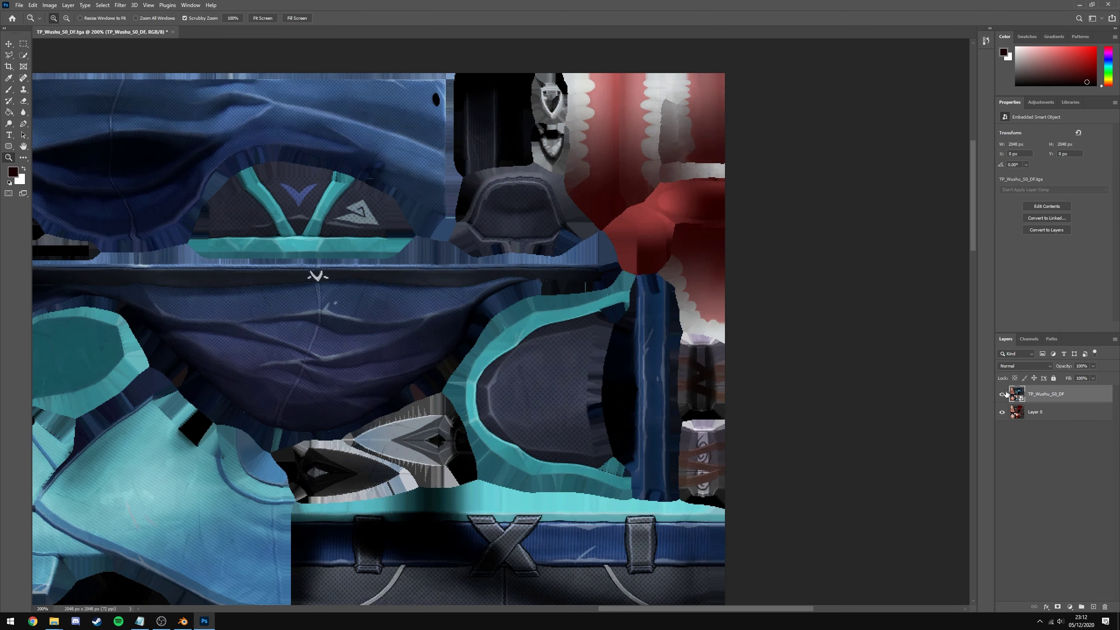
pyautogui.click(1004, 393)
pyautogui.click(1005, 393)
pyautogui.click(1005, 394)
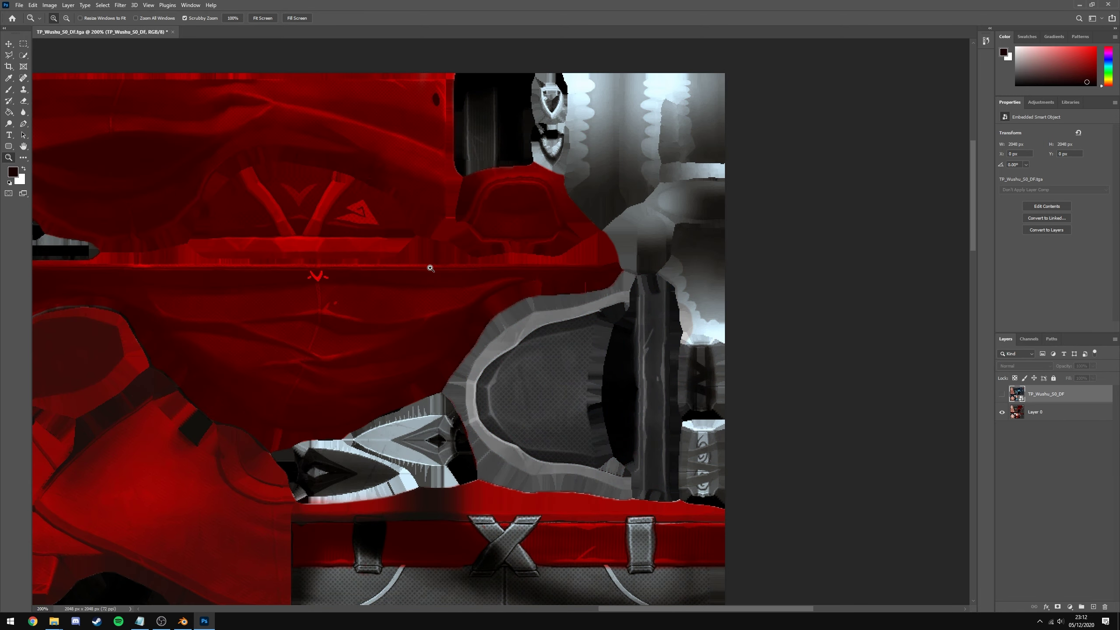
# Show the placed original texture over the whole canvas once more and delete its layer.
pyautogui.scroll(-4, 432, 264)
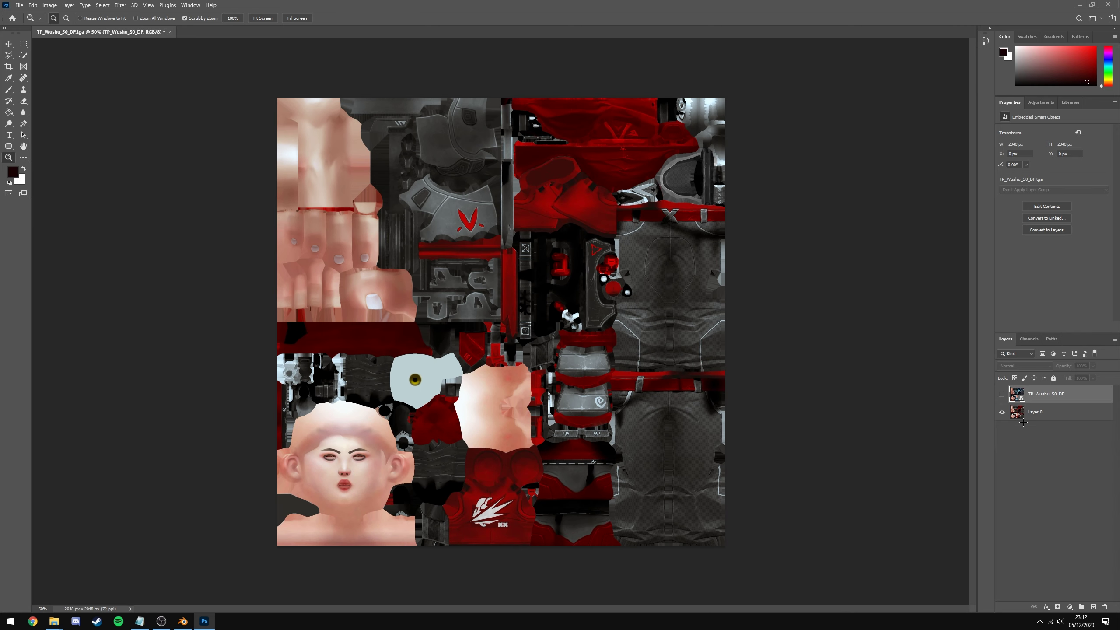
pyautogui.click(1002, 394)
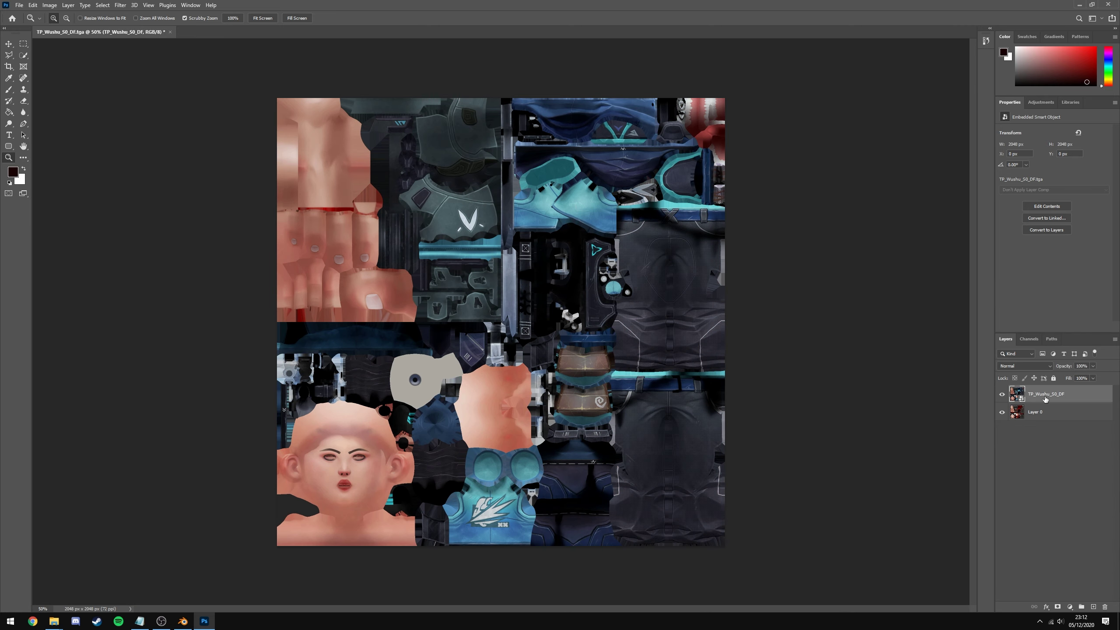
pyautogui.press('Delete')
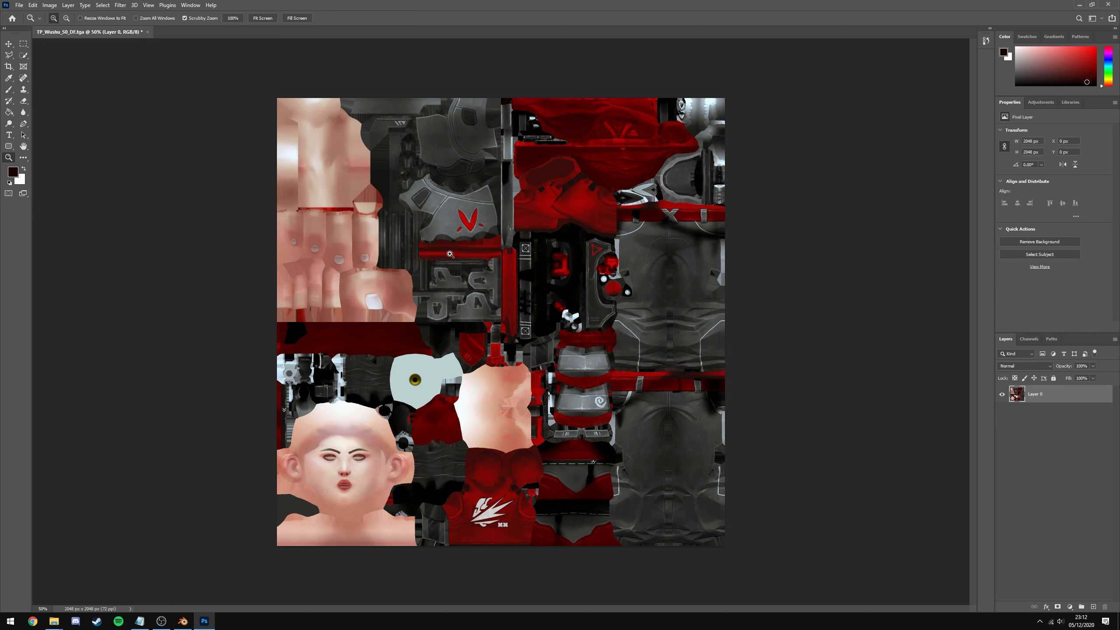
# Save the recoloured texture in the textures folder as a 24 bits/pixel Targa copy named TP_Wushu_S0_DF RED.tga.
pyautogui.hotkey('ctrl', 'shift', 's')
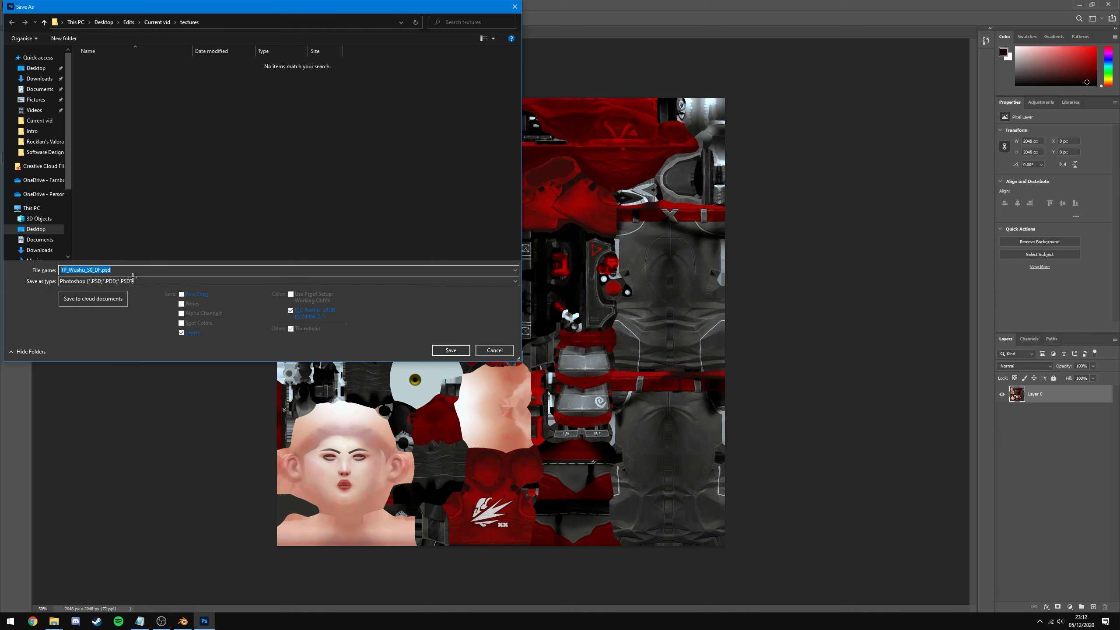
pyautogui.click(132, 280)
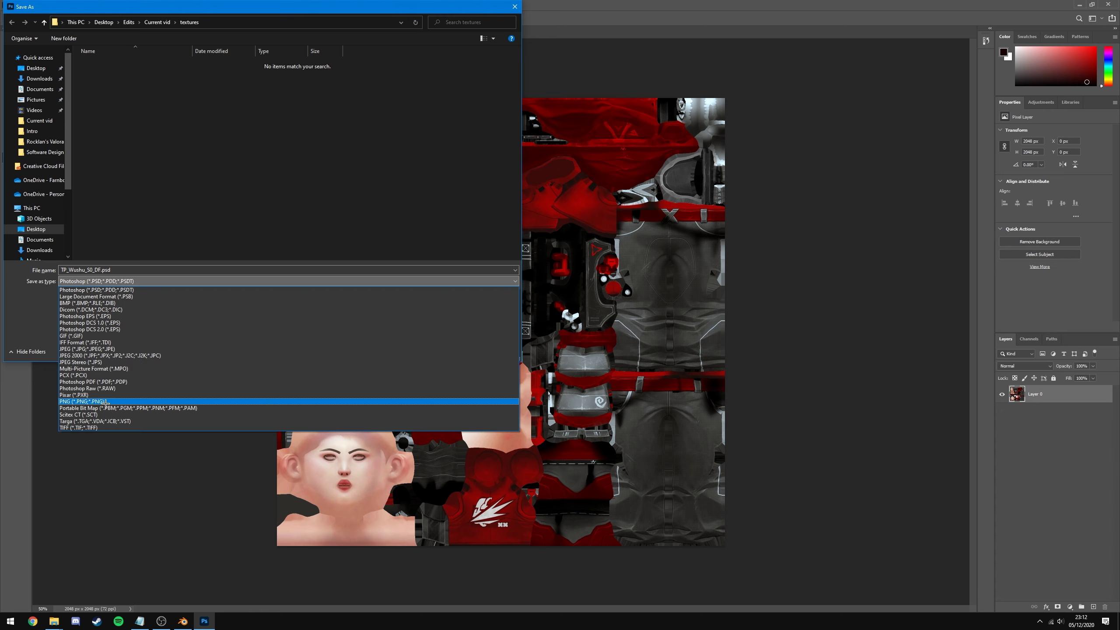
pyautogui.click(111, 401)
pyautogui.click(132, 280)
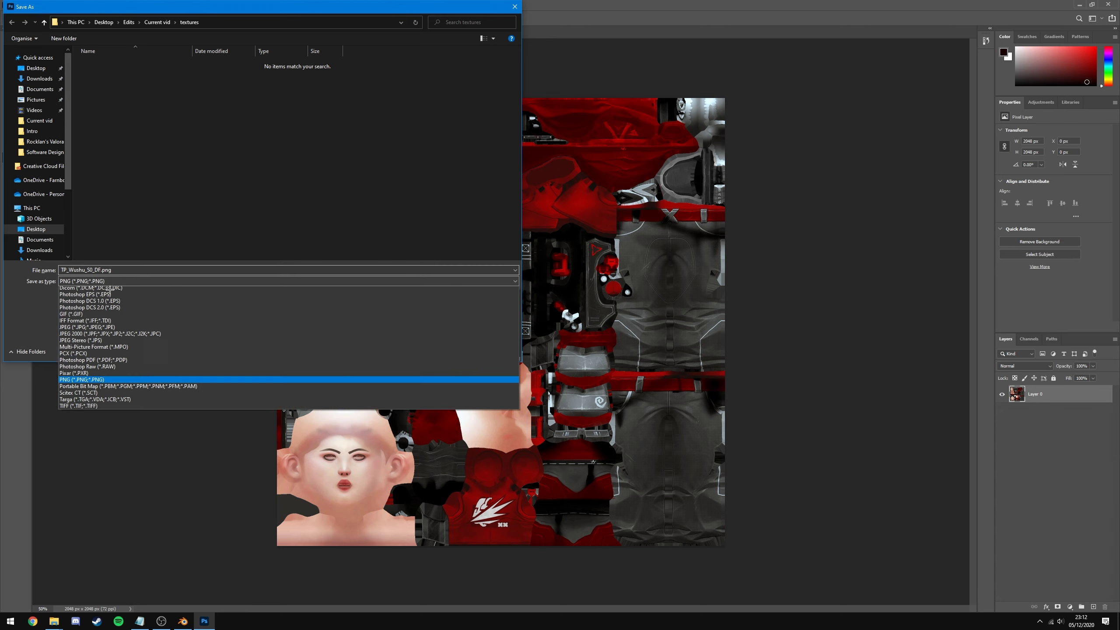
pyautogui.click(113, 421)
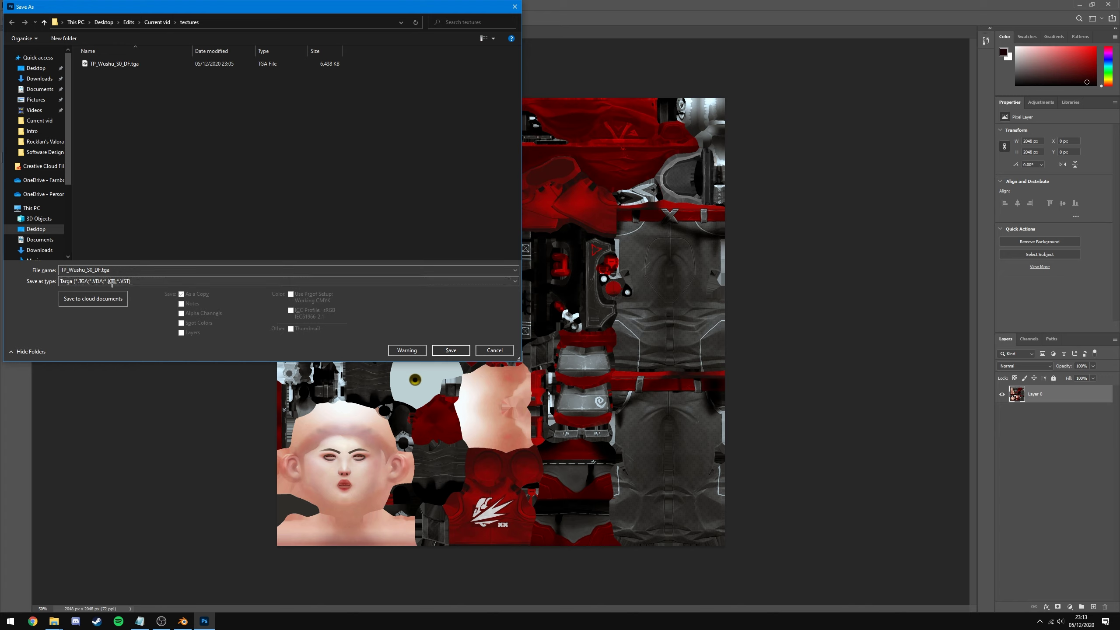
pyautogui.click(113, 282)
pyautogui.click(113, 282)
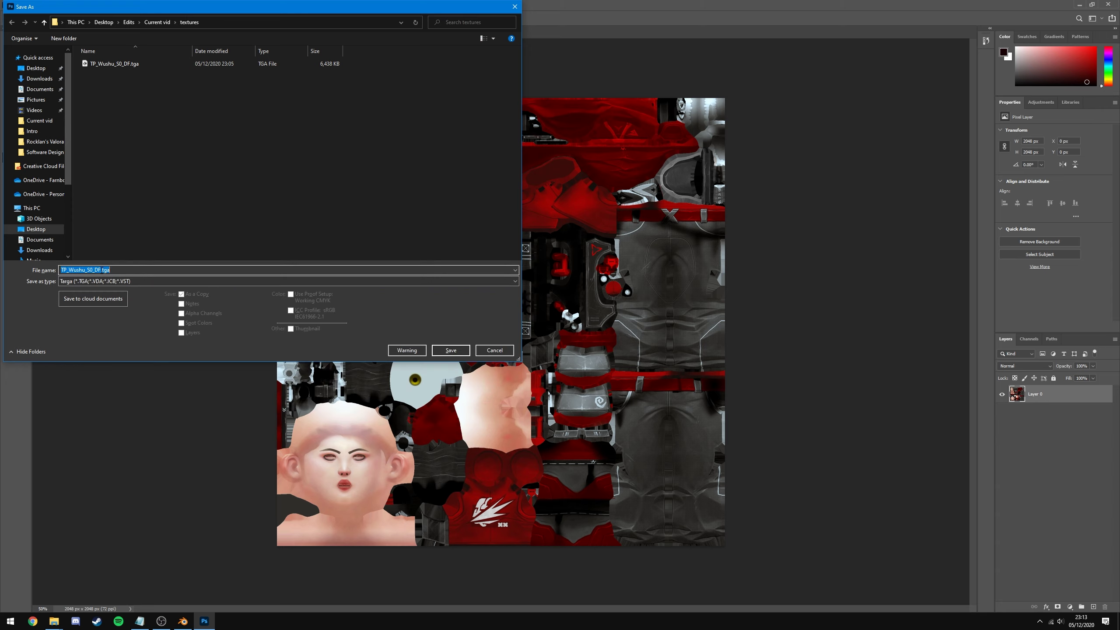
pyautogui.click(102, 270)
pyautogui.write('RED')
pyautogui.click(450, 350)
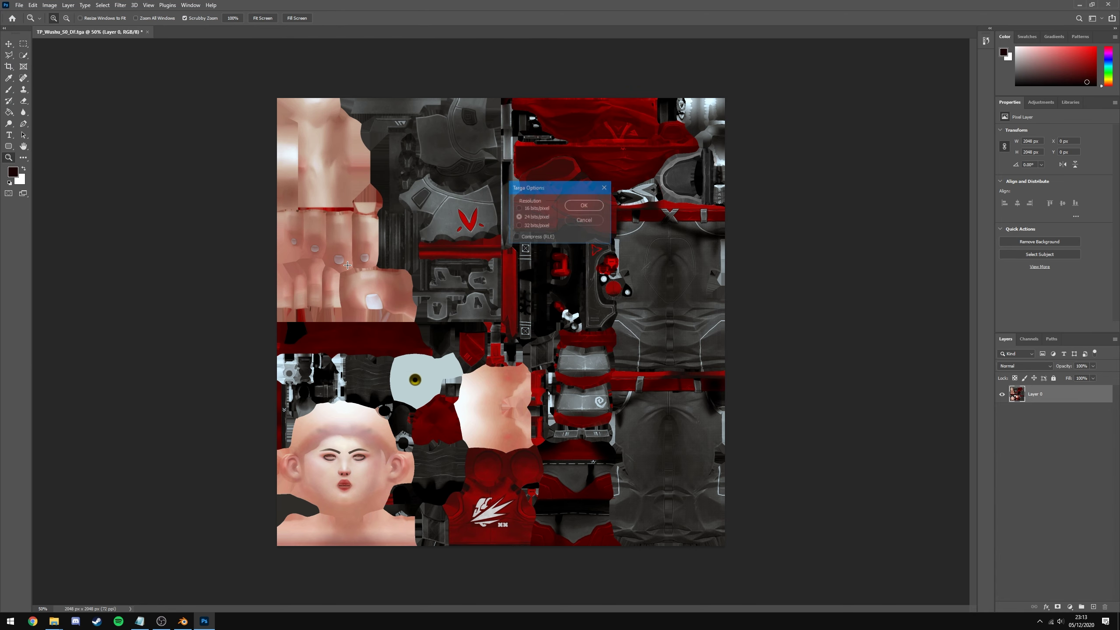
pyautogui.click(584, 205)
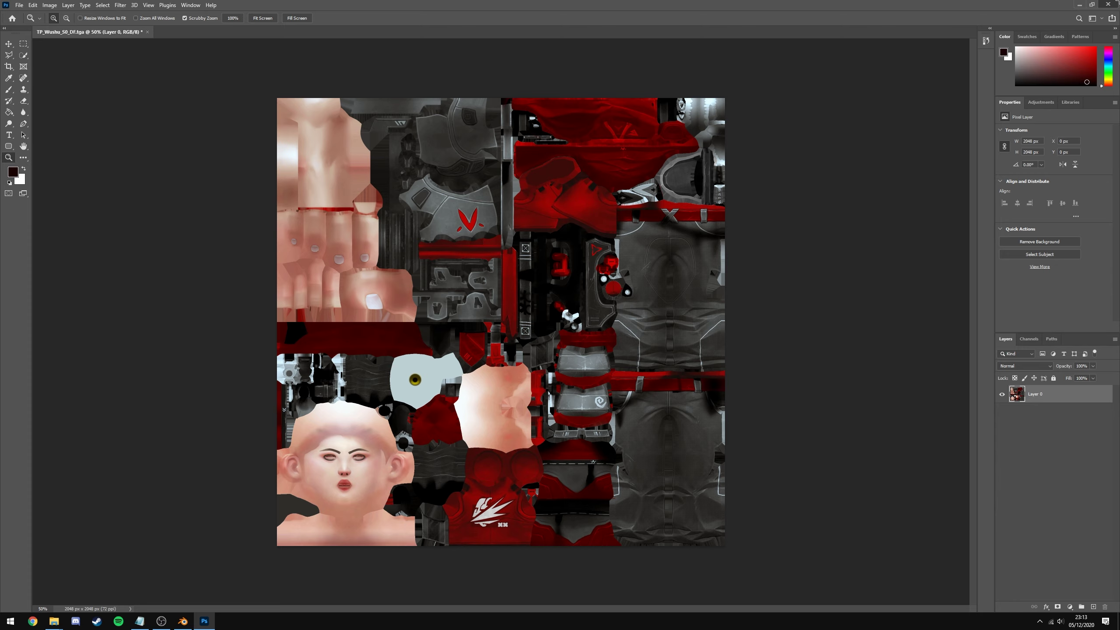
# Close the texture document and switch to the Blender scene with the Jett model.
pyautogui.hotkey('ctrl', 'w')
pyautogui.click(566, 222)
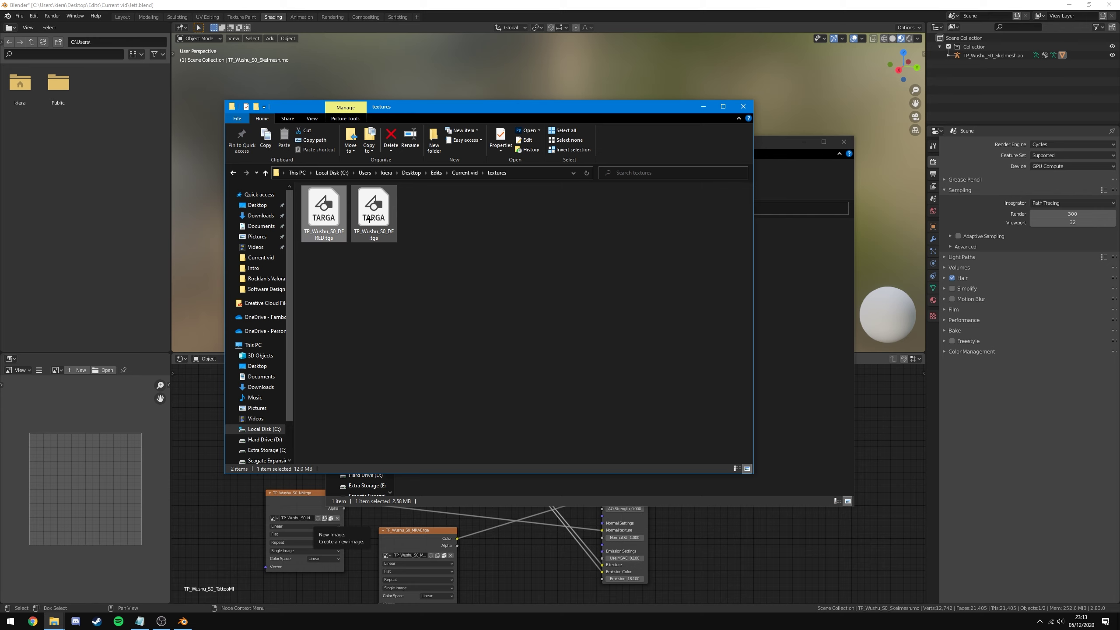
pyautogui.click(858, 151)
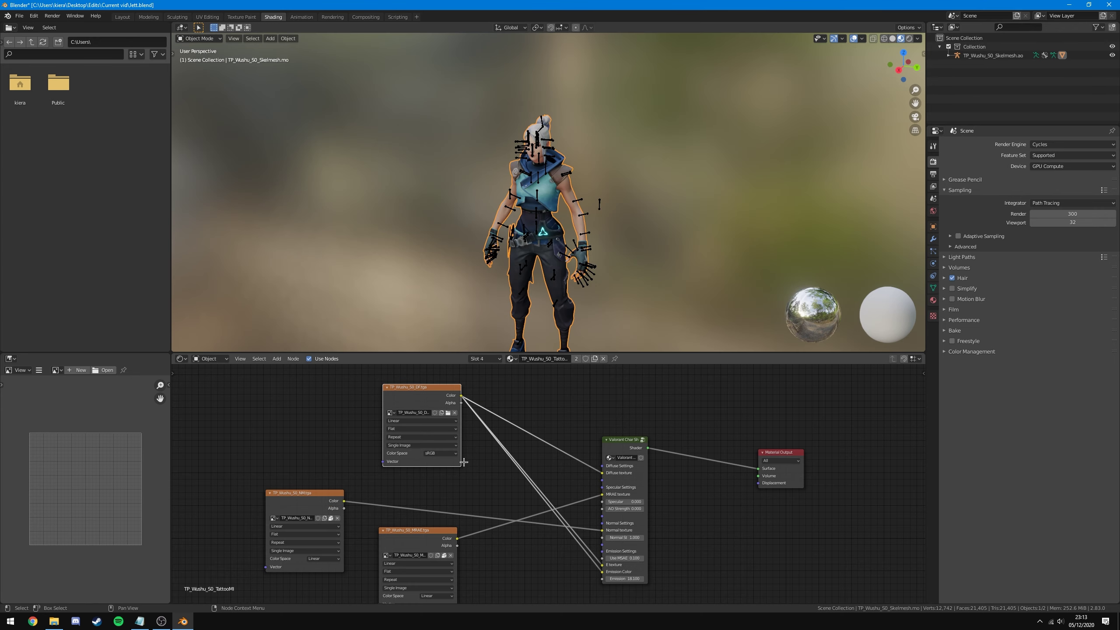
# Load TP_Wushu_S0_DF RED.tga into the character material's diffuse image texture node in place of the original.
pyautogui.click(447, 413)
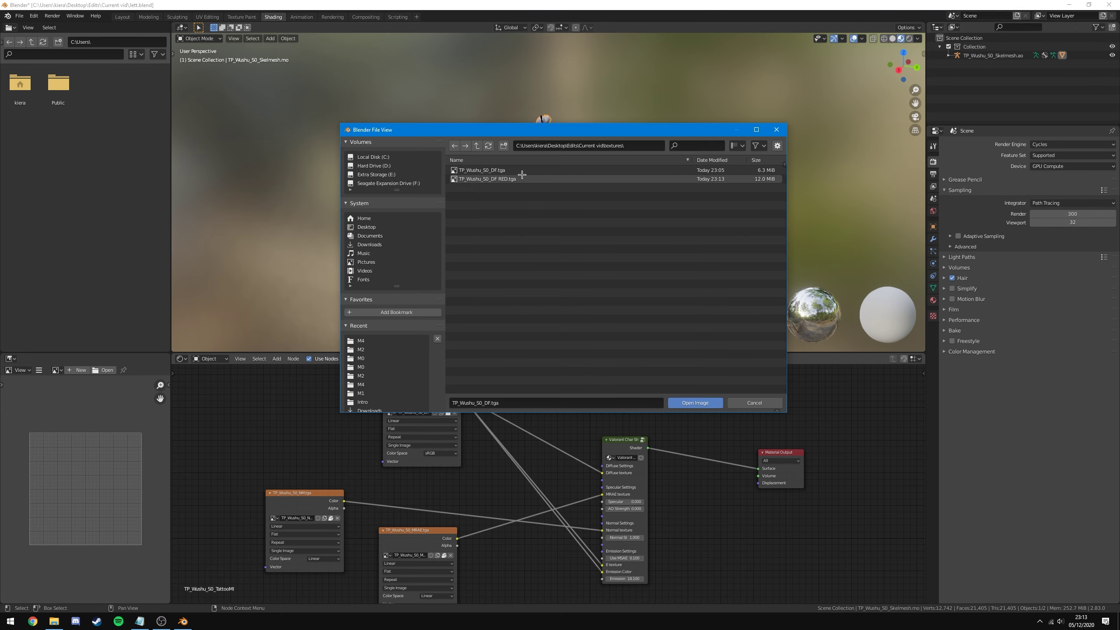
pyautogui.click(503, 178)
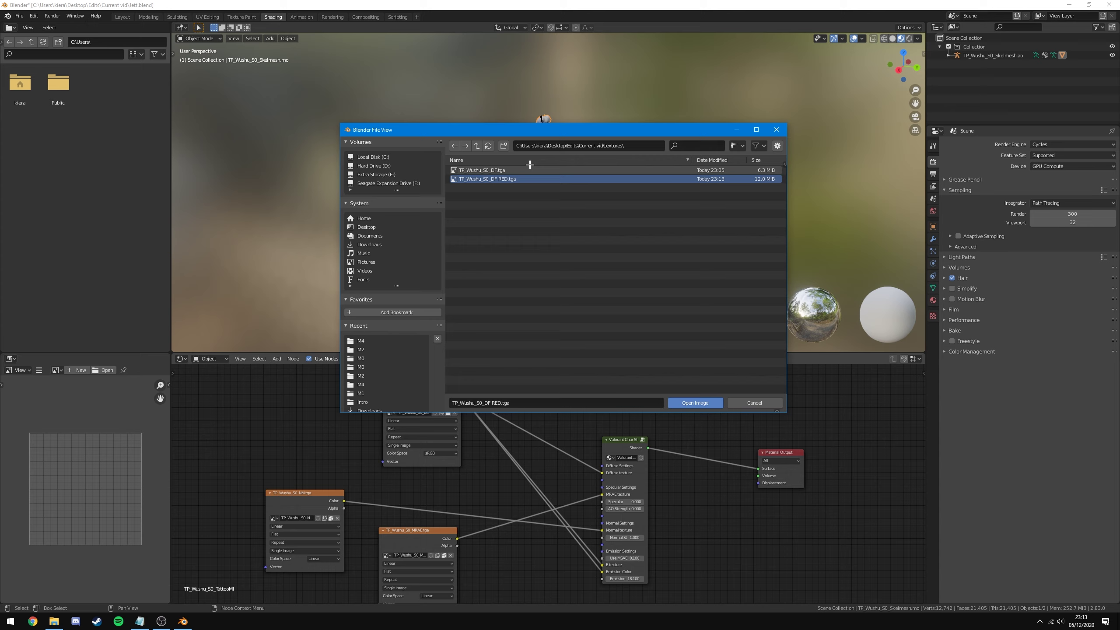
pyautogui.click(695, 403)
# Hide the viewport overlays so the bones disappear, and view the recoloured character in the Layout workspace.
pyautogui.scroll(4, 531, 259)
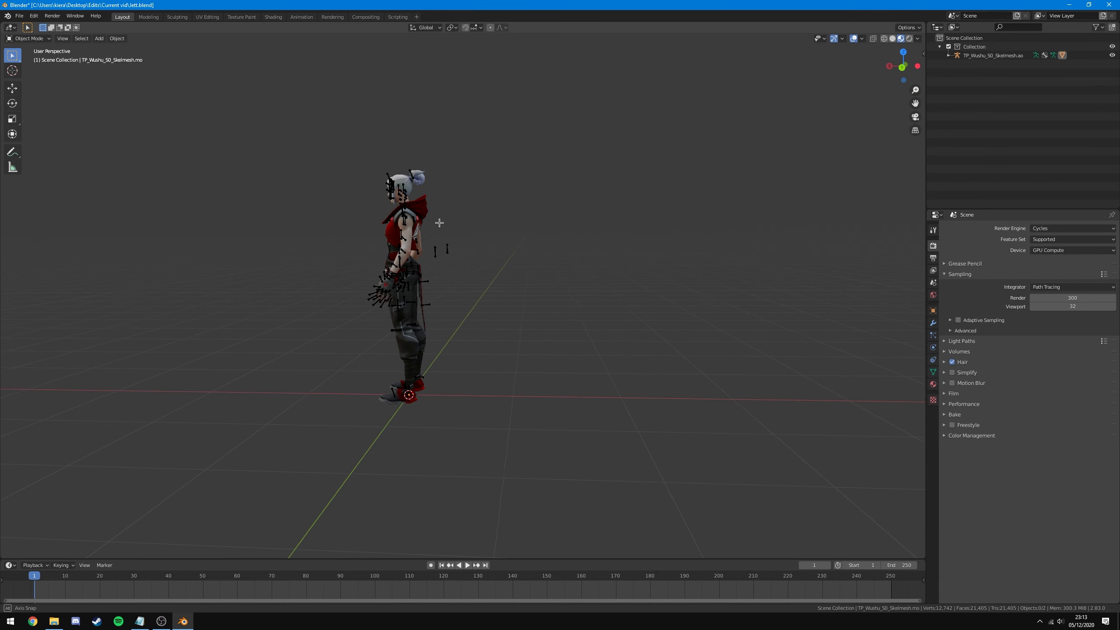
pyautogui.moveTo(439, 222); pyautogui.dragTo(555, 252)
pyautogui.scroll(4, 555, 253)
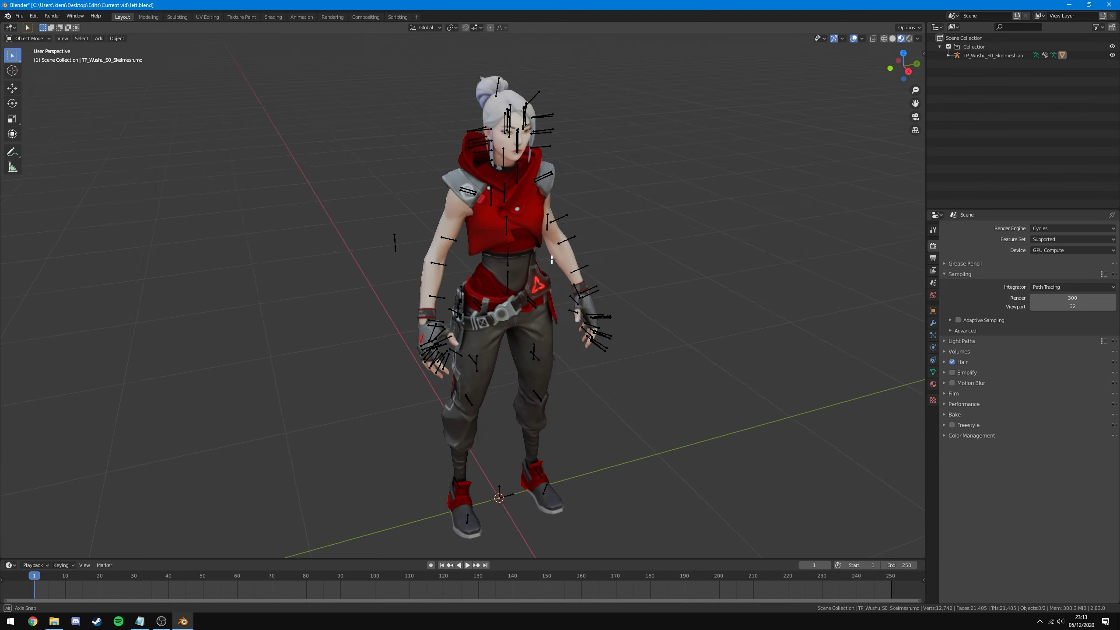
pyautogui.click(857, 40)
pyautogui.click(809, 112)
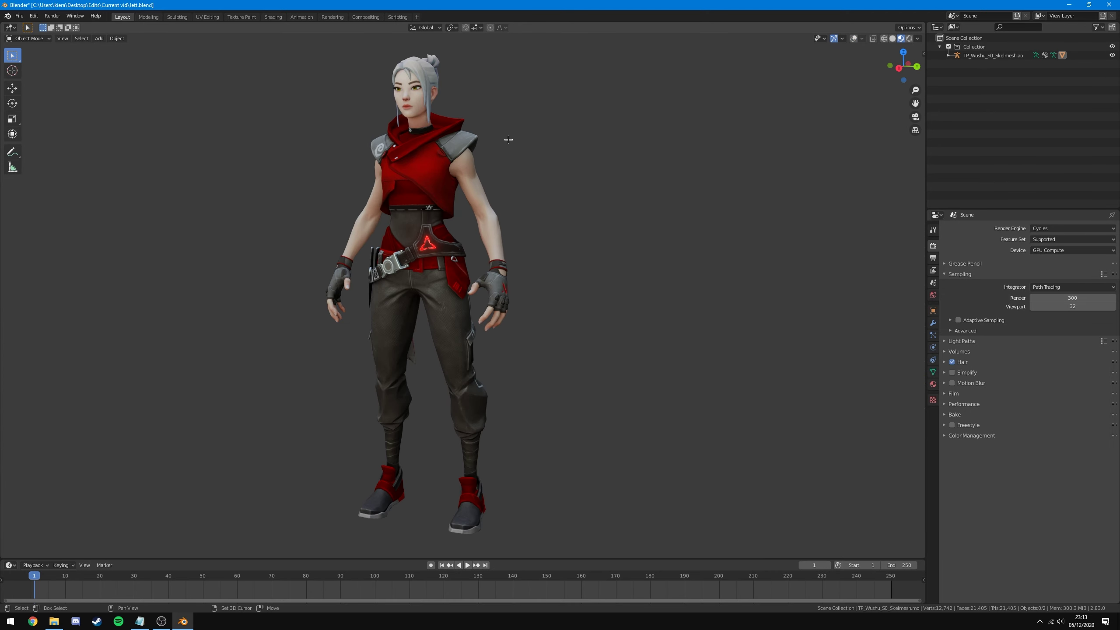
pyautogui.scroll(6, 511, 234)
pyautogui.scroll(-10, 444, 318)
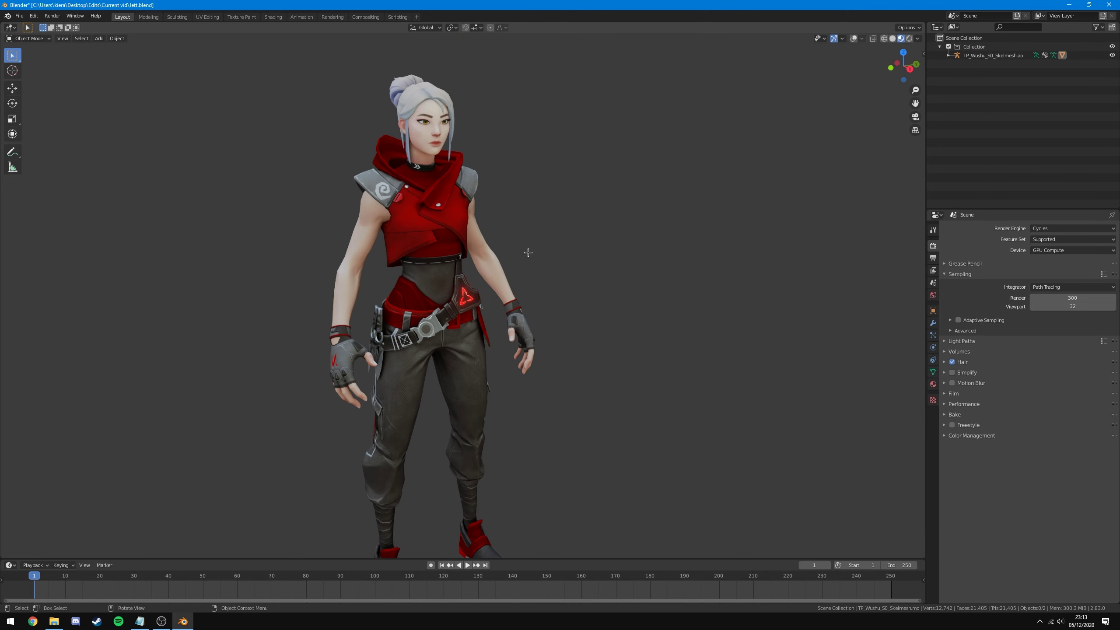
# Set the render engine to Eevee and the Bloom intensity to 0.1.
pyautogui.click(1068, 227)
pyautogui.click(1060, 239)
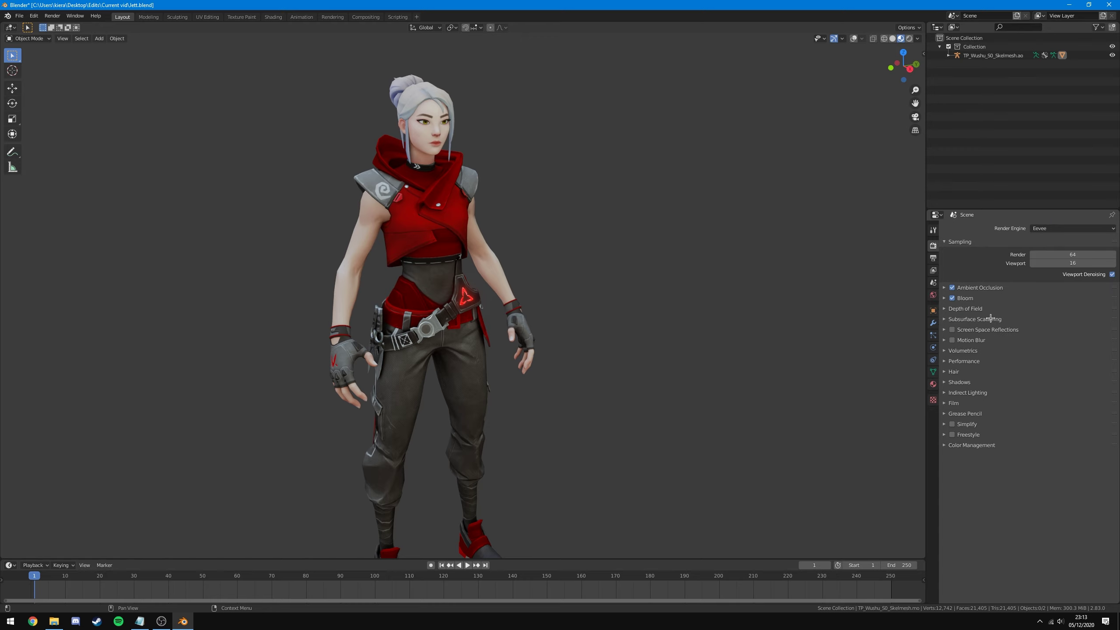
pyautogui.click(967, 302)
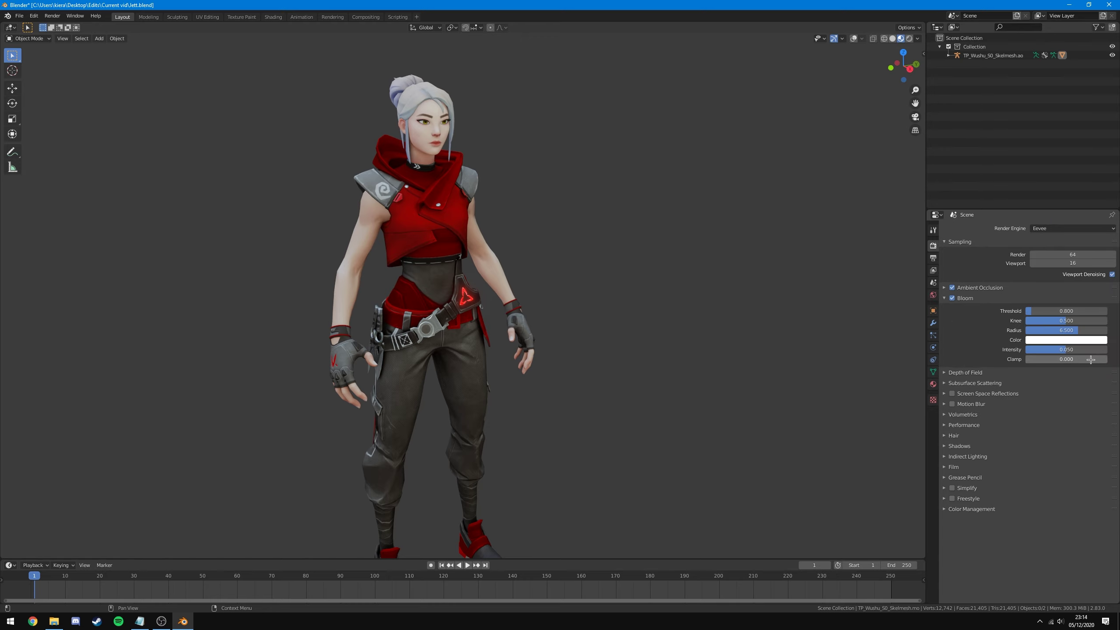
pyautogui.click(1069, 350)
pyautogui.write('0.1')
pyautogui.press('Return')
# Inspect the recoloured character from several sides, including the glowing belt emblem, the gloves and the outfit.
pyautogui.scroll(8, 643, 311)
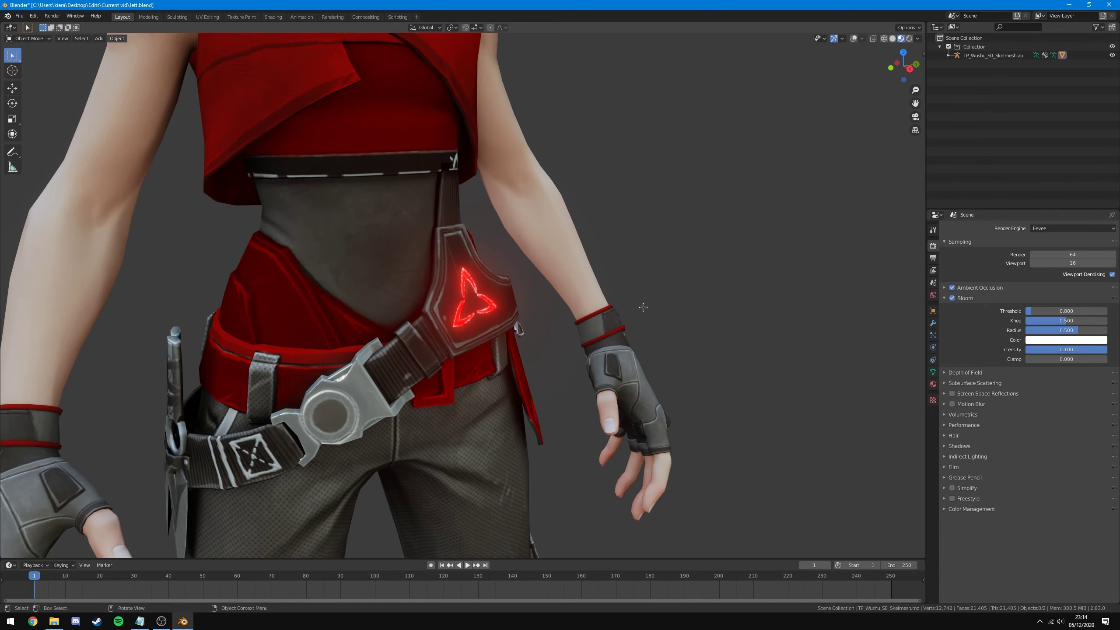
pyautogui.scroll(-8, 264, 243)
pyautogui.scroll(3, 441, 220)
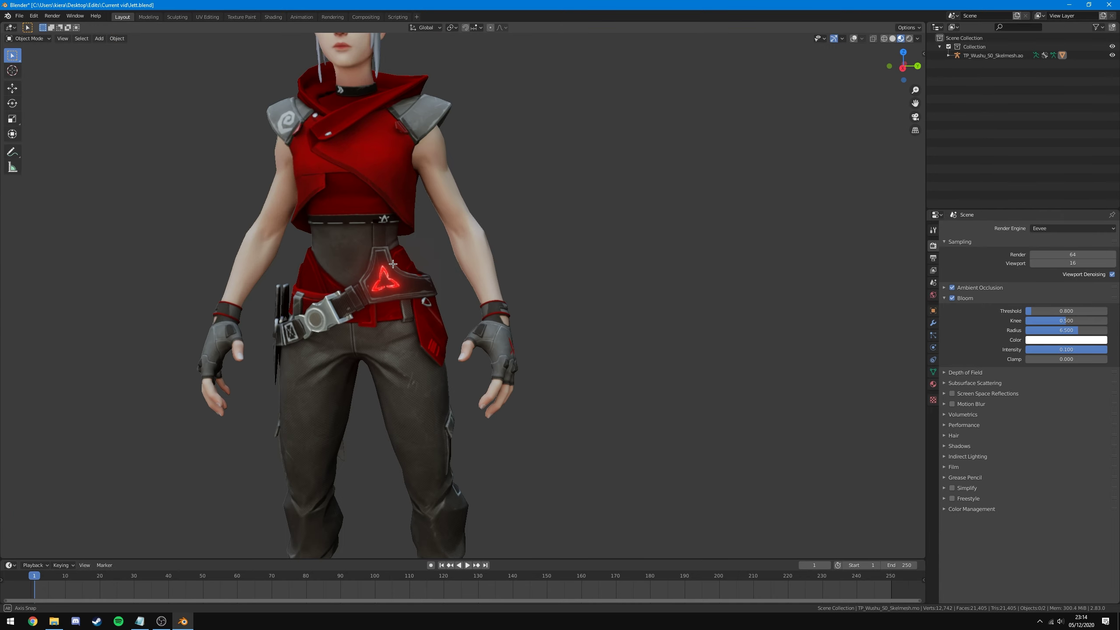
pyautogui.scroll(-3, 544, 162)
pyautogui.moveTo(466, 244); pyautogui.dragTo(577, 288)
pyautogui.scroll(4, 393, 291)
pyautogui.scroll(-5, 393, 292)
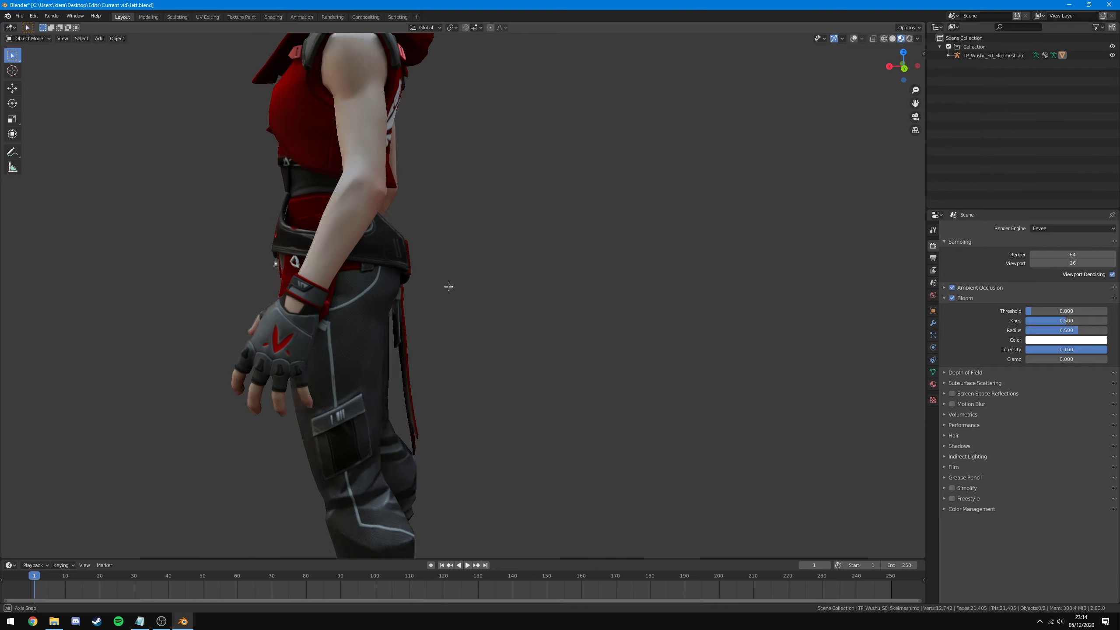
pyautogui.moveTo(449, 287); pyautogui.dragTo(316, 317)
pyautogui.moveTo(518, 178); pyautogui.dragTo(544, 215)
pyautogui.scroll(1, 544, 215)
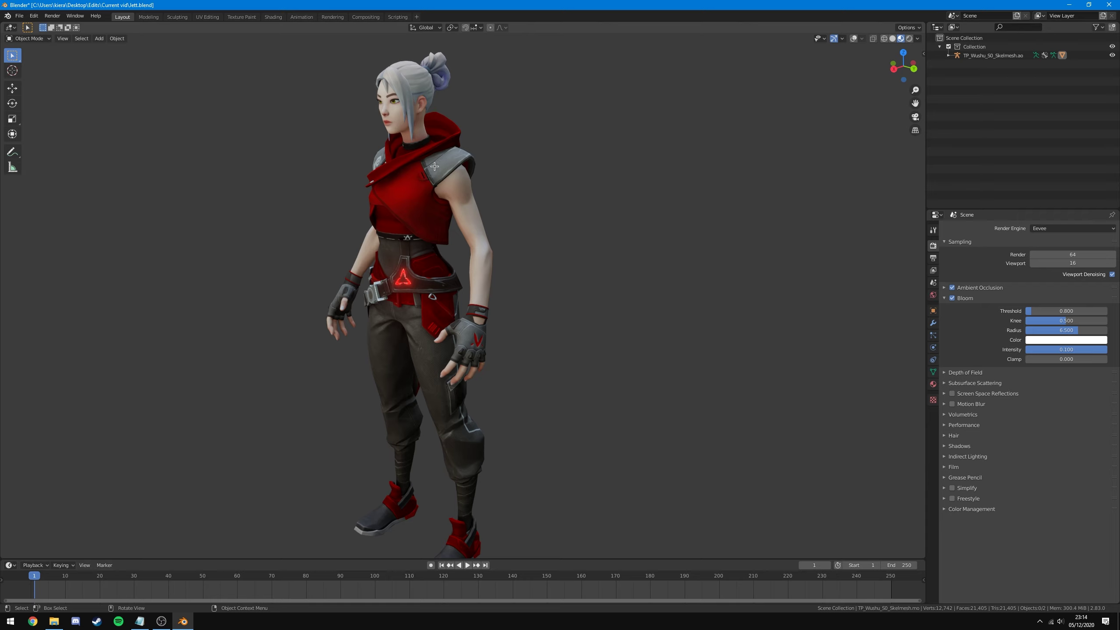
pyautogui.press('KP_3')
pyautogui.moveTo(388, 250); pyautogui.dragTo(361, 354)
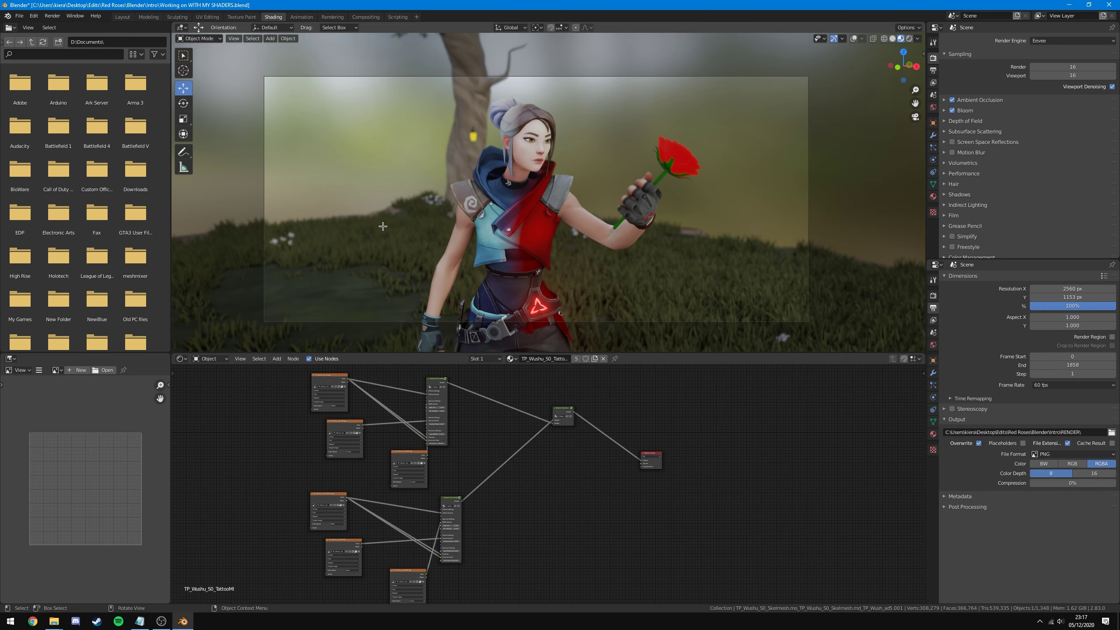
# Examine the red rose scene's material nodes, following both texture sets through their shader groups to the shared group and Material Output.
pyautogui.scroll(5, 630, 487)
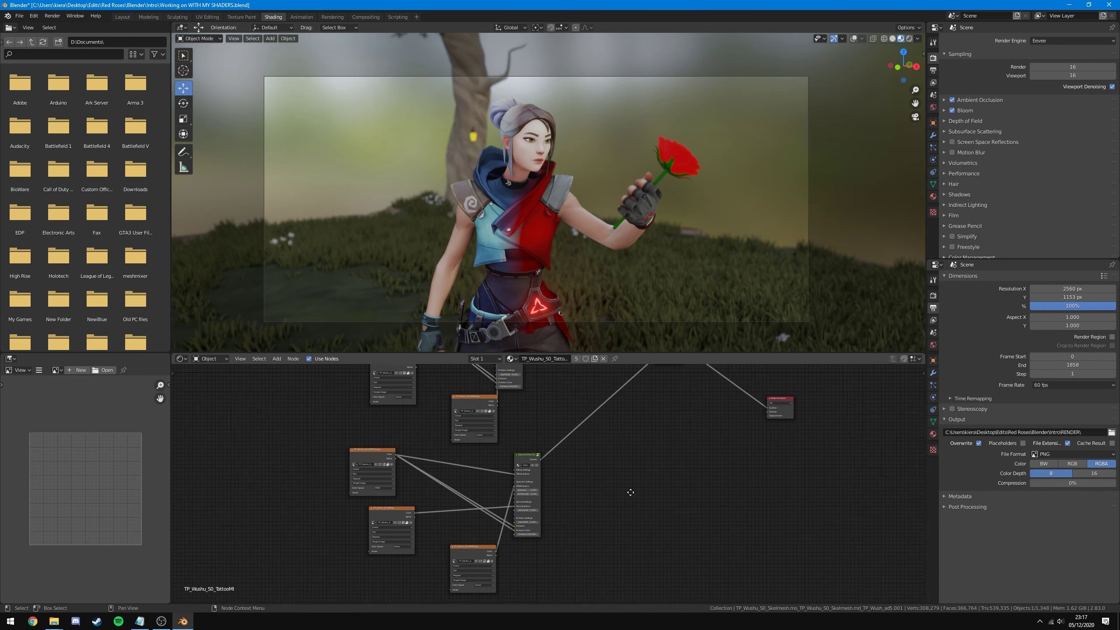
pyautogui.scroll(-5, 690, 463)
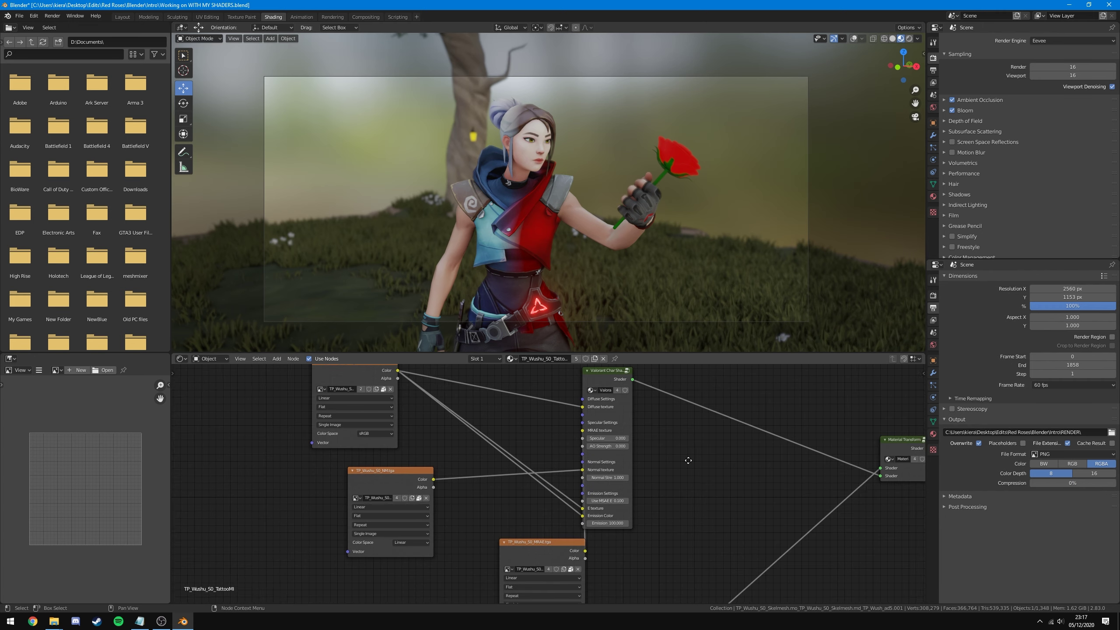
pyautogui.hotkey('ctrl', 'z')
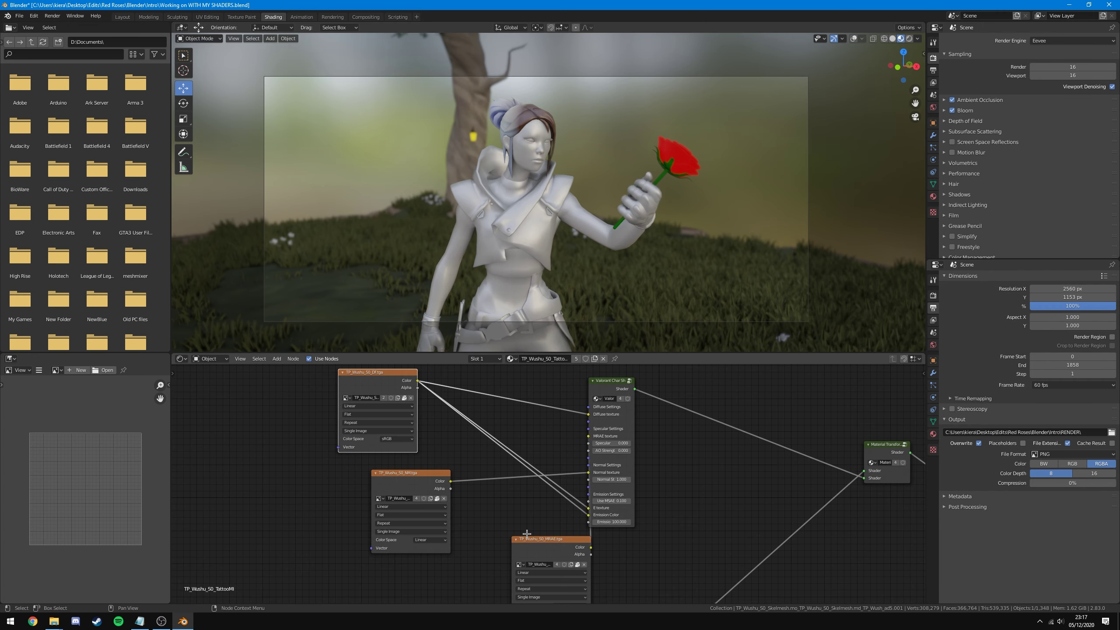
pyautogui.moveTo(886, 461)
pyautogui.mouseDown()
pyautogui.moveTo(611, 478)
pyautogui.moveTo(632, 528)
pyautogui.moveTo(707, 445)
pyautogui.moveTo(311, 438)
pyautogui.mouseUp()
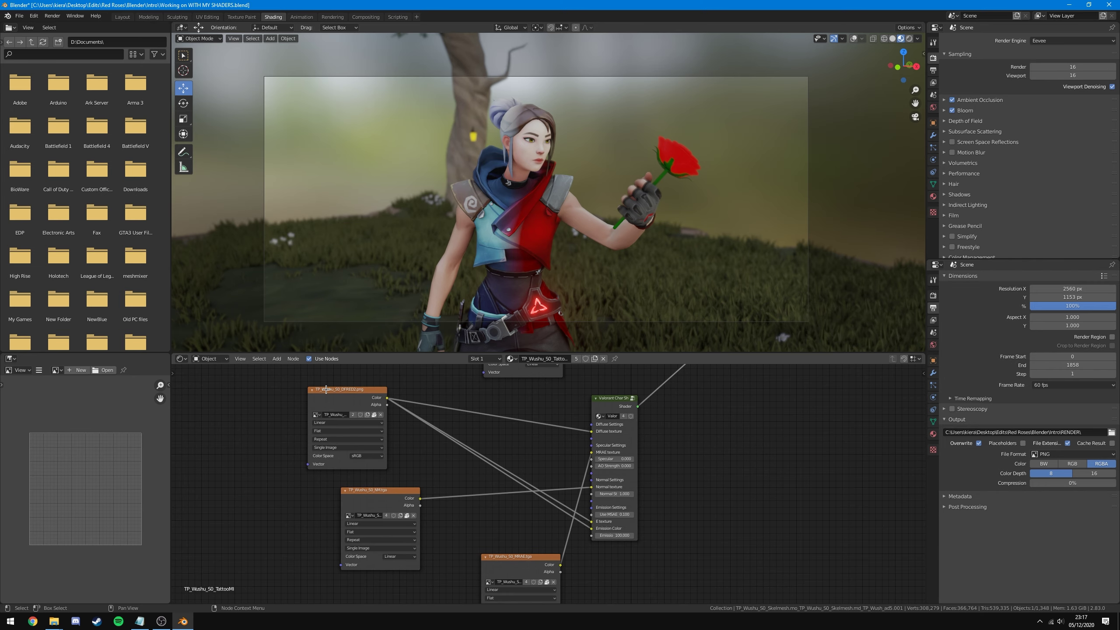
pyautogui.moveTo(655, 452); pyautogui.dragTo(553, 554)
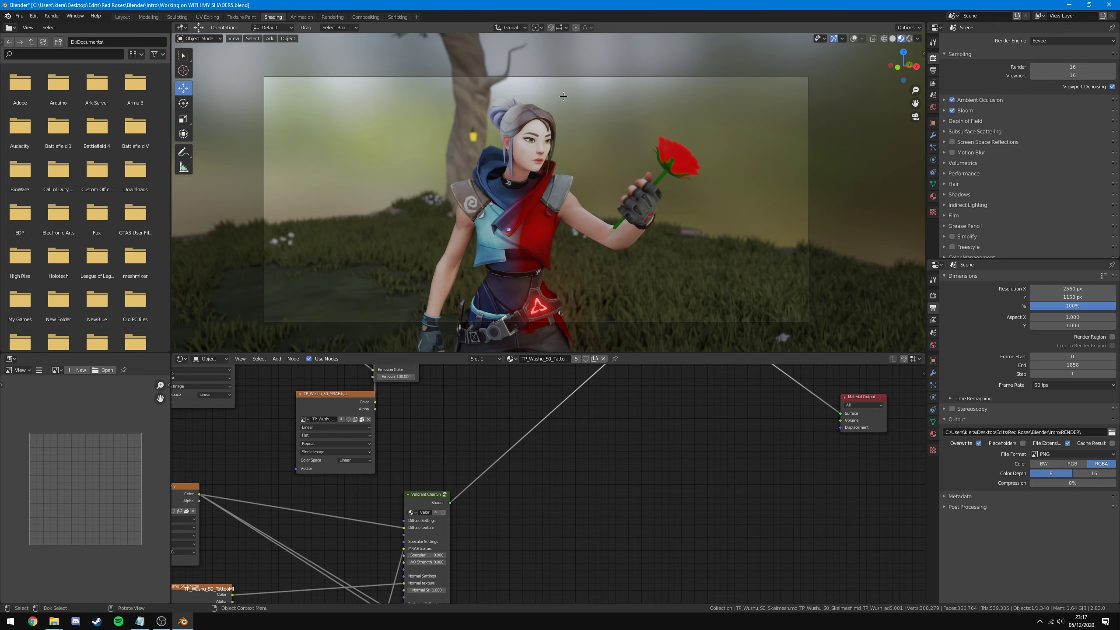
pyautogui.moveTo(688, 397); pyautogui.dragTo(564, 531)
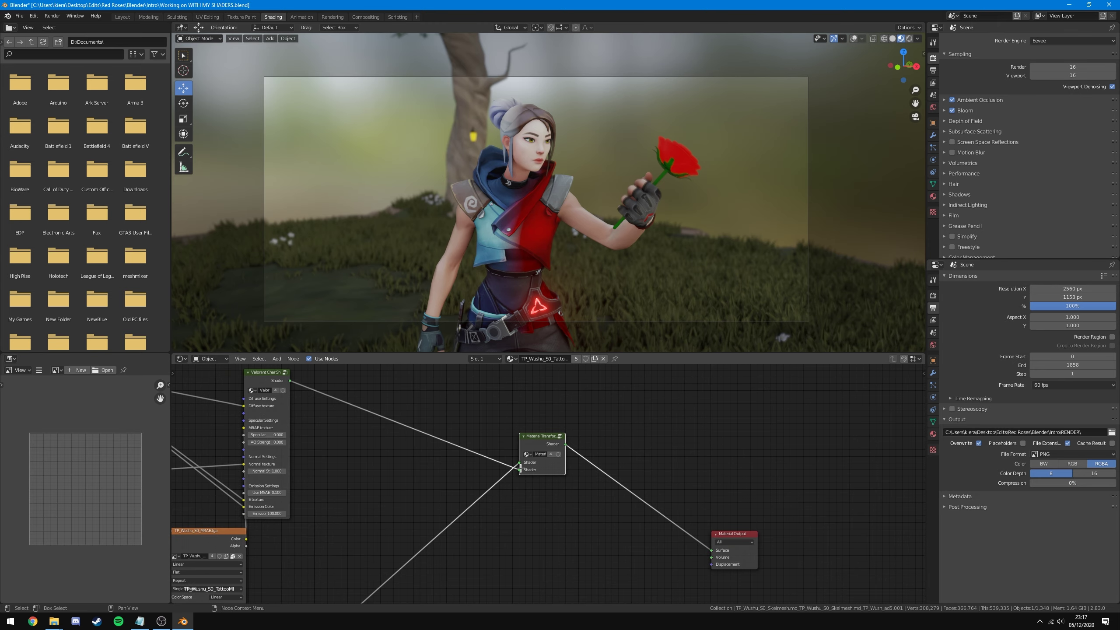
# Open the Material Transform group and examine its Texture Coordinate, Gradient Texture, Noise Texture, Mix and Mix Shader nodes.
pyautogui.scroll(2, 498, 415)
pyautogui.click(568, 407)
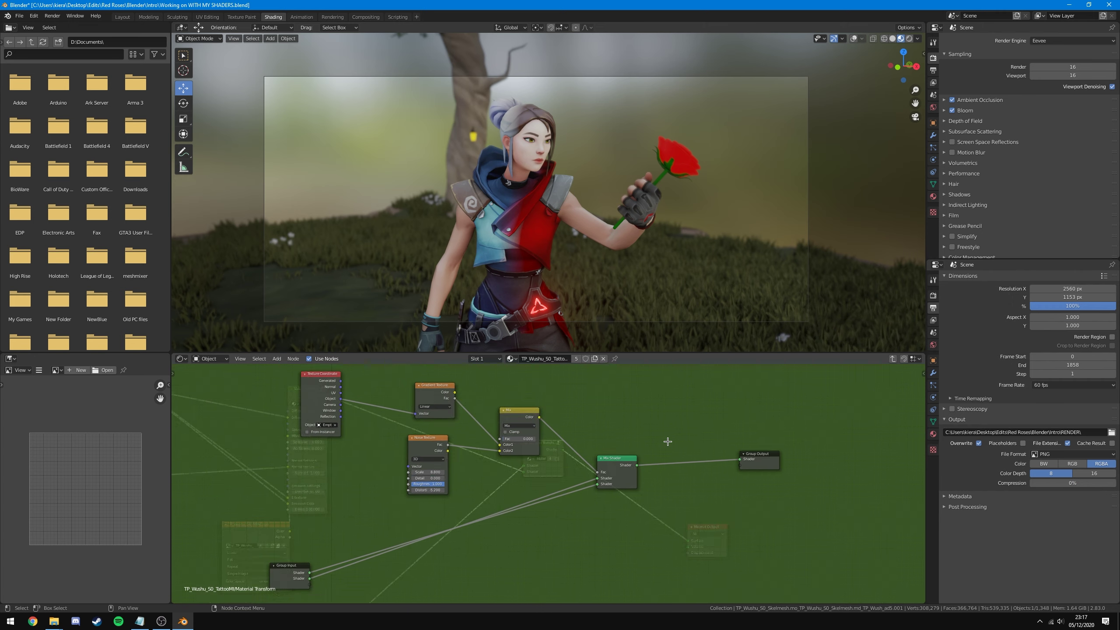
pyautogui.moveTo(600, 522); pyautogui.dragTo(587, 542)
pyautogui.moveTo(456, 452); pyautogui.dragTo(448, 516)
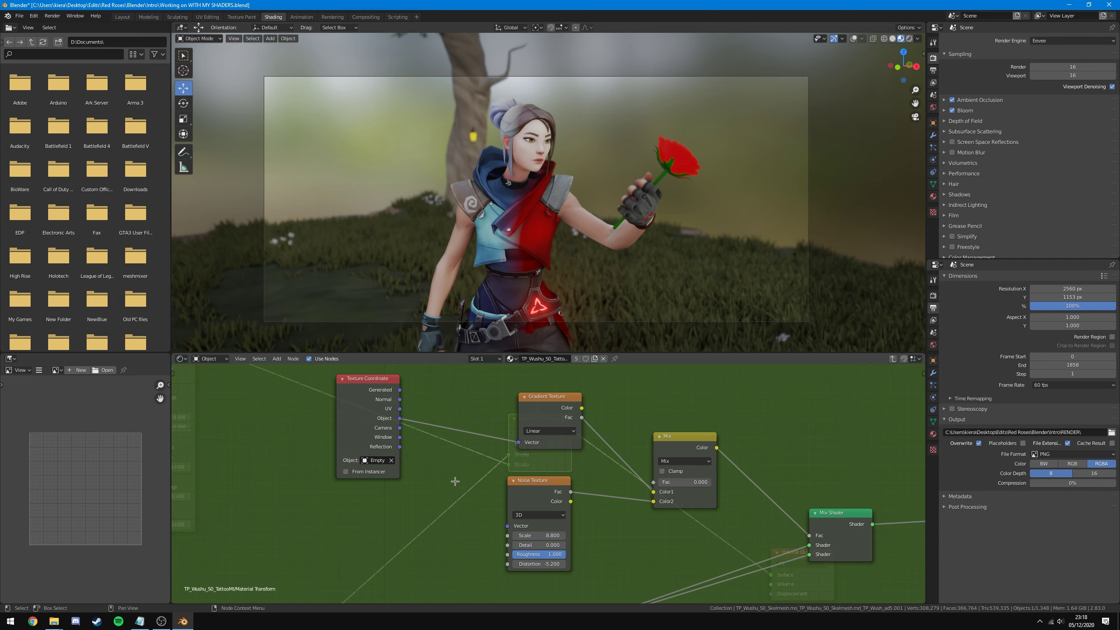
pyautogui.hscroll(2, 446, 492)
pyautogui.hscroll(1, 391, 389)
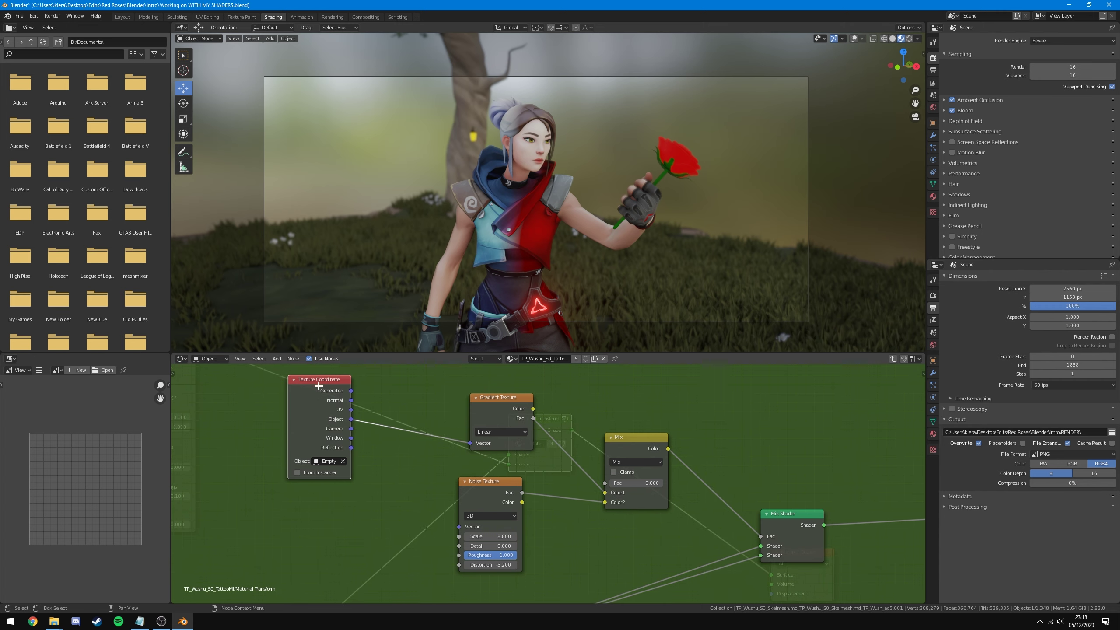
pyautogui.scroll(-2, 397, 457)
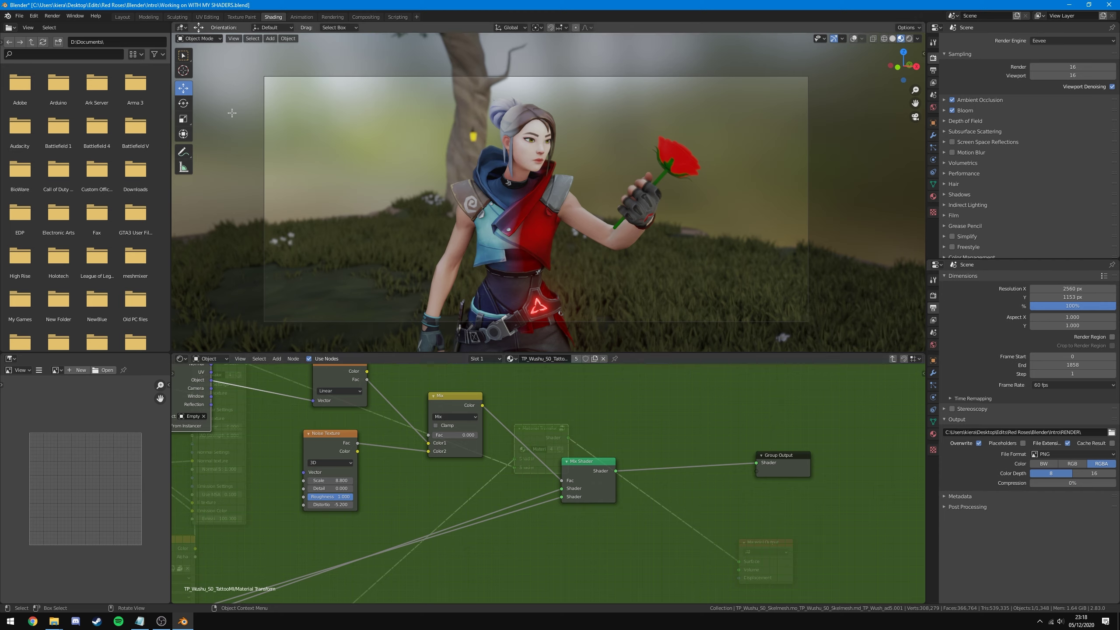
# In the Layout workspace, move the Empty along the global X axis past the character until her outfit is completely red.
pyautogui.click(122, 17)
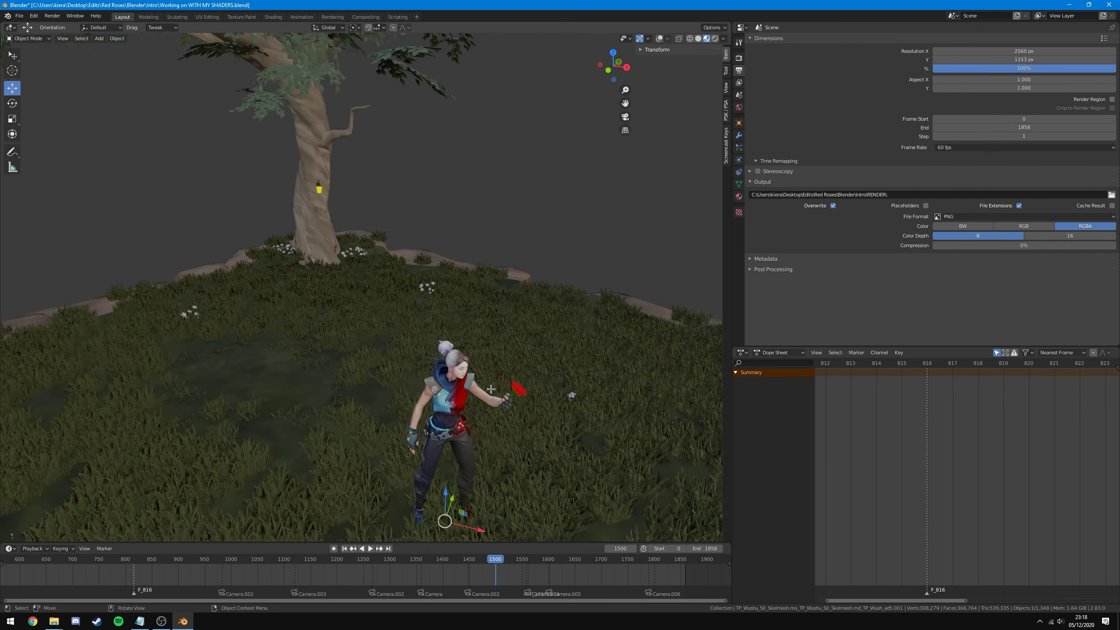
pyautogui.click(491, 389)
pyautogui.press('g')
pyautogui.press('x')
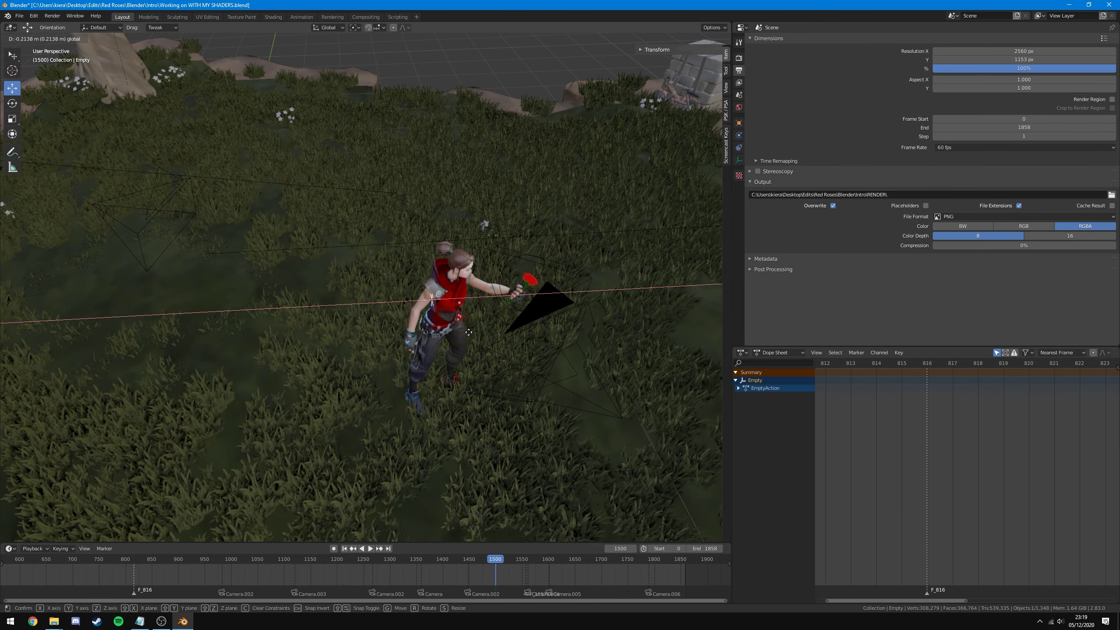
pyautogui.click(617, 214)
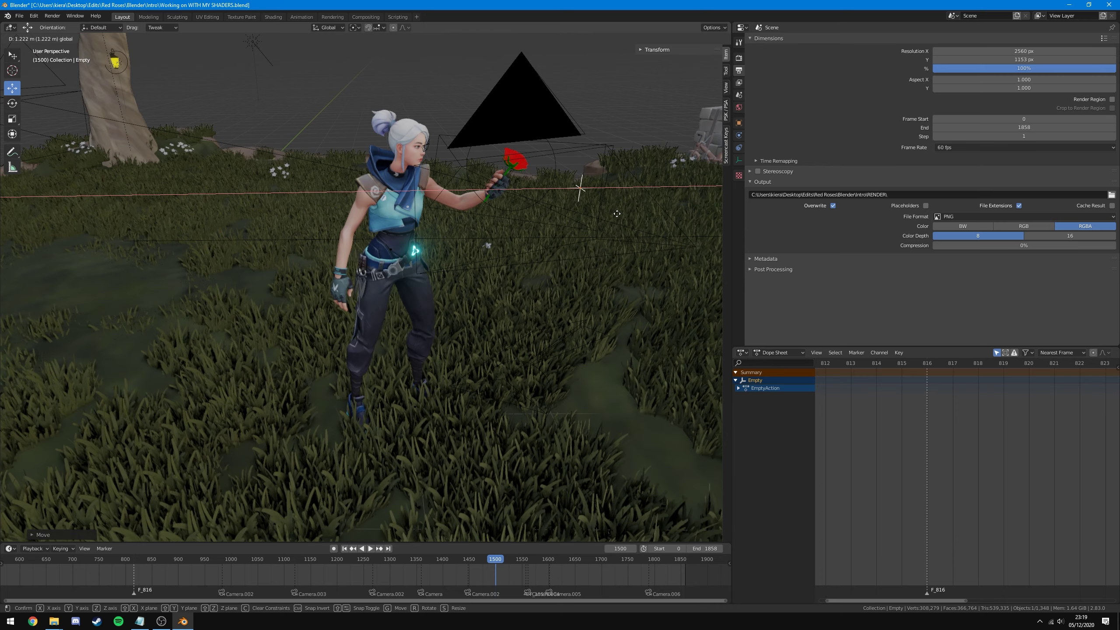
pyautogui.moveTo(629, 204)
pyautogui.mouseDown()
pyautogui.moveTo(644, 204)
pyautogui.moveTo(313, 231)
pyautogui.moveTo(415, 259)
pyautogui.moveTo(258, 201)
pyautogui.moveTo(340, 248)
pyautogui.moveTo(424, 261)
pyautogui.moveTo(413, 261)
pyautogui.mouseUp()
pyautogui.scroll(-5, 257, 200)
# Review the transition group's nodes in the Shading workspace, return to the full material node tree, and close Blender.
pyautogui.click(273, 16)
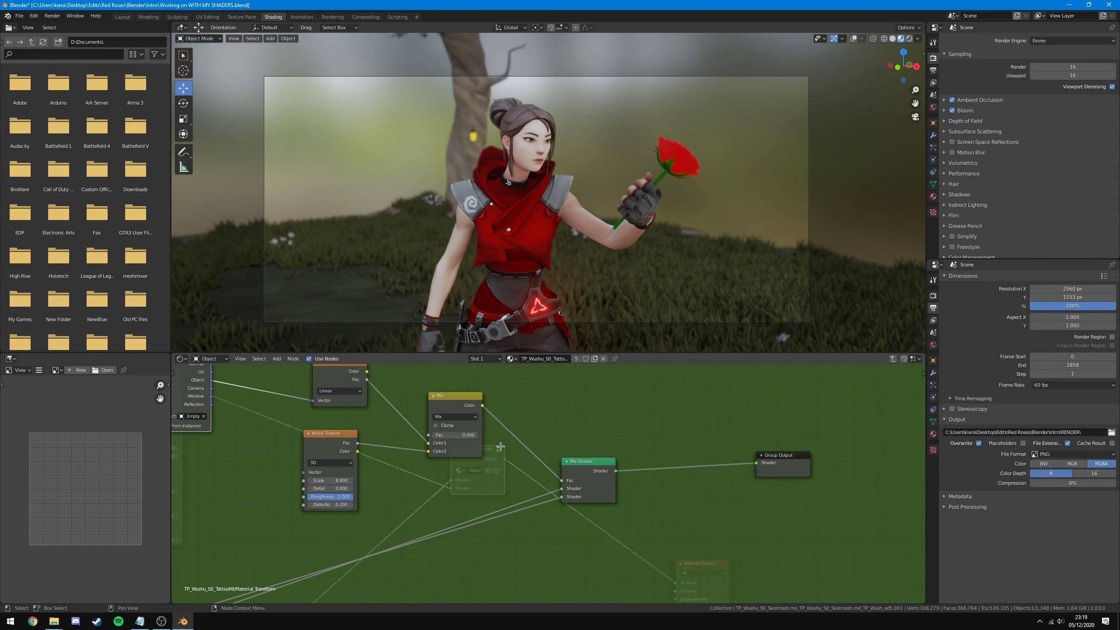
pyautogui.press('Tab')
pyautogui.scroll(-2, 494, 463)
pyautogui.moveTo(491, 497); pyautogui.dragTo(507, 476)
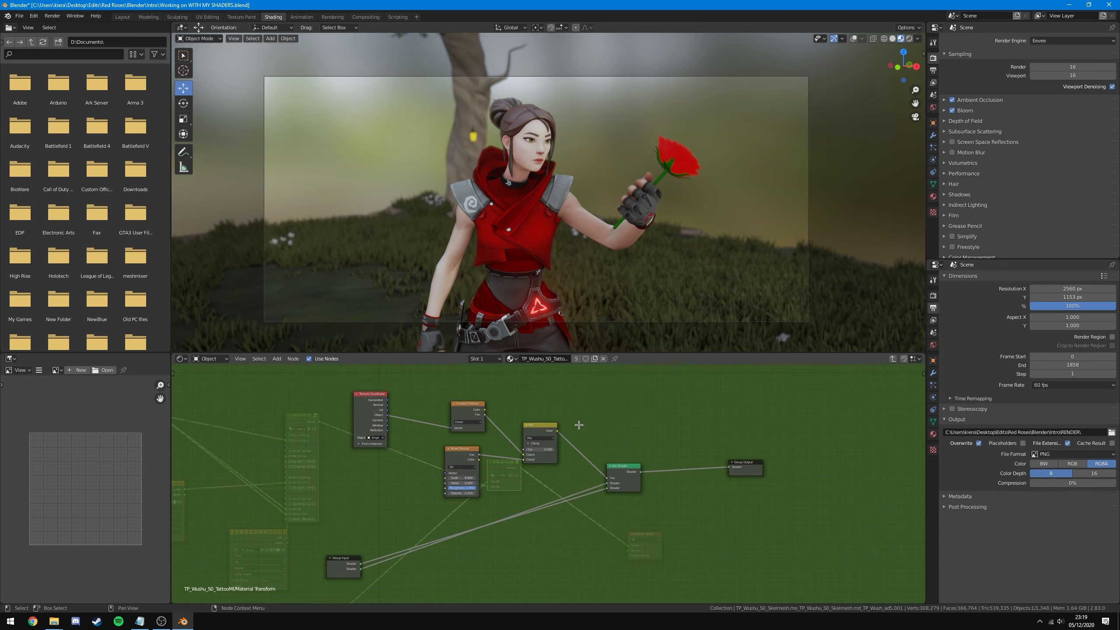
pyautogui.press('Tab')
pyautogui.moveTo(464, 441); pyautogui.dragTo(502, 416)
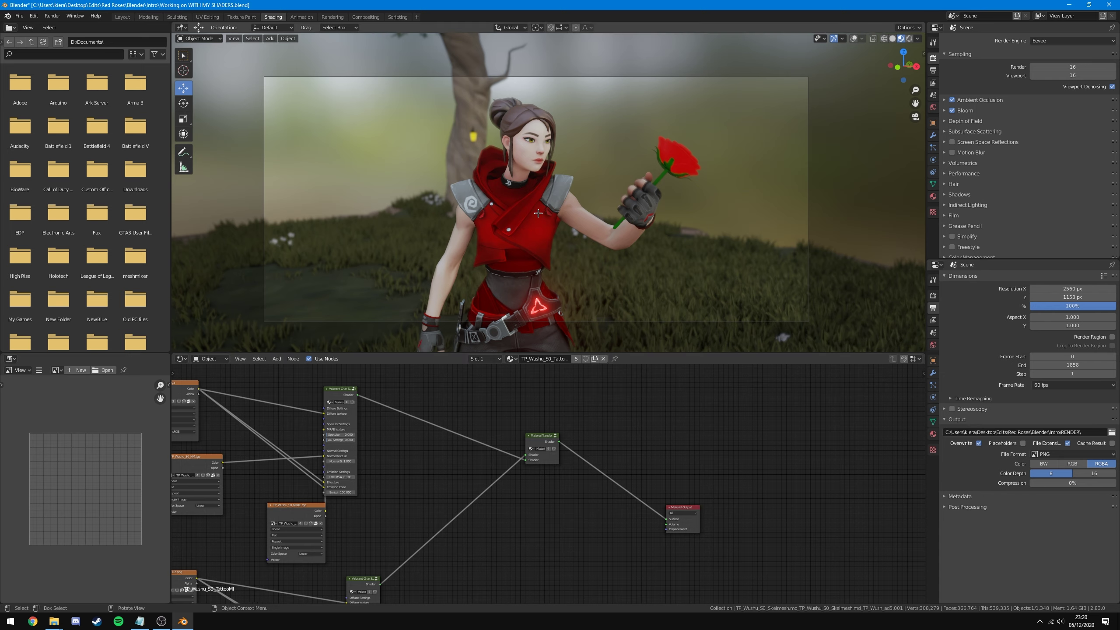
pyautogui.click(1114, 3)
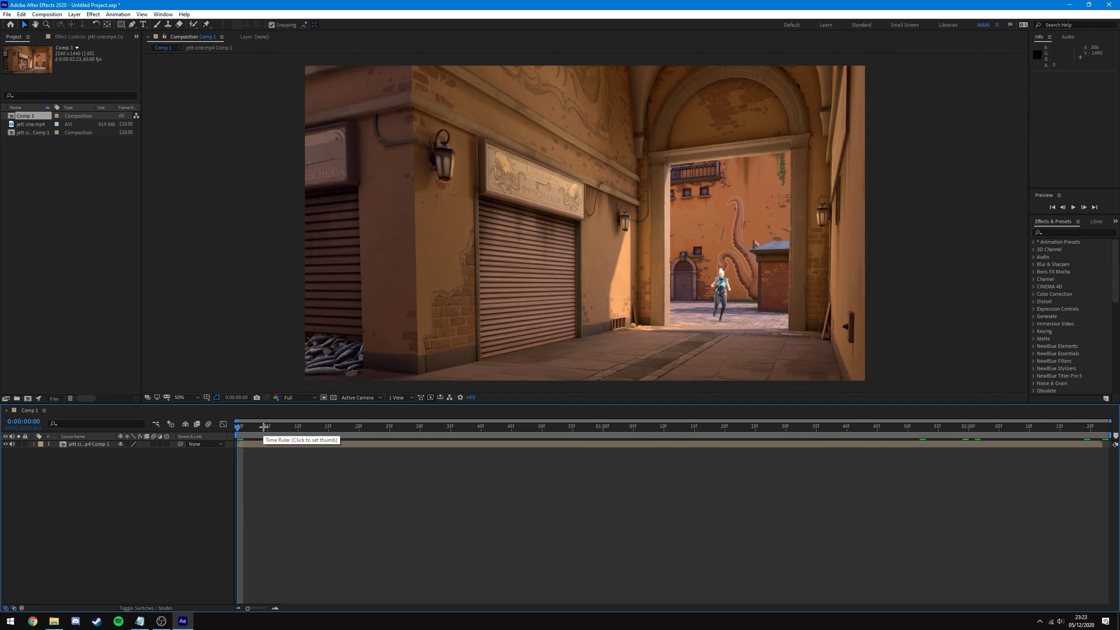
# In After Effects, scrub through Comp 1 to view the Jett clip and park the playhead at 0:00:02:00.
pyautogui.moveTo(238, 427); pyautogui.dragTo(956, 455)
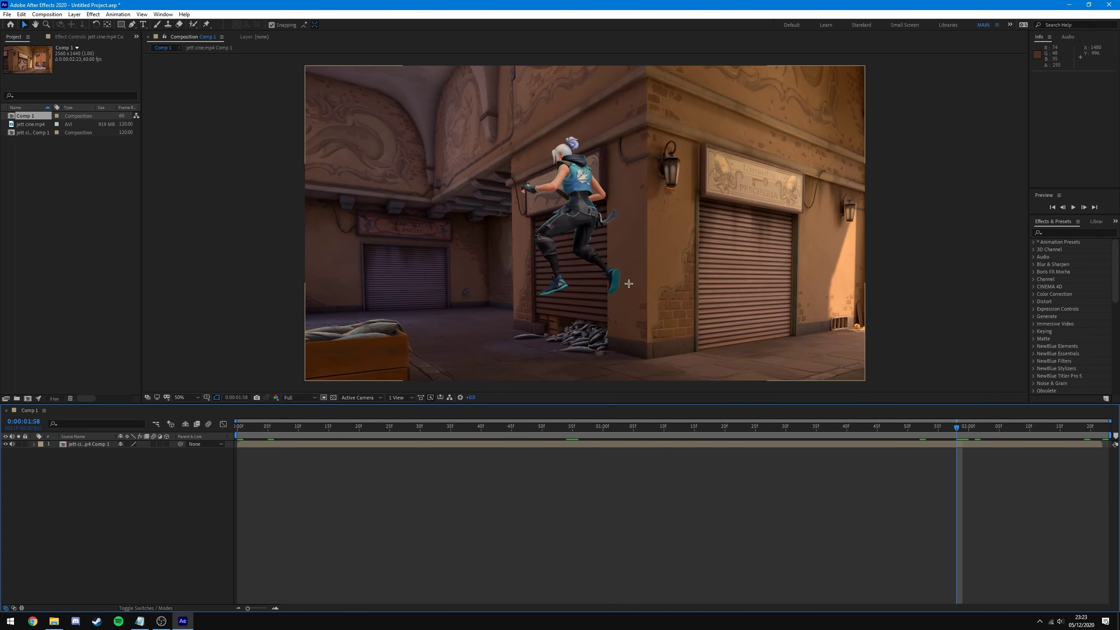
pyautogui.moveTo(890, 427); pyautogui.dragTo(679, 435)
pyautogui.click(788, 427)
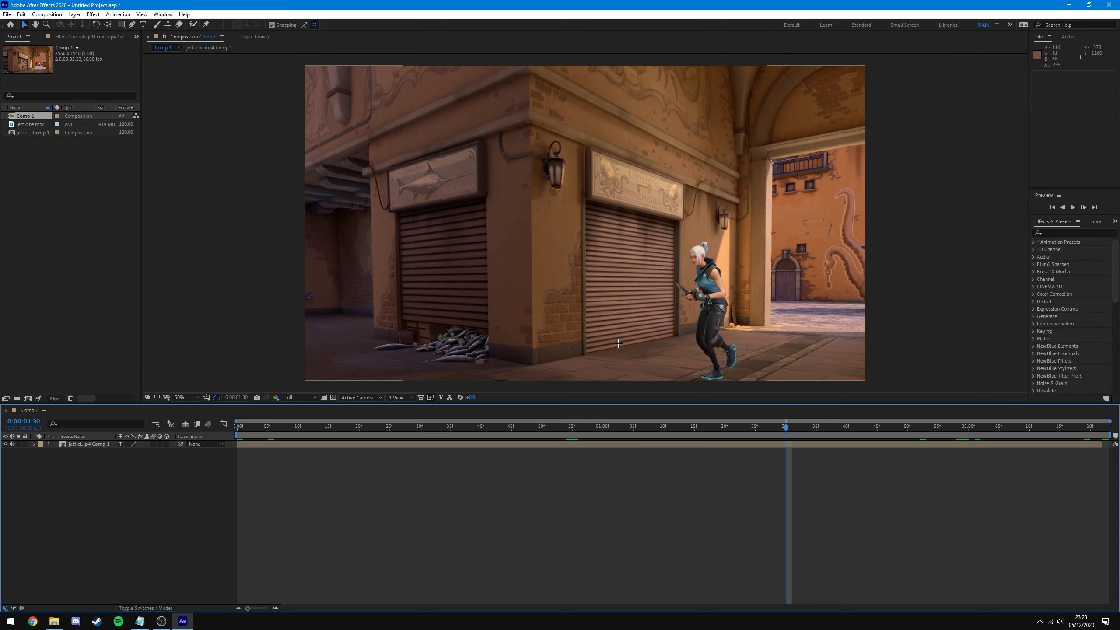
pyautogui.moveTo(787, 431); pyautogui.dragTo(968, 438)
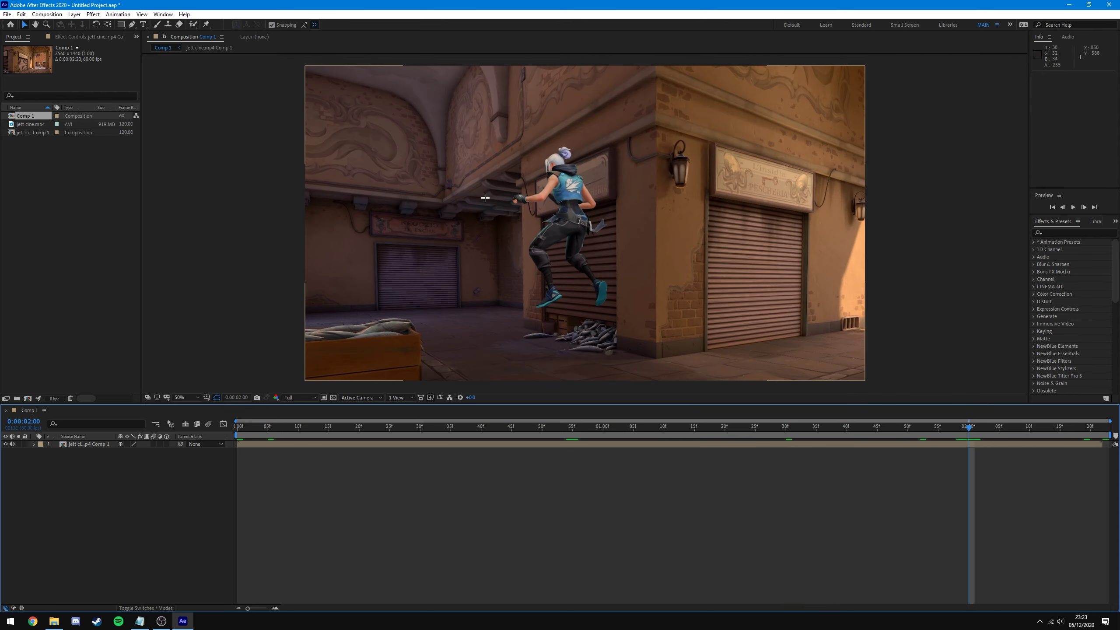
pyautogui.moveTo(619, 262); pyautogui.dragTo(585, 234)
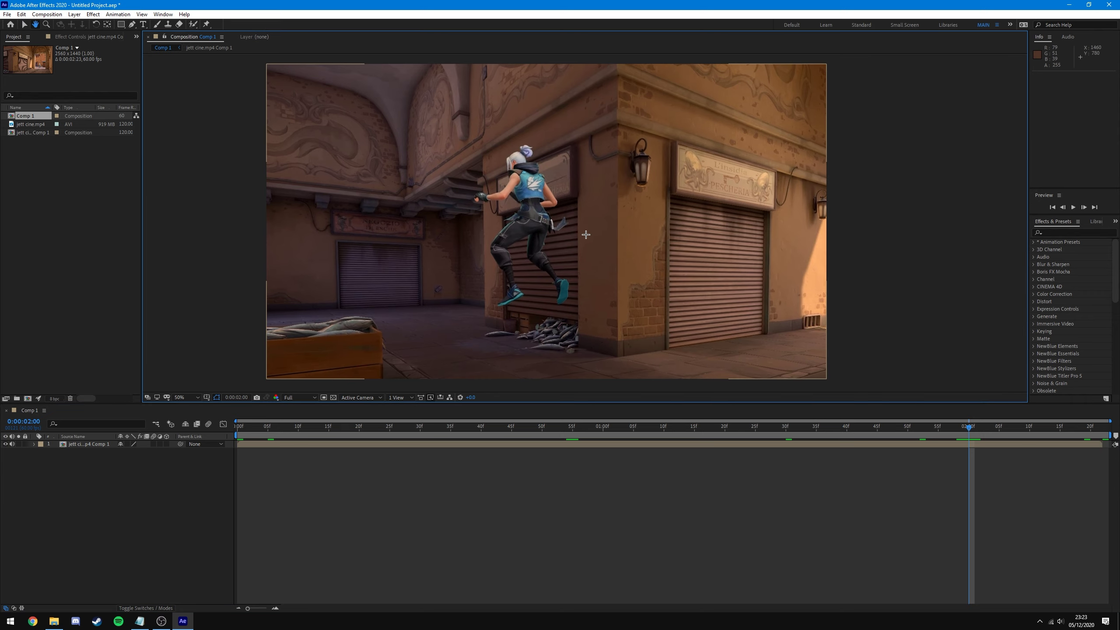
pyautogui.press('v')
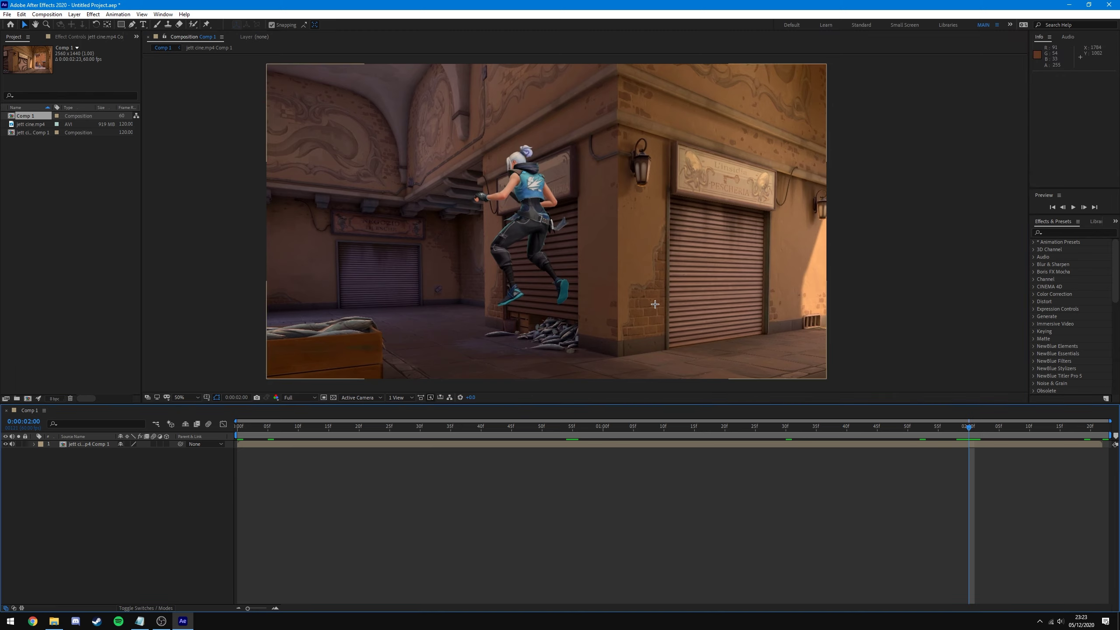
# Find the Change to Color effect and apply it to the Jett clip layer in Comp 1.
pyautogui.click(798, 443)
pyautogui.click(1057, 233)
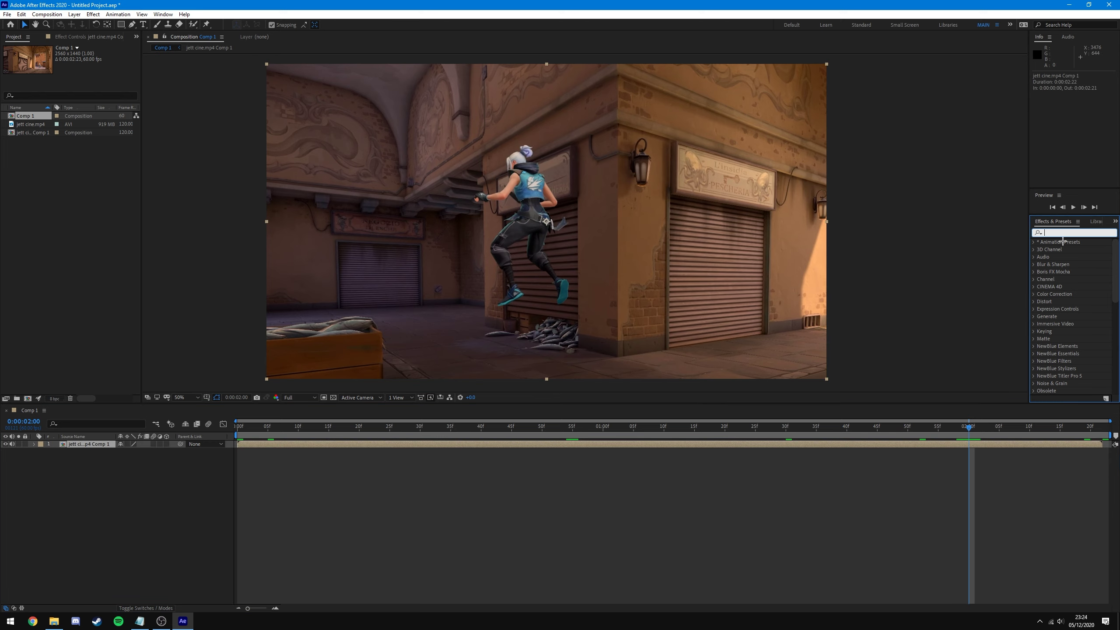
pyautogui.write('change')
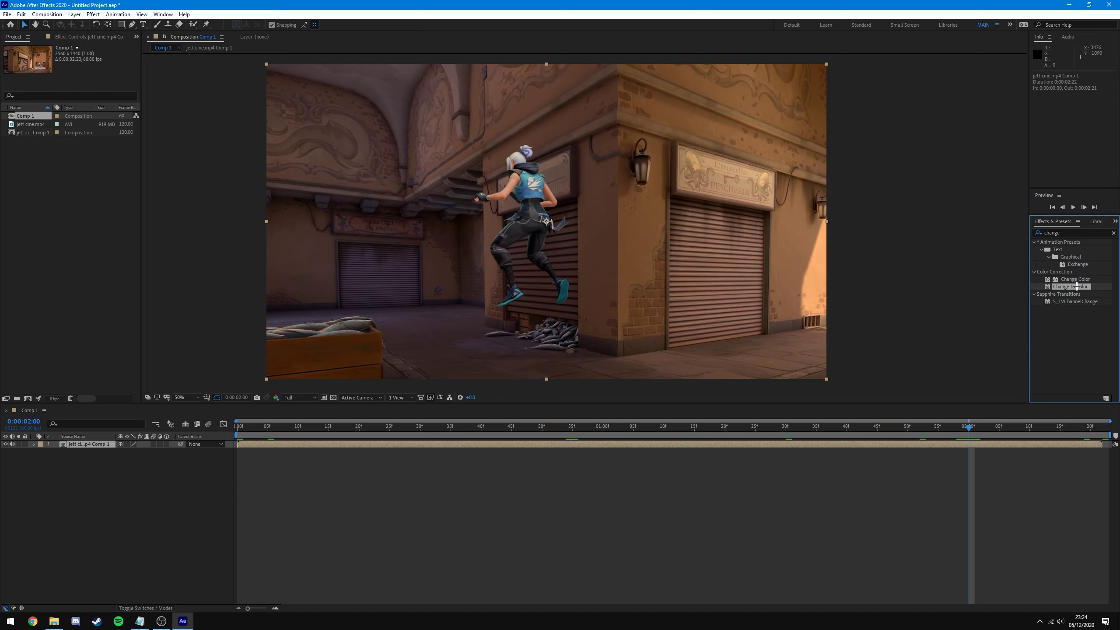
pyautogui.moveTo(1076, 286); pyautogui.dragTo(936, 448)
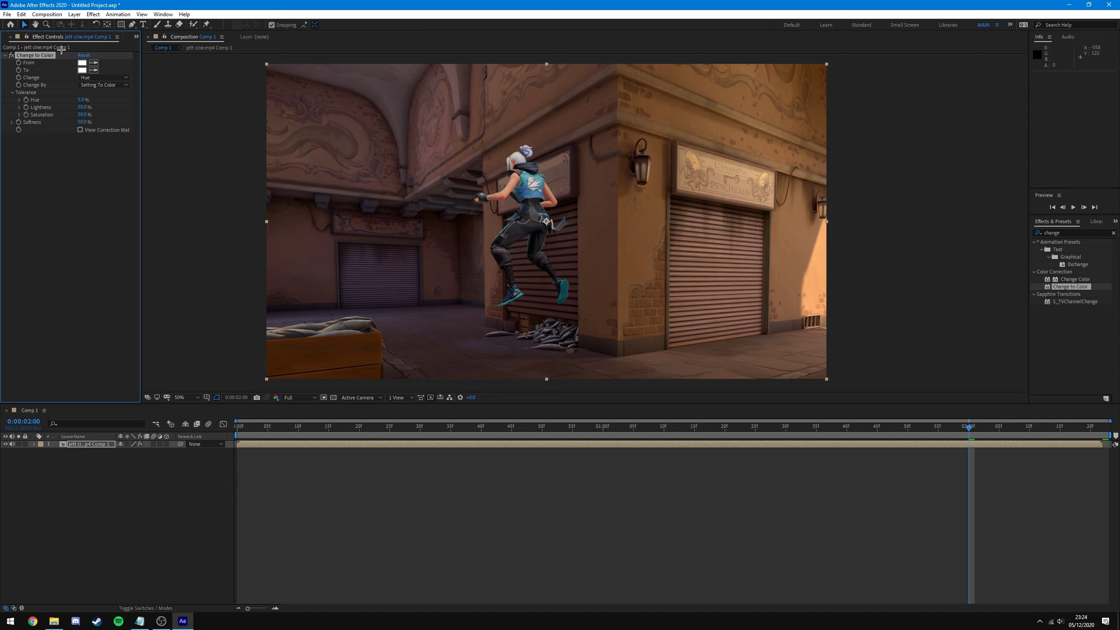
# Sample the blue vest as the effect's From colour, set To to pure red, and raise the Hue tolerance until the outfit turns red.
pyautogui.click(94, 62)
pyautogui.click(527, 191)
pyautogui.click(82, 70)
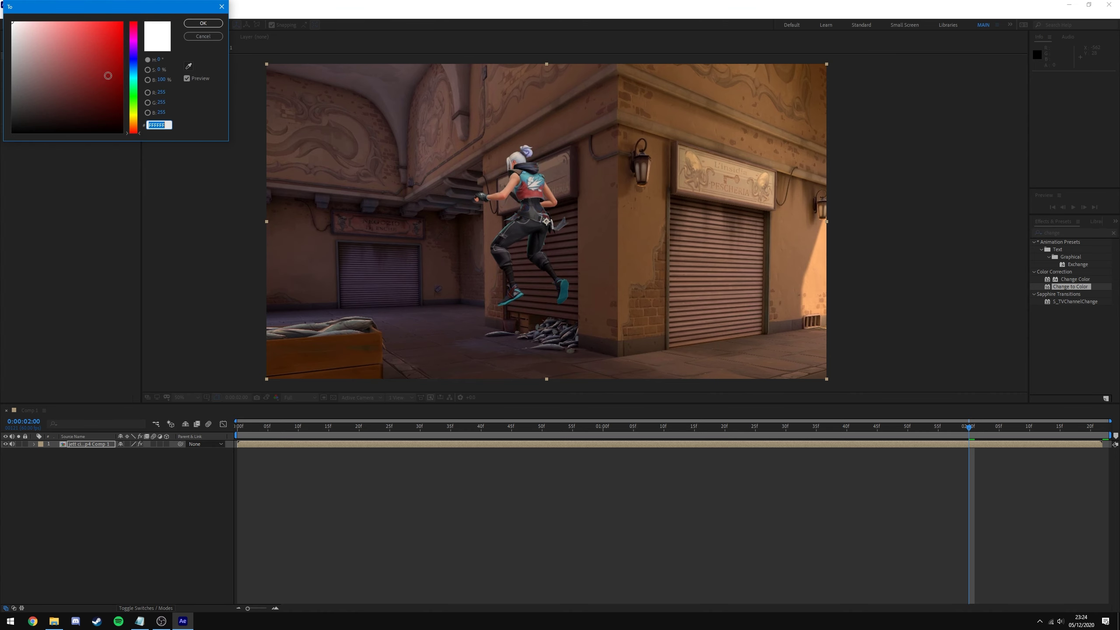
pyautogui.click(122, 22)
pyautogui.click(189, 25)
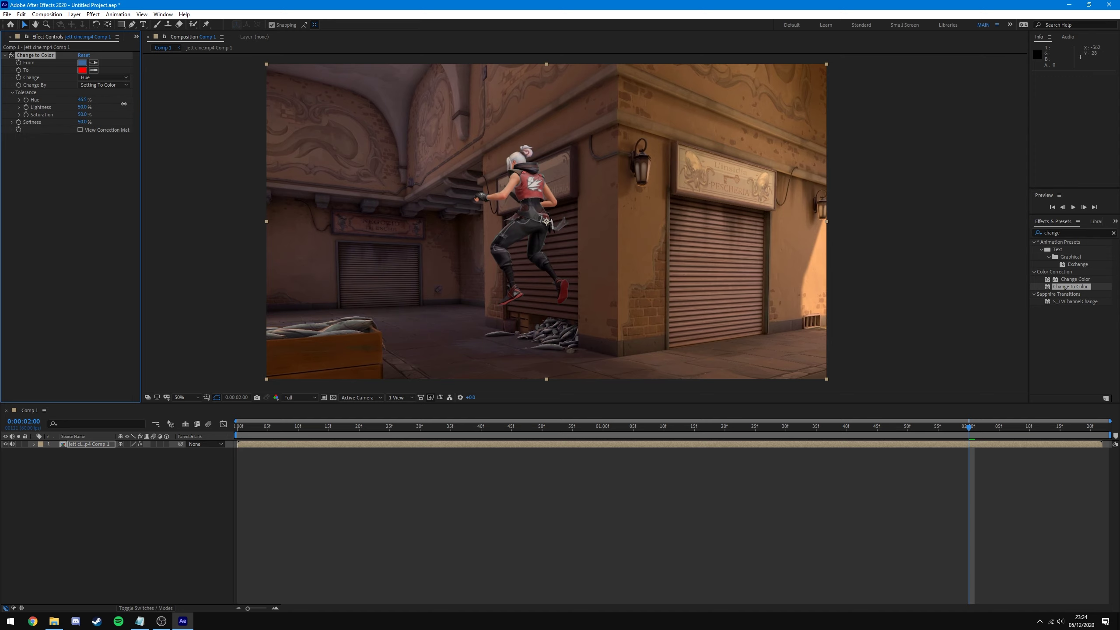
pyautogui.click(540, 524)
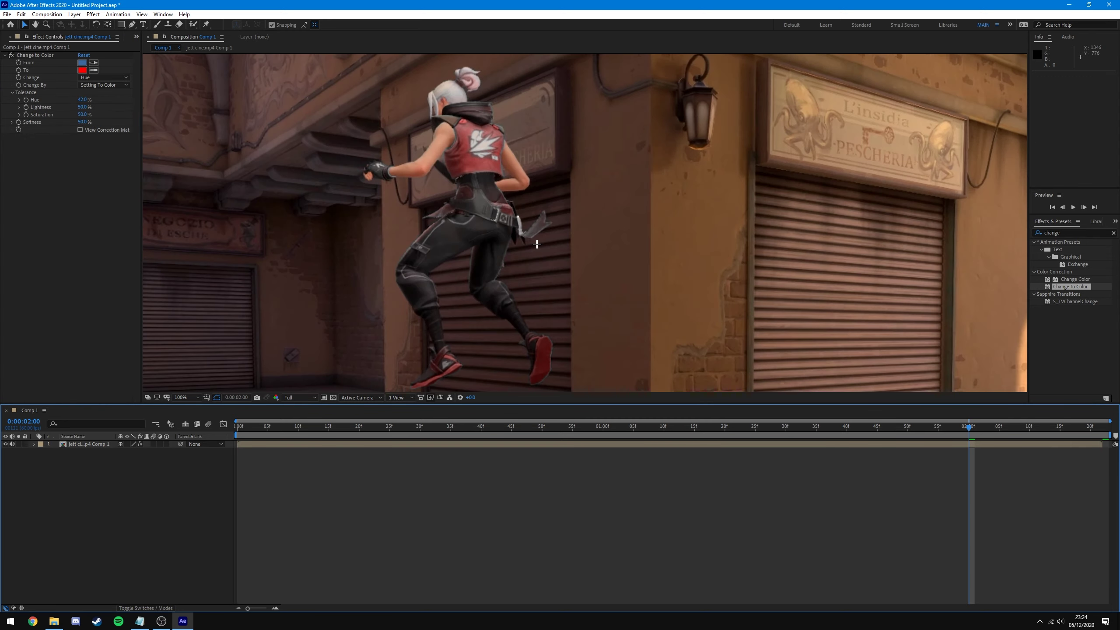
# Preview and scrub the recoloured clip up to 0:00:02:20, checking the red outfit throughout the jump.
pyautogui.press('space')
pyautogui.press('space')
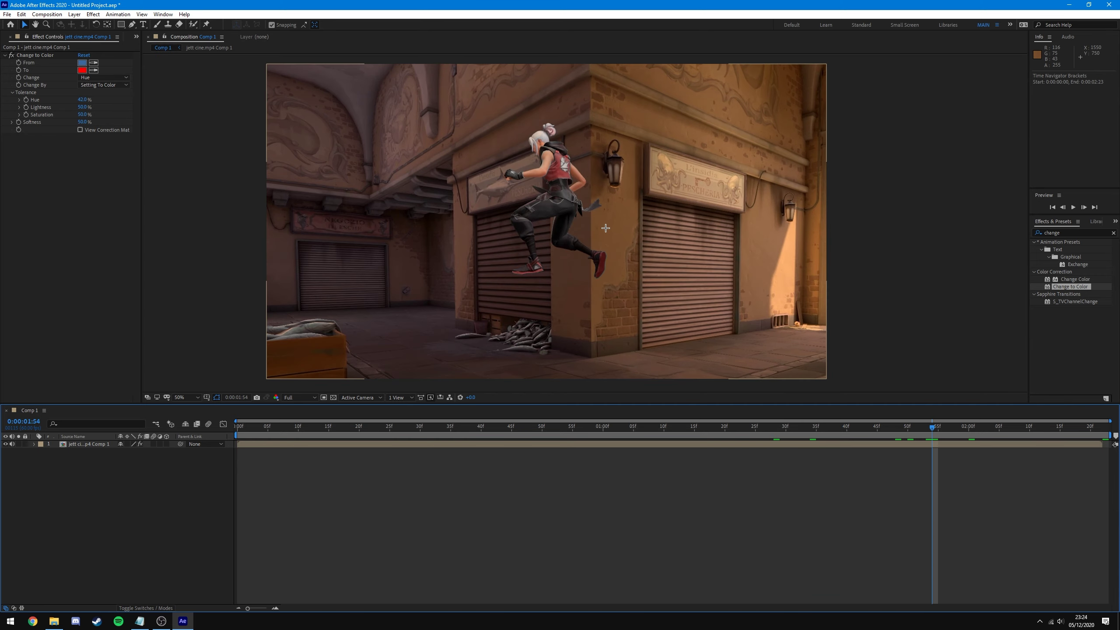
pyautogui.scroll(2, 558, 192)
pyautogui.scroll(-2, 558, 191)
pyautogui.moveTo(371, 427); pyautogui.dragTo(708, 448)
pyautogui.press('space')
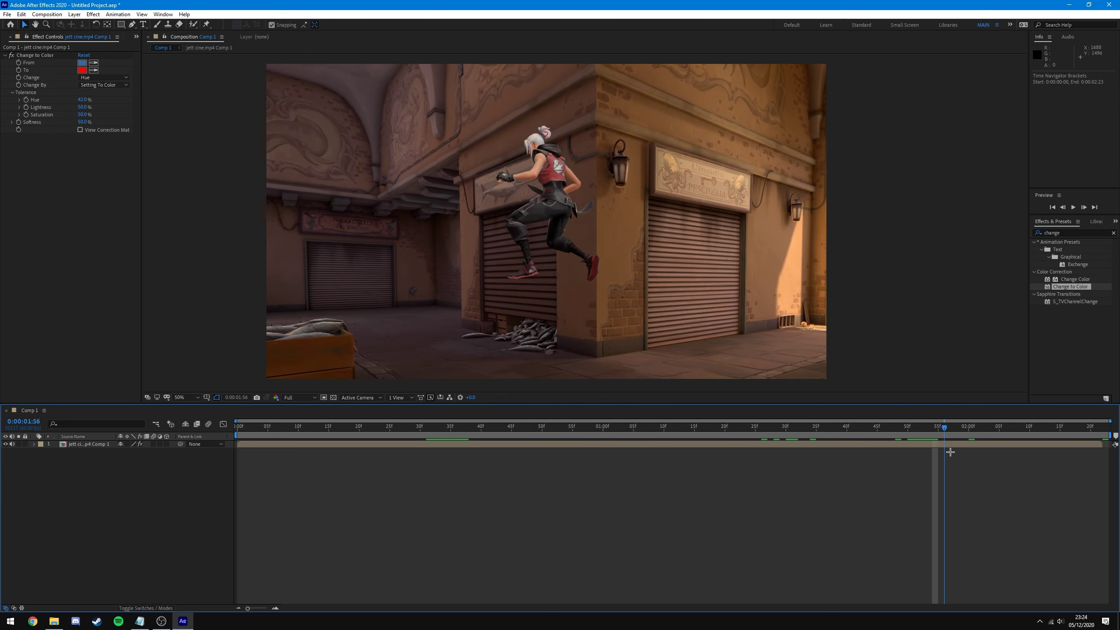
pyautogui.scroll(2, 573, 247)
pyautogui.scroll(-2, 481, 265)
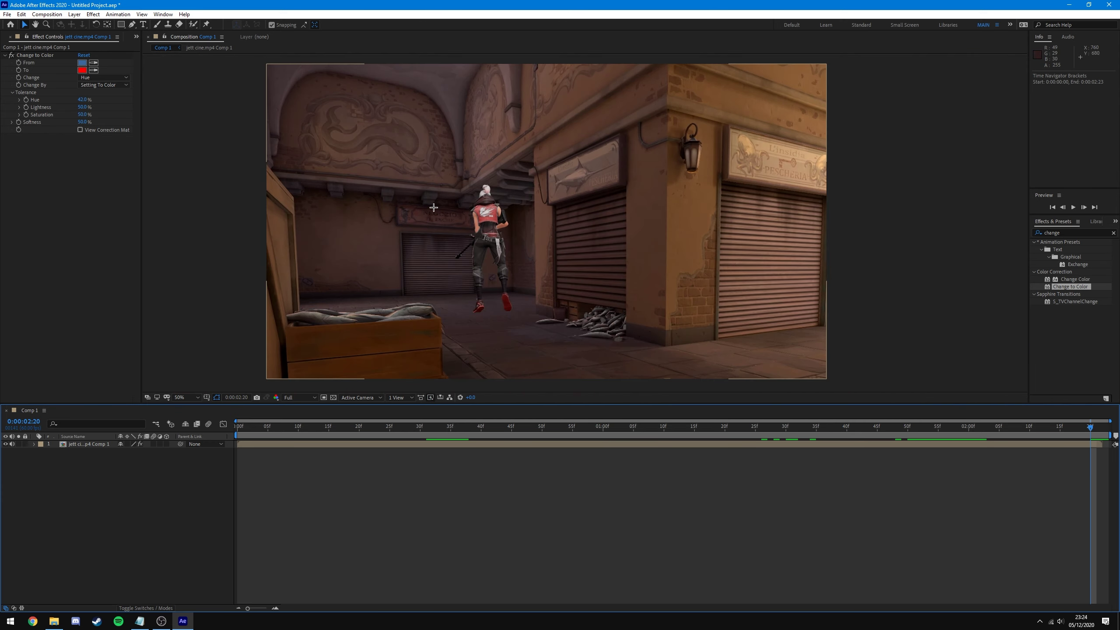
# Switch Change to Color off and on to compare the original and red outfit up close, especially the trousers and belt.
pyautogui.click(10, 55)
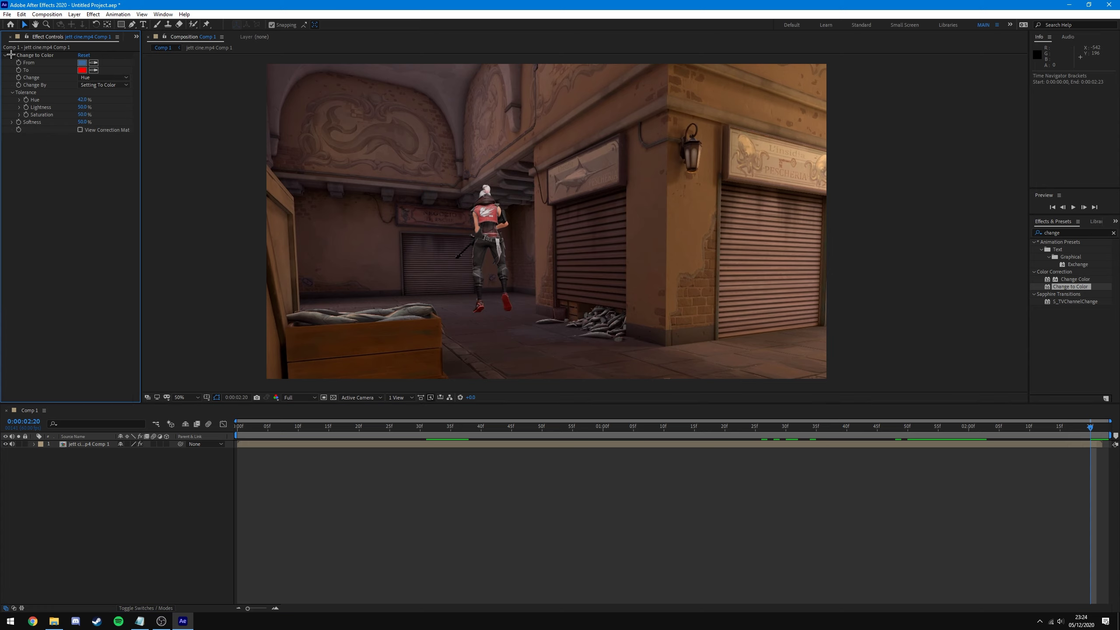
pyautogui.click(11, 54)
pyautogui.click(11, 54)
pyautogui.scroll(2, 334, 315)
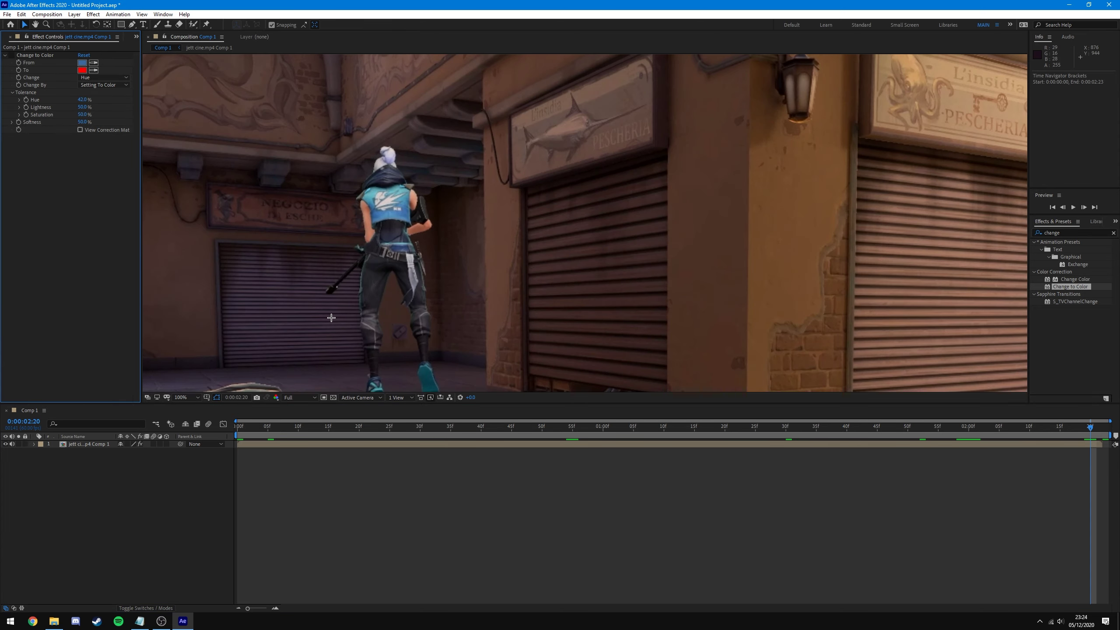
pyautogui.moveTo(333, 316); pyautogui.dragTo(415, 266)
pyautogui.scroll(3, 457, 270)
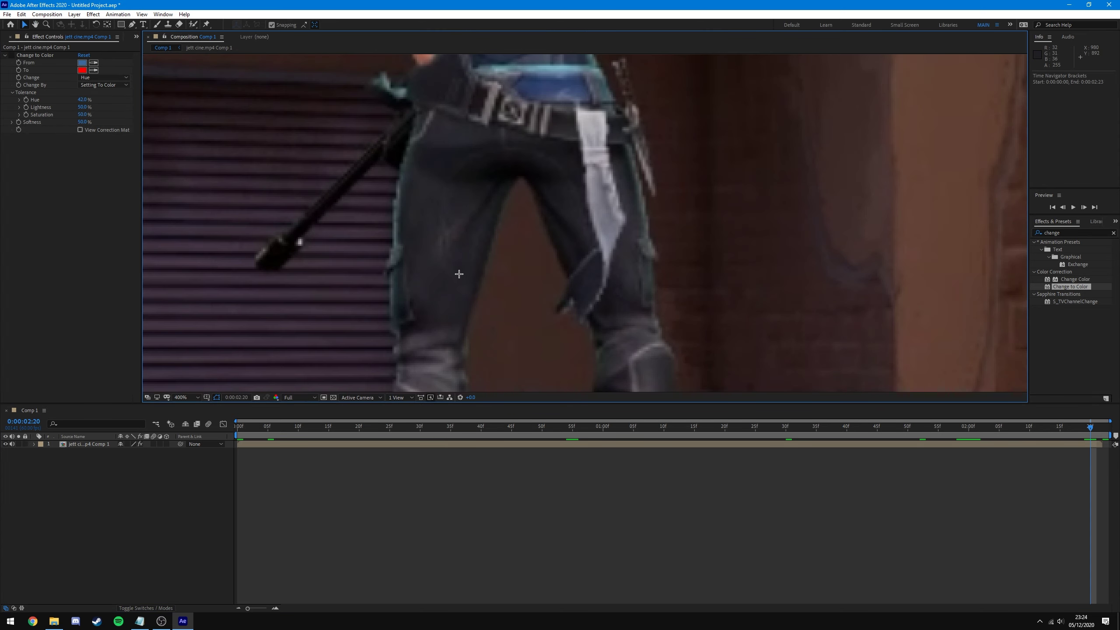
pyautogui.scroll(-3, 458, 217)
pyautogui.click(11, 54)
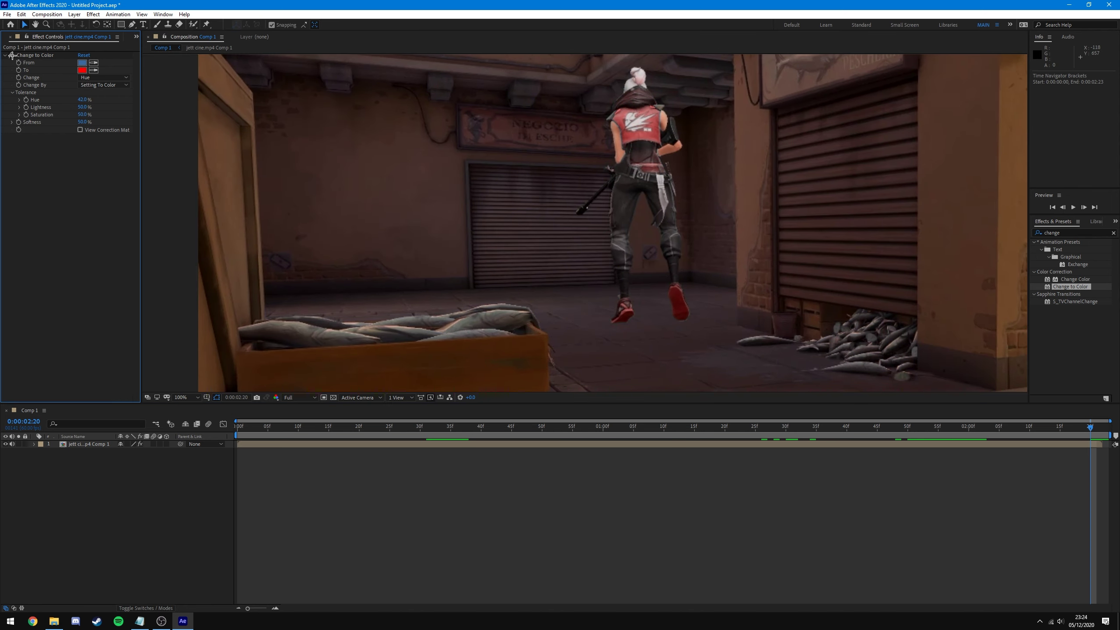
pyautogui.scroll(-2, 587, 203)
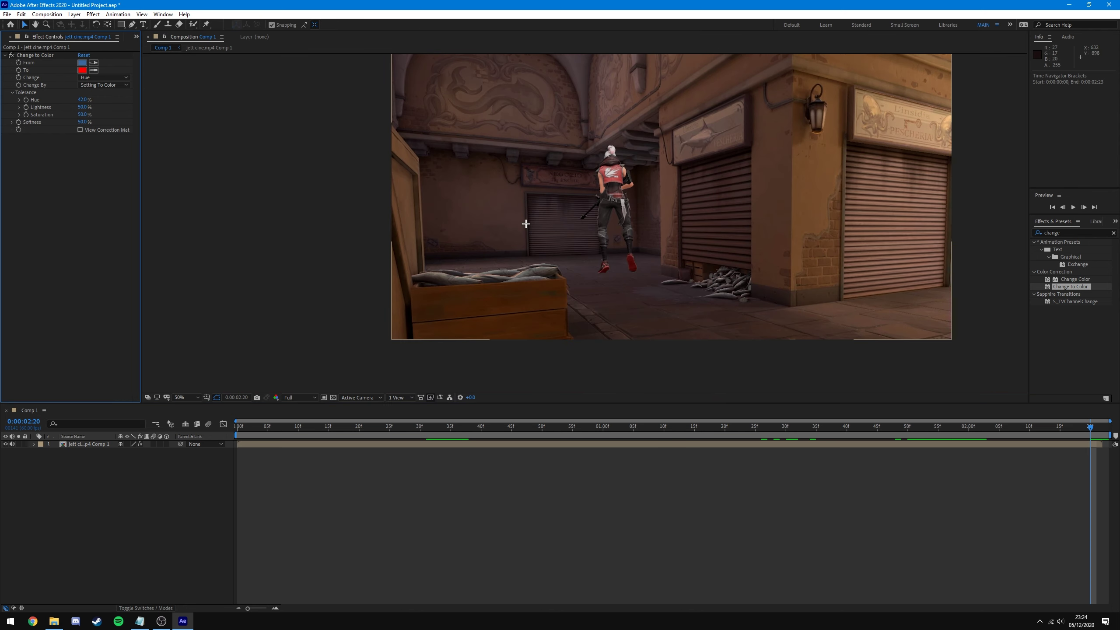
pyautogui.moveTo(616, 200); pyautogui.dragTo(512, 241)
pyautogui.press('v')
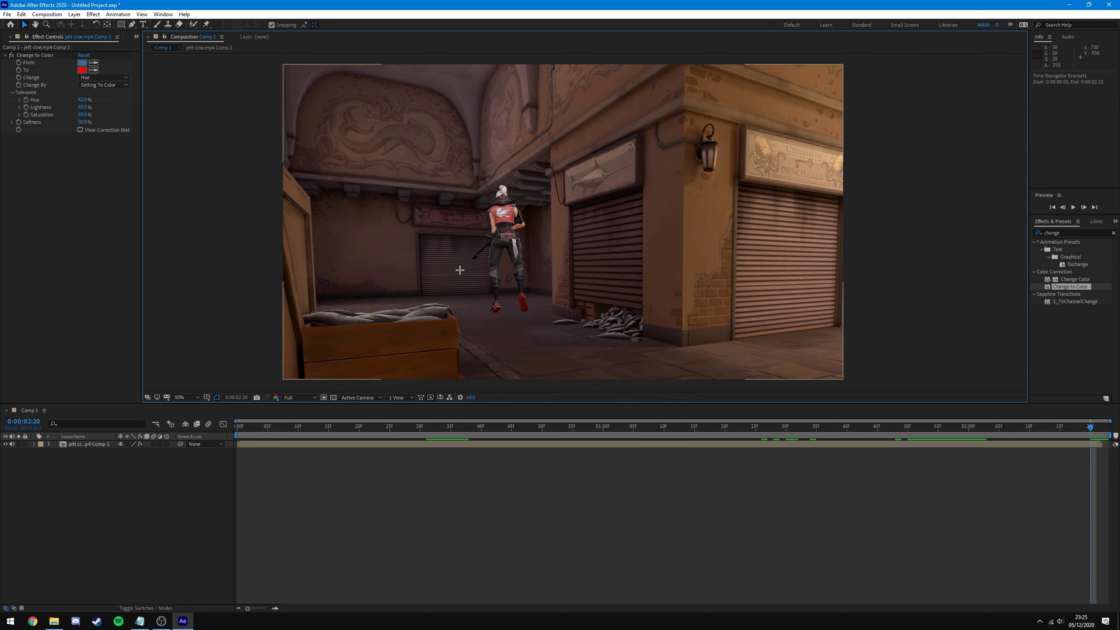
# Toggle the colour effect again at 0:00:02:20 to compare how it affects the character and the surrounding scene.
pyautogui.click(10, 55)
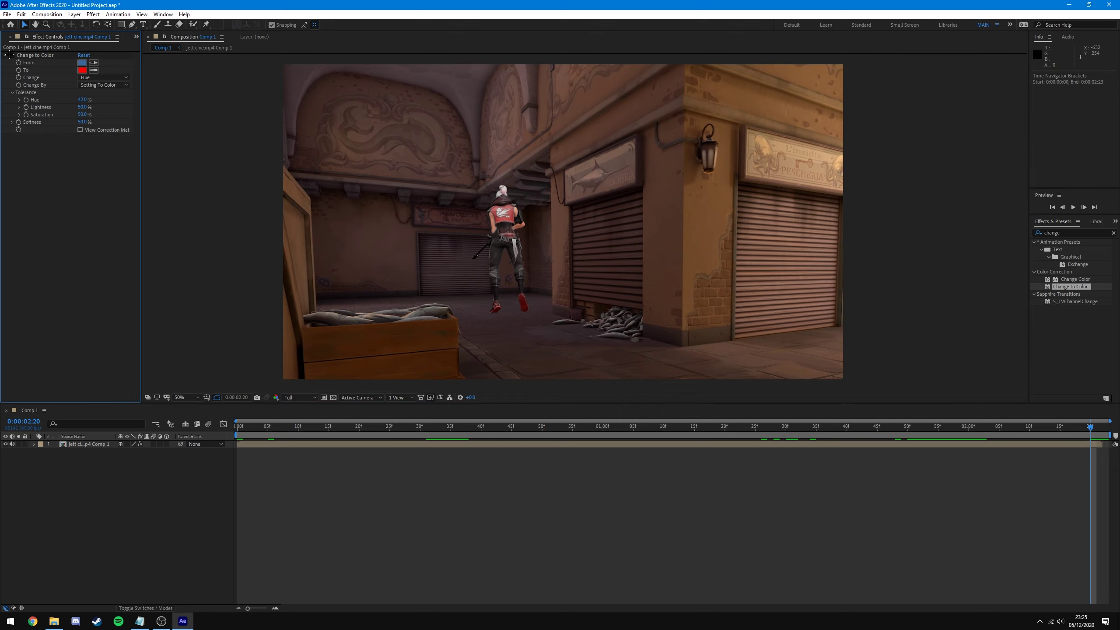
pyautogui.click(10, 54)
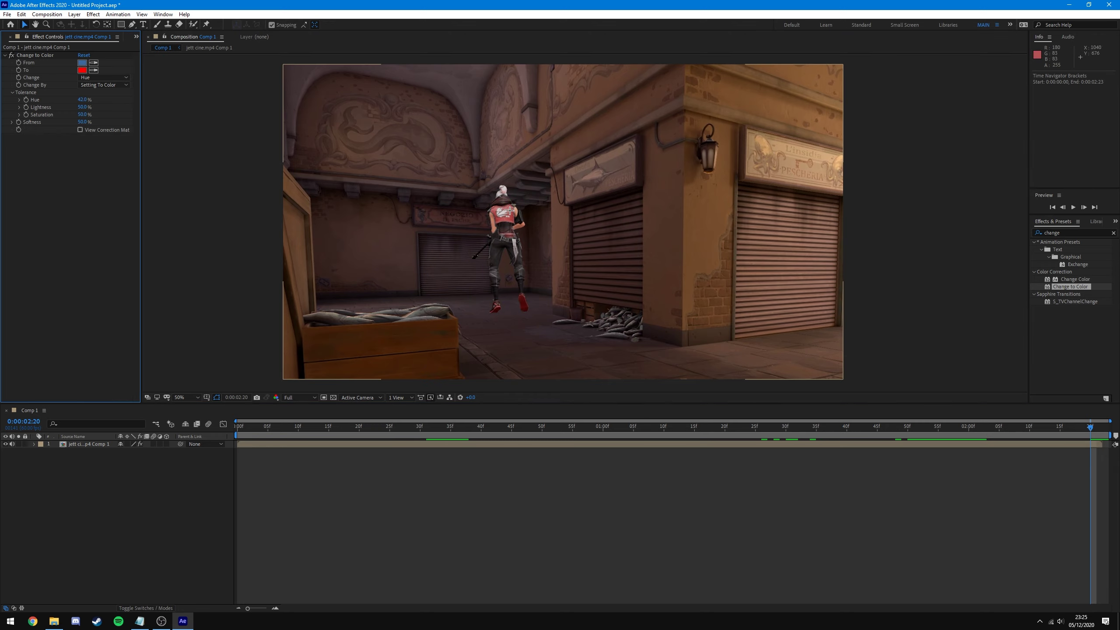
pyautogui.scroll(4, 542, 198)
pyautogui.press('h')
pyautogui.scroll(-2, 450, 255)
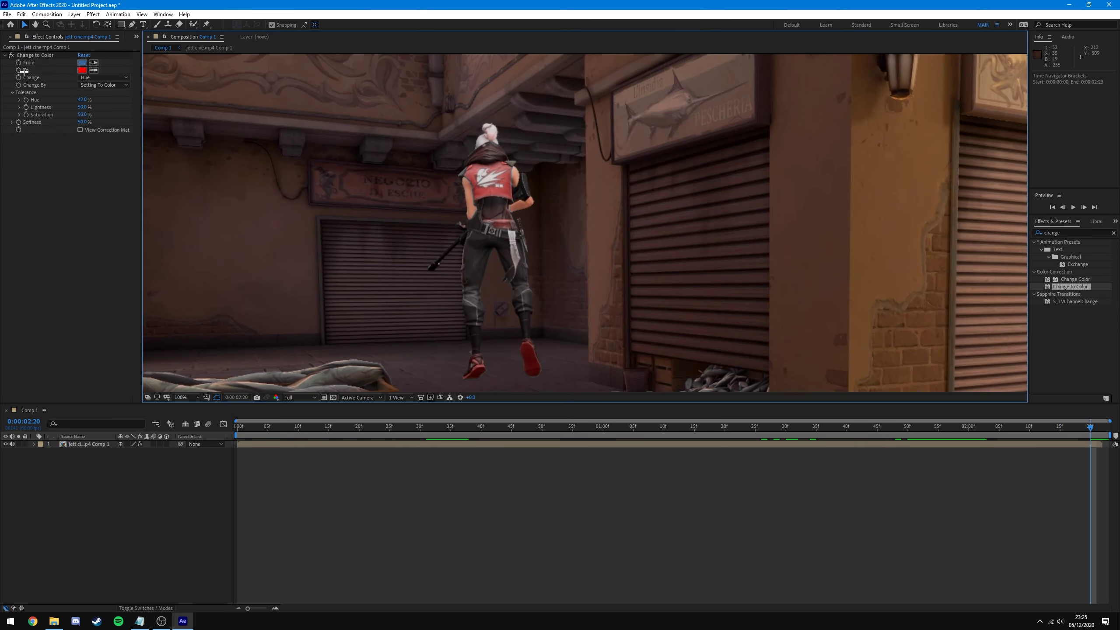
pyautogui.press('v')
pyautogui.click(11, 55)
pyautogui.click(11, 55)
pyautogui.scroll(-2, 466, 171)
pyautogui.press('h')
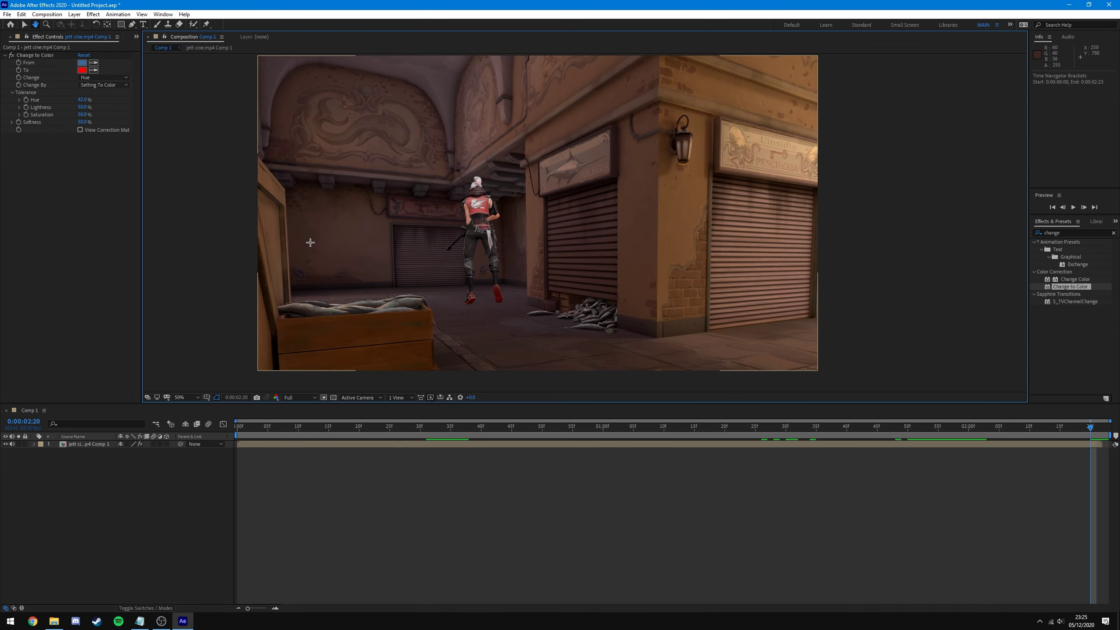
# Switch the Change to Color effect off, preview the original clip from 0:00:00:46 to 0:00:02:06, and re-enable the effect for comparison.
pyautogui.press('v')
pyautogui.click(11, 55)
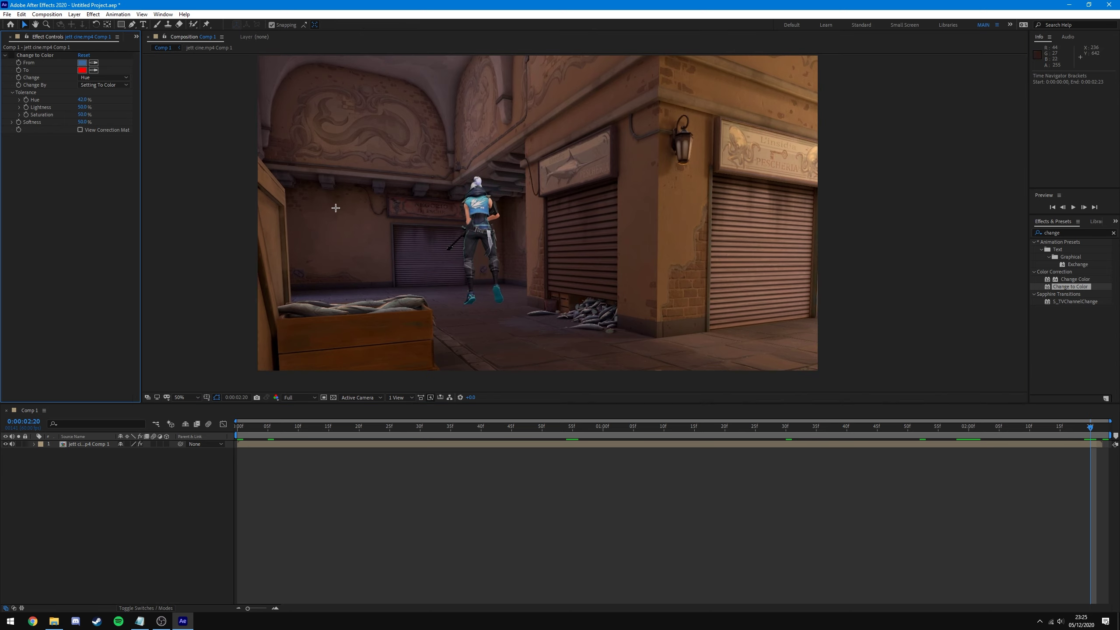
pyautogui.moveTo(613, 426); pyautogui.dragTo(519, 435)
pyautogui.press('space')
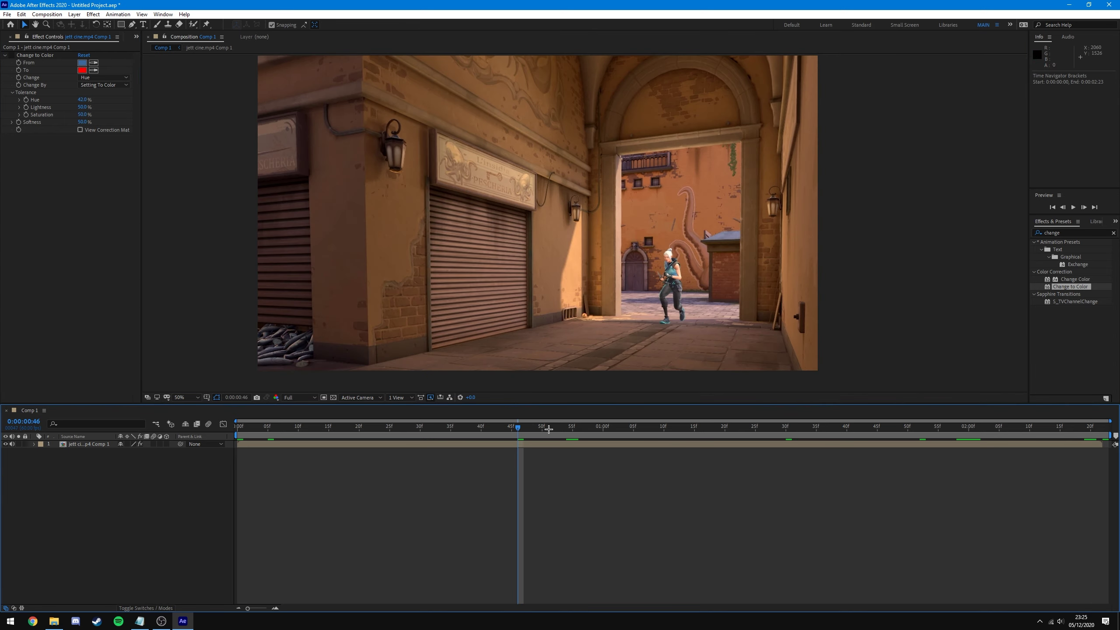
pyautogui.press('space')
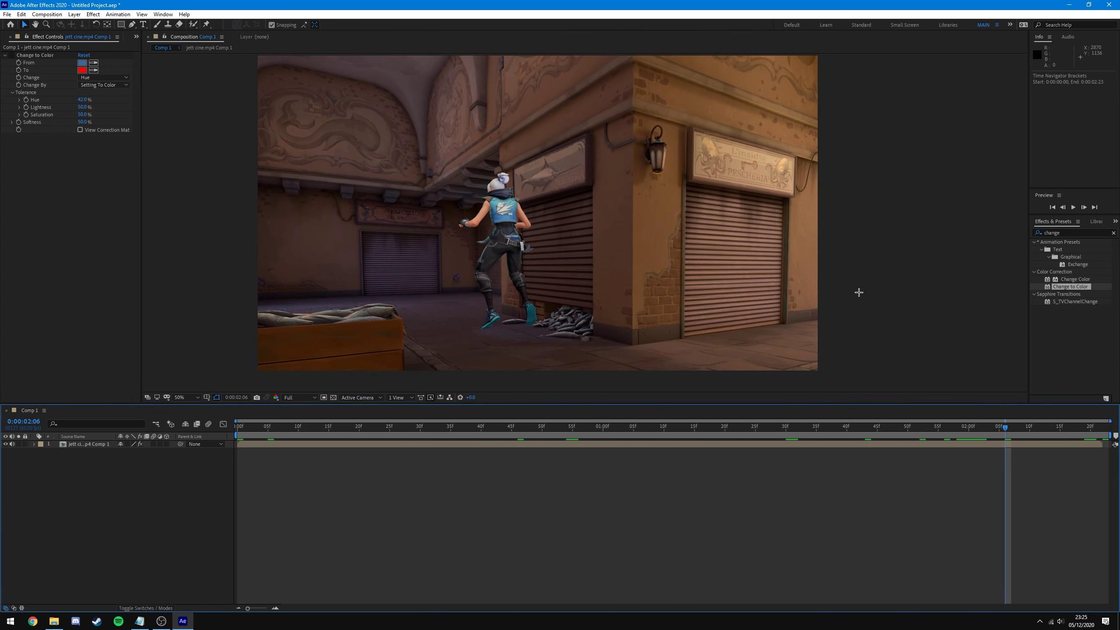
pyautogui.click(11, 54)
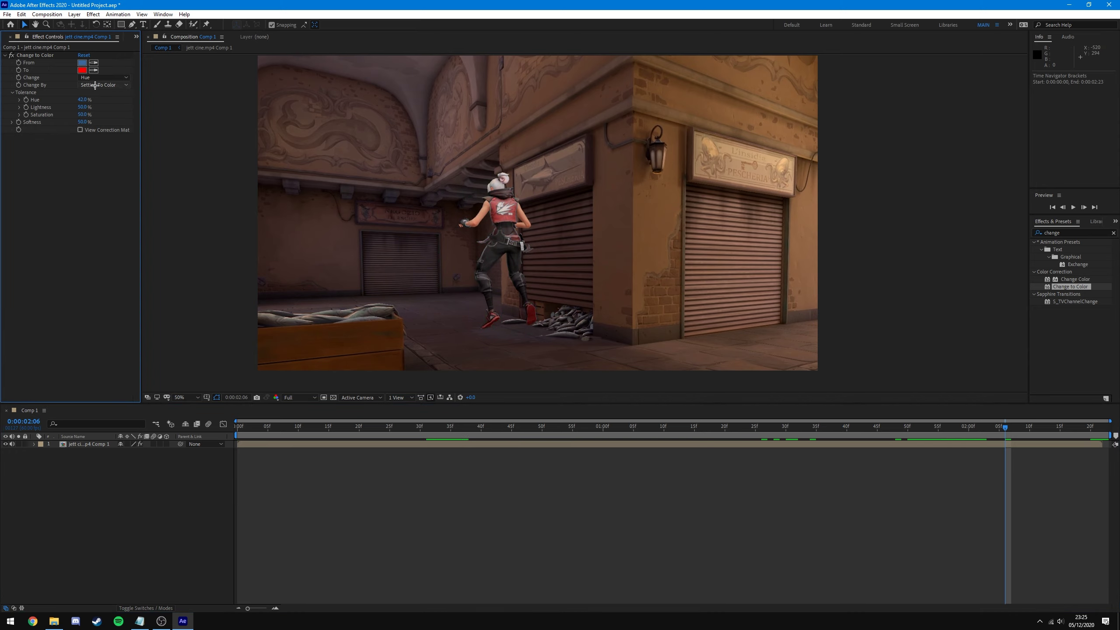
# Try other To colours for the Change to Color effect on the outfit, including blue 003CFF and green 00FF1E.
pyautogui.click(82, 69)
pyautogui.moveTo(133, 31)
pyautogui.mouseDown()
pyautogui.moveTo(142, 158)
pyautogui.moveTo(136, 24)
pyautogui.mouseUp()
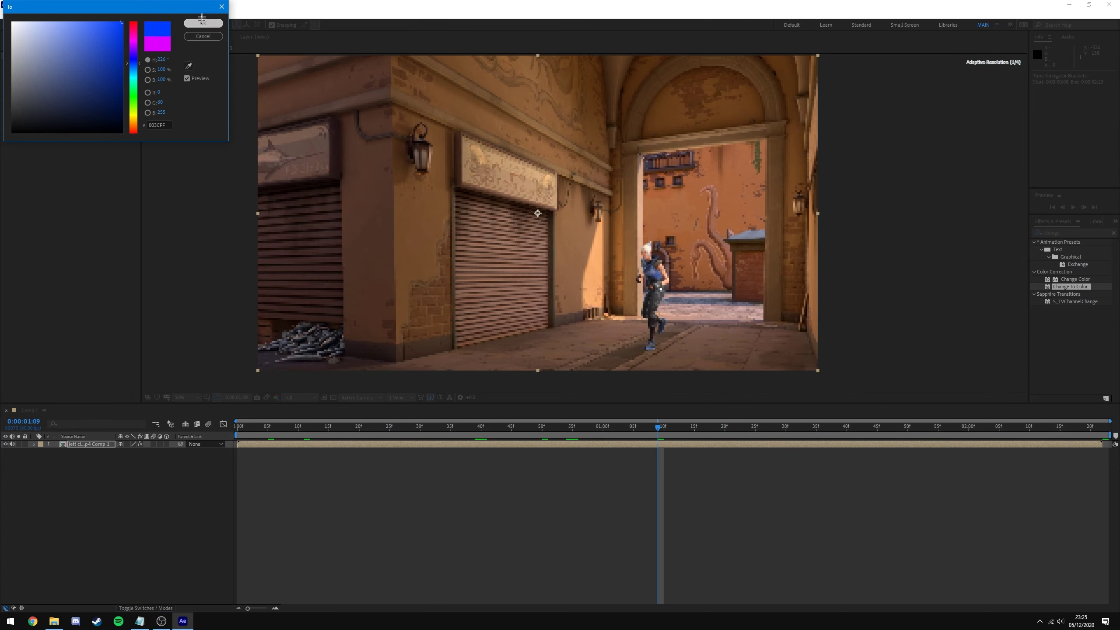
pyautogui.moveTo(134, 52); pyautogui.dragTo(133, 74)
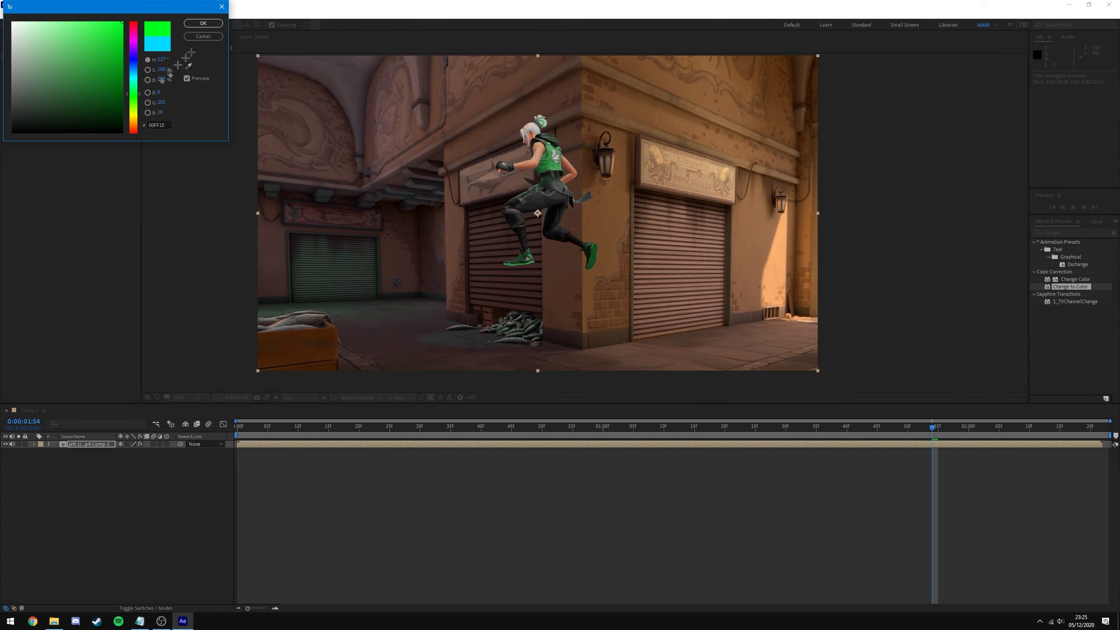